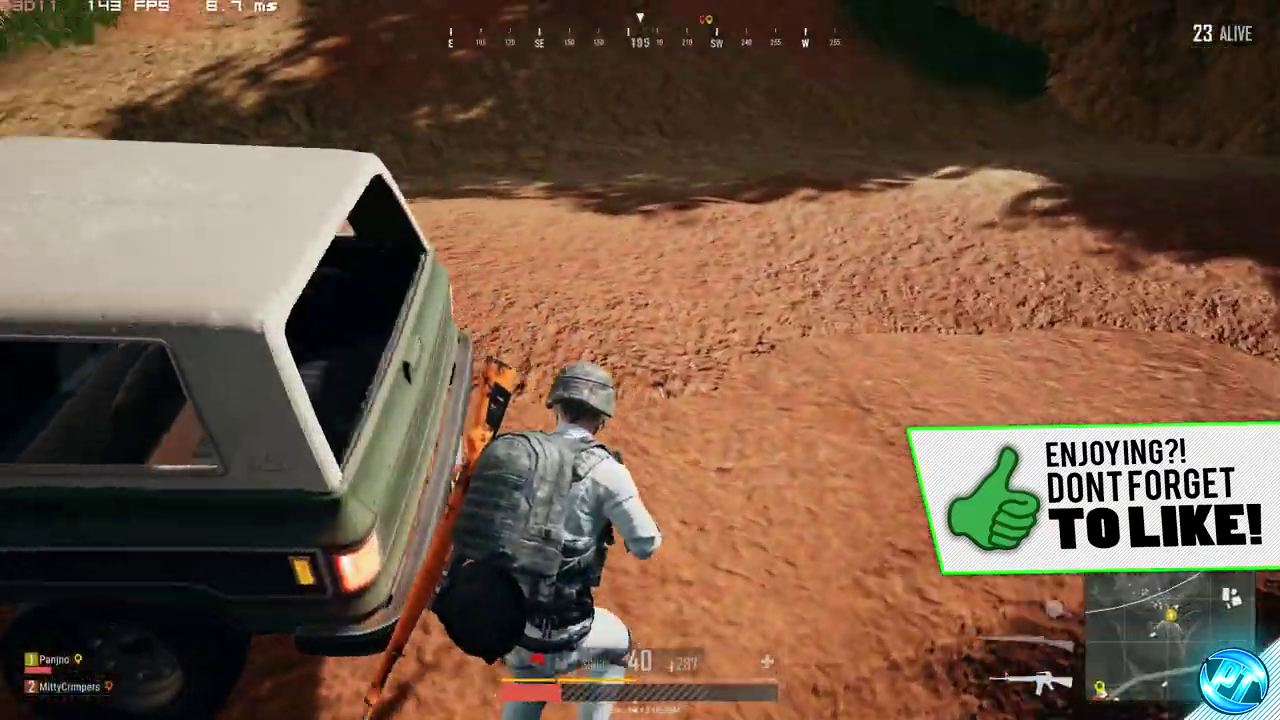
{"action": "key", "text": "Tab"}
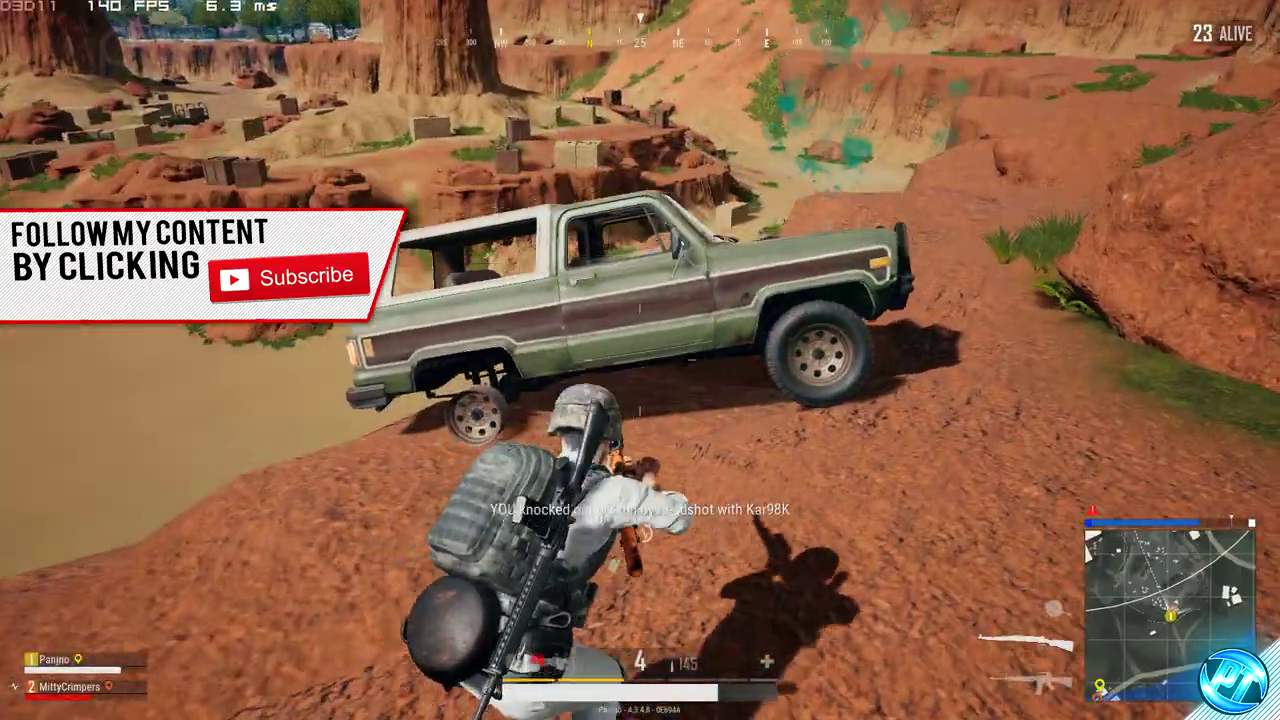
{"action": "key", "text": "s"}
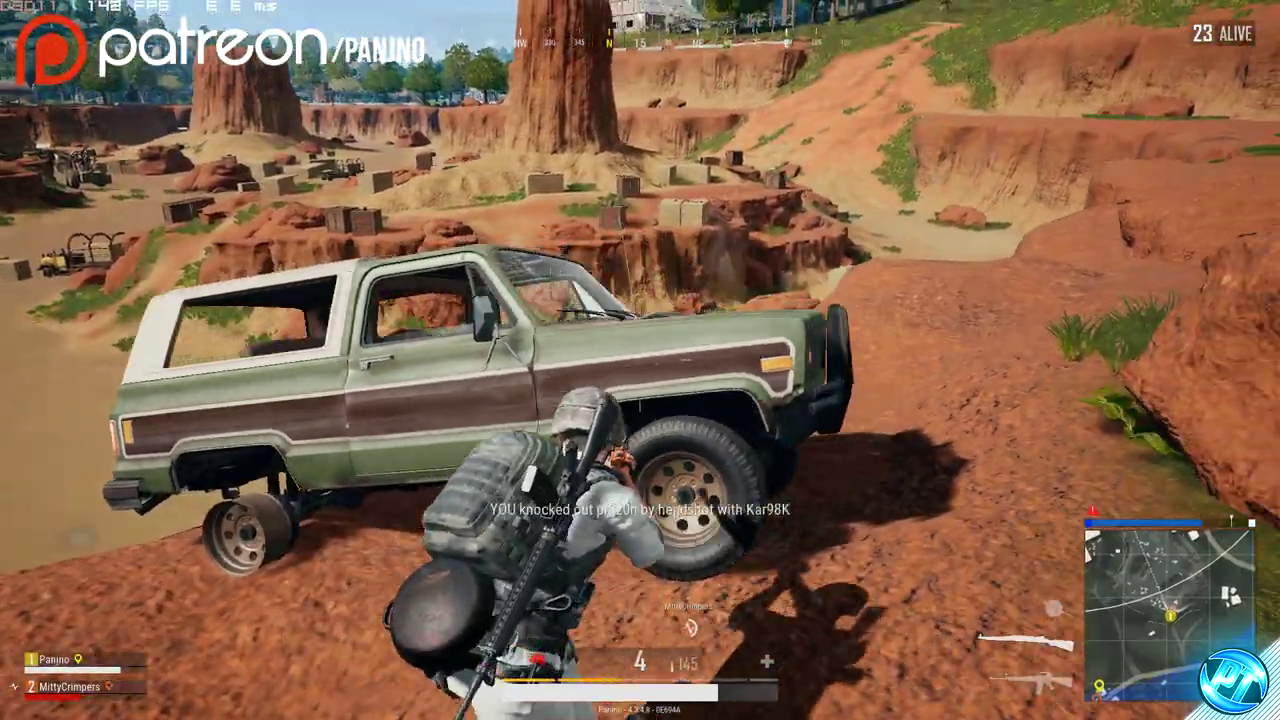
{"action": "key", "text": "s"}
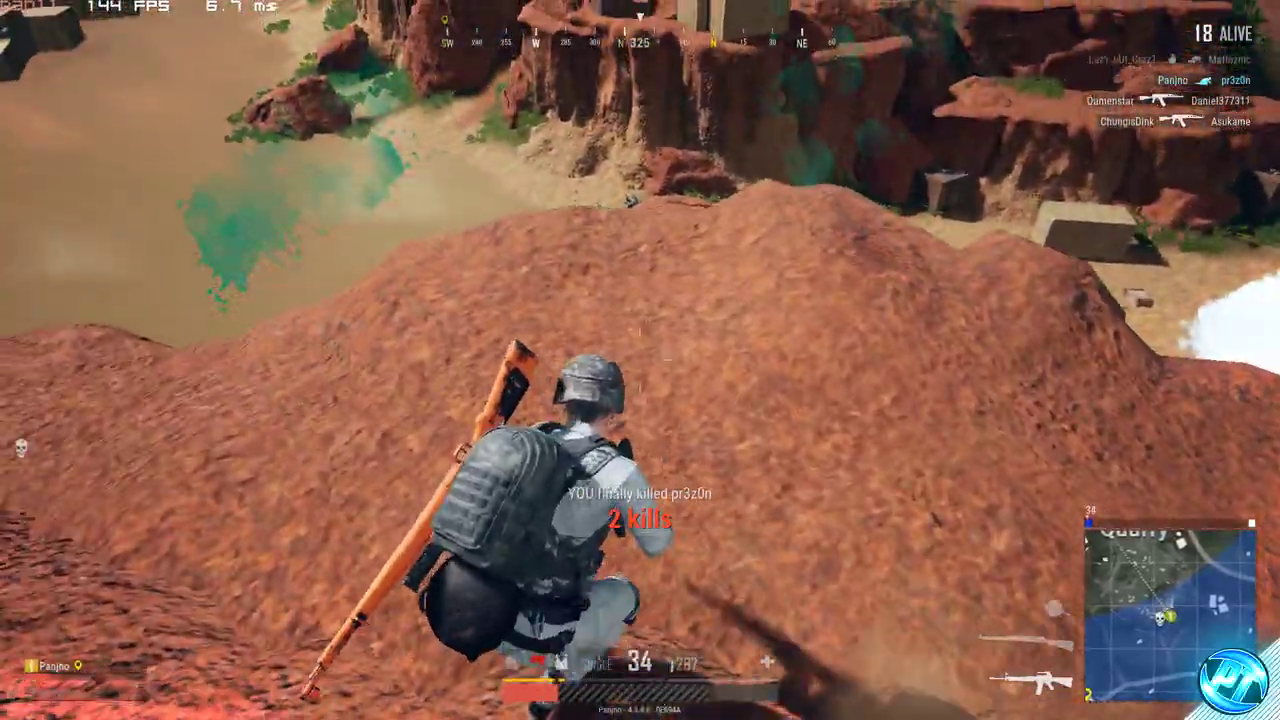
{"action": "key", "text": "w"}
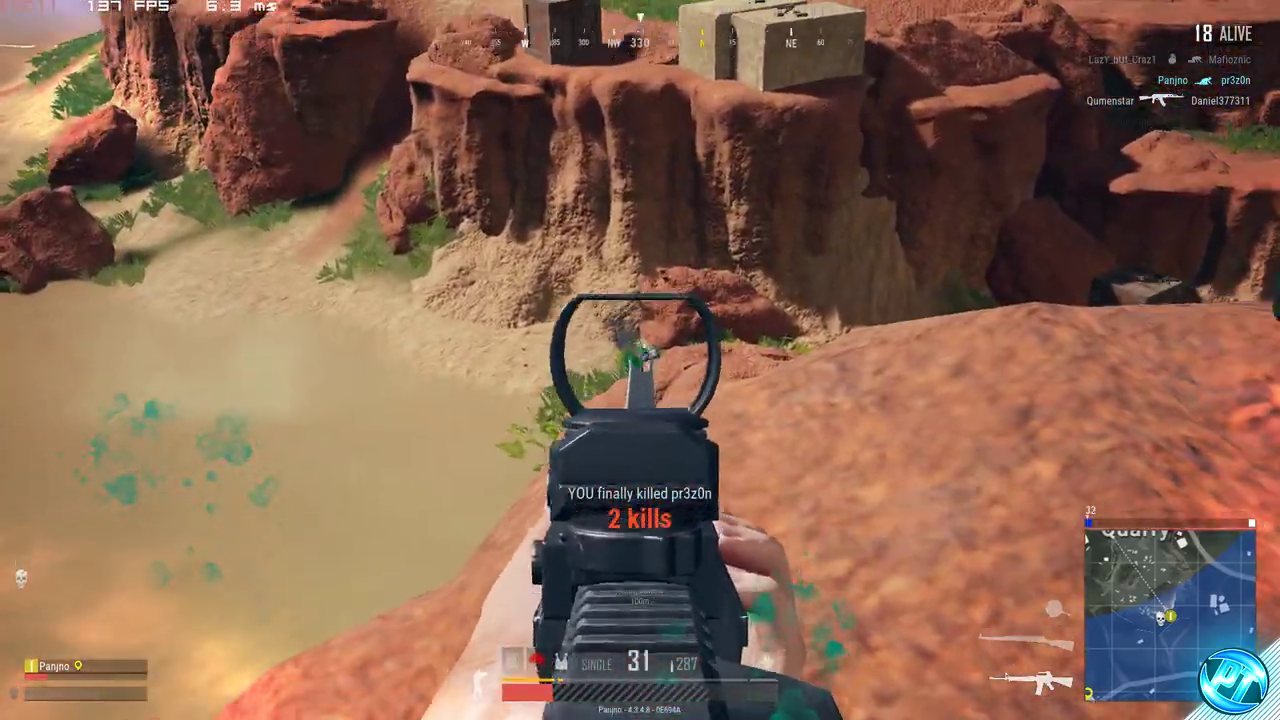
{"action": "left_click", "coordinate": [640, 360]}
{"action": "left_click", "coordinate": [640, 360]}
{"action": "left_click", "coordinate": [640, 360]}
{"action": "right_click", "coordinate": [640, 360]}
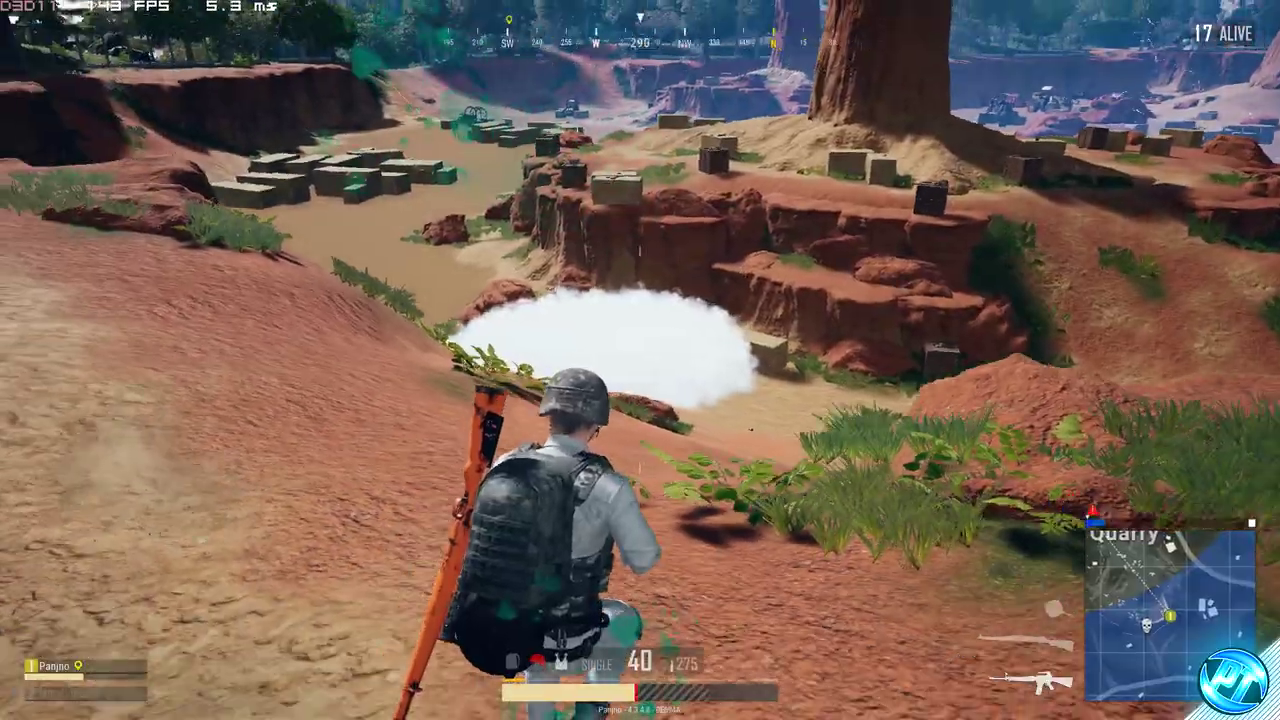
{"action": "right_click", "coordinate": [640, 360]}
{"action": "left_click", "coordinate": [640, 360]}
{"action": "left_click", "coordinate": [640, 360]}
{"action": "left_click", "coordinate": [640, 360]}
{"action": "left_click", "coordinate": [640, 360]}
{"action": "left_click", "coordinate": [640, 360]}
{"action": "left_click", "coordinate": [640, 360]}
{"action": "left_click", "coordinate": [640, 360]}
{"action": "left_click", "coordinate": [640, 360]}
{"action": "left_click", "coordinate": [640, 360]}
{"action": "left_click", "coordinate": [640, 360]}
{"action": "left_click", "coordinate": [640, 360]}
{"action": "left_click", "coordinate": [640, 360]}
{"action": "left_click", "coordinate": [640, 360]}
{"action": "left_click", "coordinate": [640, 360]}
{"action": "left_click", "coordinate": [640, 360]}
{"action": "left_click", "coordinate": [640, 360]}
{"action": "left_click", "coordinate": [640, 360]}
{"action": "left_click", "coordinate": [640, 360]}
{"action": "left_click", "coordinate": [640, 360]}
{"action": "right_click", "coordinate": [640, 360]}
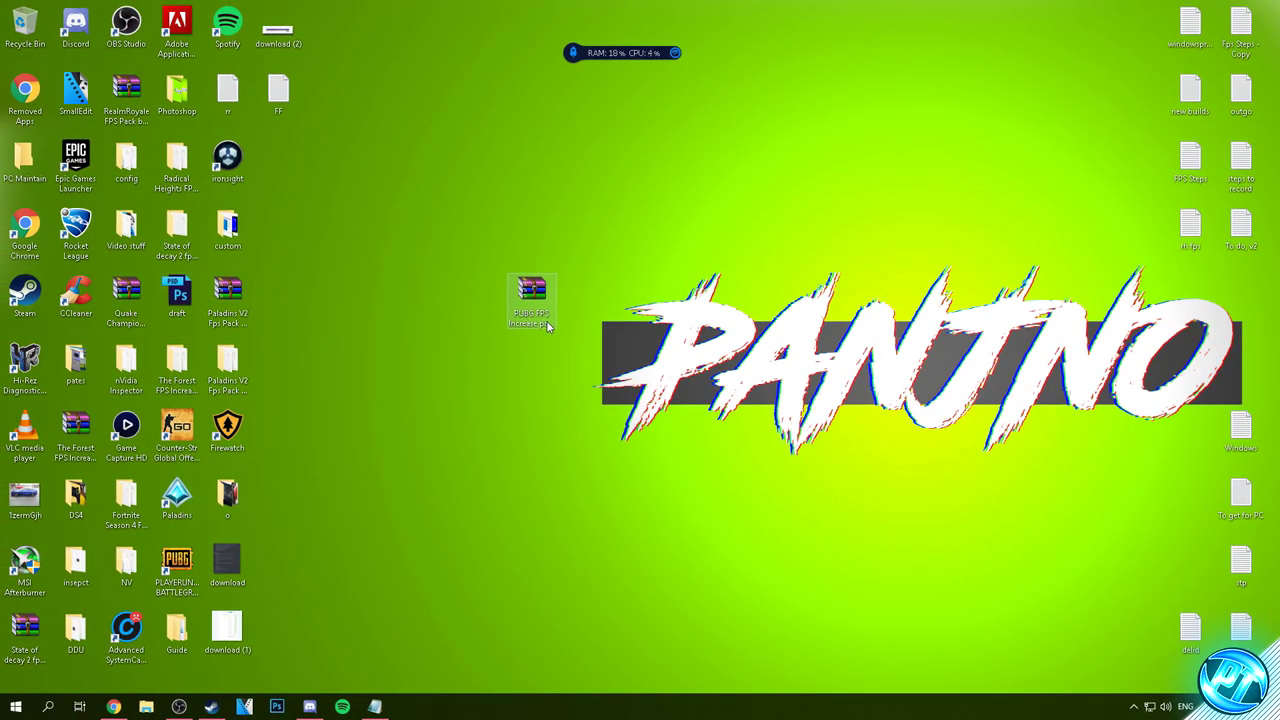
Extract the PUBG FPS Increase pack archive onto the desktop and place the extracted folder beside the archive
{"action": "left_click", "coordinate": [535, 305]}
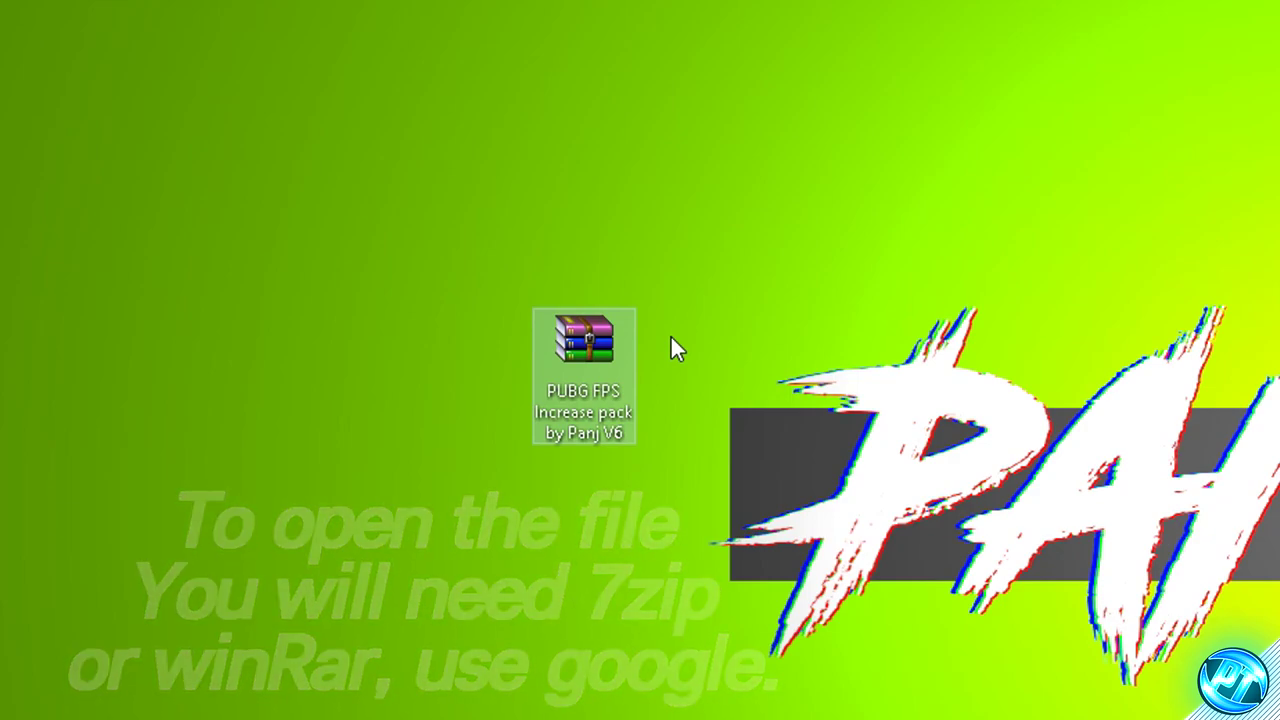
{"action": "left_click", "coordinate": [662, 238]}
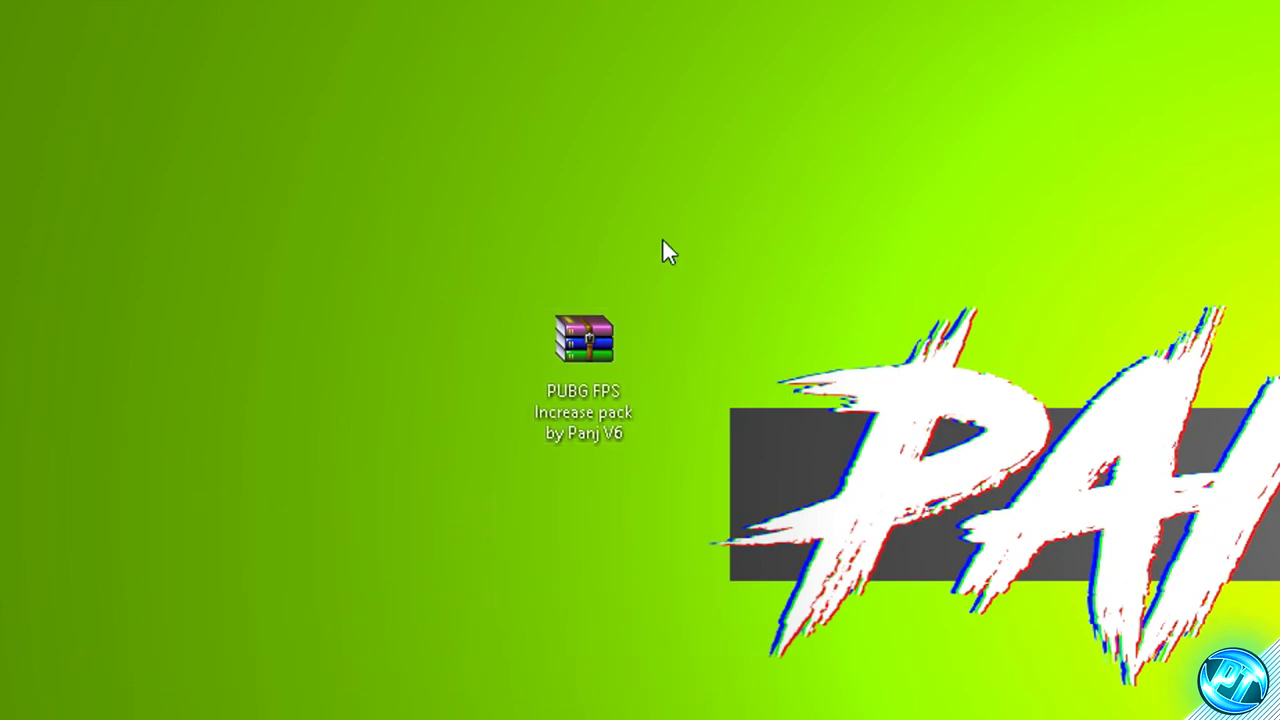
{"action": "right_click", "coordinate": [599, 354]}
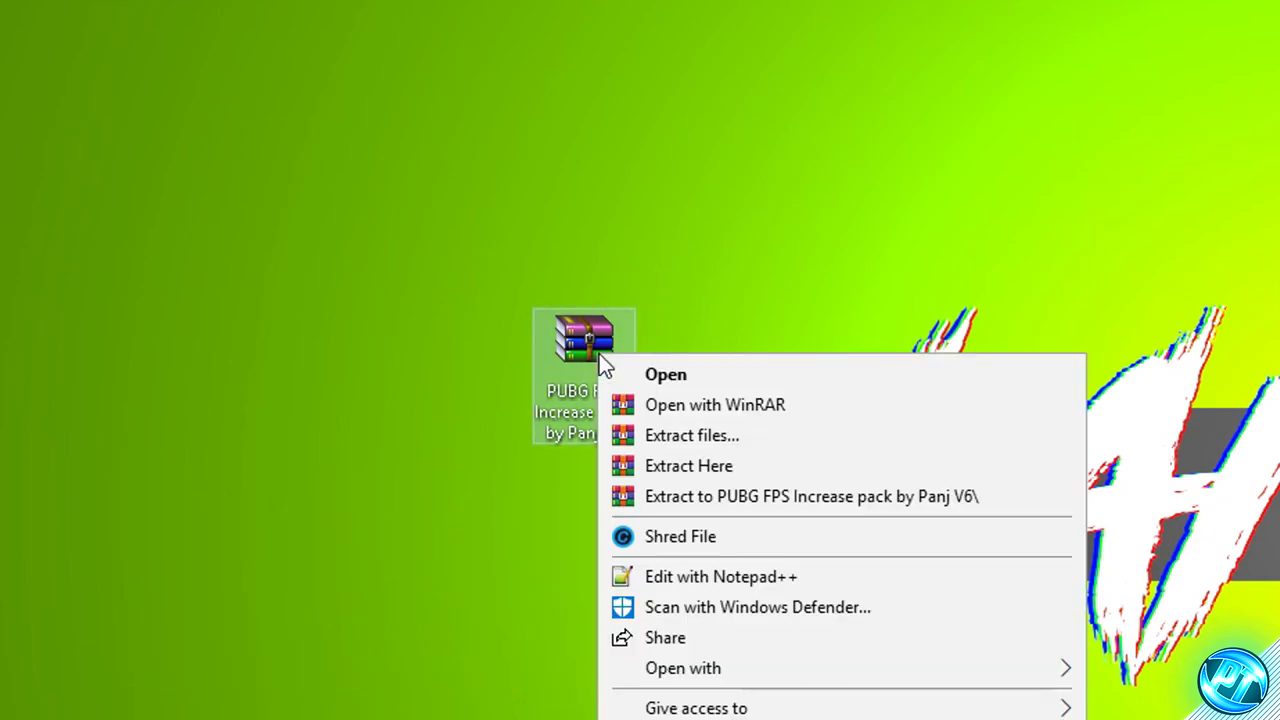
{"action": "left_click", "coordinate": [710, 466]}
{"action": "left_click_drag", "start_coordinate": [68, 80], "coordinate": [700, 365]}
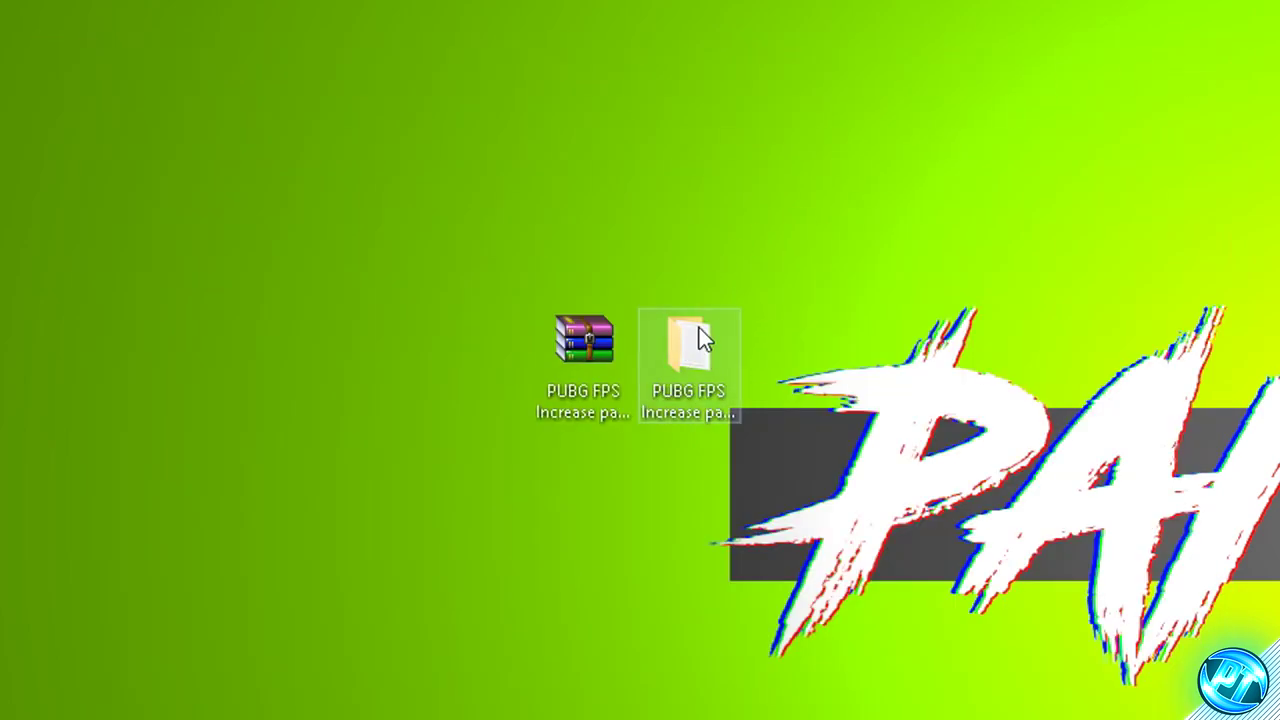
Open the extracted PUBG FPS Increase pack folder, look over its contents and minimise its window
{"action": "double_click", "coordinate": [705, 325]}
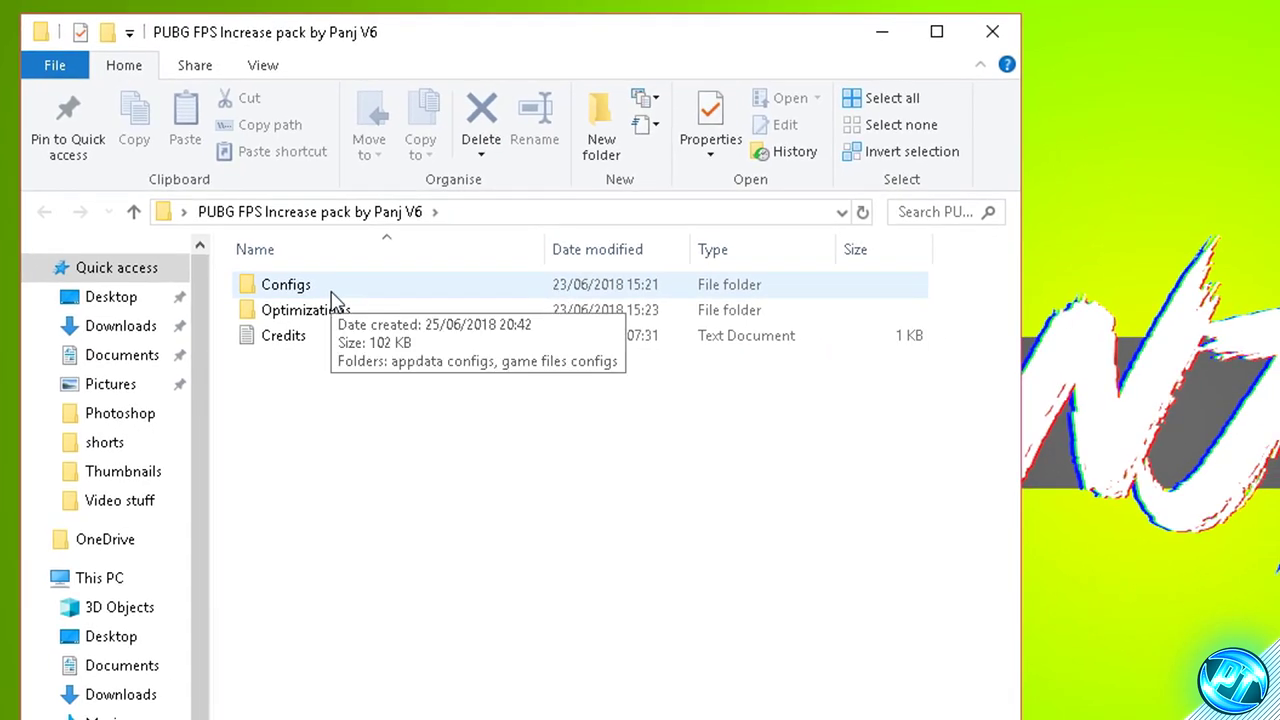
{"action": "left_click", "coordinate": [306, 341]}
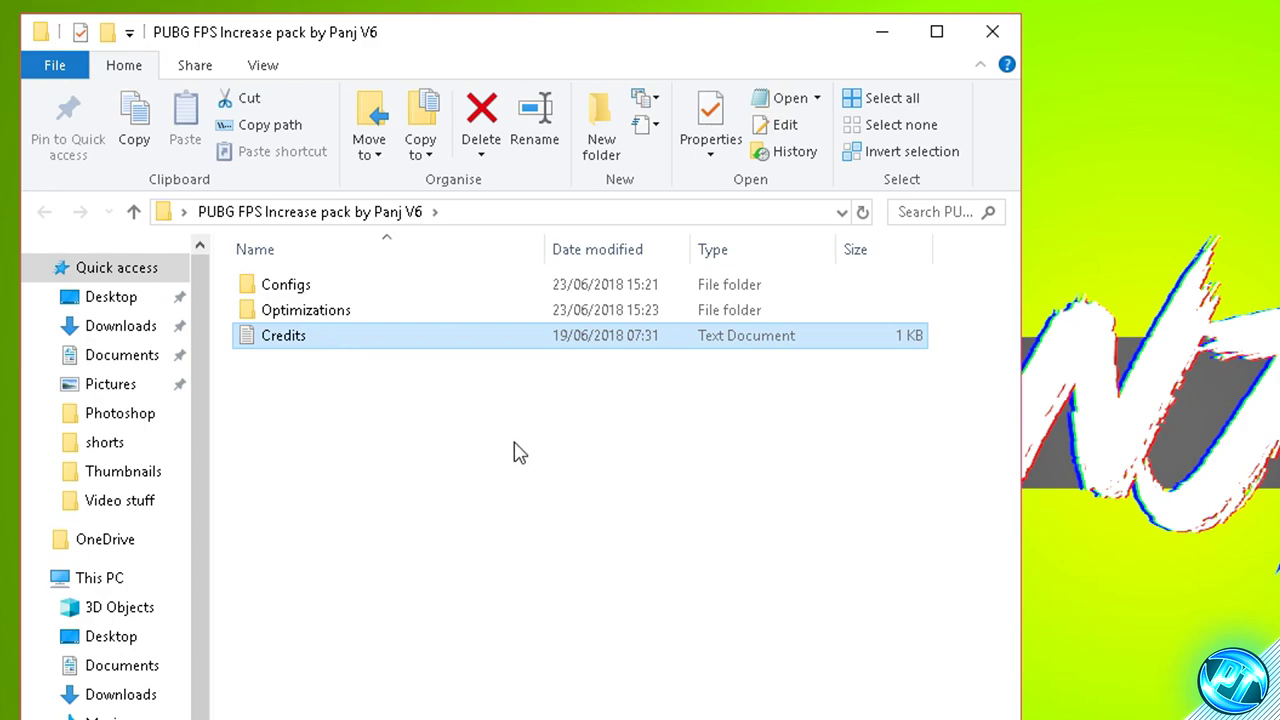
{"action": "left_click", "coordinate": [423, 606]}
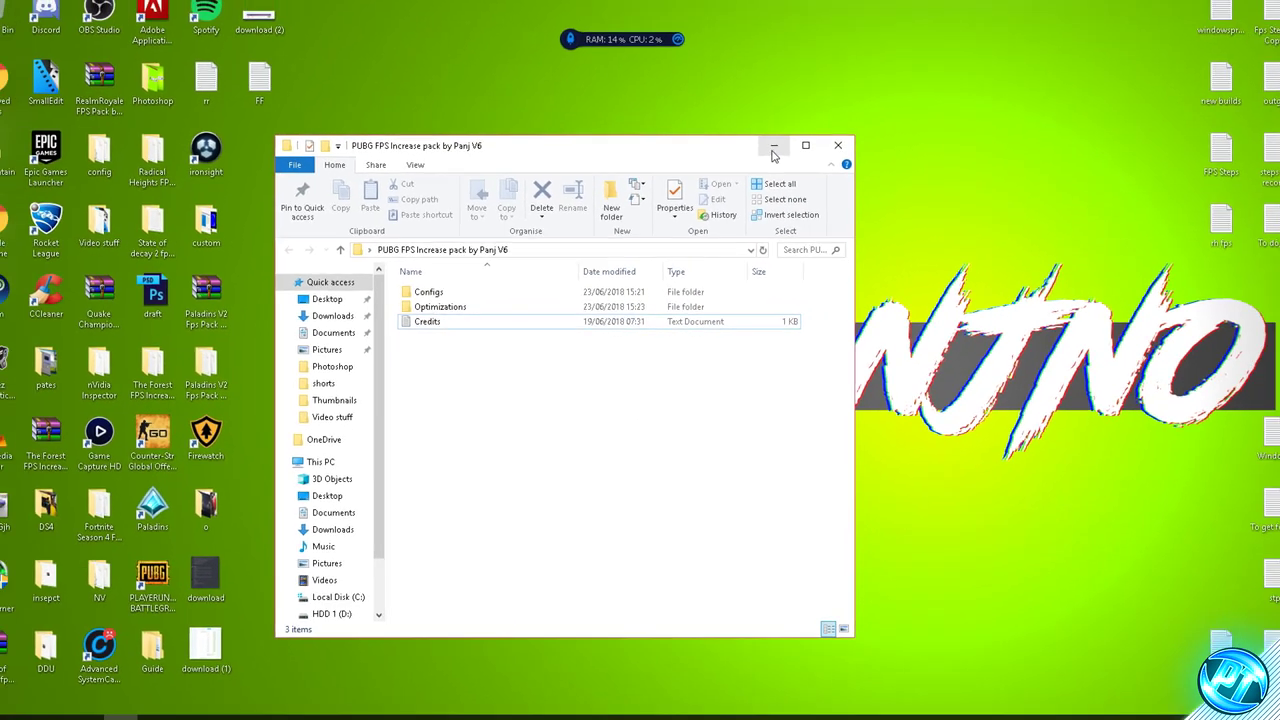
{"action": "left_click", "coordinate": [881, 35]}
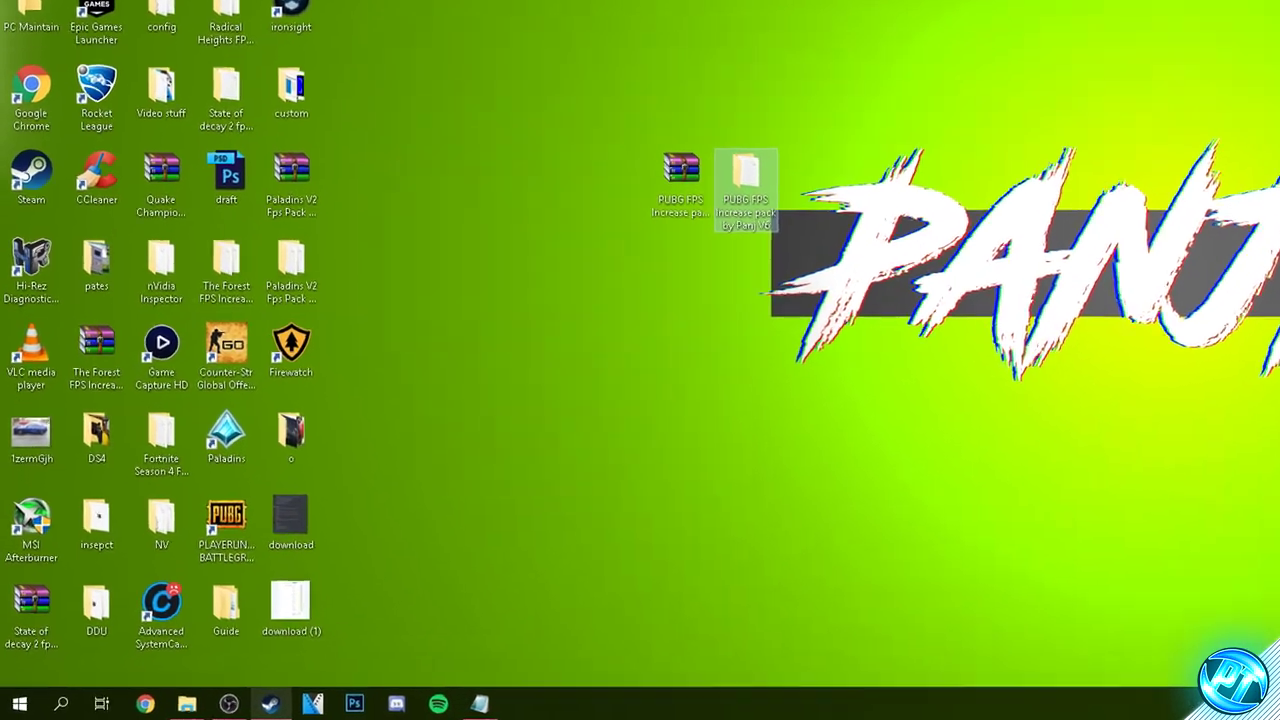
Switch to Steam and open the properties of PLAYERUNKNOWN'S BATTLEGROUNDS from the game library
{"action": "left_click", "coordinate": [218, 706]}
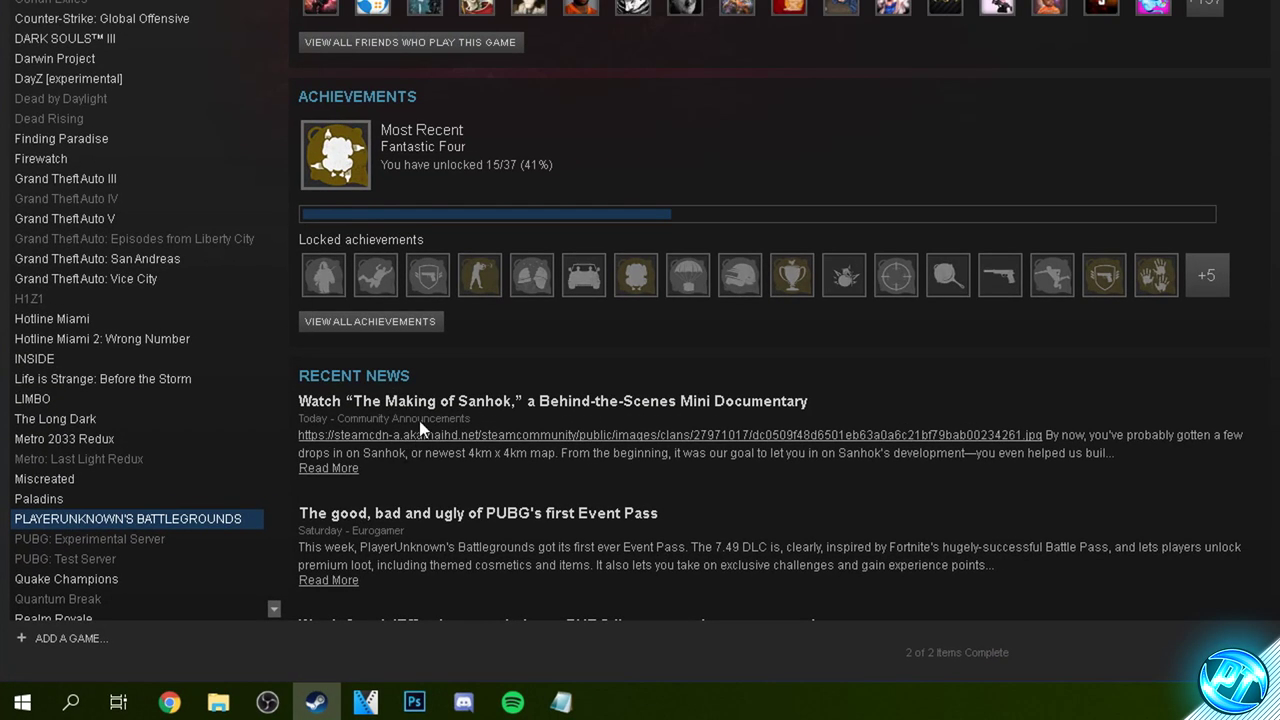
{"action": "right_click", "coordinate": [175, 526]}
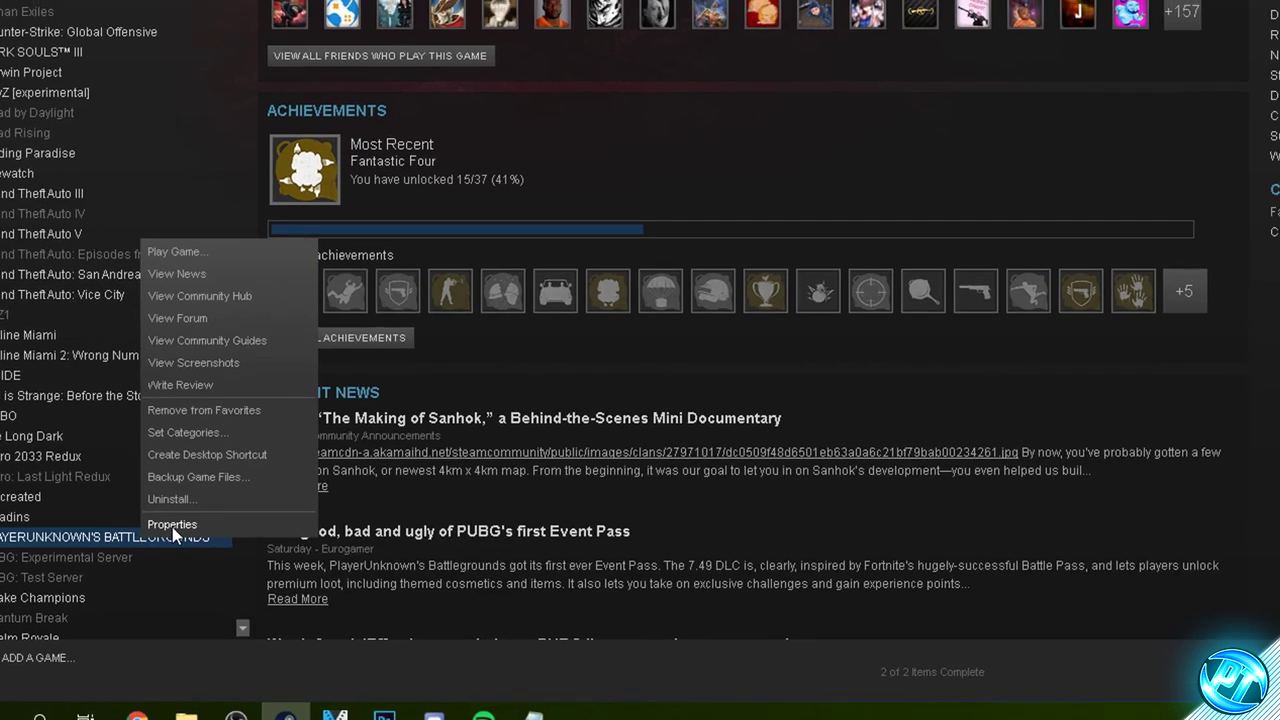
{"action": "left_click", "coordinate": [212, 507]}
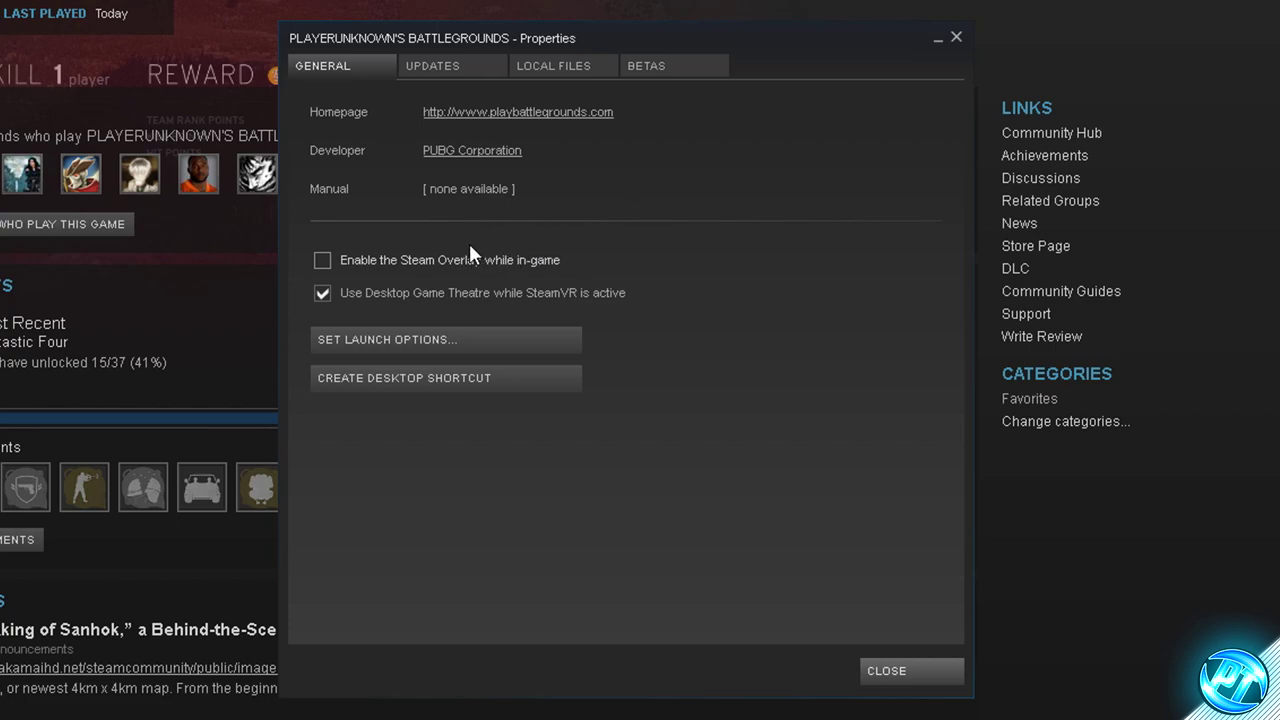
Enter -USEALLAVAILABLECORES -Koreanrating as the launch options for PLAYERUNKNOWN'S BATTLEGROUNDS
{"action": "left_click", "coordinate": [432, 341]}
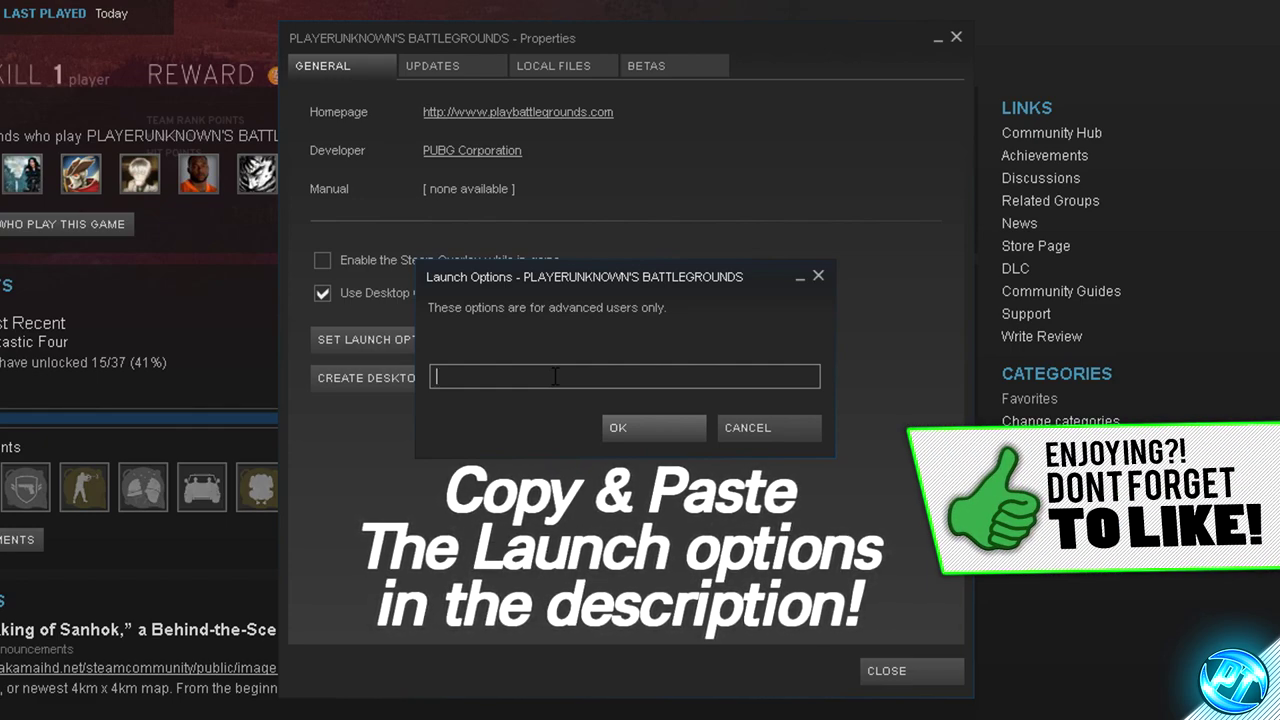
{"action": "type", "text": "-USEALLAVAI"}
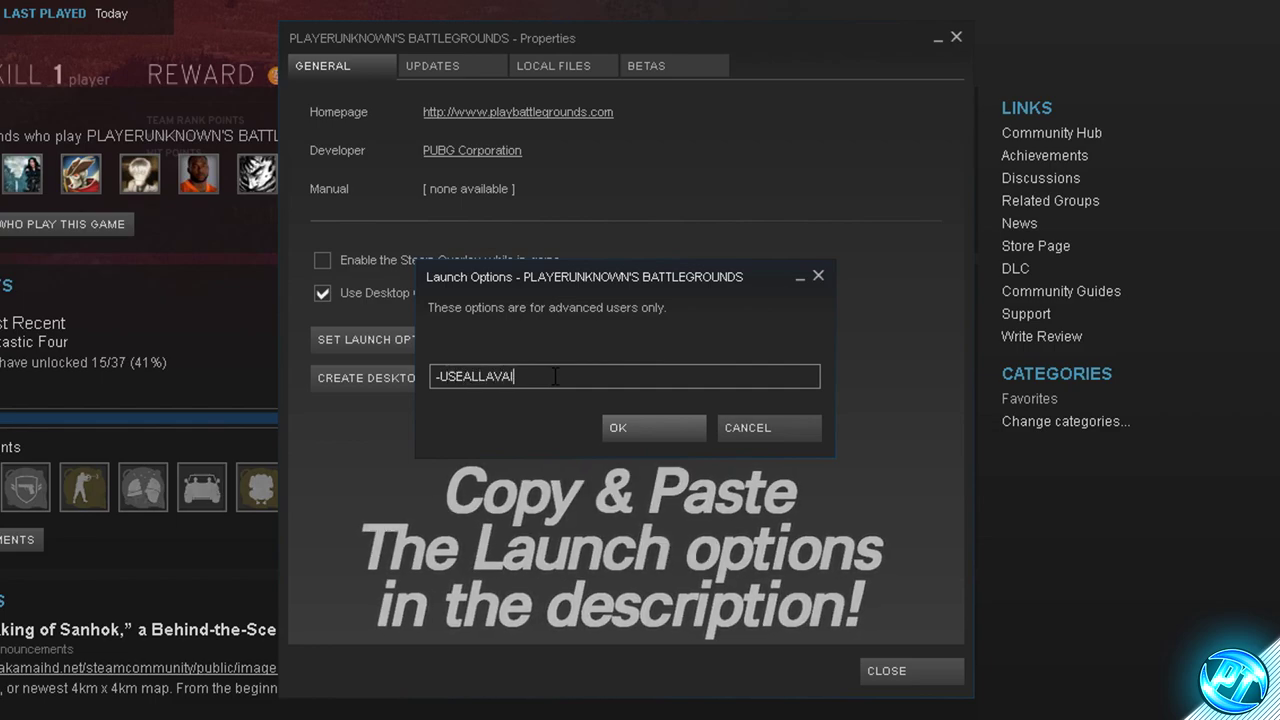
{"action": "type", "text": "LABLECORES "}
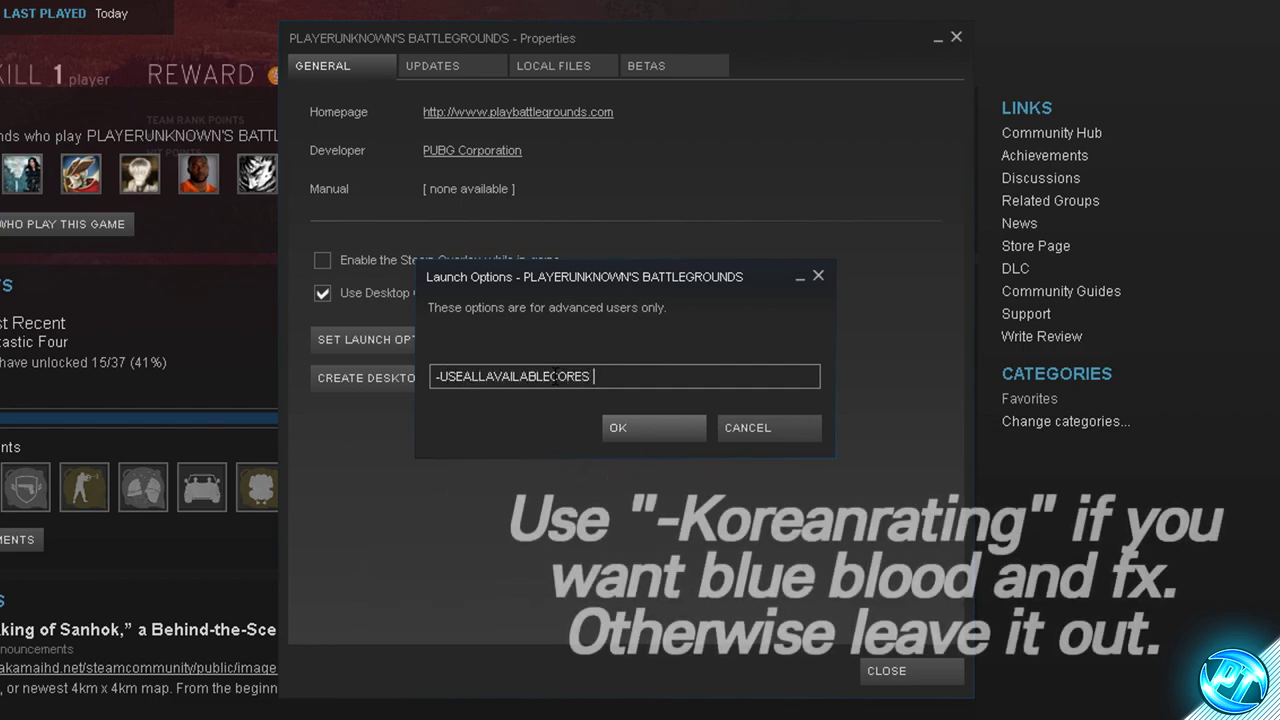
{"action": "type", "text": "-Koreanrating"}
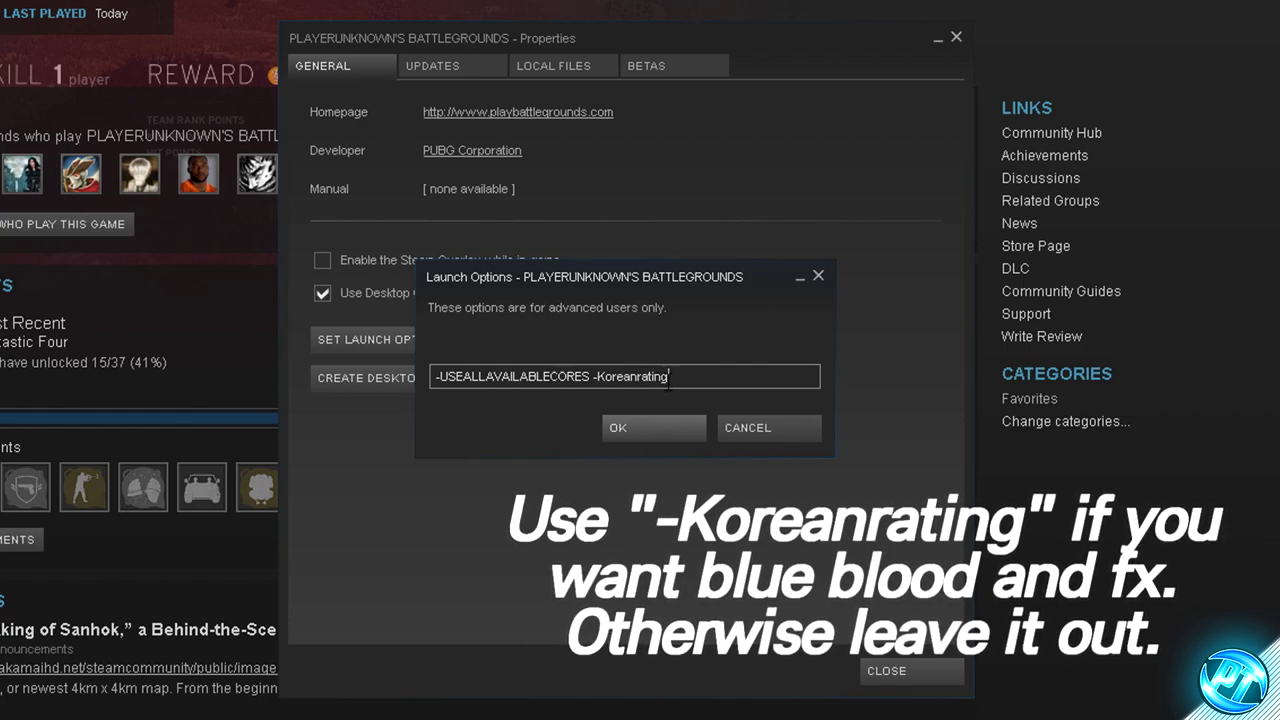
{"action": "key", "text": "shift+Left"}
{"action": "key", "text": "shift+Left"}
{"action": "key", "text": "shift+Left"}
{"action": "key", "text": "shift+Left"}
{"action": "key", "text": "shift+Left"}
{"action": "key", "text": "shift+Left"}
{"action": "key", "text": "shift+Left"}
{"action": "key", "text": "shift+Left"}
{"action": "key", "text": "shift+Left"}
{"action": "key", "text": "shift+Left"}
{"action": "key", "text": "shift+Left"}
{"action": "key", "text": "shift+Left"}
{"action": "key", "text": "shift+Left"}
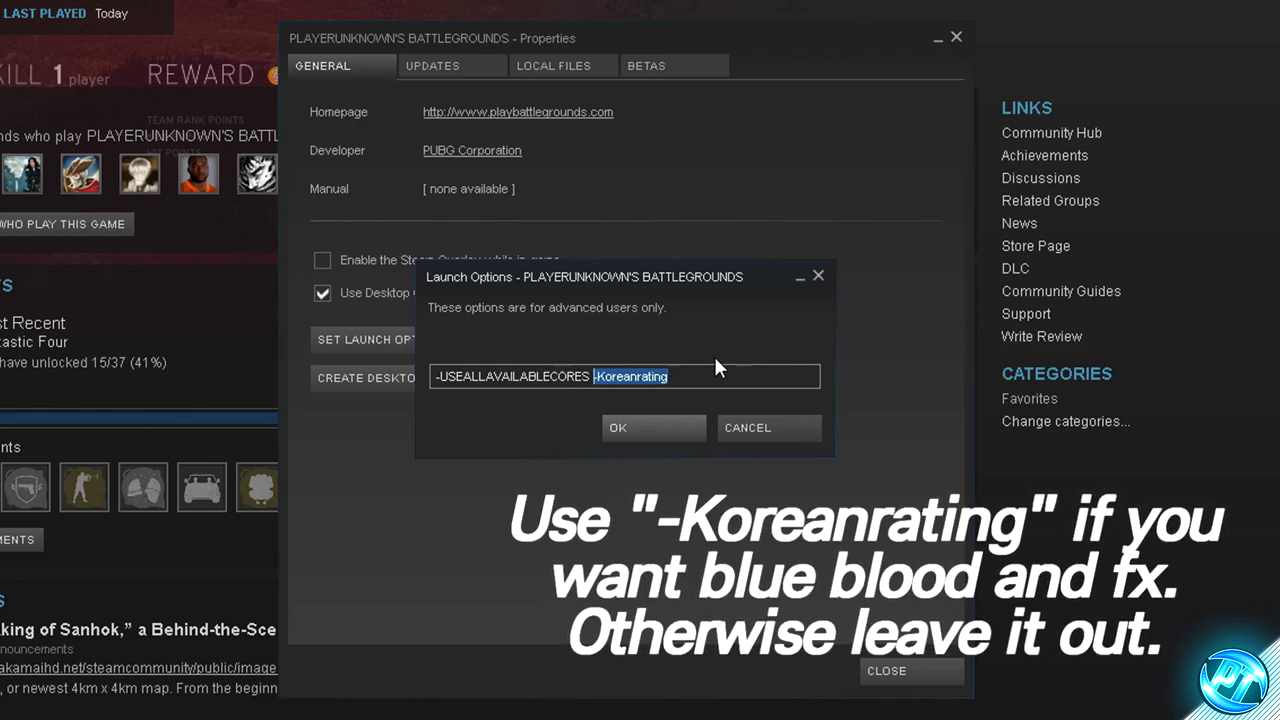
{"action": "left_click", "coordinate": [696, 380]}
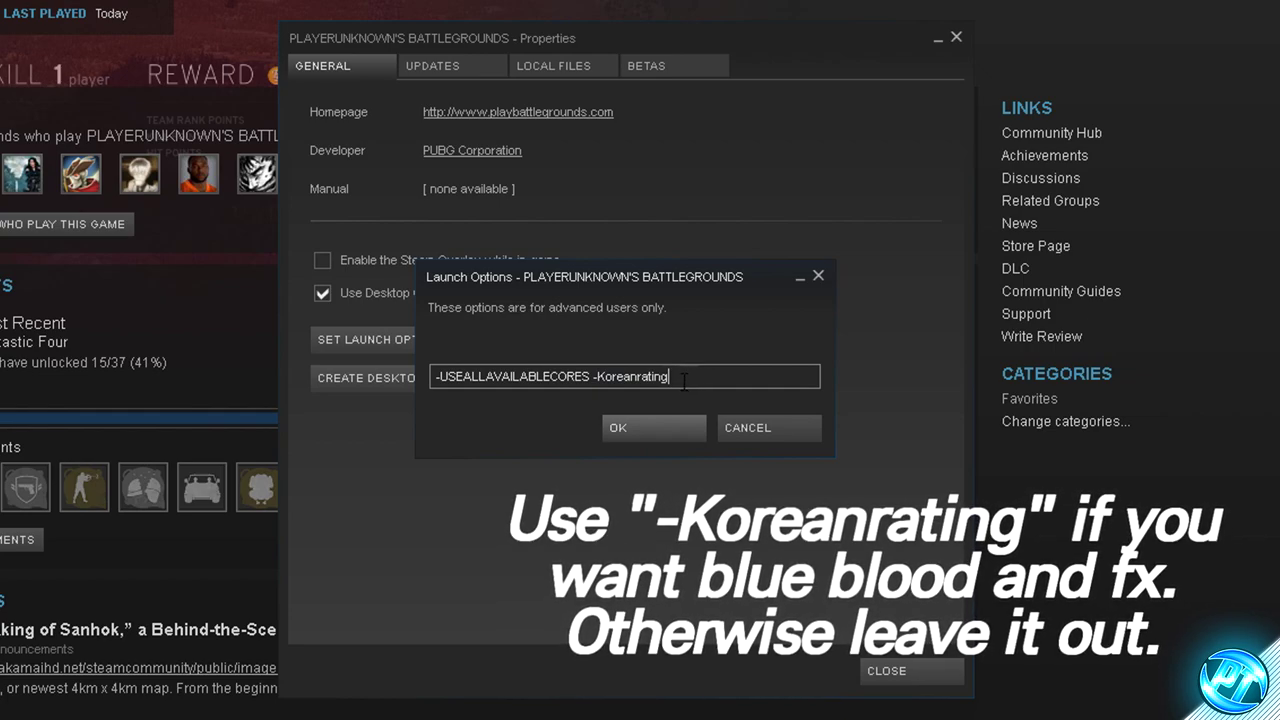
{"action": "left_click_drag", "start_coordinate": [681, 379], "coordinate": [593, 378]}
{"action": "left_click", "coordinate": [593, 378]}
{"action": "triple_click", "coordinate": [537, 366]}
{"action": "left_click", "coordinate": [676, 376]}
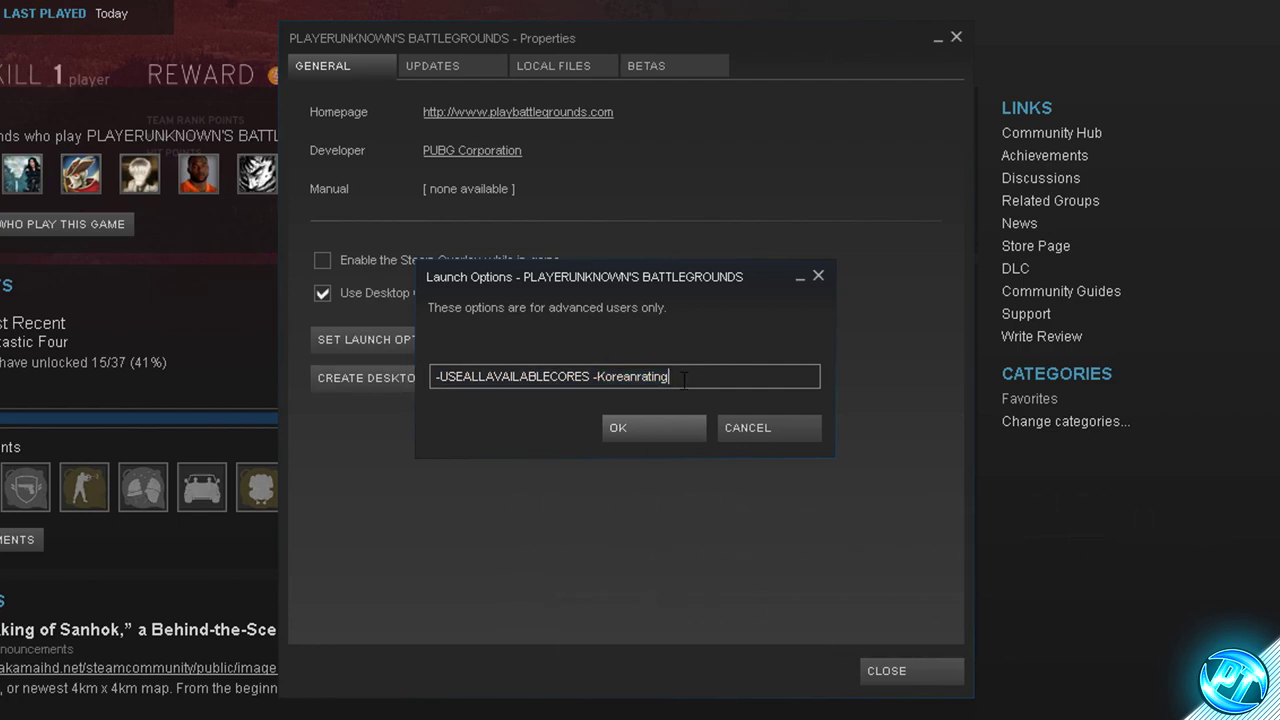
{"action": "left_click_drag", "start_coordinate": [583, 379], "coordinate": [436, 378]}
{"action": "left_click", "coordinate": [668, 376]}
Accept the entered launch options and browse to the game's local installation folder
{"action": "left_click", "coordinate": [643, 426]}
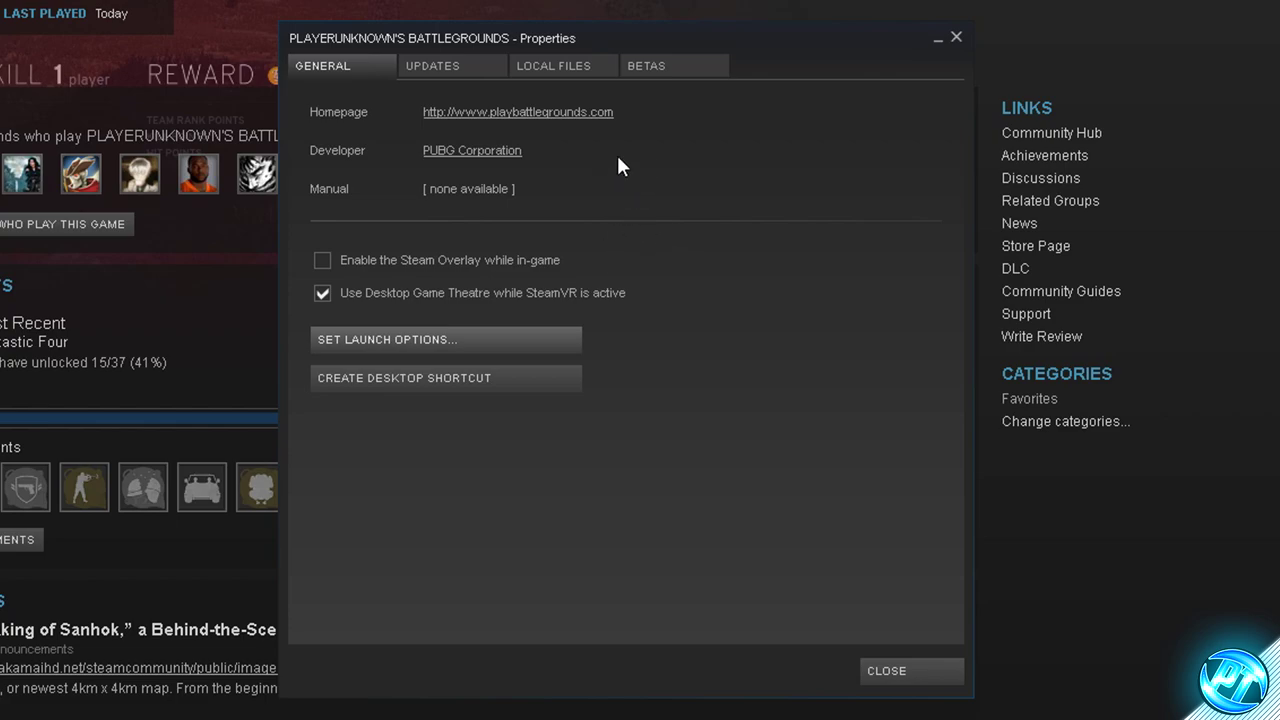
{"action": "left_click", "coordinate": [569, 64]}
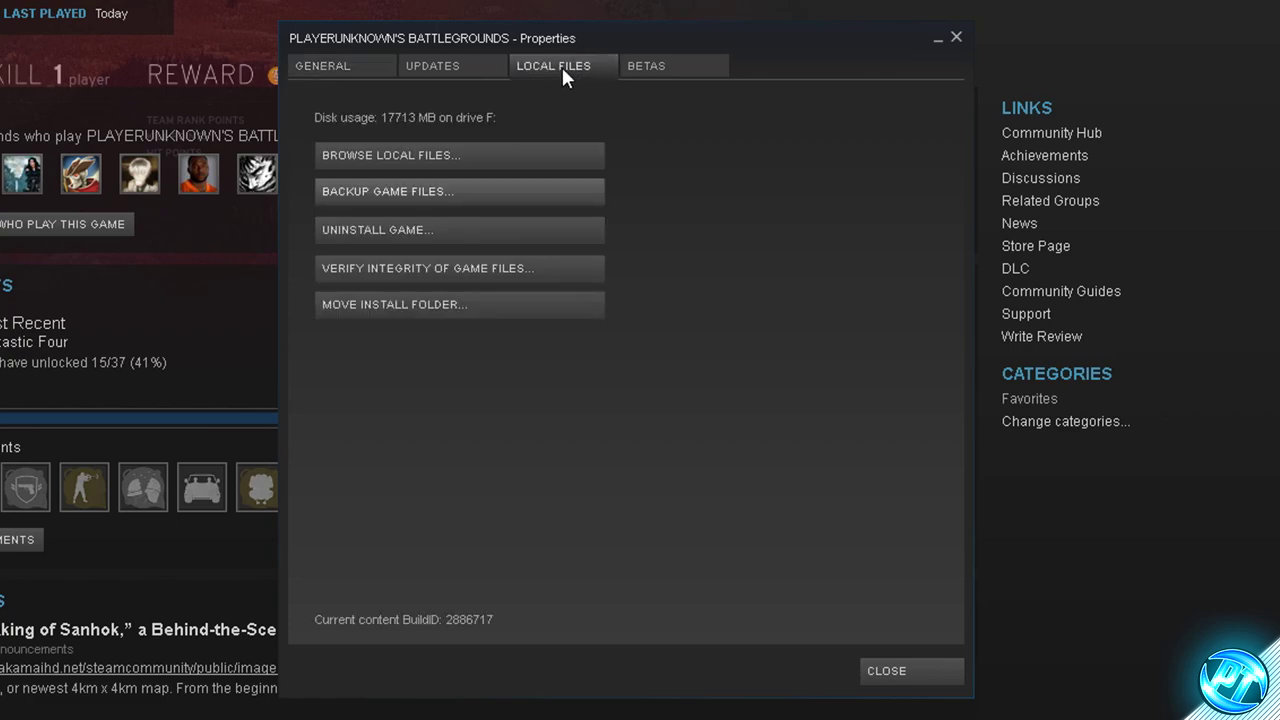
{"action": "left_click", "coordinate": [417, 155]}
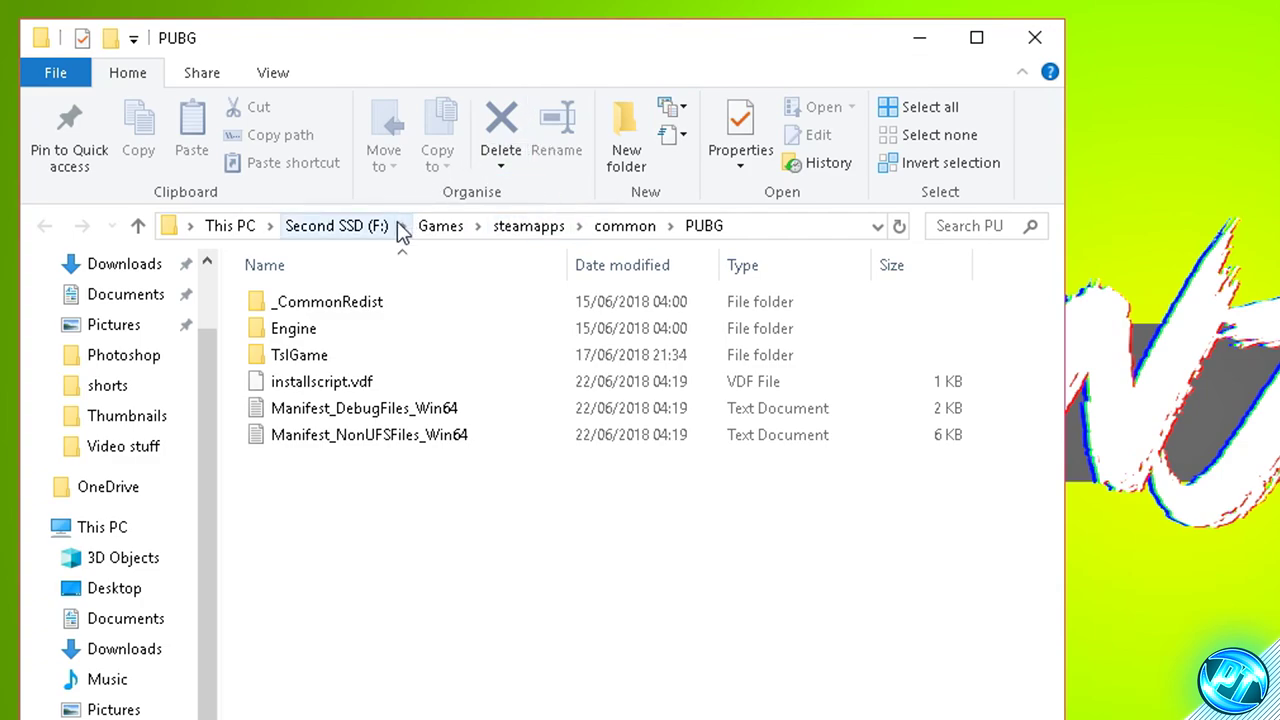
Go to the TslGame\Binaries\Win64 folder inside the PUBG installation folder
{"action": "double_click", "coordinate": [335, 362]}
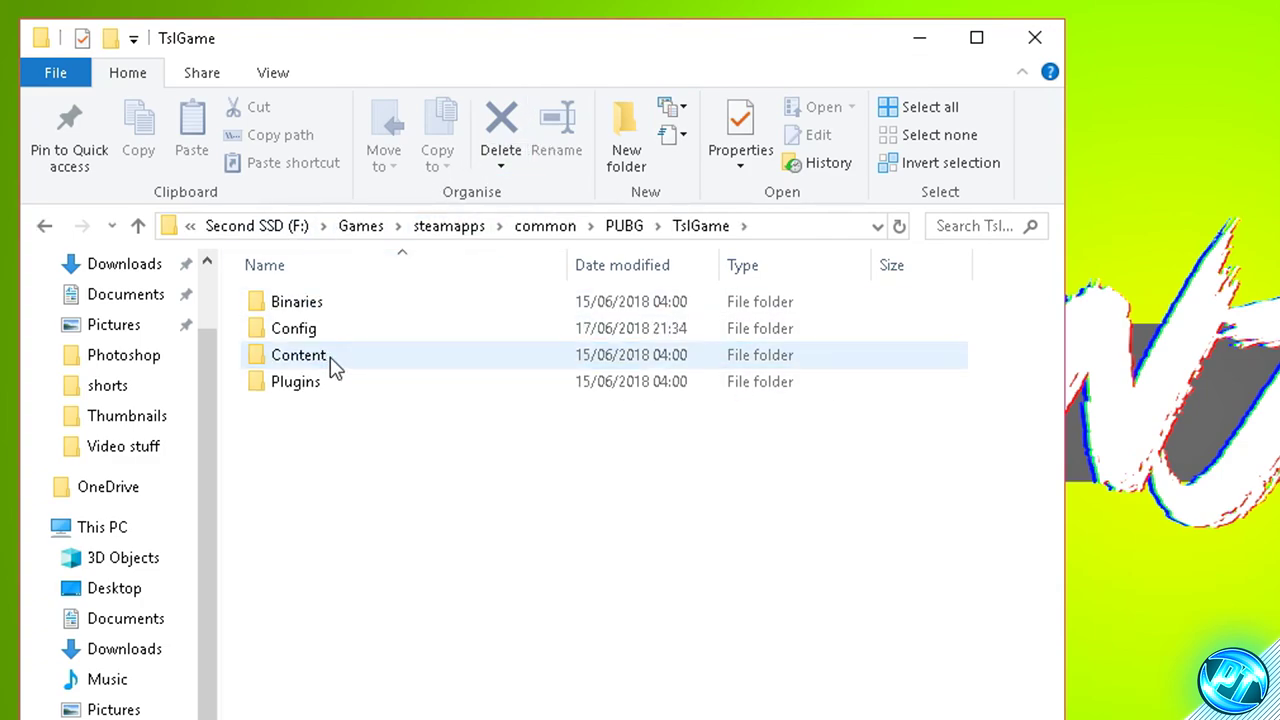
{"action": "double_click", "coordinate": [334, 303]}
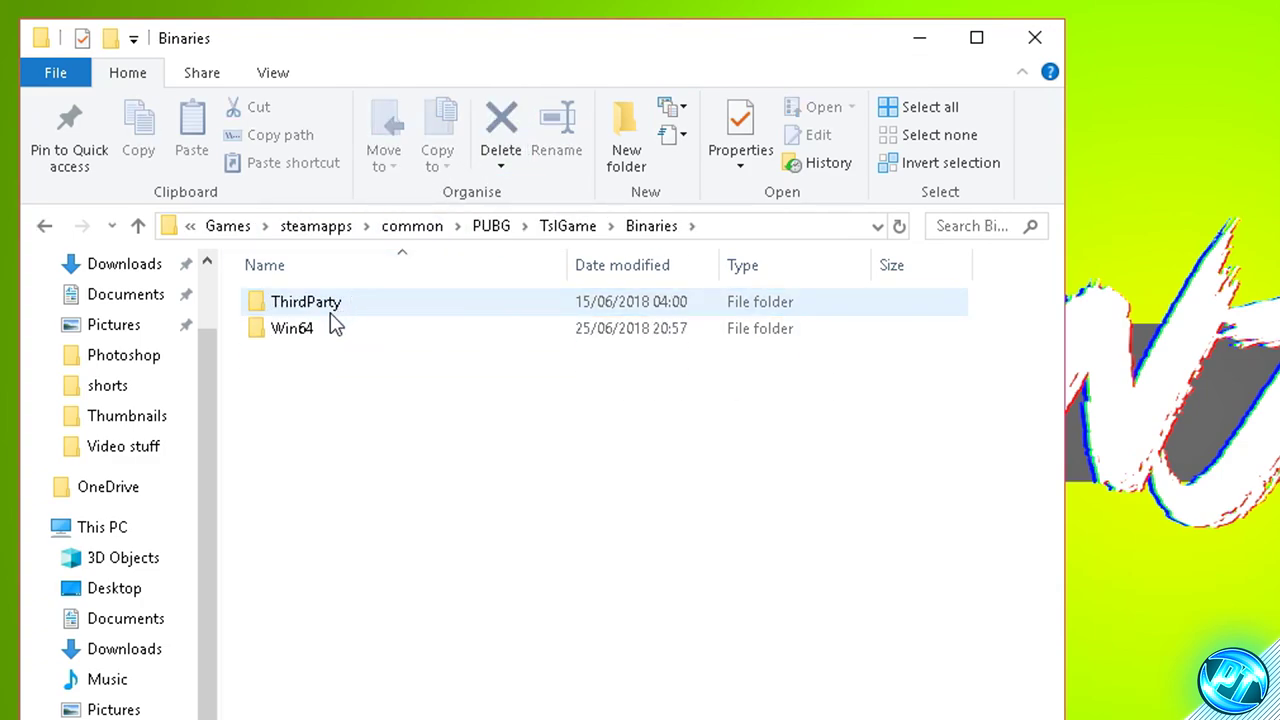
{"action": "double_click", "coordinate": [321, 331]}
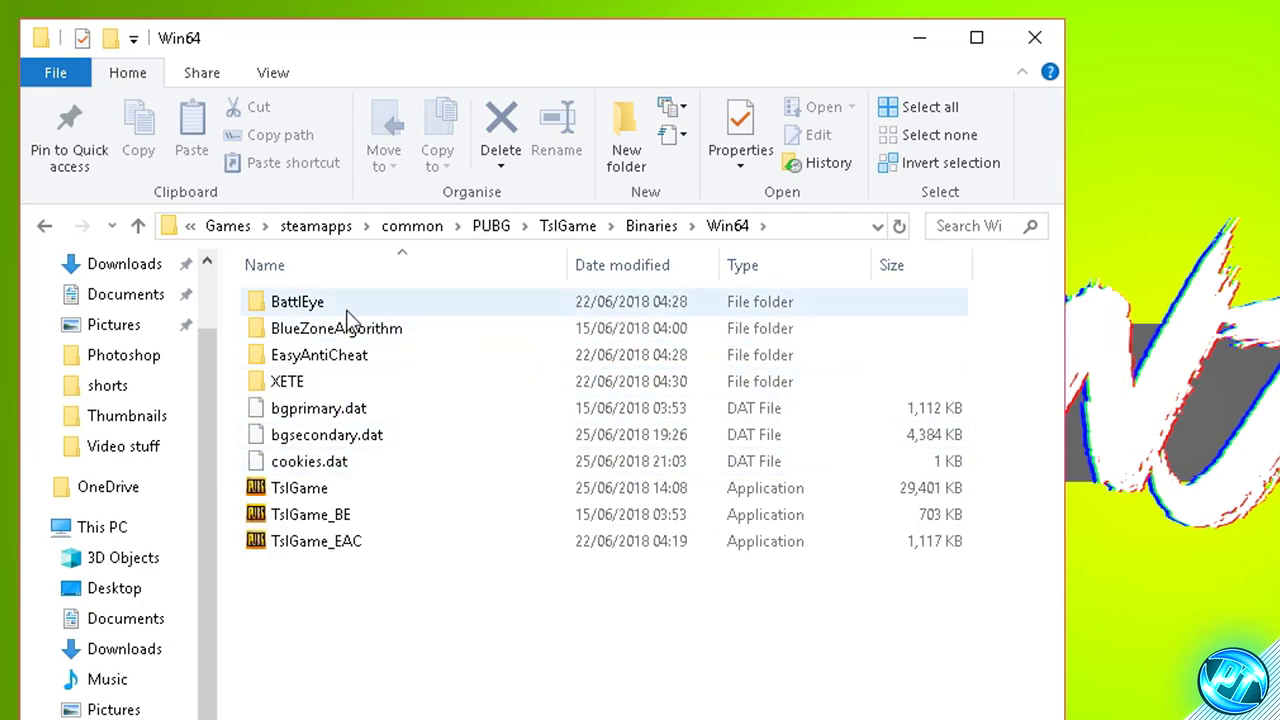
Open the compatibility properties of the TslGame application and disable full-screen optimisations
{"action": "left_click", "coordinate": [334, 493]}
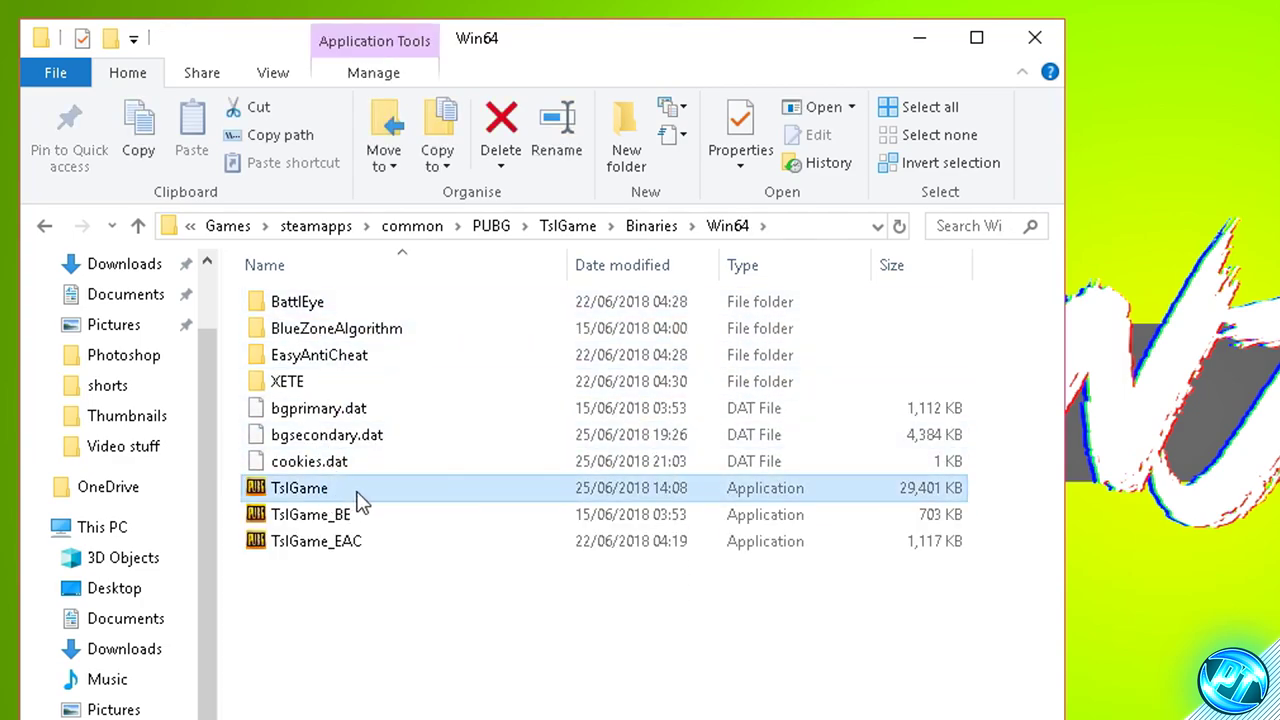
{"action": "right_click", "coordinate": [356, 491]}
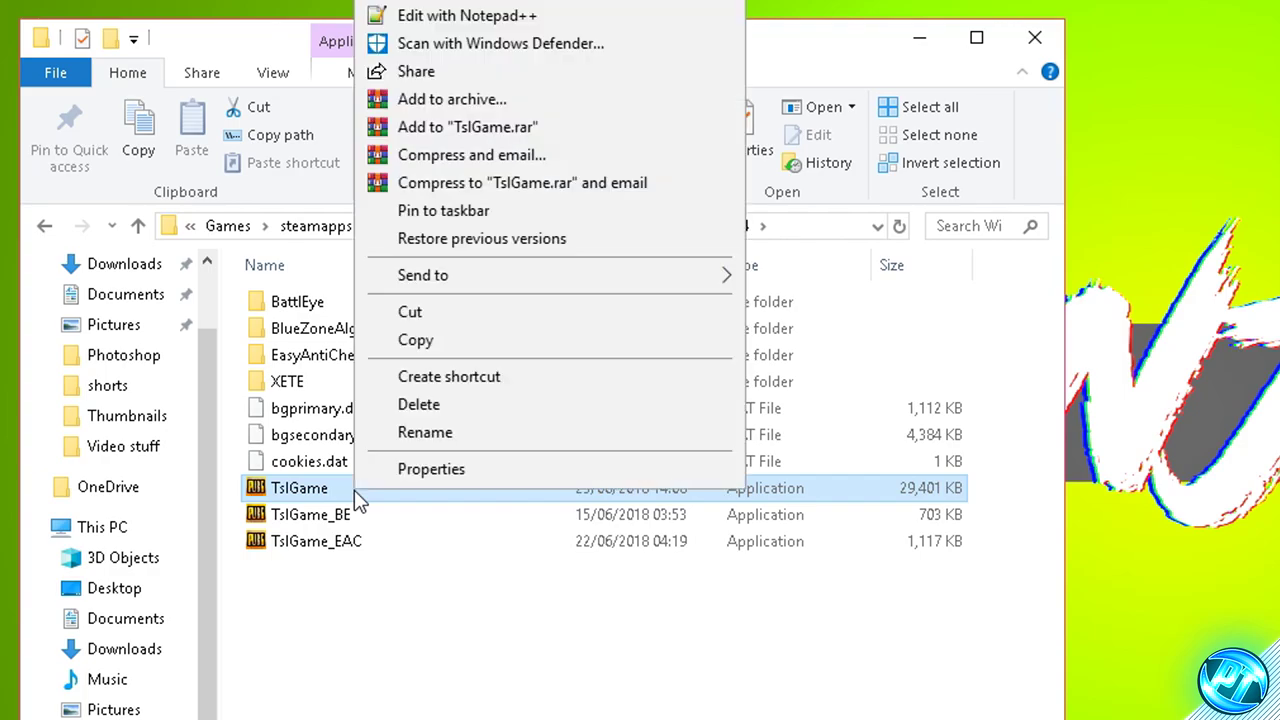
{"action": "left_click", "coordinate": [406, 472]}
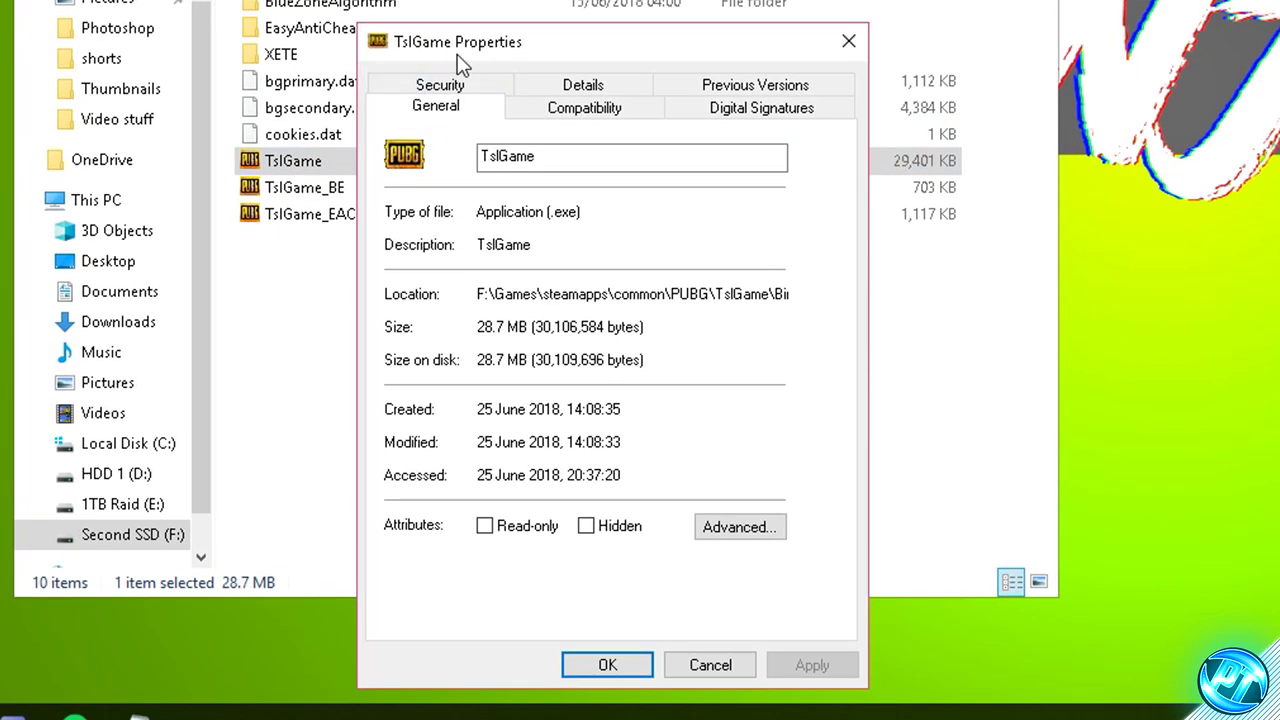
{"action": "left_click", "coordinate": [527, 114]}
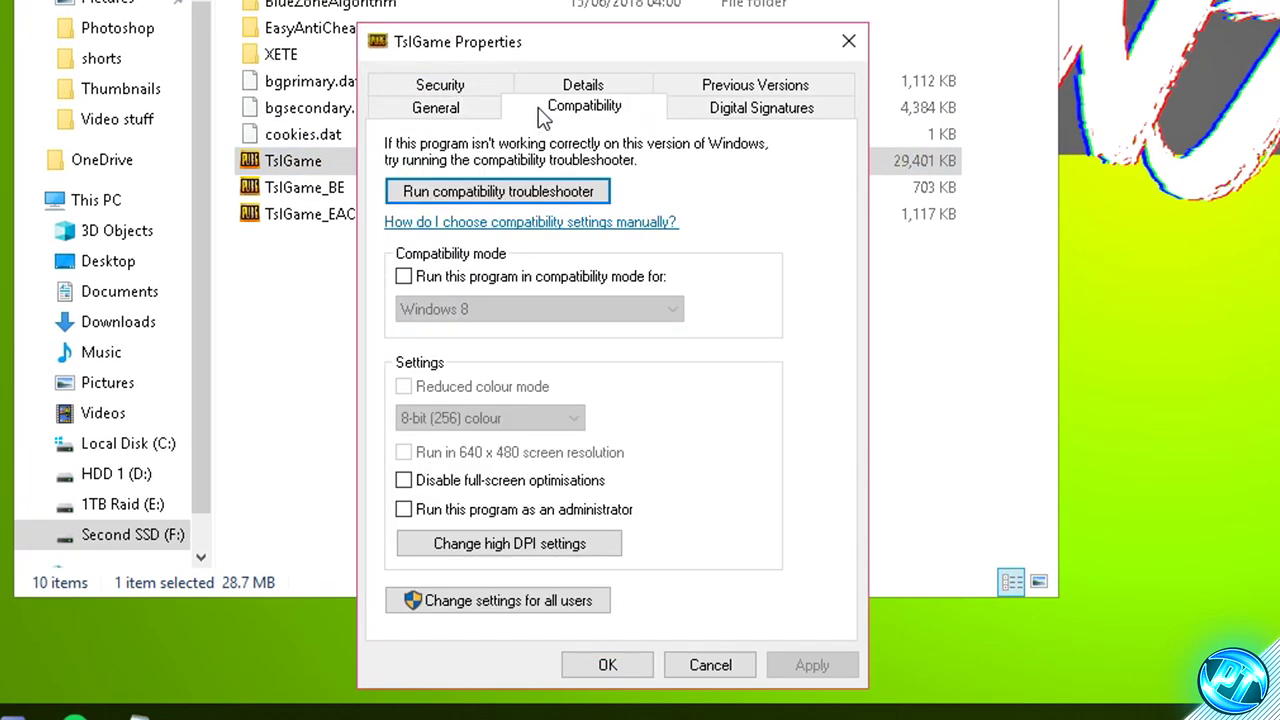
{"action": "left_click", "coordinate": [404, 480]}
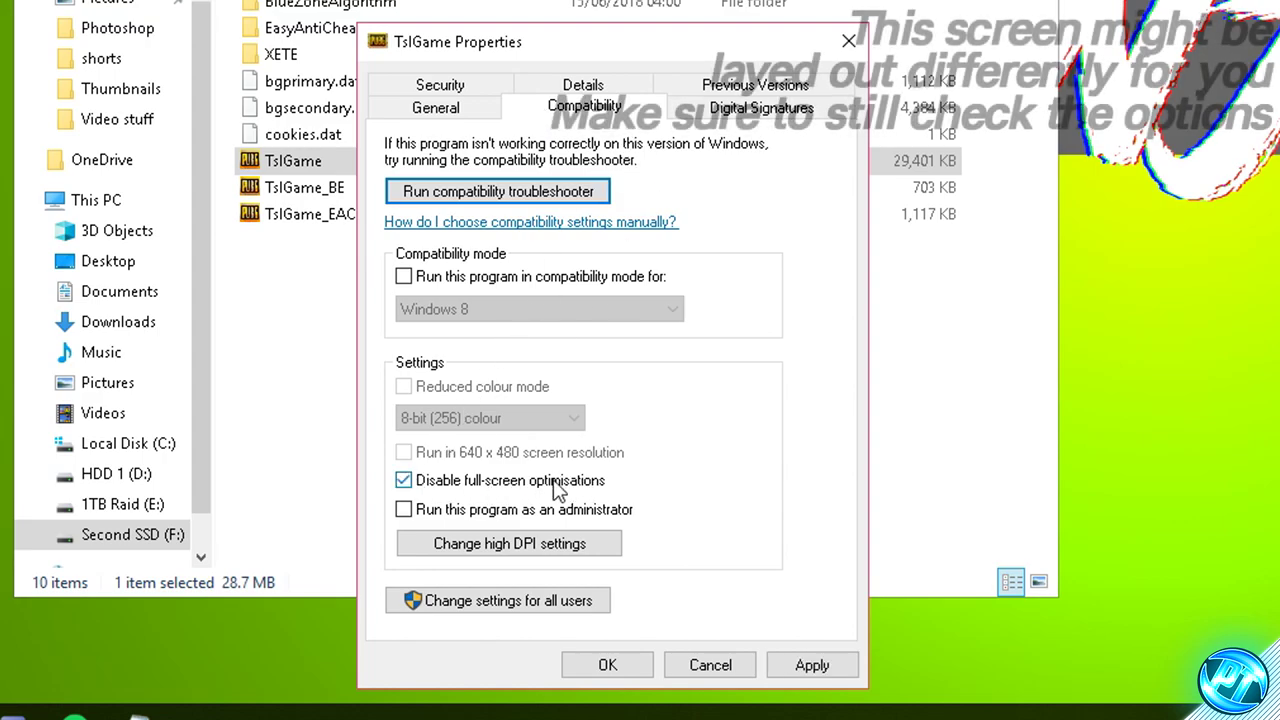
Override TslGame's high DPI scaling behaviour with scaling performed by Application, and apply the compatibility settings
{"action": "left_click", "coordinate": [540, 543]}
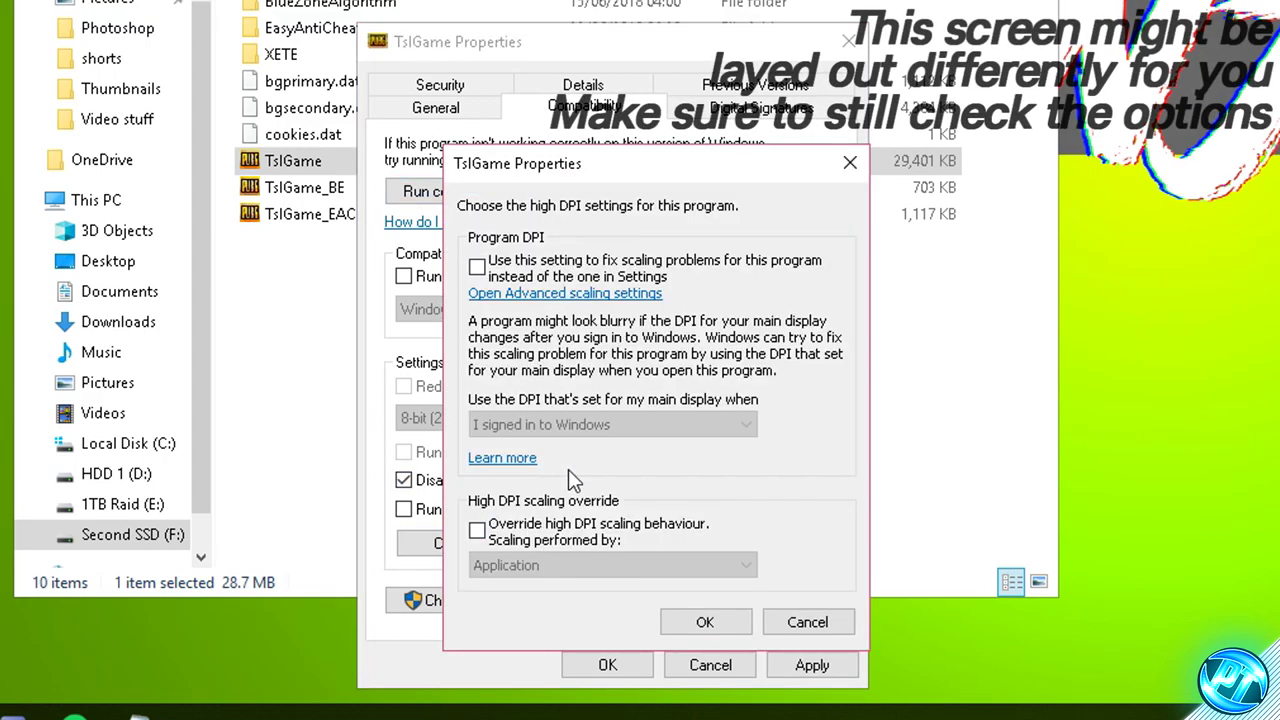
{"action": "left_click", "coordinate": [536, 538]}
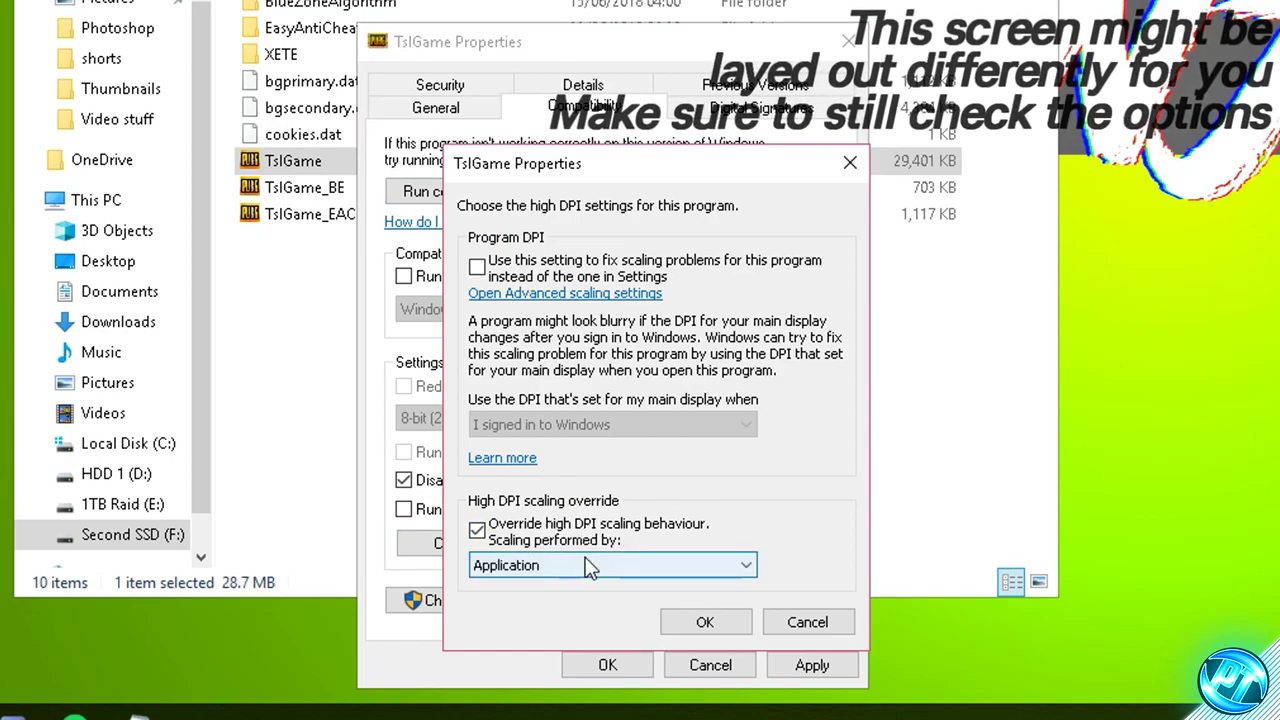
{"action": "left_click", "coordinate": [707, 622]}
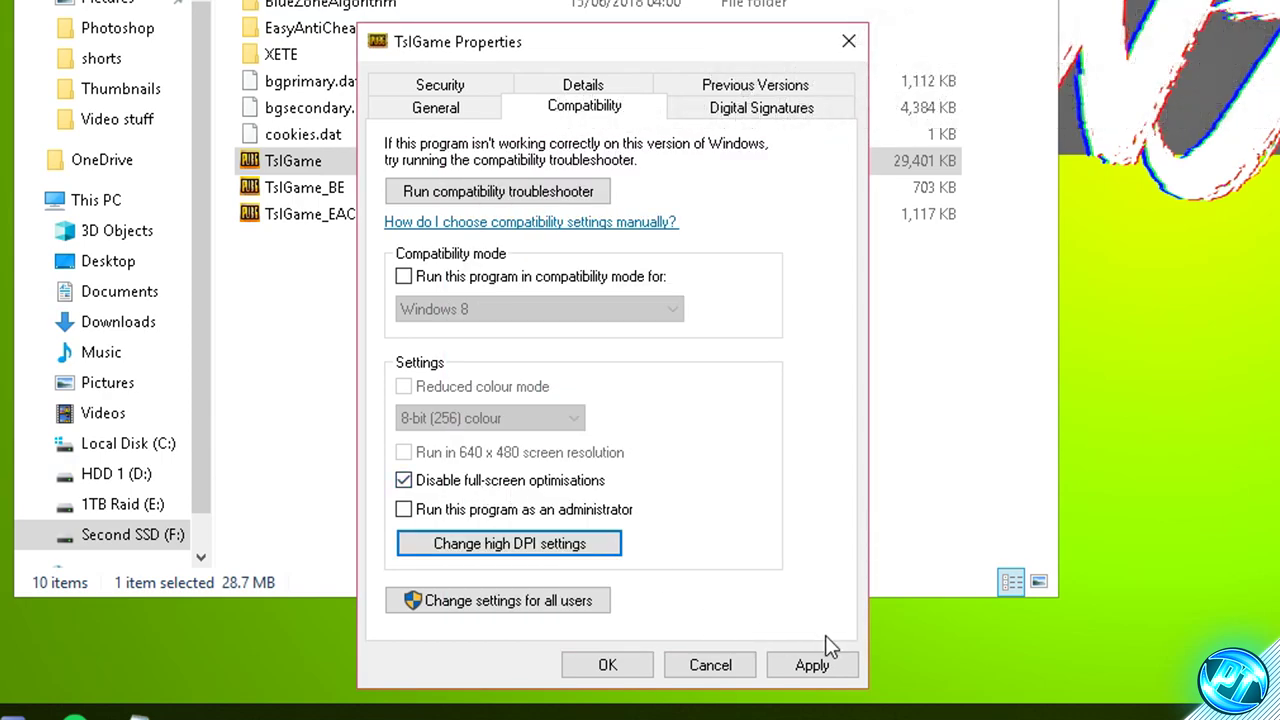
{"action": "left_click", "coordinate": [810, 662]}
{"action": "left_click", "coordinate": [612, 665]}
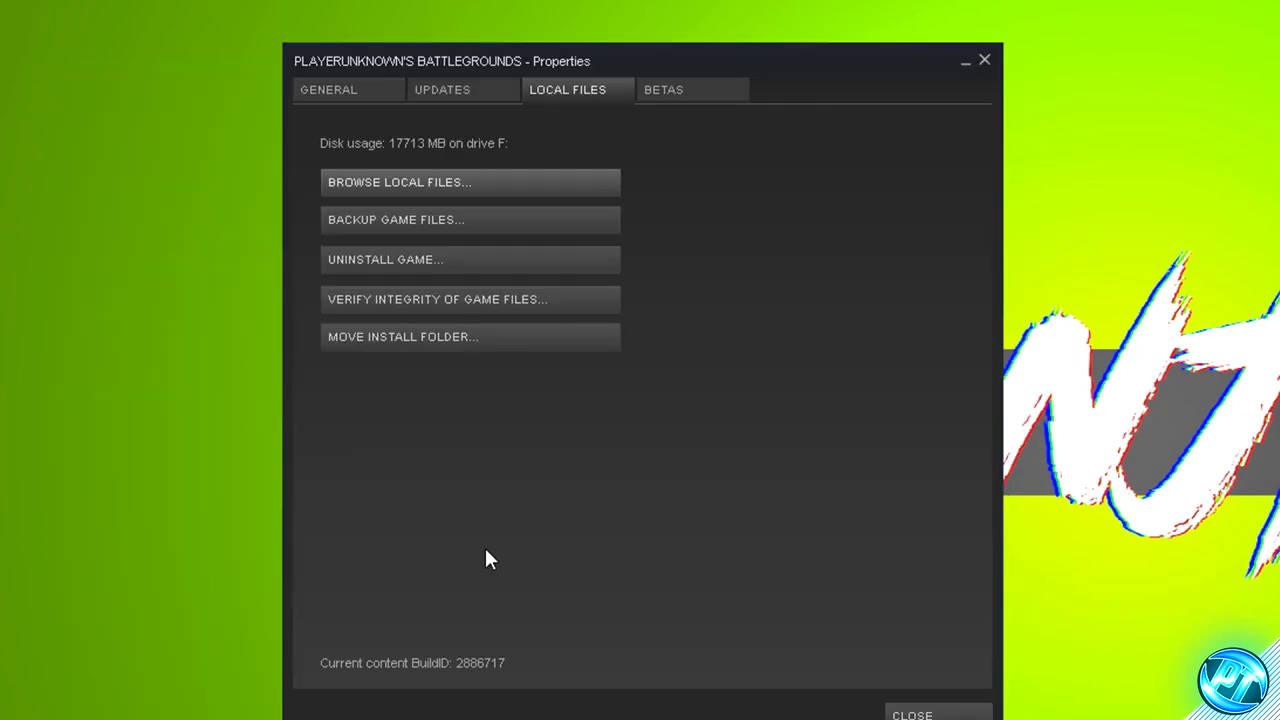
Browse PUBG's local files from Steam and locate DefaultCompat and DefaultLightmass in the TslGame\Config folder
{"action": "left_click", "coordinate": [500, 181]}
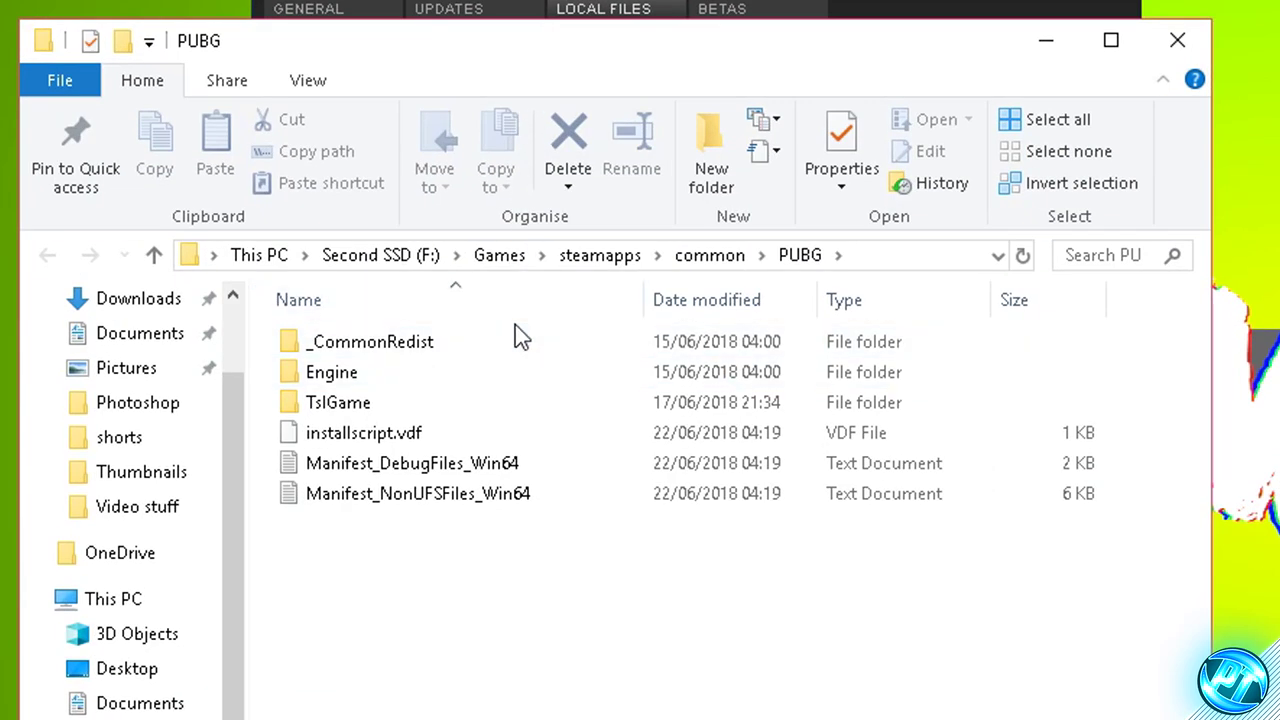
{"action": "double_click", "coordinate": [465, 372]}
{"action": "key", "text": "alt+Left"}
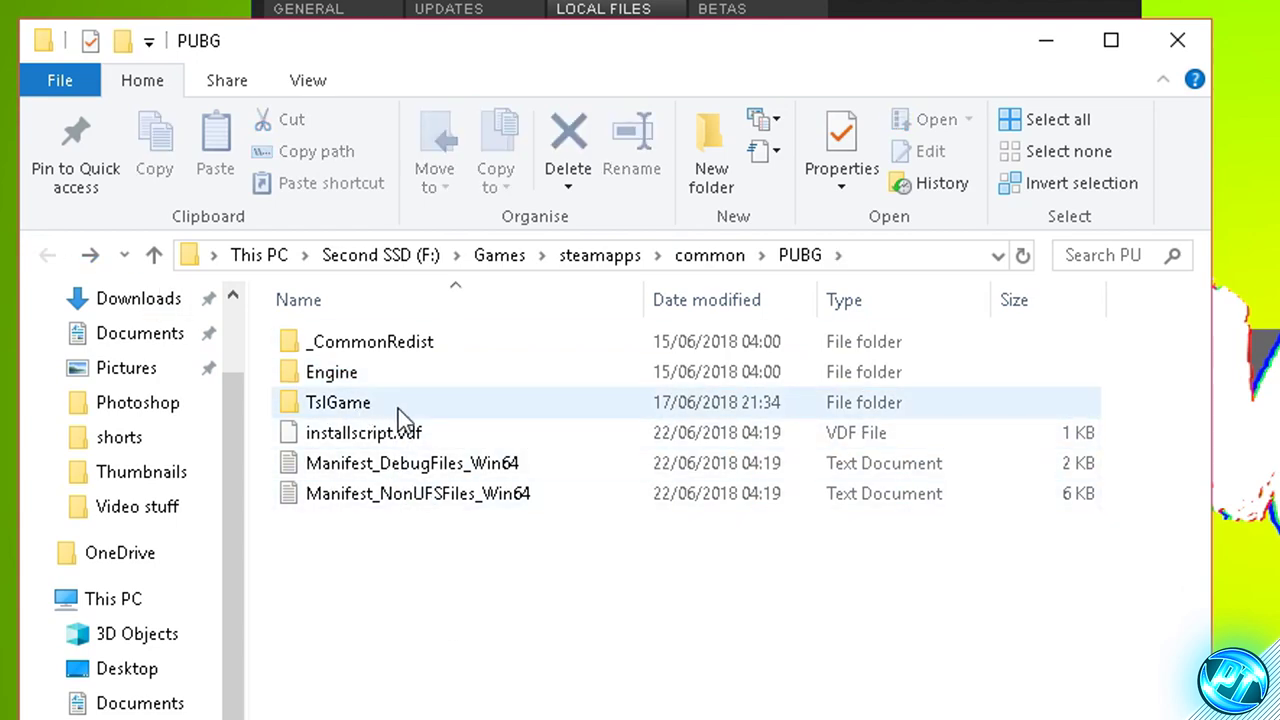
{"action": "double_click", "coordinate": [392, 408]}
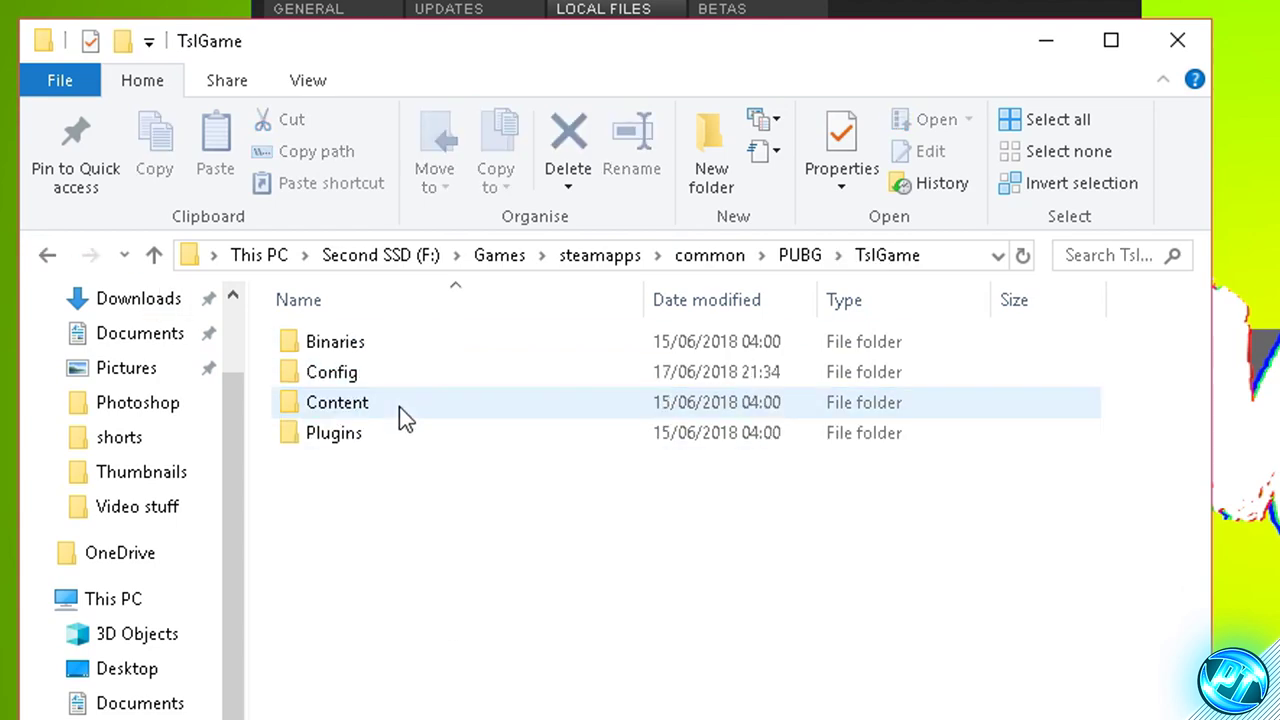
{"action": "double_click", "coordinate": [352, 374]}
{"action": "left_click_drag", "start_coordinate": [438, 447], "coordinate": [373, 422]}
{"action": "left_click", "coordinate": [392, 346]}
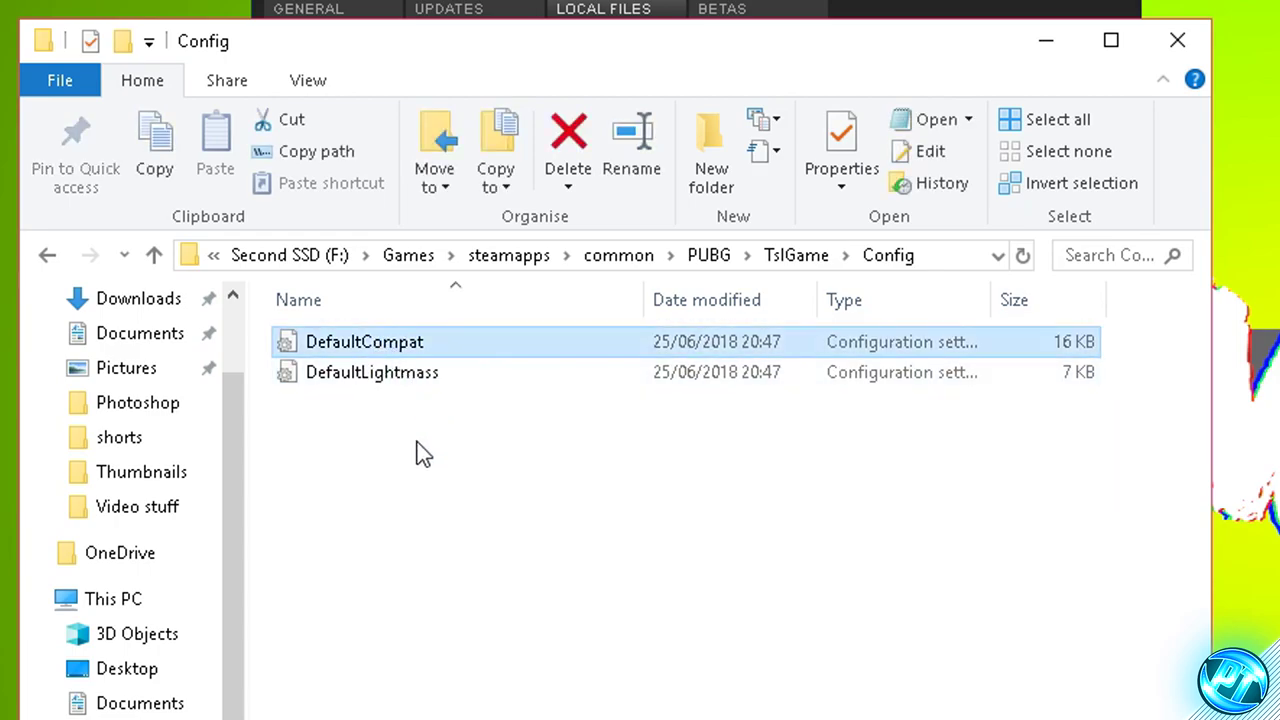
{"action": "left_click", "coordinate": [388, 378]}
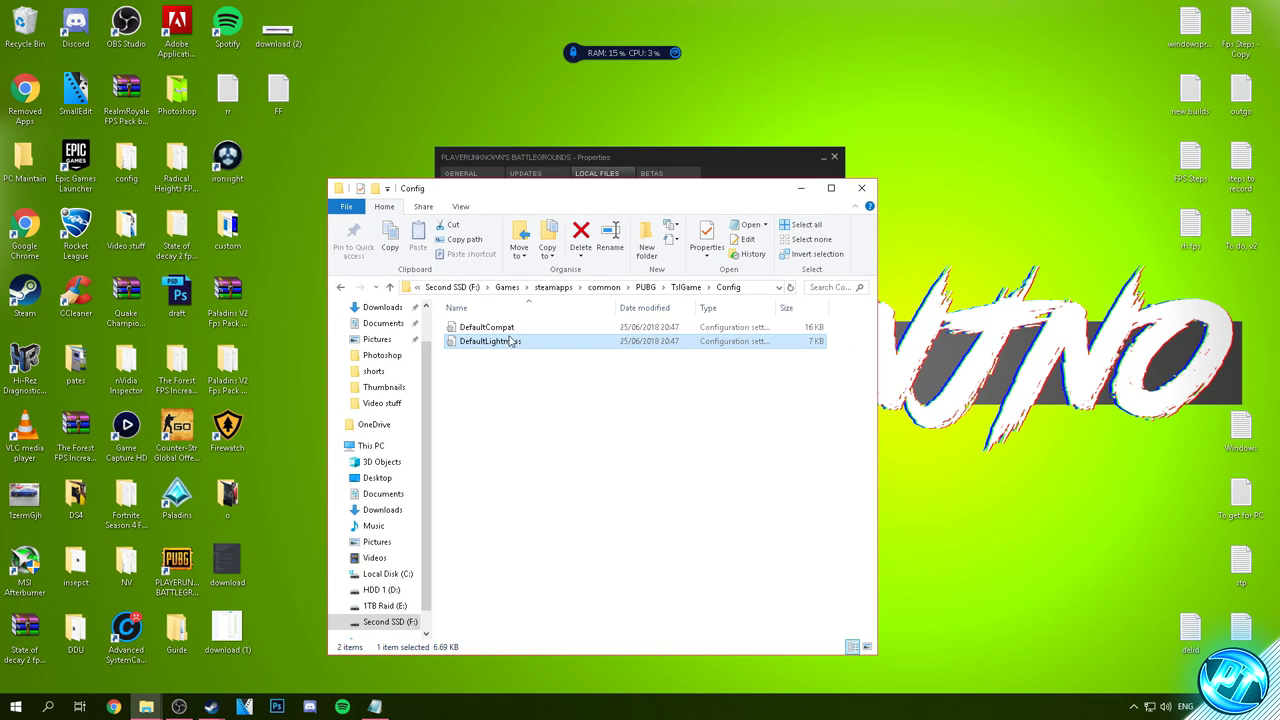
Move the Config folder window aside and close the game's Steam properties
{"action": "left_click_drag", "start_coordinate": [632, 196], "coordinate": [1004, 200]}
{"action": "left_click", "coordinate": [820, 160]}
{"action": "left_click", "coordinate": [833, 157]}
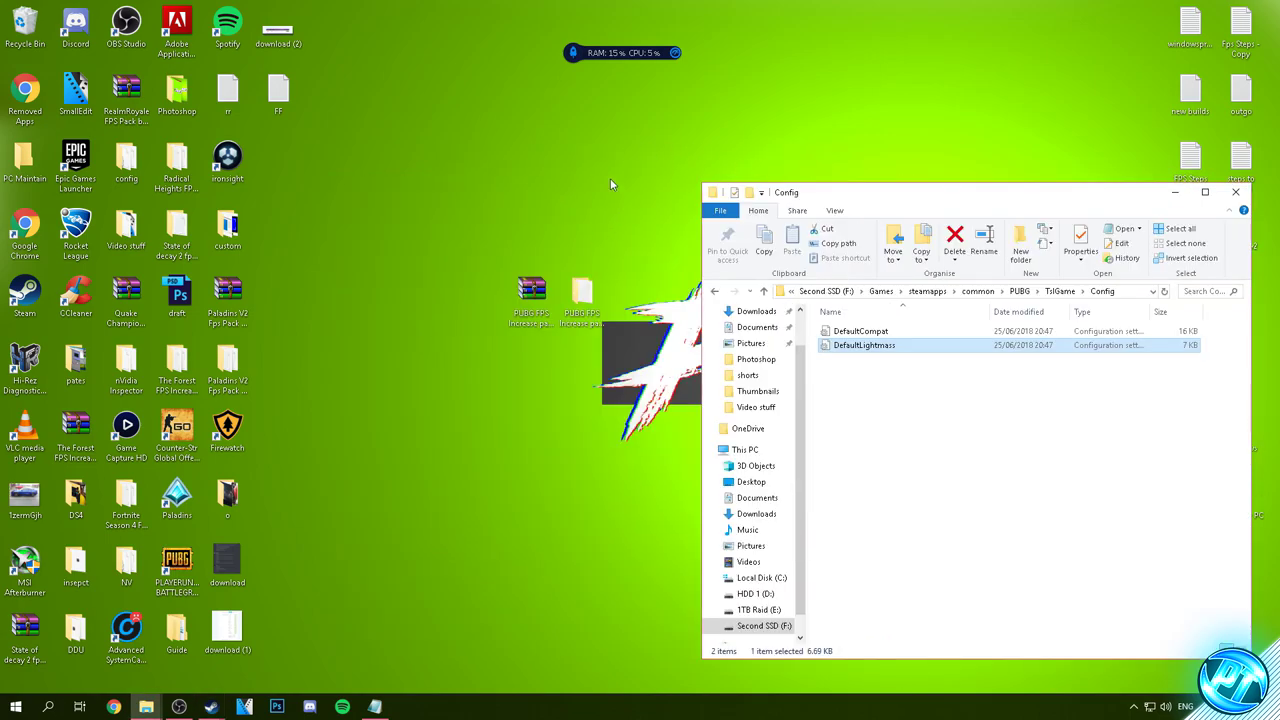
Open Configs\game files configs from the extracted PUBG FPS pack on the desktop, beside the game's Config window
{"action": "double_click", "coordinate": [577, 290]}
{"action": "left_click_drag", "start_coordinate": [845, 218], "coordinate": [266, 198]}
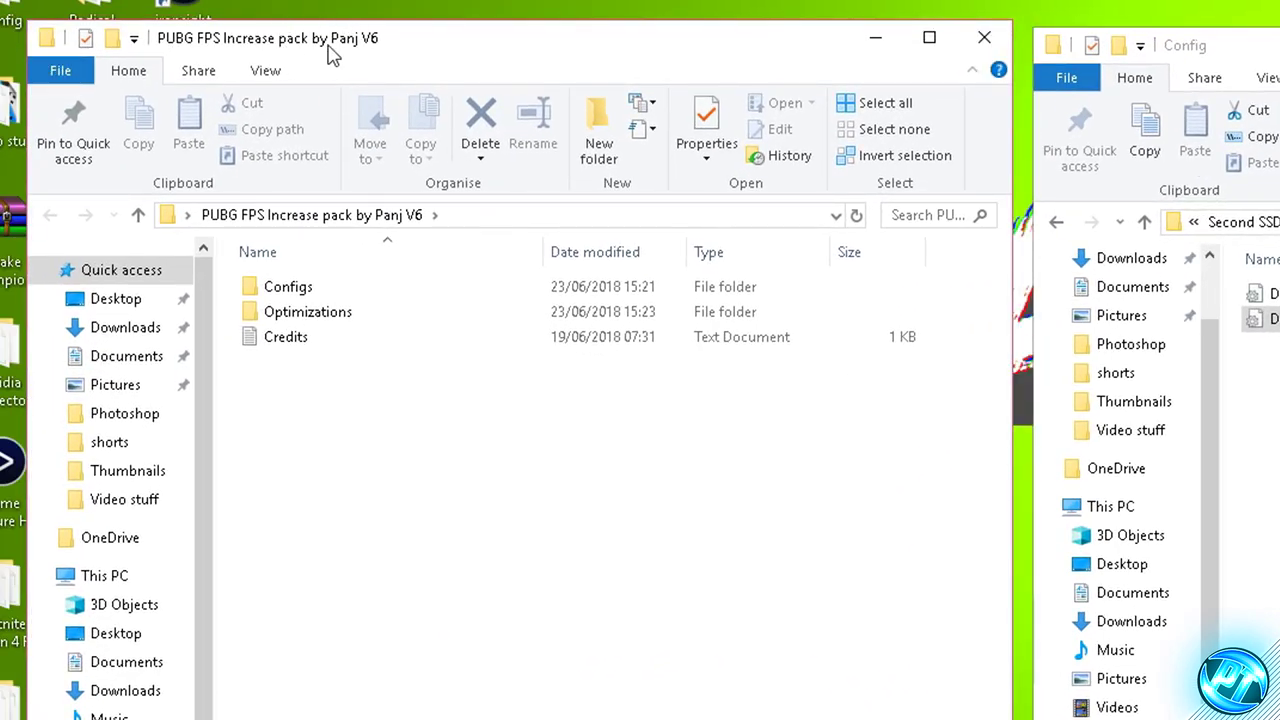
{"action": "double_click", "coordinate": [290, 290]}
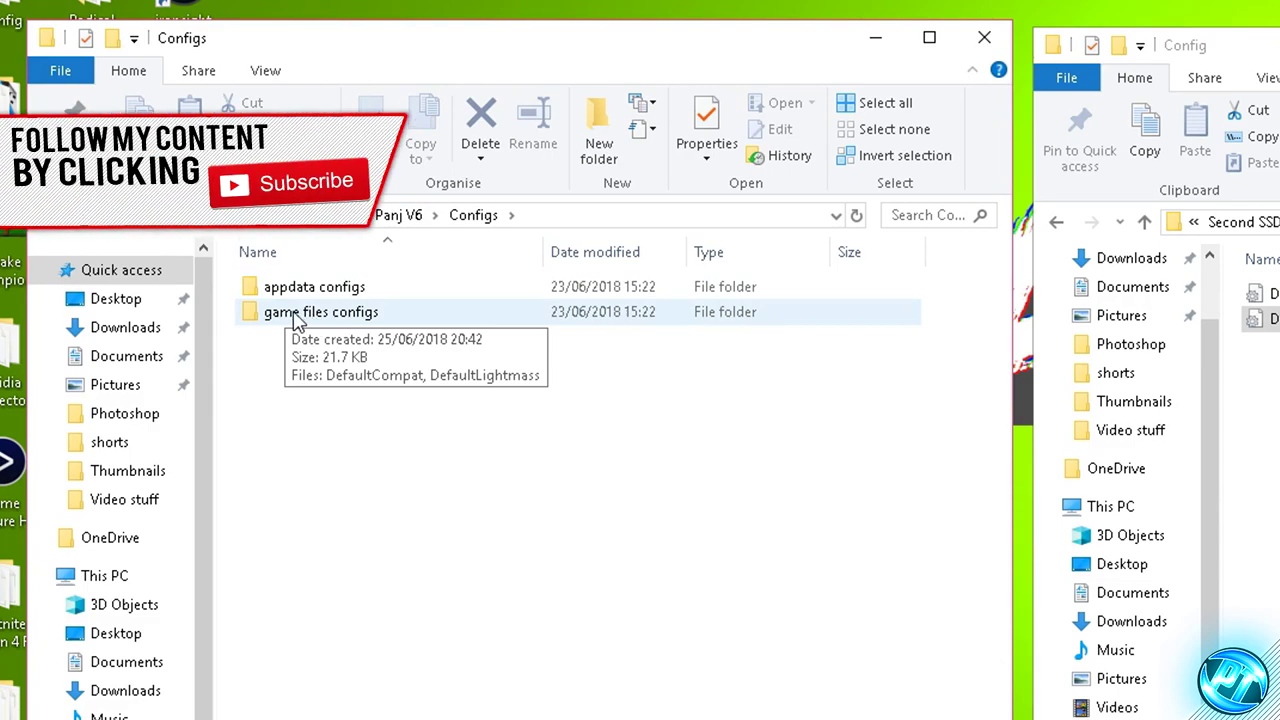
{"action": "double_click", "coordinate": [296, 316]}
Copy DefaultCompat and DefaultLightmass from the pack into the game's TslGame\Config folder, replacing the existing files
{"action": "left_click_drag", "start_coordinate": [412, 362], "coordinate": [335, 281]}
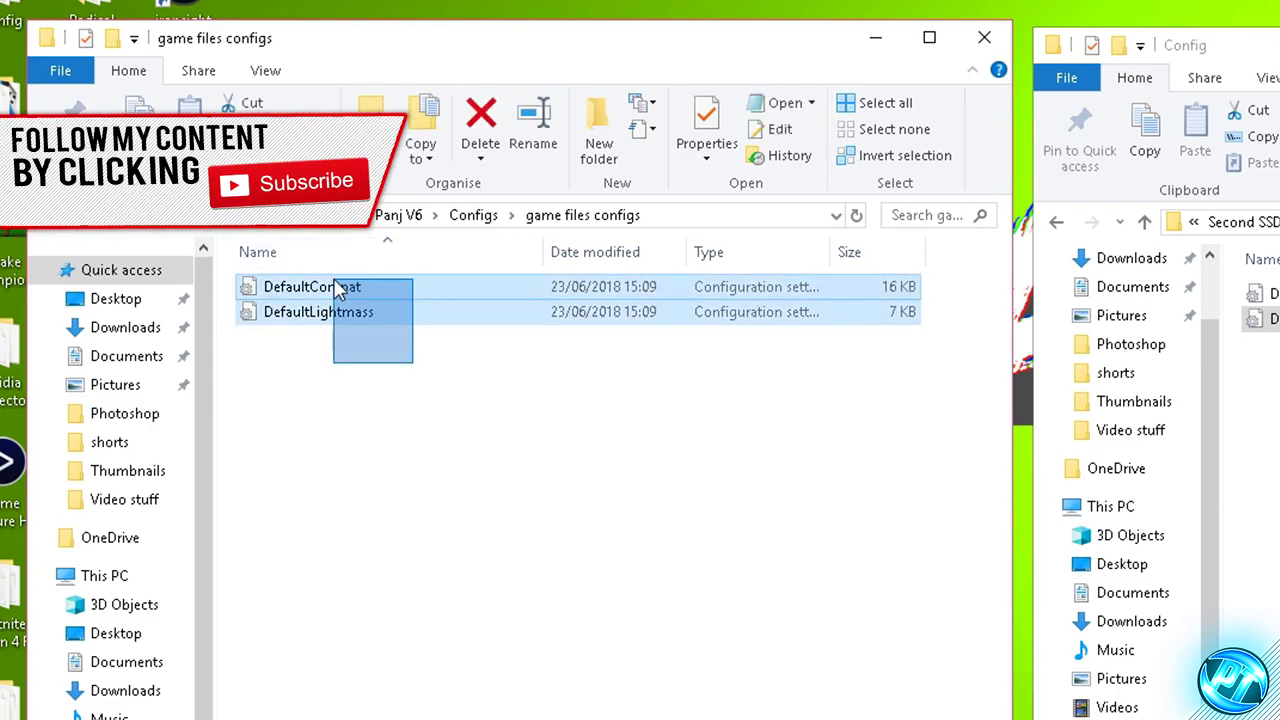
{"action": "left_click_drag", "start_coordinate": [365, 372], "coordinate": [271, 318]}
{"action": "left_click_drag", "start_coordinate": [364, 349], "coordinate": [262, 302]}
{"action": "left_click_drag", "start_coordinate": [341, 399], "coordinate": [898, 412]}
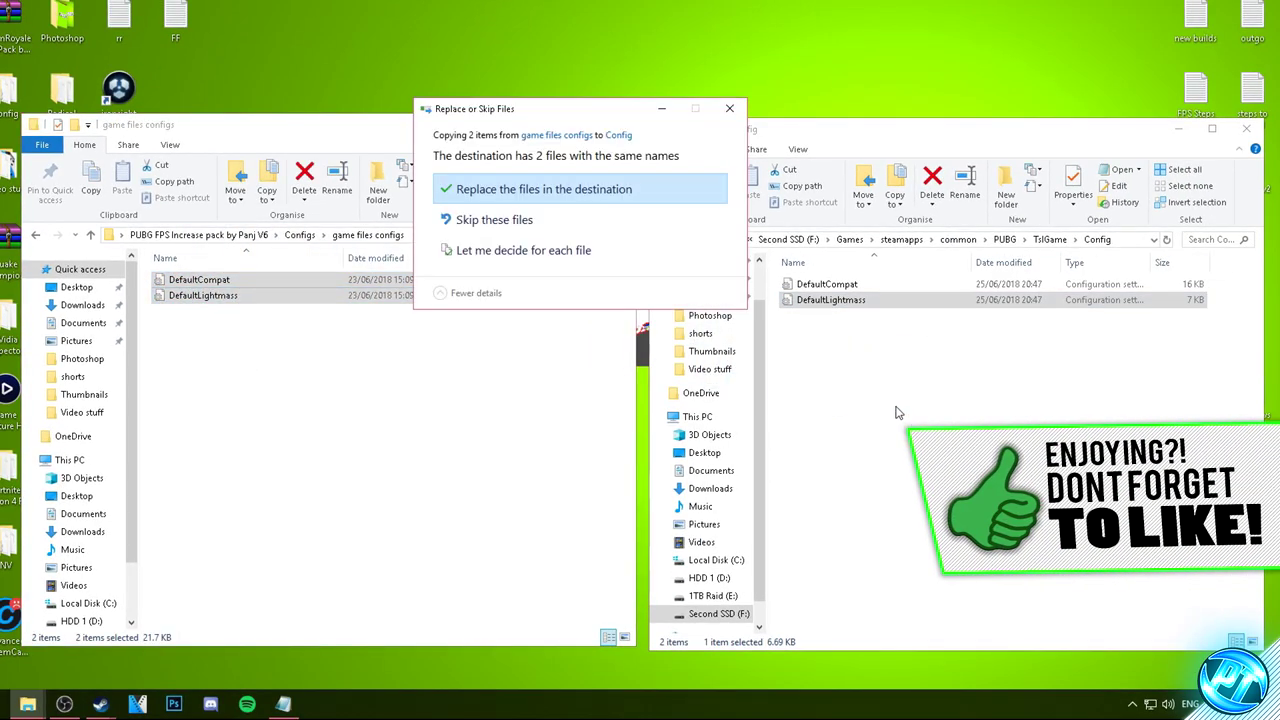
{"action": "left_click", "coordinate": [562, 195]}
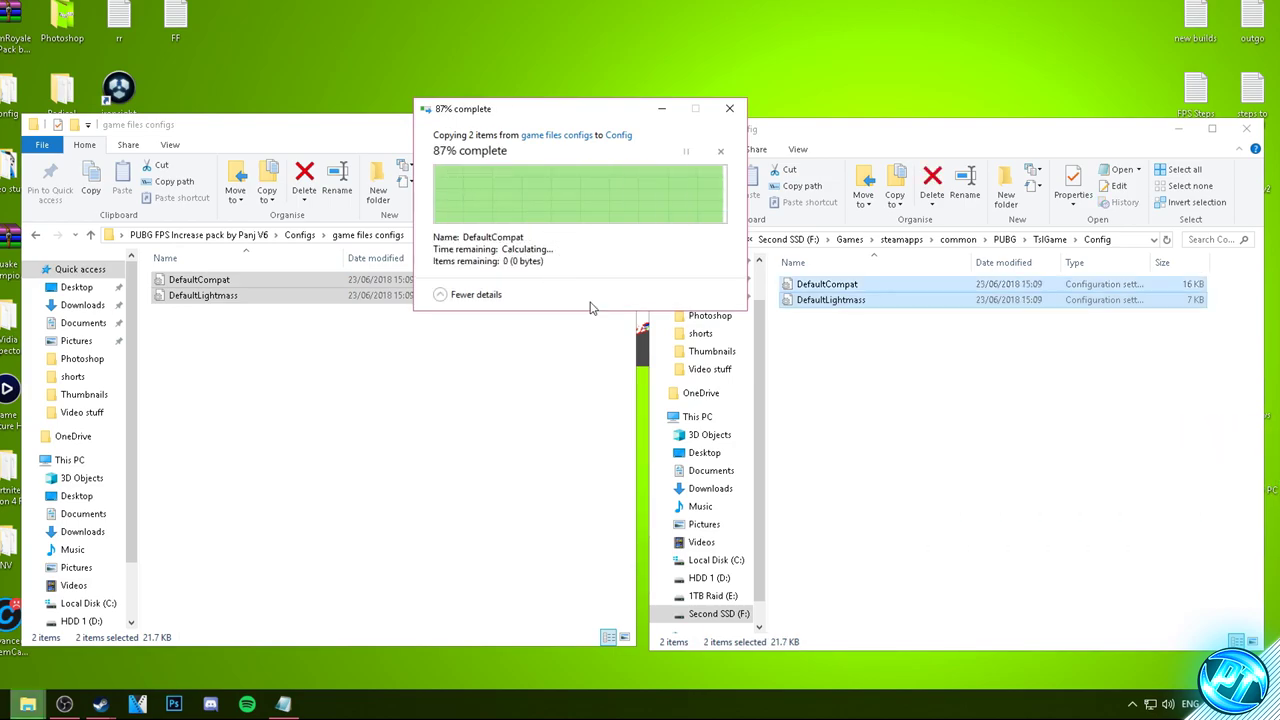
Close the game's Config folder and the pack's game files configs folder
{"action": "left_click", "coordinate": [1246, 128]}
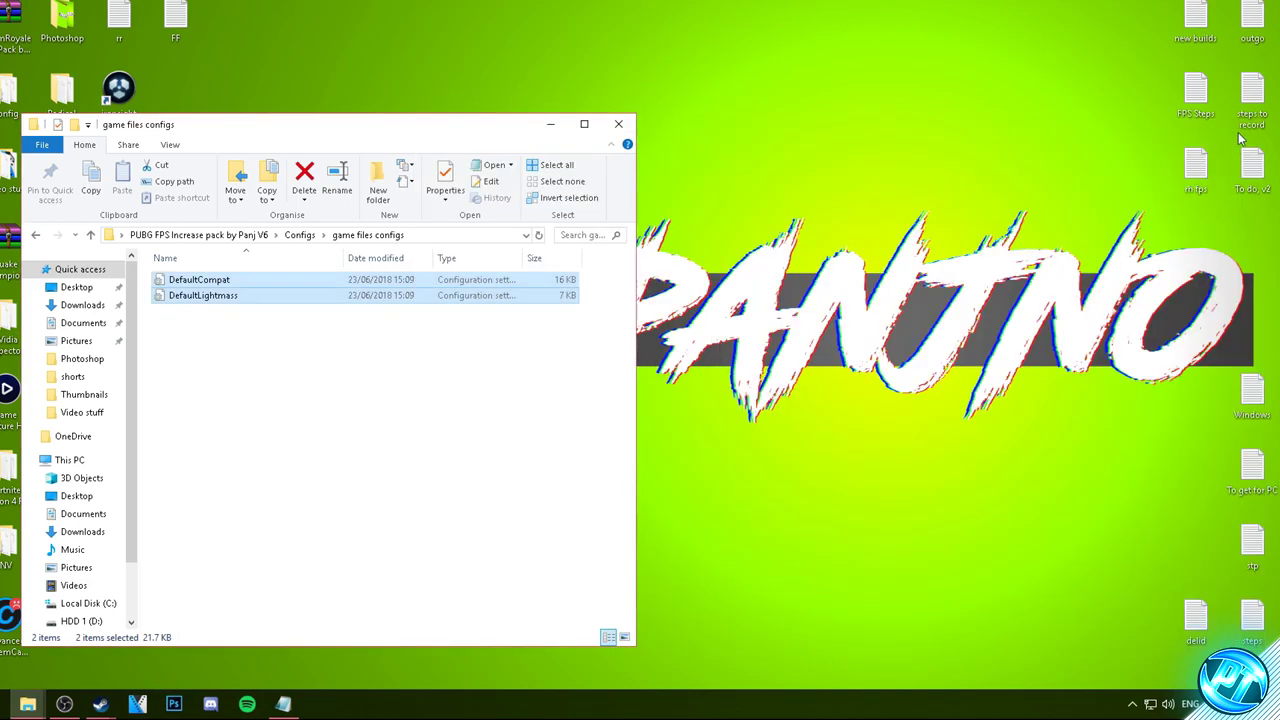
{"action": "left_click", "coordinate": [618, 124]}
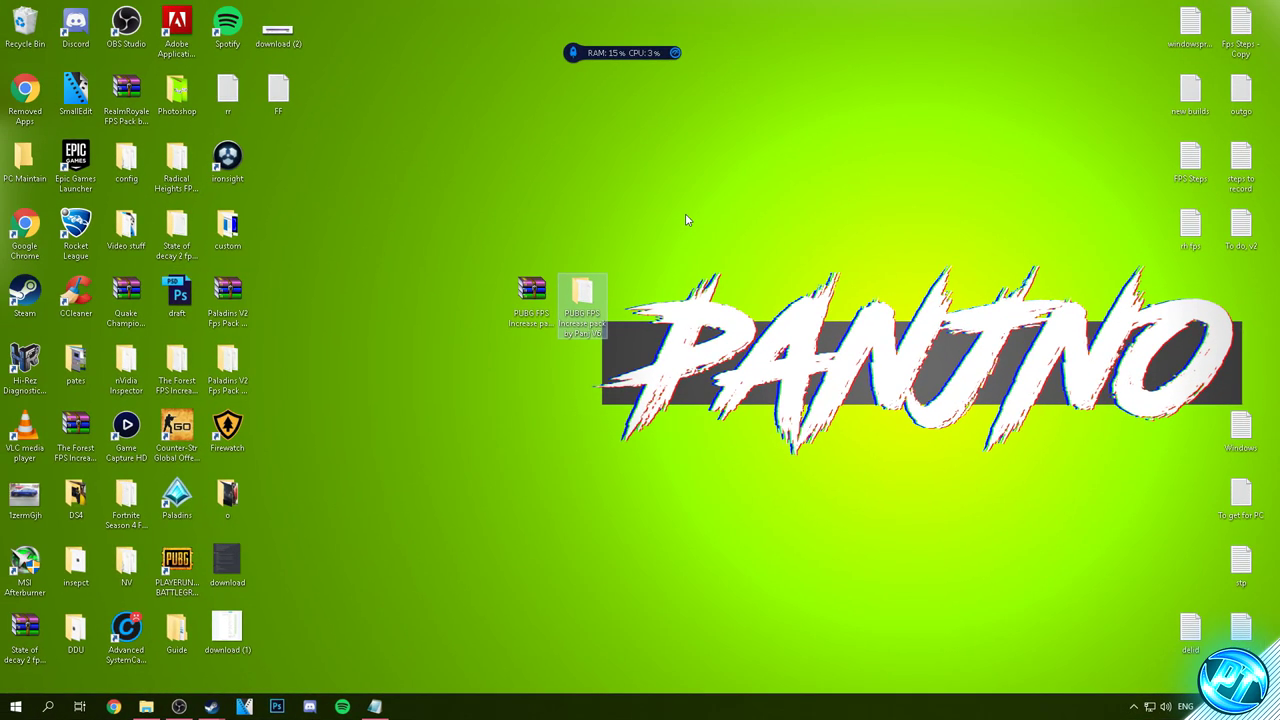
{"action": "left_click", "coordinate": [686, 219]}
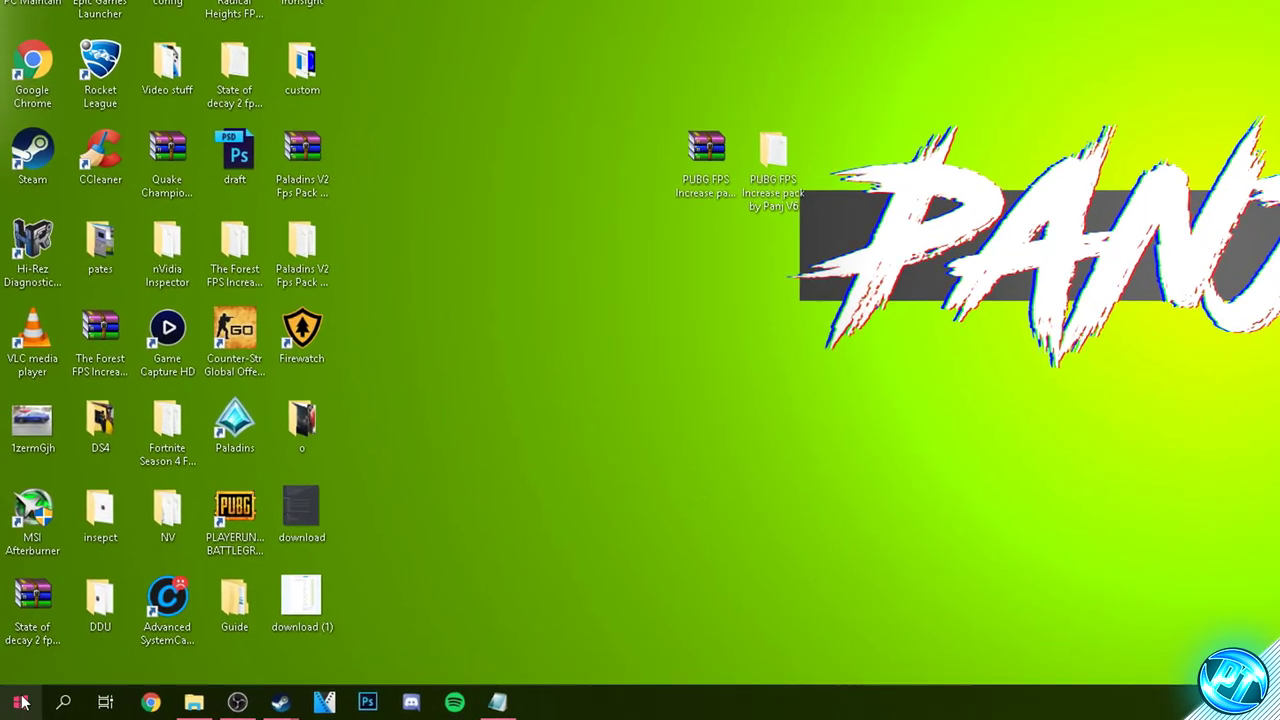
Search Windows for %appdata% to open the Roaming folder, and go to AppData\Local
{"action": "left_click", "coordinate": [15, 706]}
{"action": "type", "text": "%"}
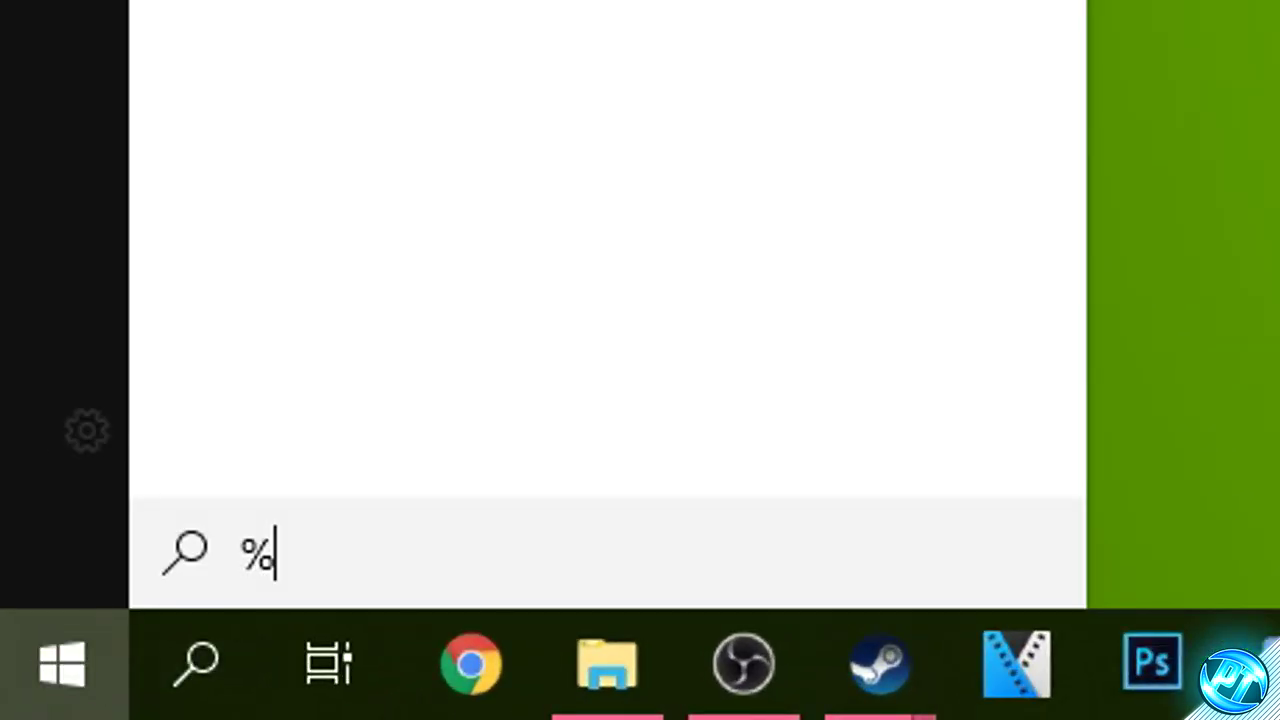
{"action": "type", "text": "appdata%"}
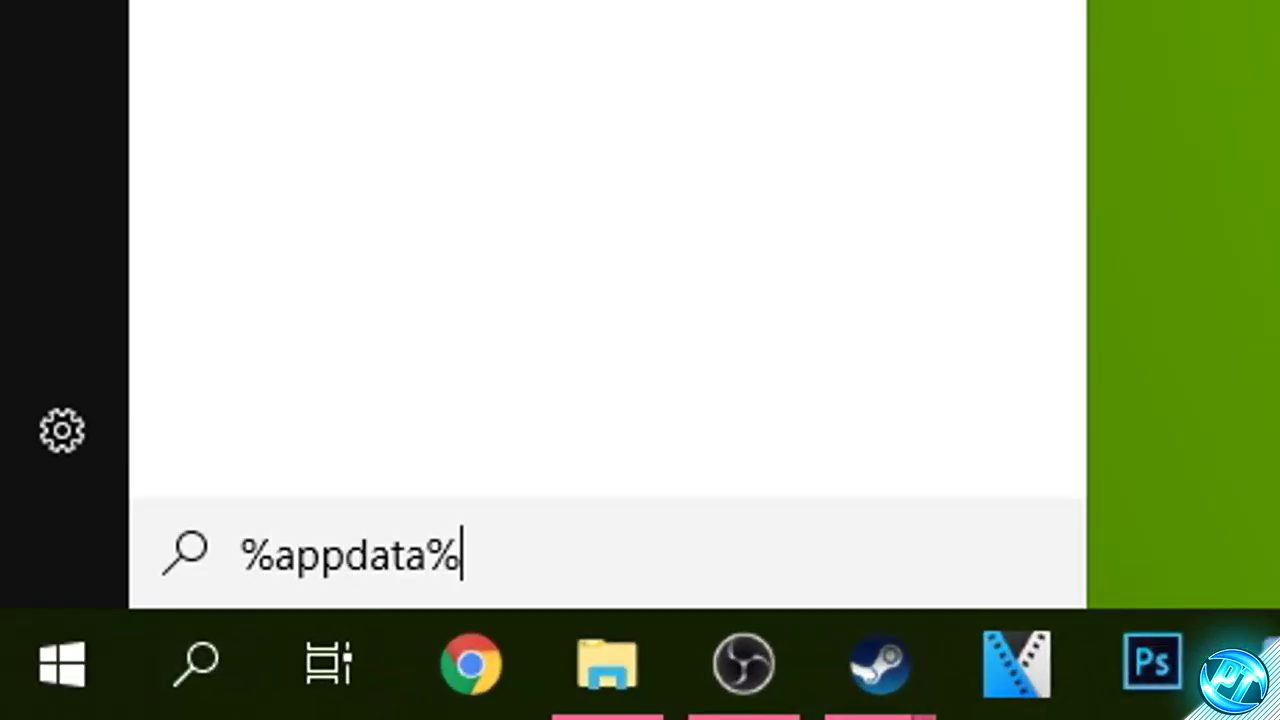
{"action": "key", "text": "Return"}
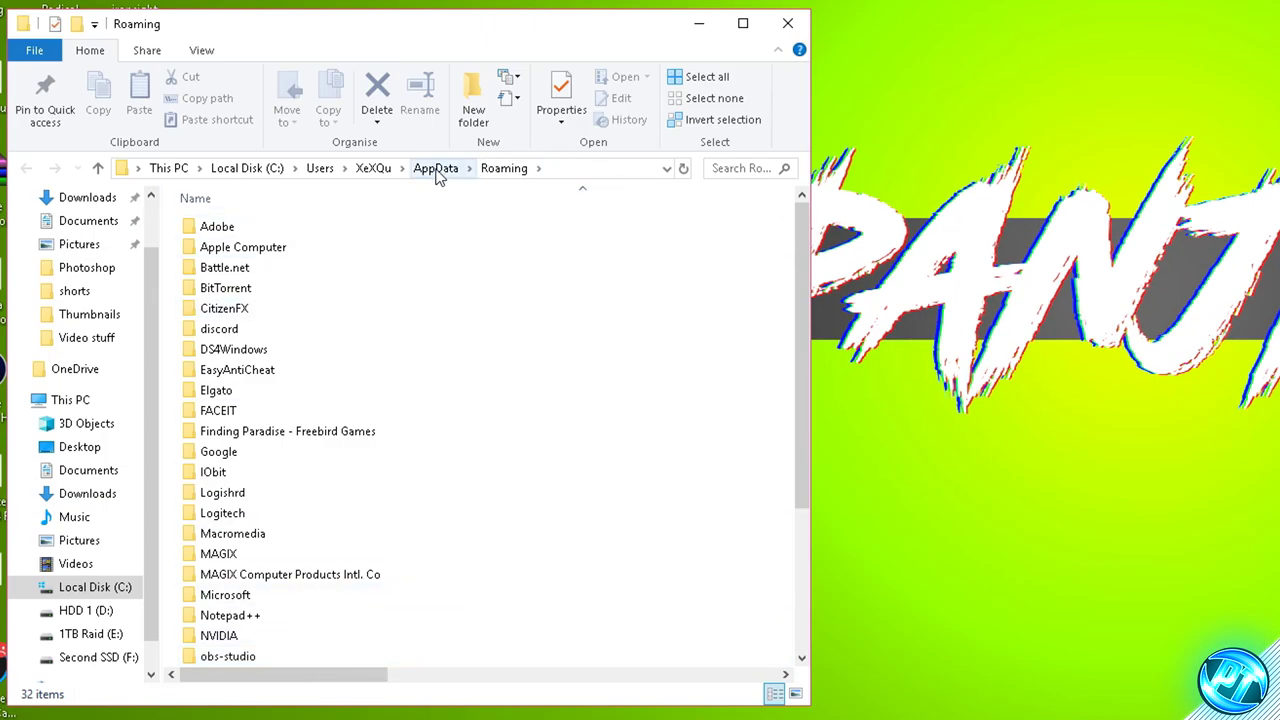
{"action": "left_click", "coordinate": [436, 170]}
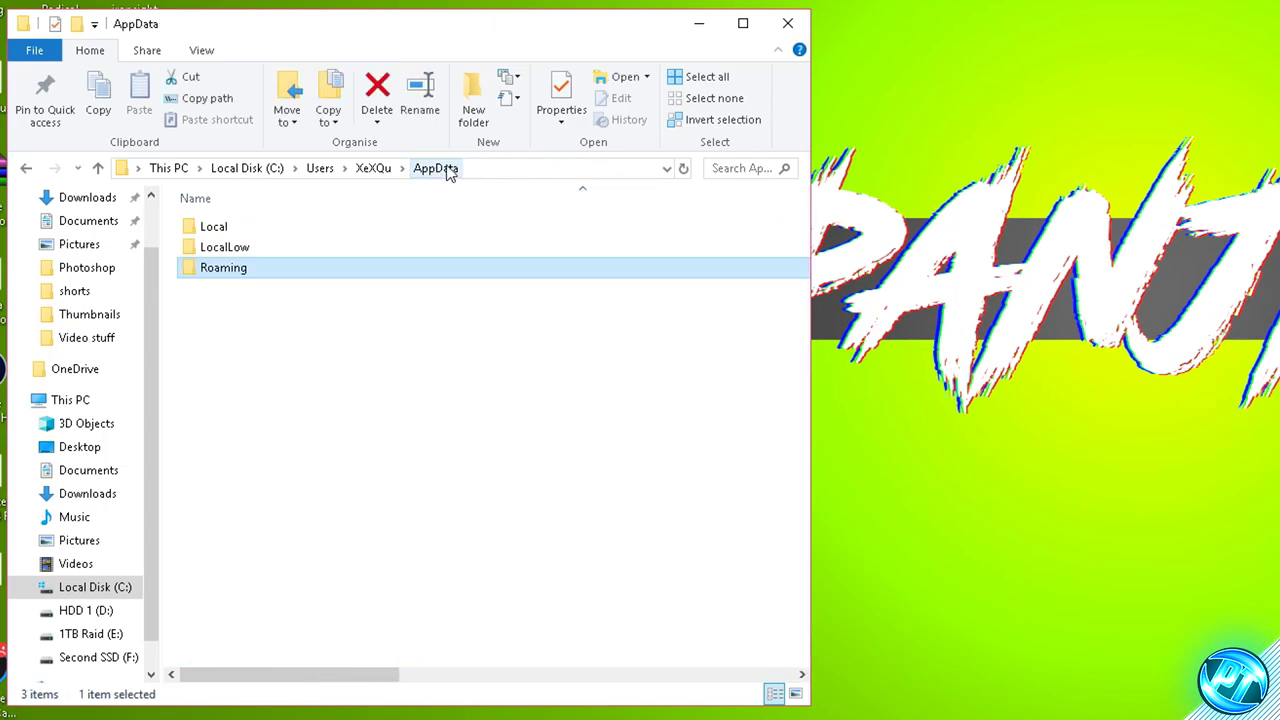
{"action": "double_click", "coordinate": [259, 228]}
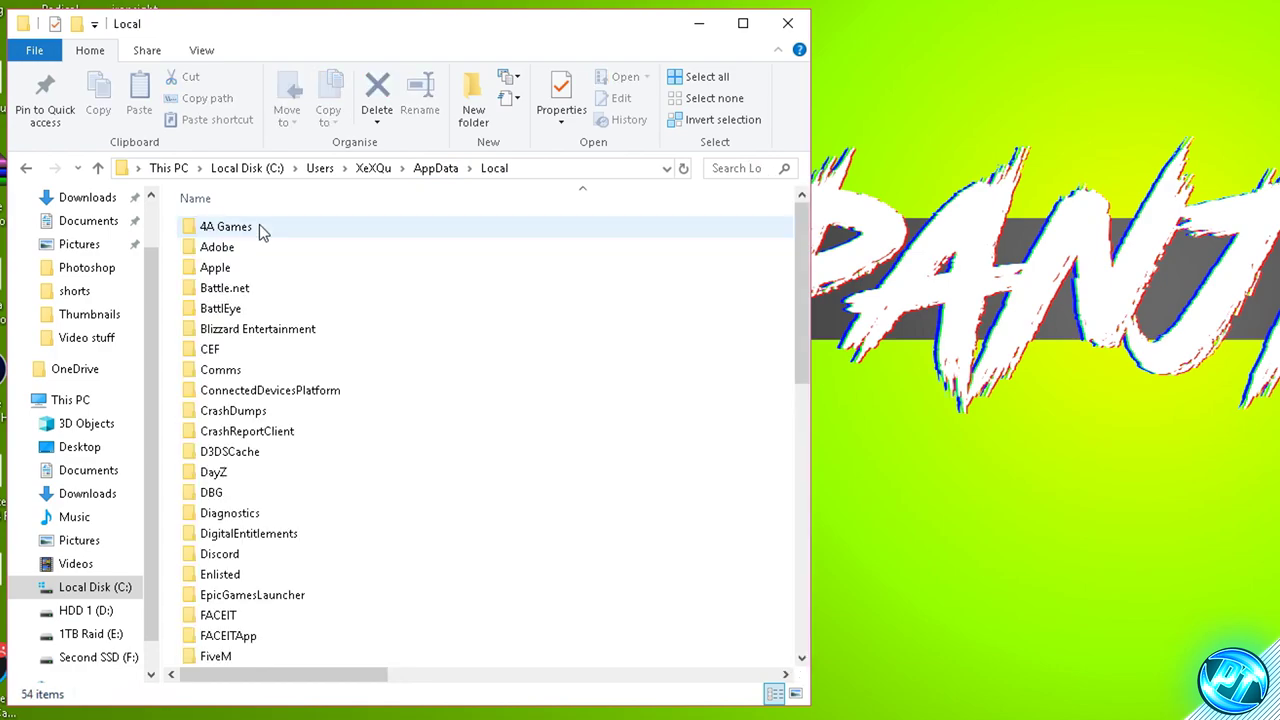
Go to the TslGame\Saved\Config\WindowsNoEditor folder inside AppData\Local
{"action": "scroll", "coordinate": [255, 380], "scroll_direction": "down", "scroll_amount": 10}
{"action": "scroll", "coordinate": [255, 400], "scroll_direction": "down", "scroll_amount": 1}
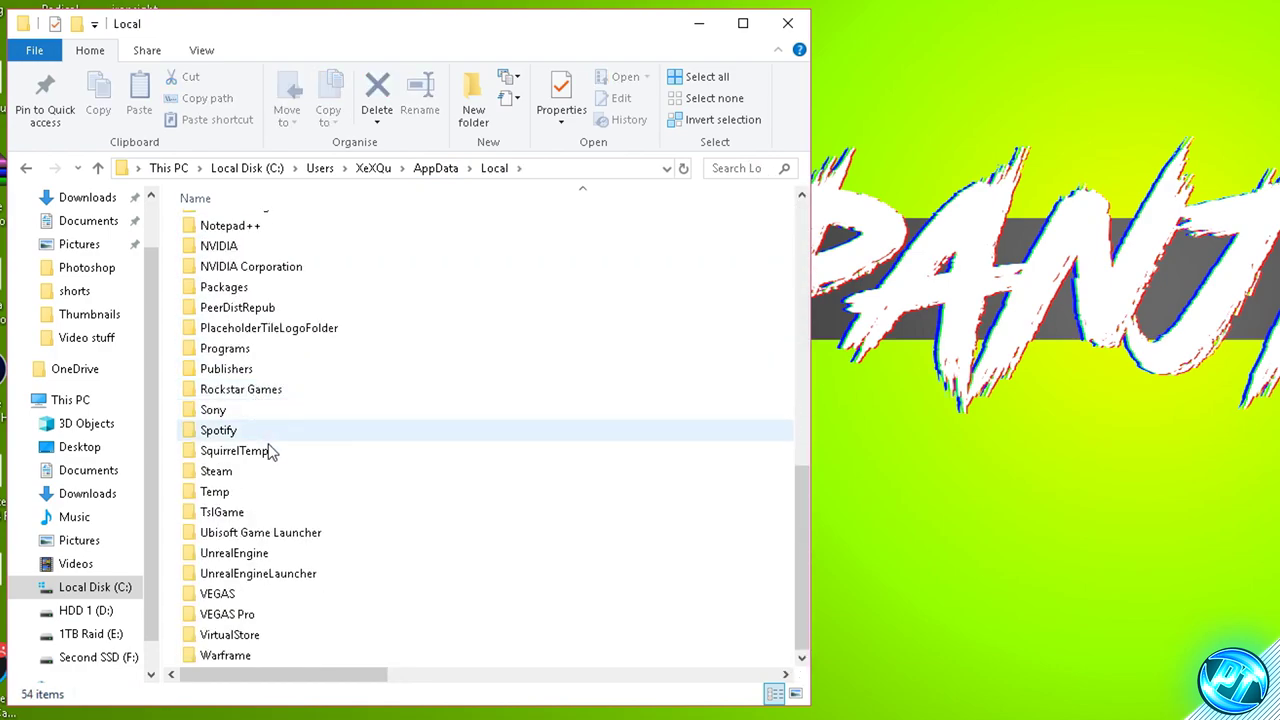
{"action": "double_click", "coordinate": [230, 512]}
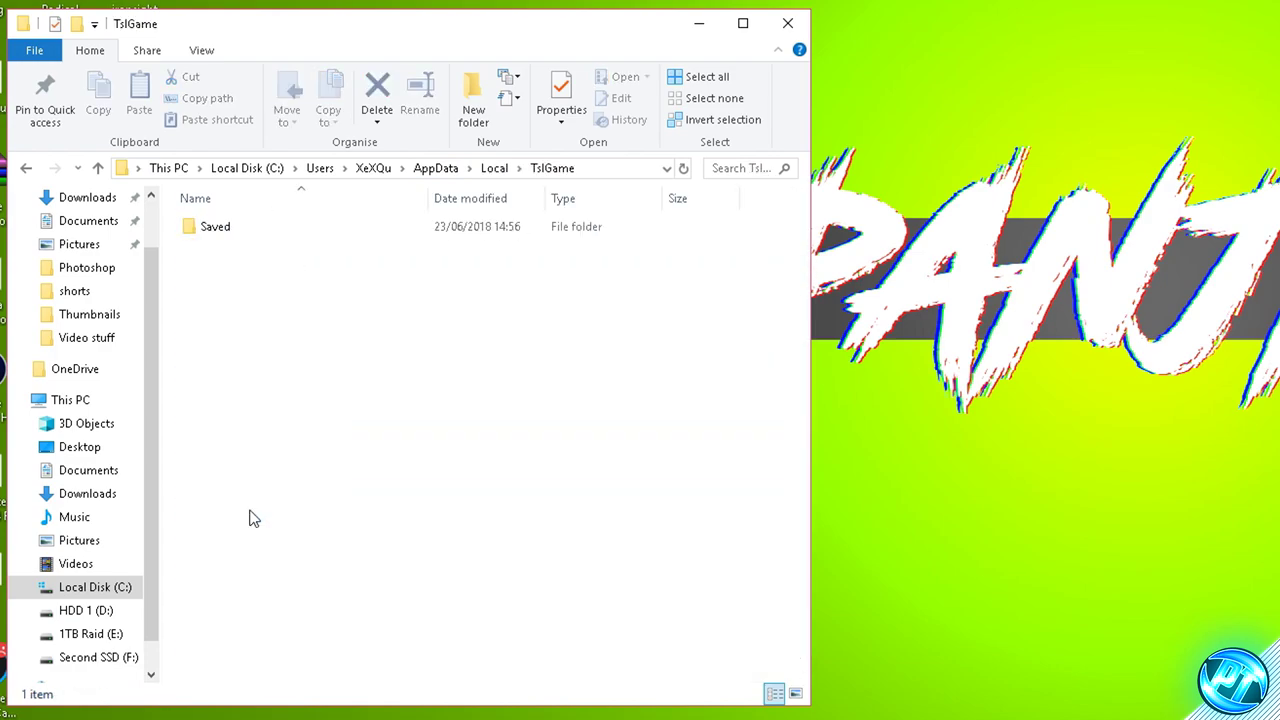
{"action": "double_click", "coordinate": [263, 228]}
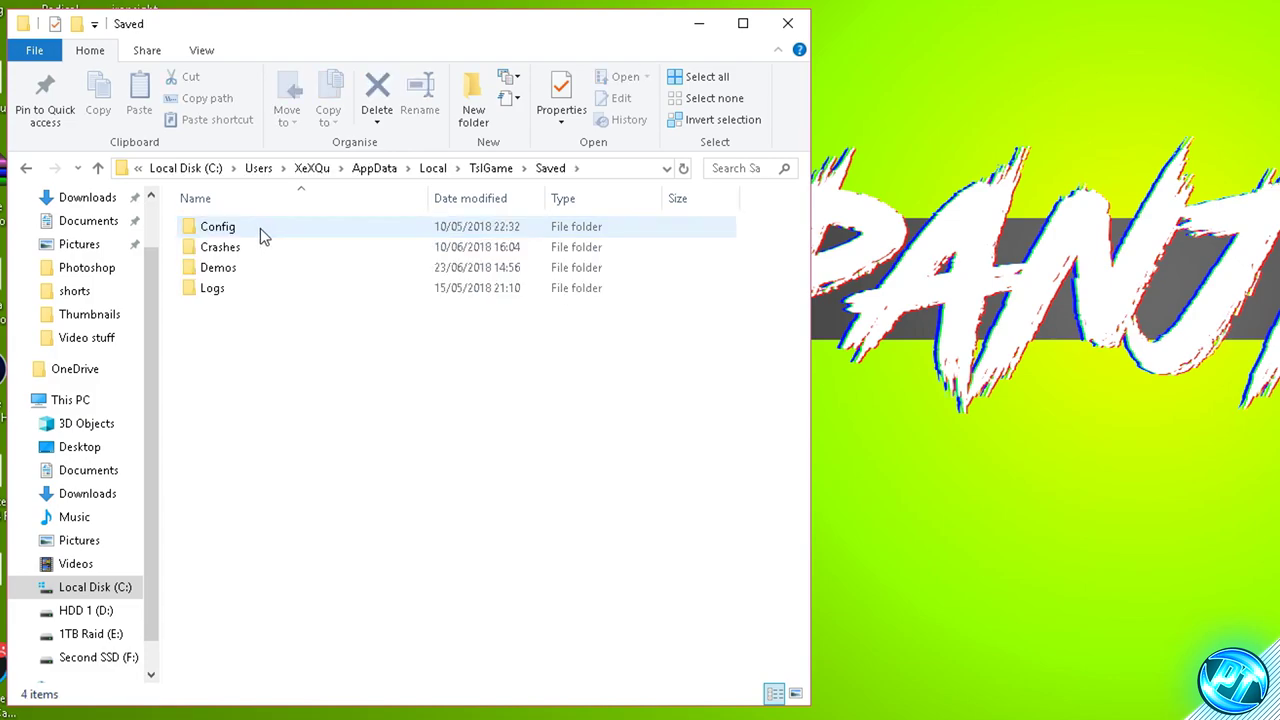
{"action": "double_click", "coordinate": [260, 228]}
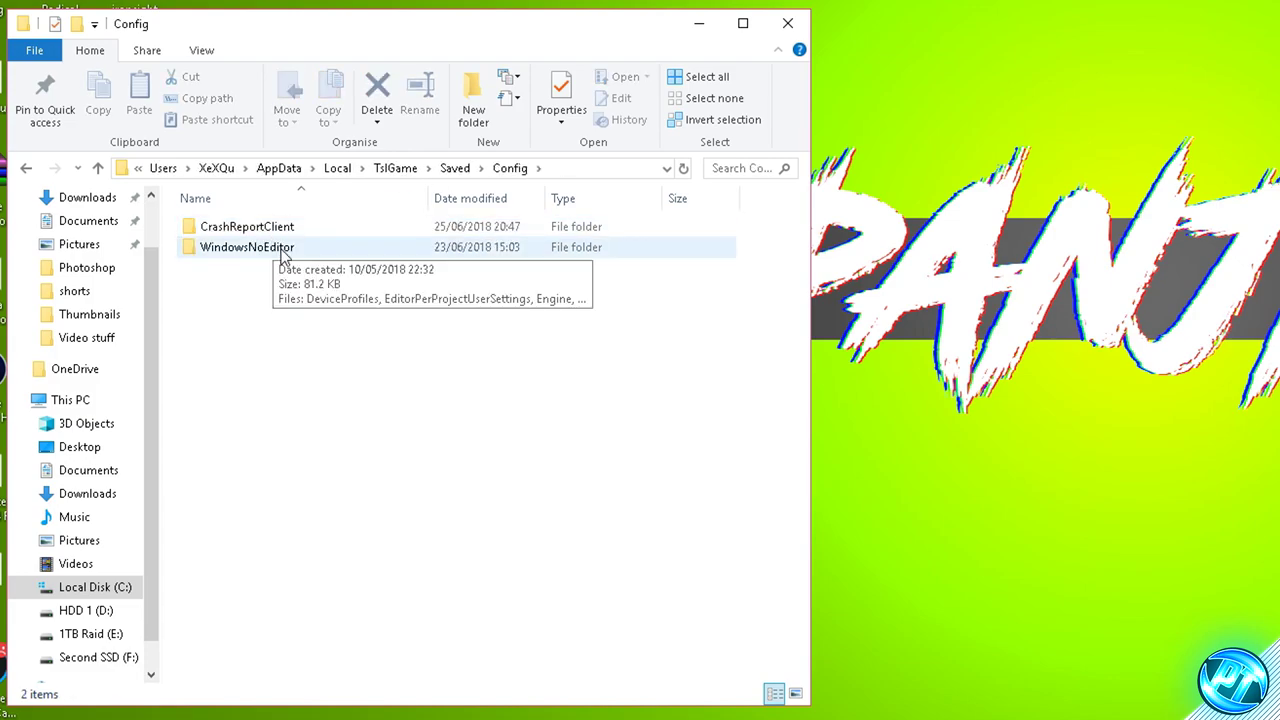
{"action": "double_click", "coordinate": [283, 253]}
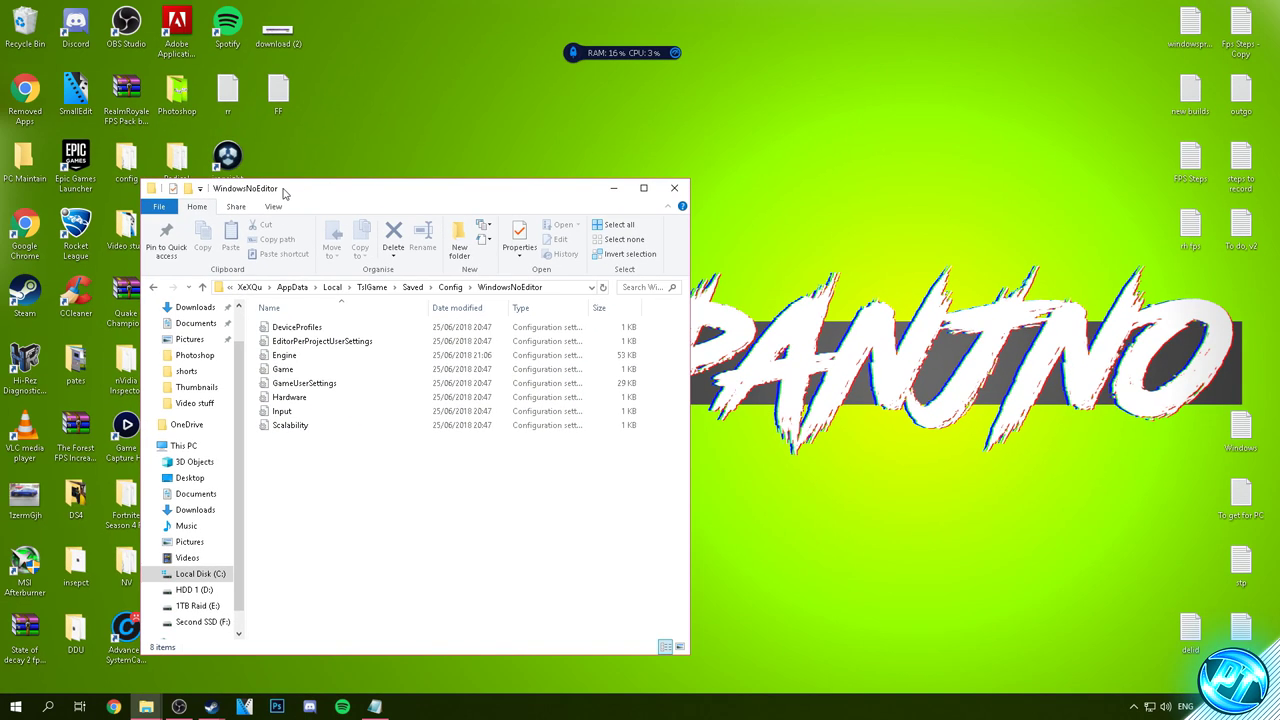
Open the extracted PUBG FPS pack folder and arrange it side by side with the WindowsNoEditor window
{"action": "left_click_drag", "start_coordinate": [283, 193], "coordinate": [811, 190]}
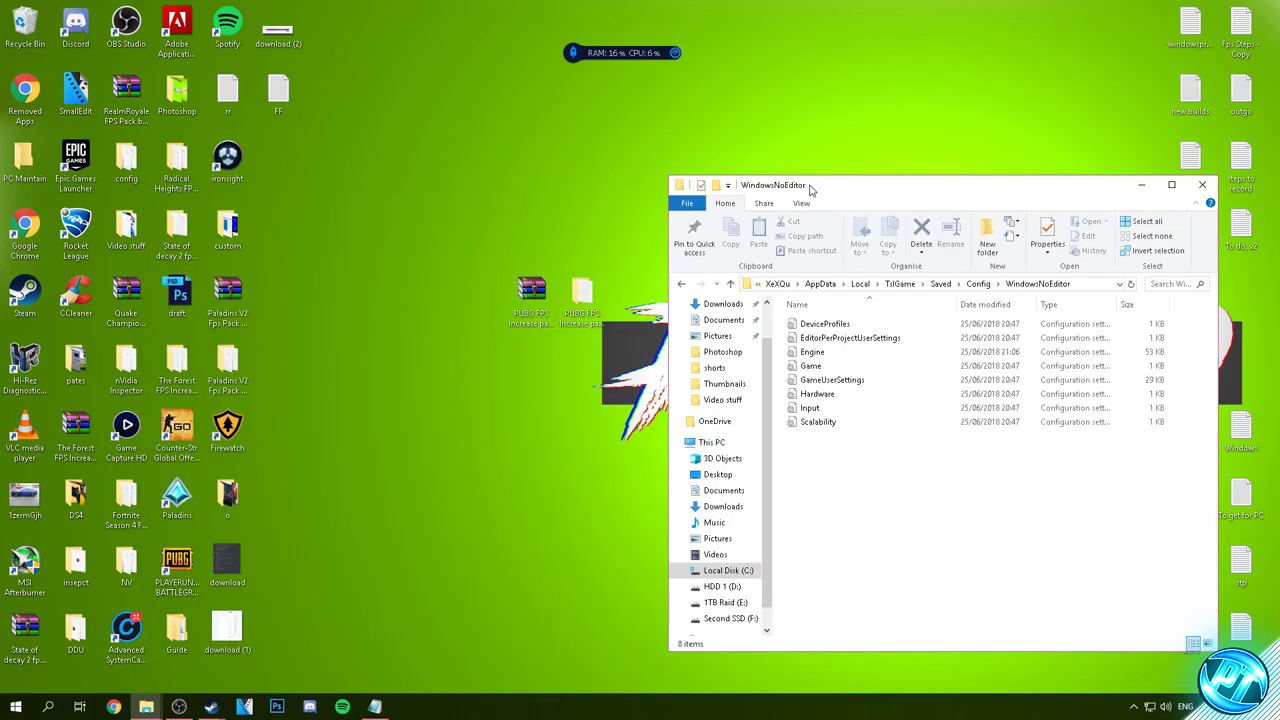
{"action": "double_click", "coordinate": [587, 292]}
{"action": "left_click_drag", "start_coordinate": [826, 210], "coordinate": [258, 194]}
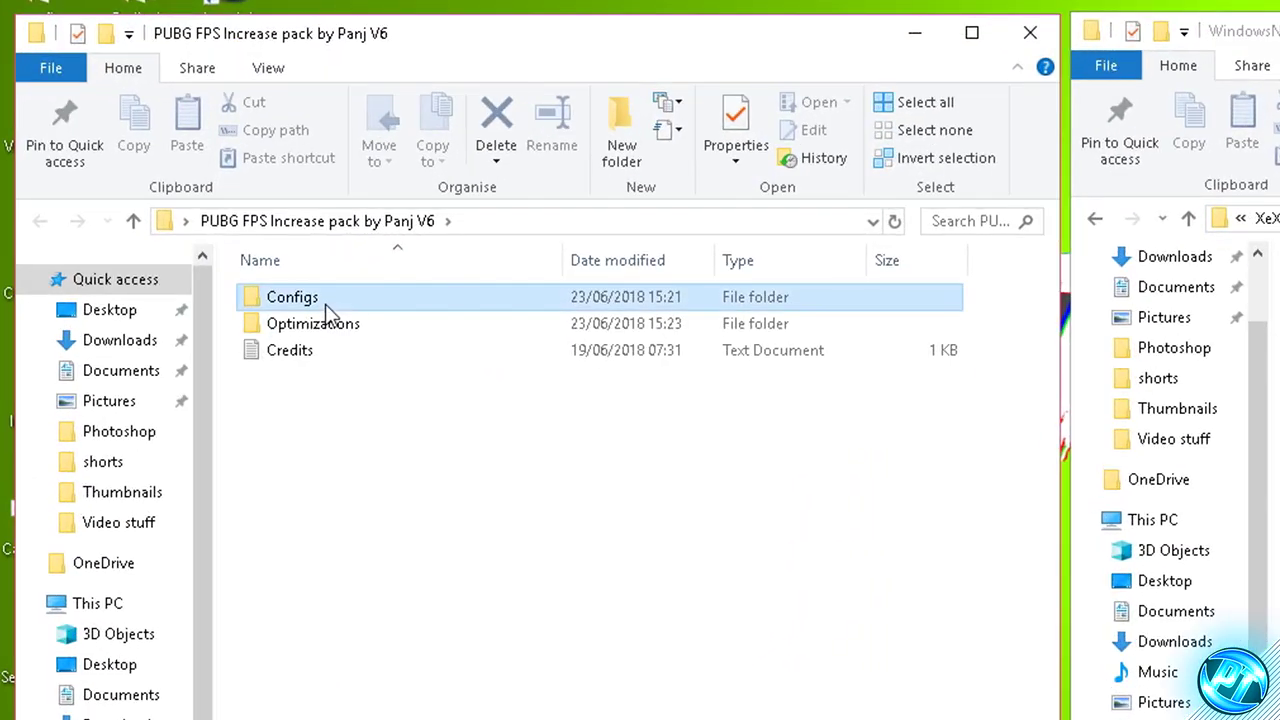
Copy all files from the pack's Configs\appdata configs folder into WindowsNoEditor, replacing the existing ones, and close the pack folder
{"action": "double_click", "coordinate": [262, 327]}
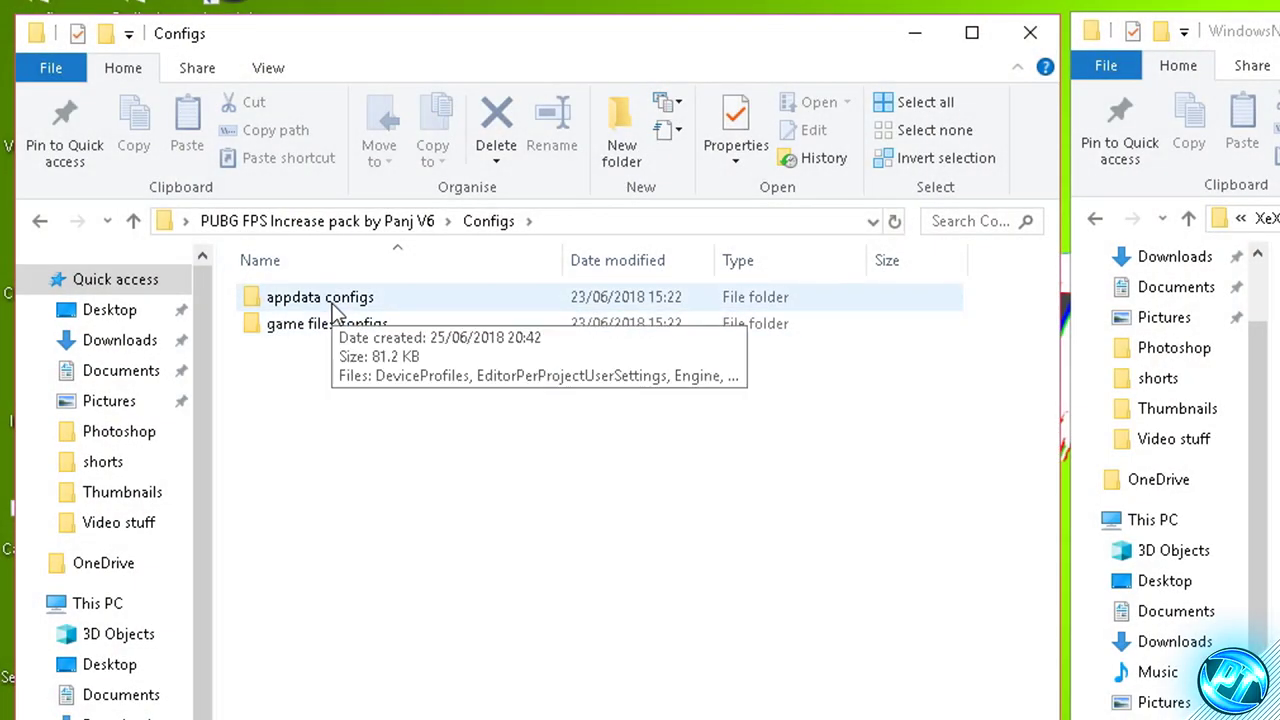
{"action": "double_click", "coordinate": [333, 300]}
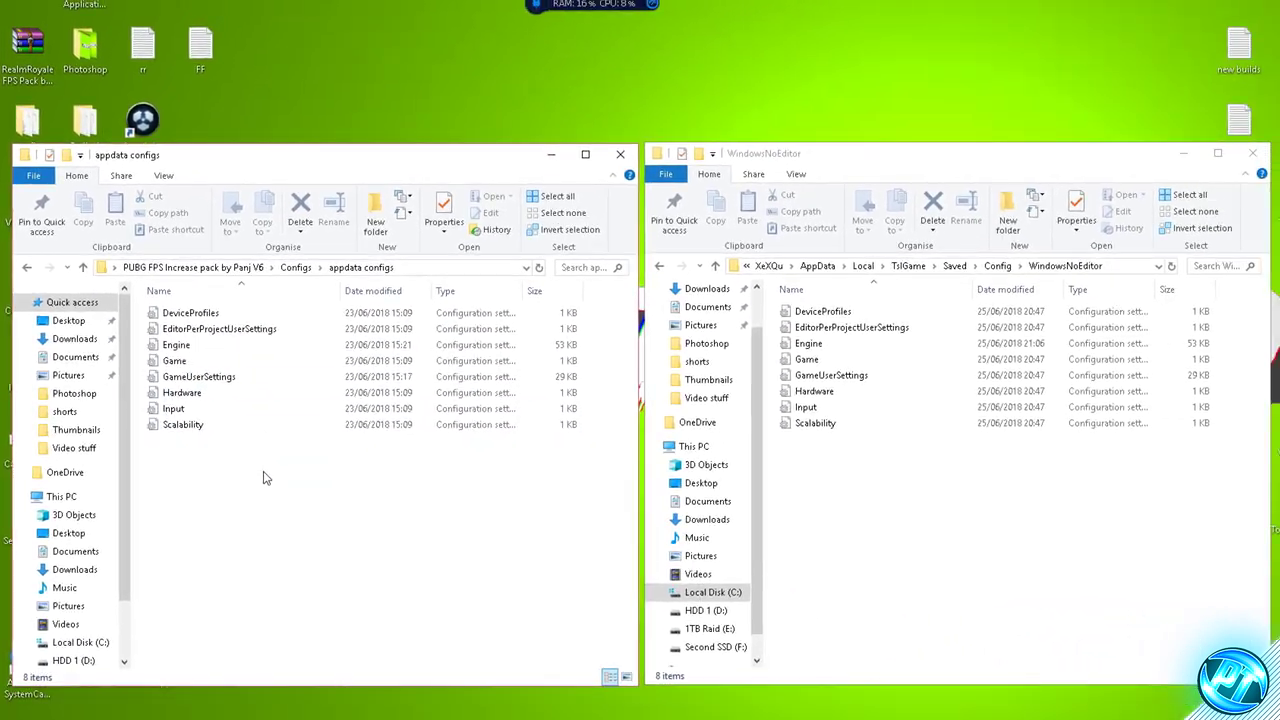
{"action": "left_click_drag", "start_coordinate": [435, 560], "coordinate": [325, 305]}
{"action": "left_click_drag", "start_coordinate": [197, 317], "coordinate": [871, 421]}
{"action": "left_click", "coordinate": [595, 219]}
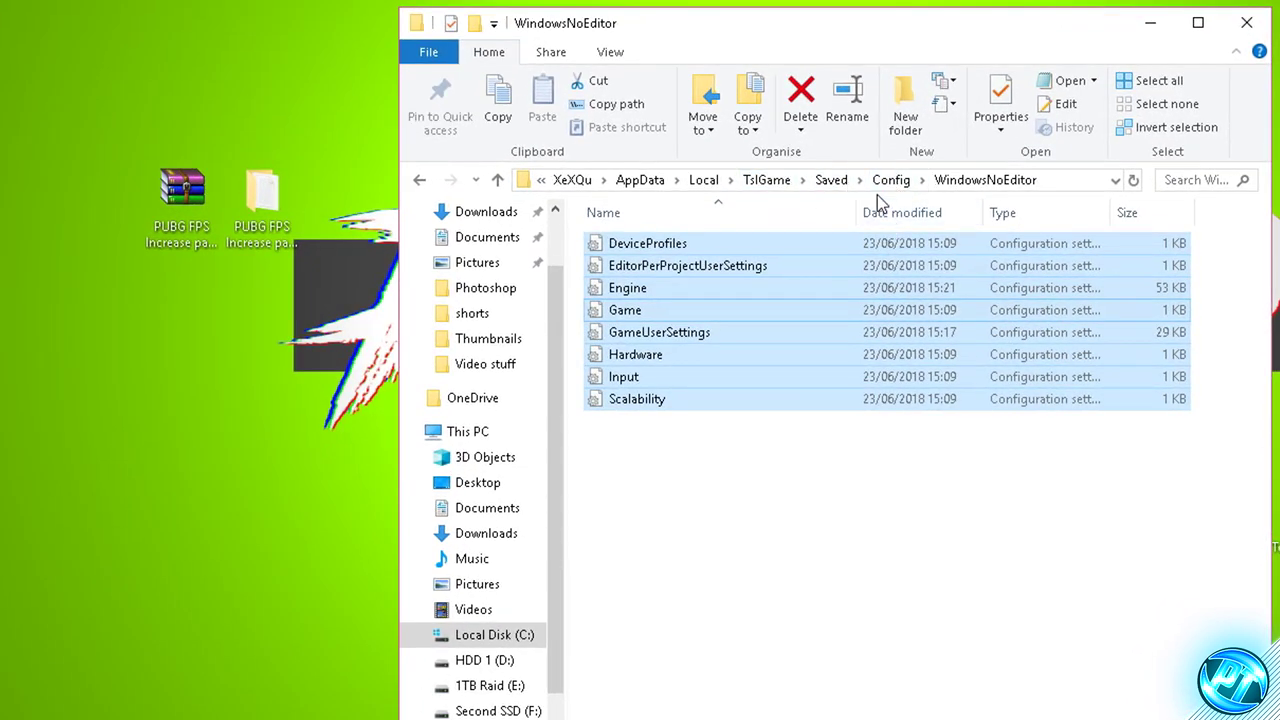
Delete all the UE4CC-Windows folders inside TslGame\Saved\Config\CrashReportClient
{"action": "left_click", "coordinate": [889, 188]}
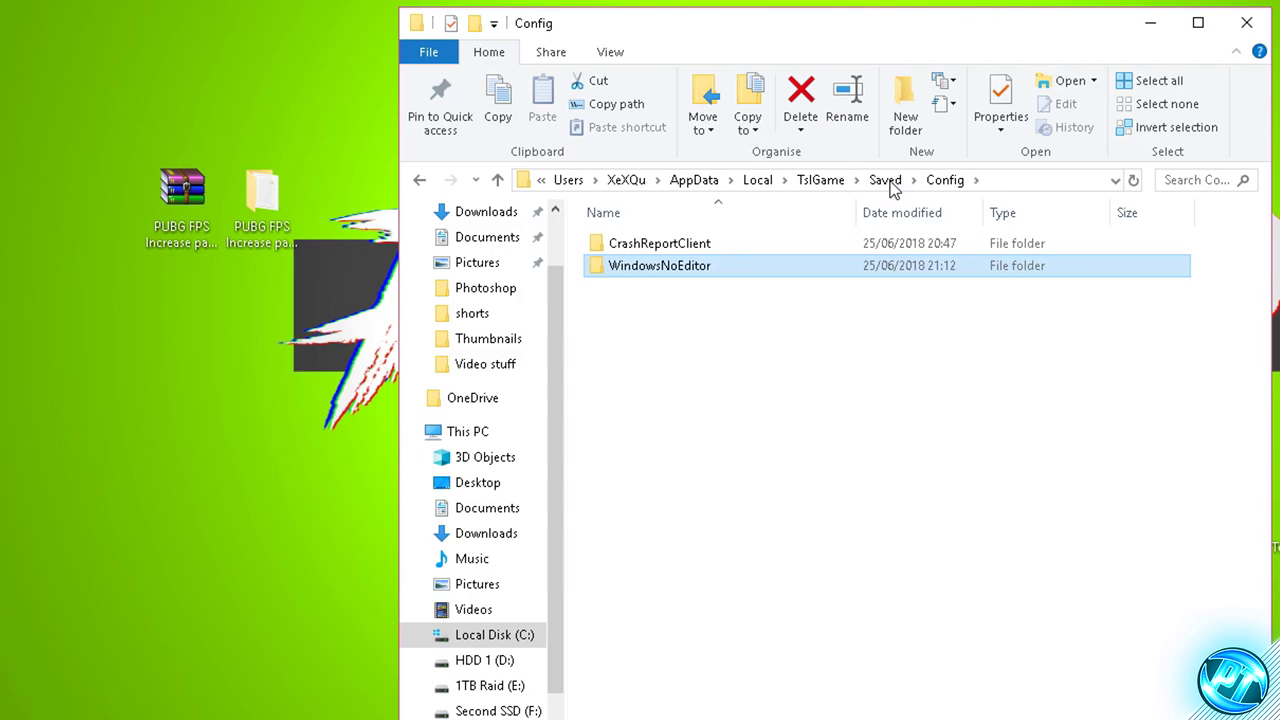
{"action": "double_click", "coordinate": [680, 248]}
{"action": "left_click_drag", "start_coordinate": [727, 364], "coordinate": [650, 243]}
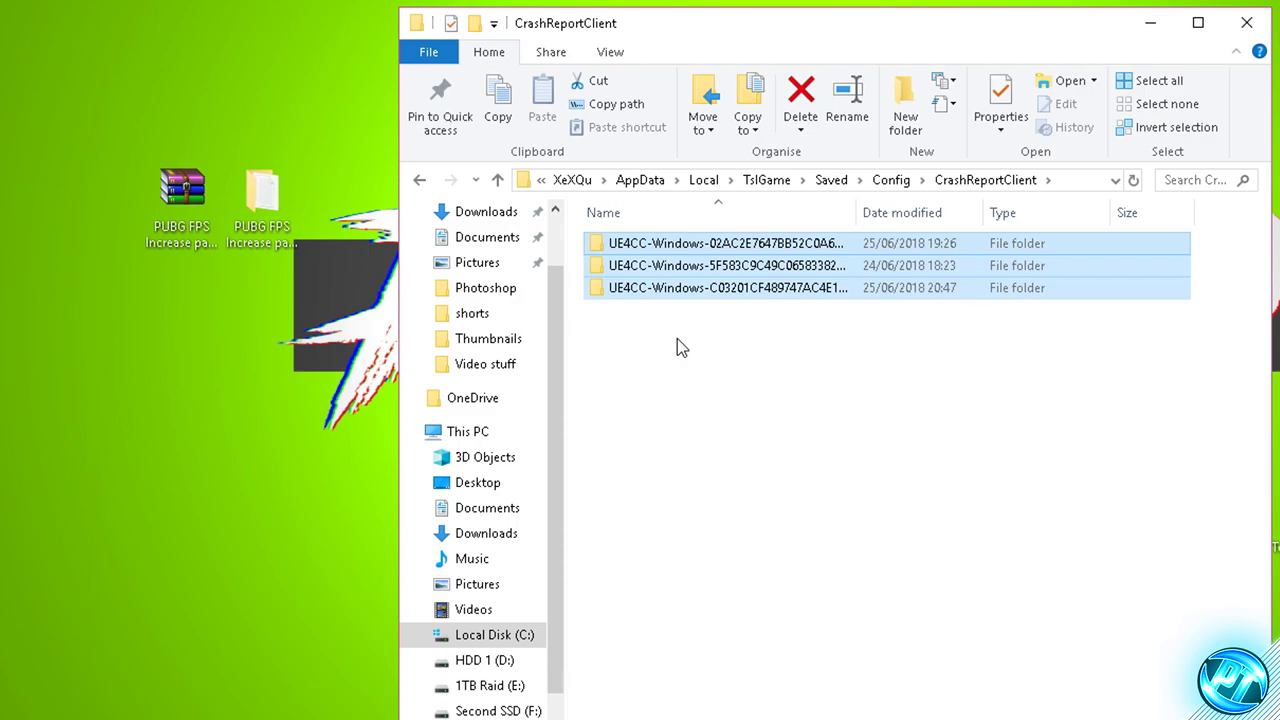
{"action": "left_click", "coordinate": [651, 325]}
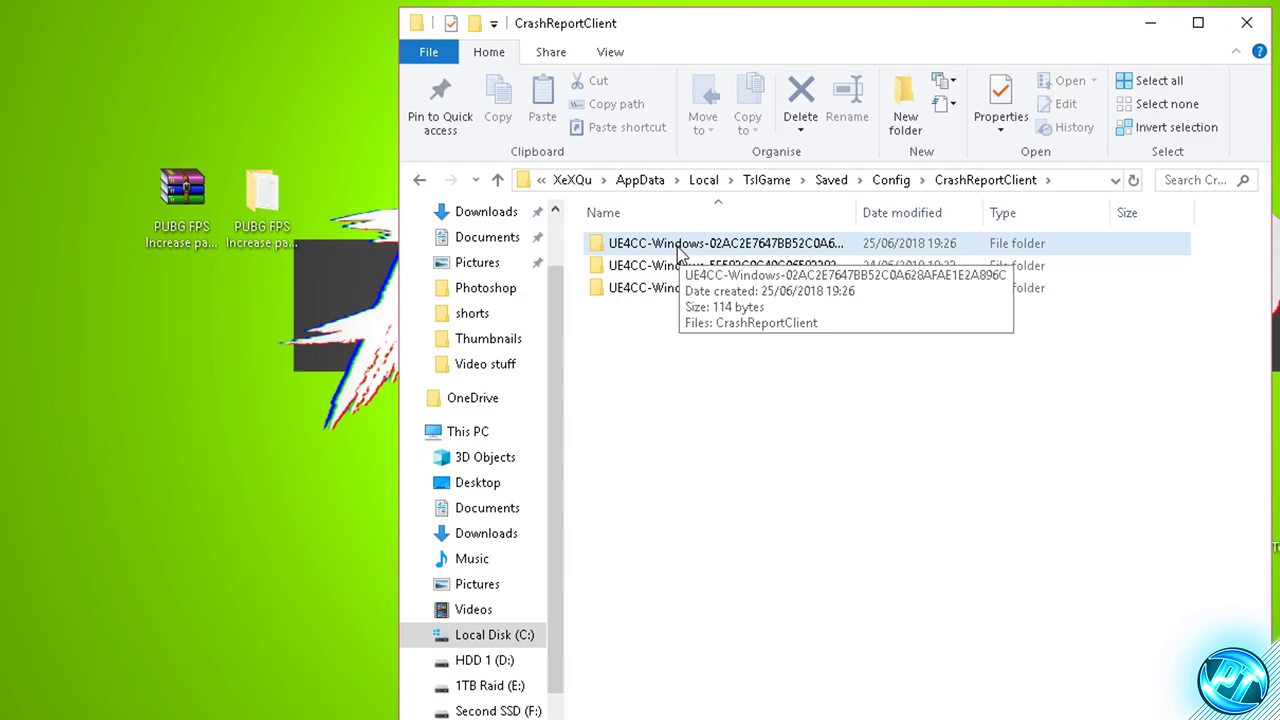
{"action": "left_click_drag", "start_coordinate": [718, 399], "coordinate": [658, 240]}
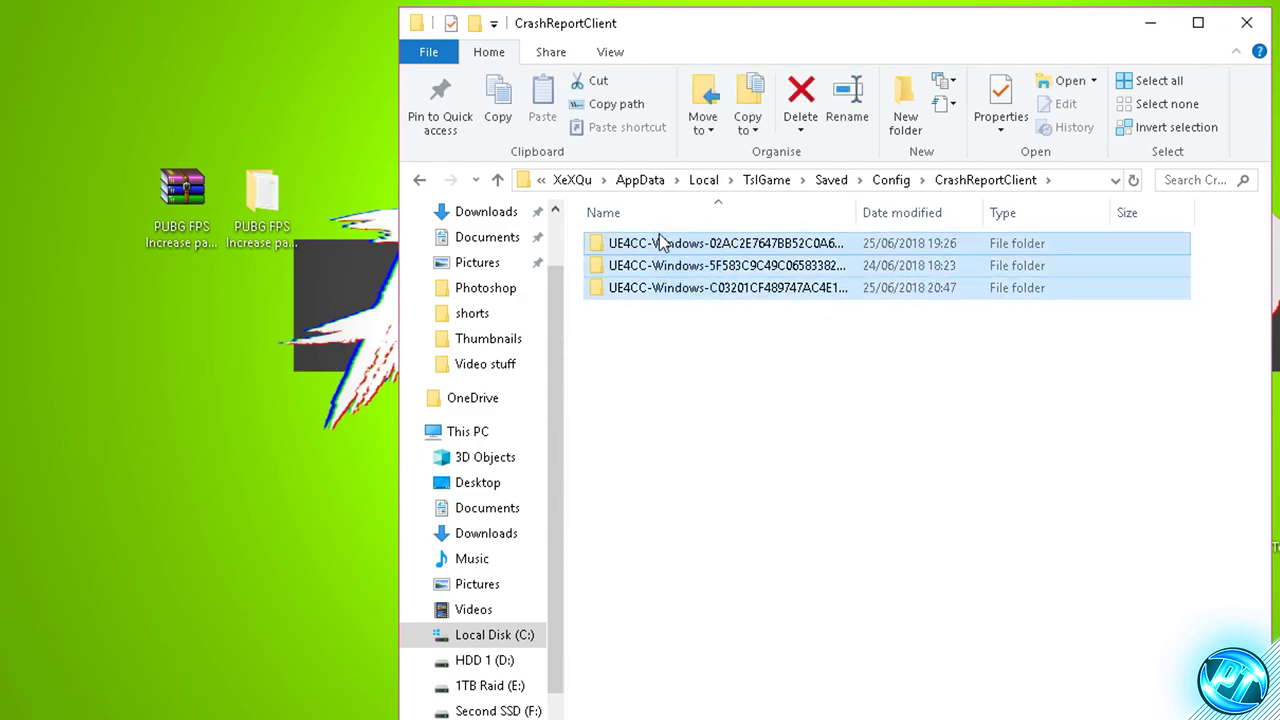
{"action": "right_click", "coordinate": [668, 254]}
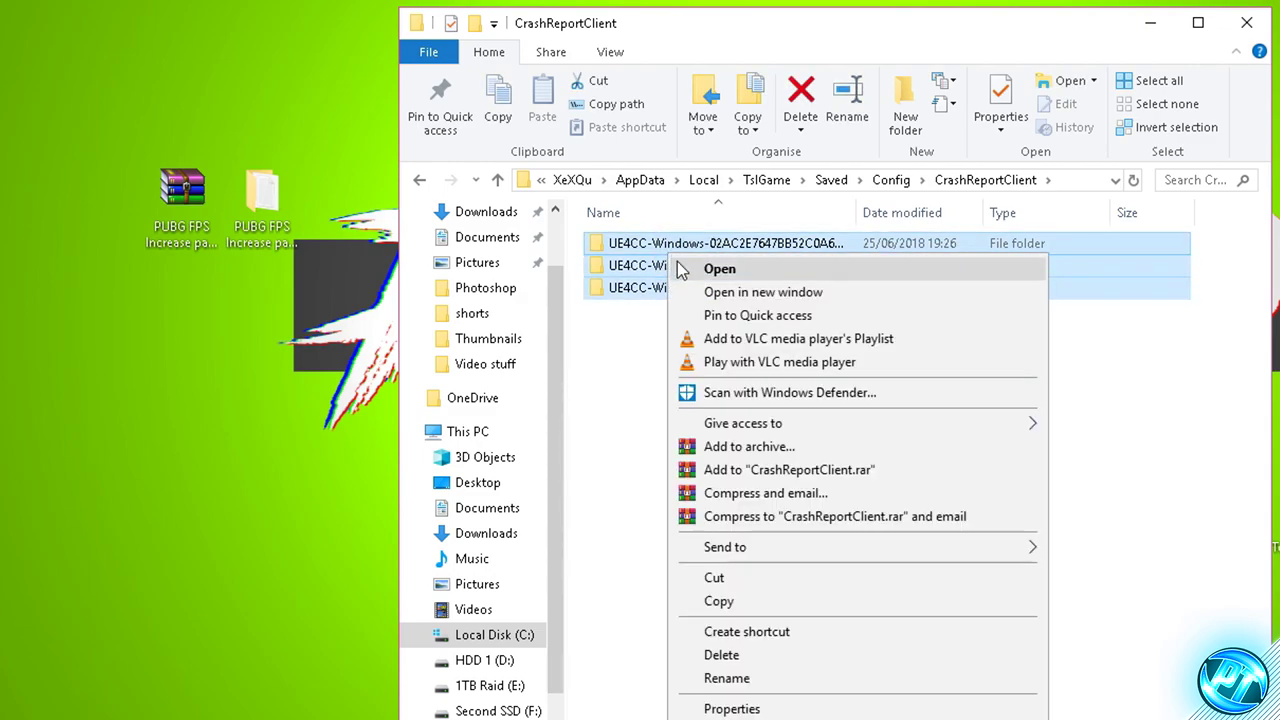
{"action": "left_click", "coordinate": [728, 655]}
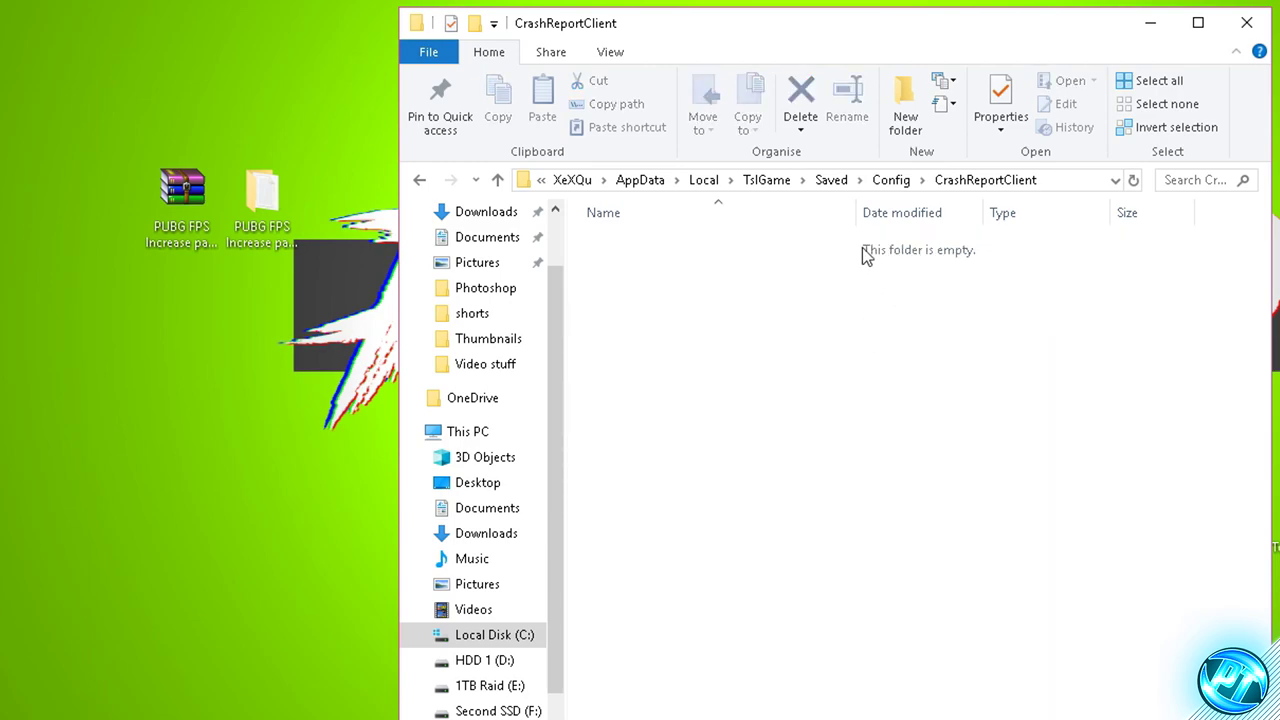
Delete all the crash report folders inside TslGame\Saved\Crashes and close the folder window
{"action": "left_click", "coordinate": [767, 180]}
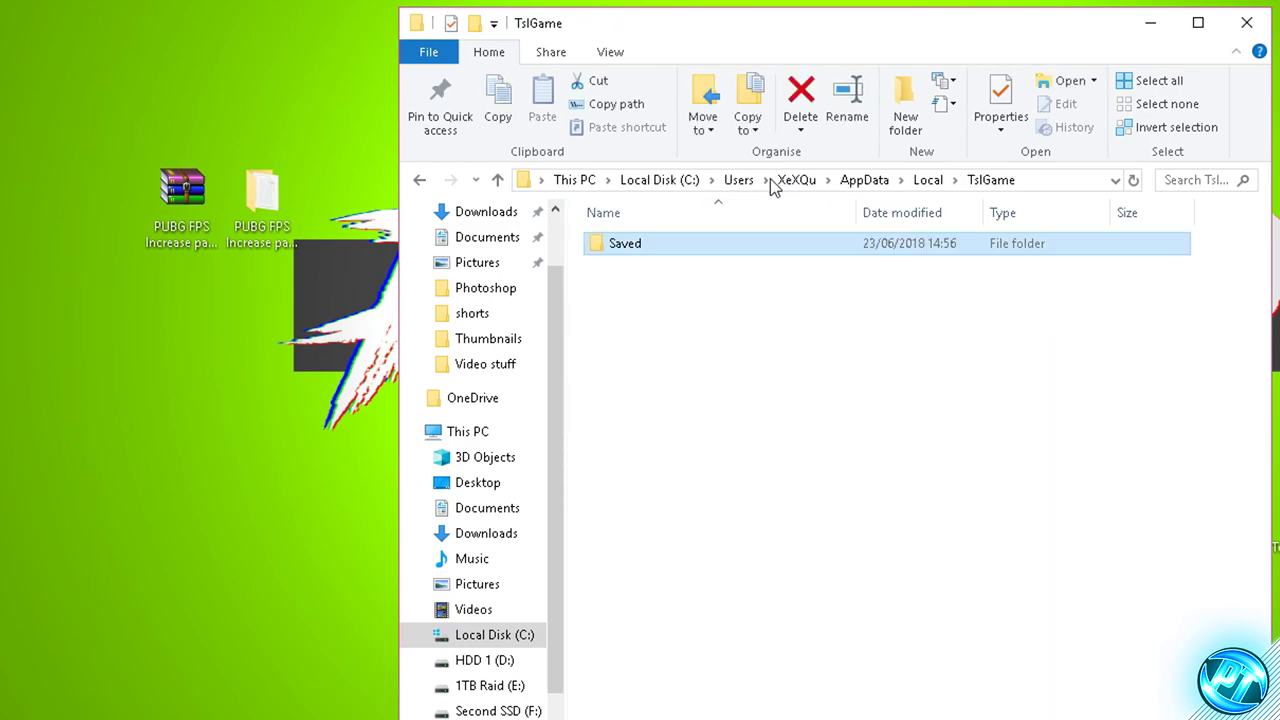
{"action": "double_click", "coordinate": [660, 252]}
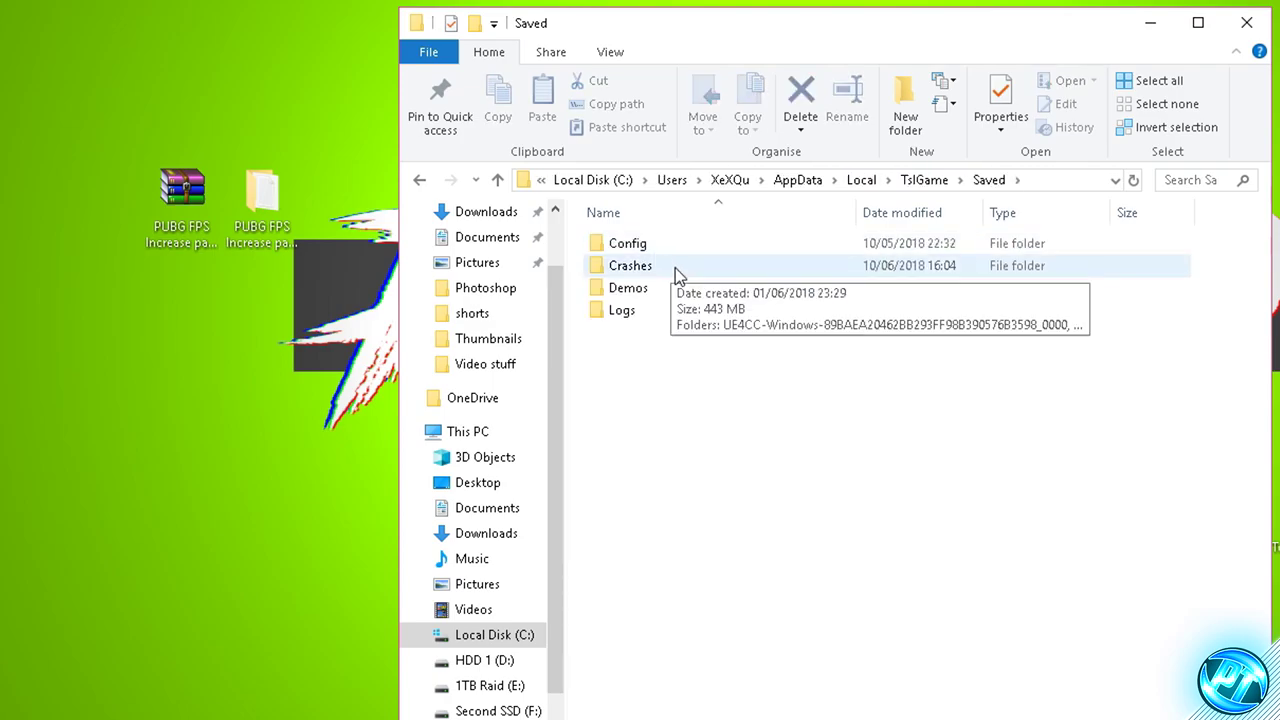
{"action": "double_click", "coordinate": [658, 266]}
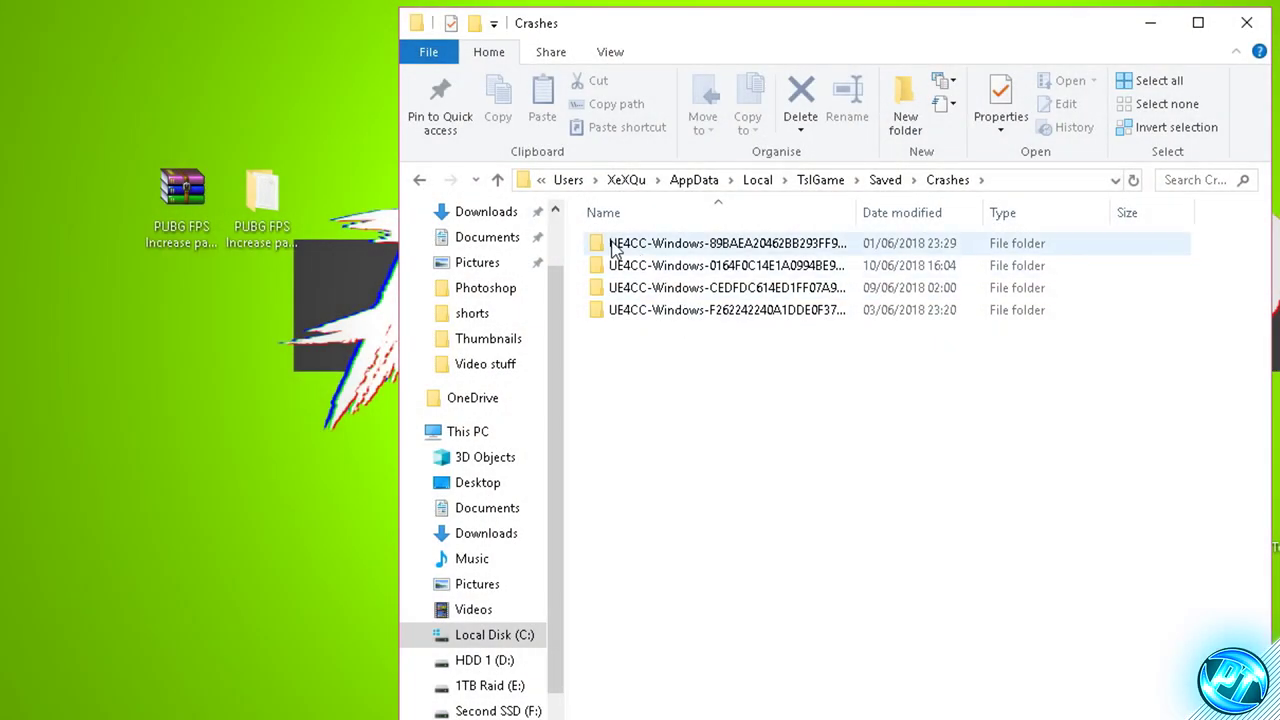
{"action": "mouse_move", "coordinate": [613, 248]}
{"action": "left_click_drag", "start_coordinate": [673, 341], "coordinate": [650, 248]}
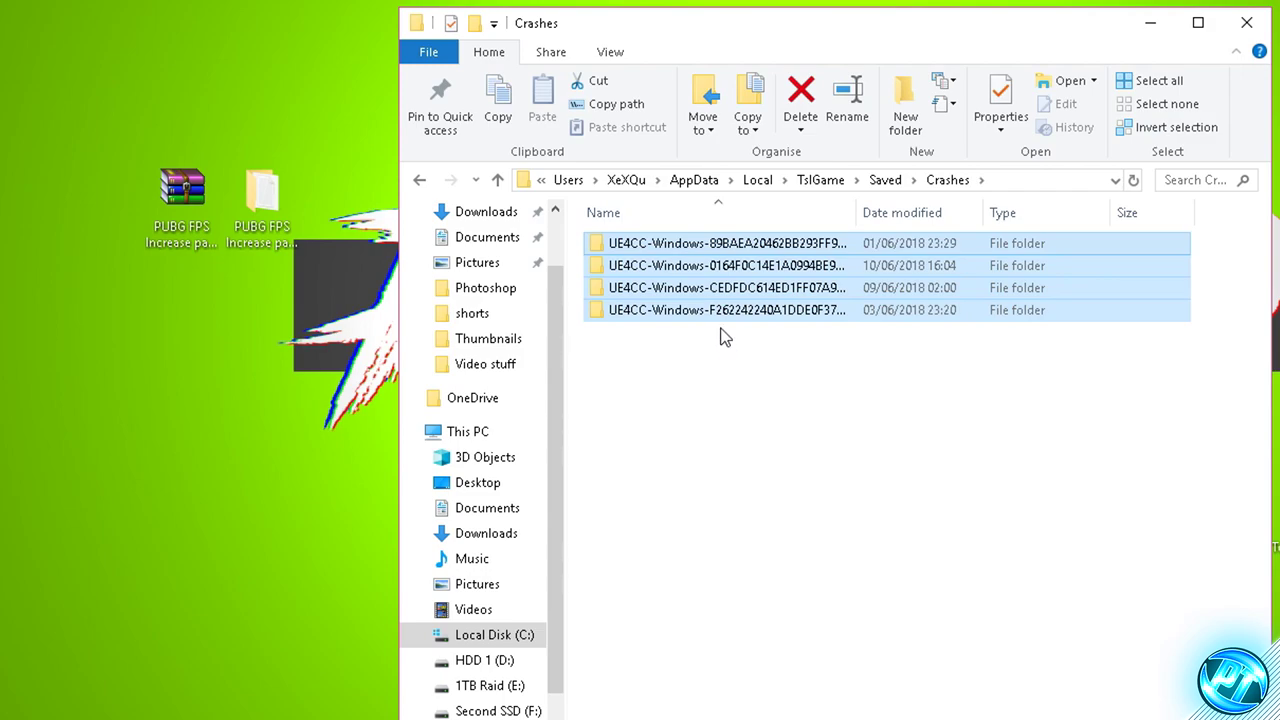
{"action": "left_click", "coordinate": [711, 369]}
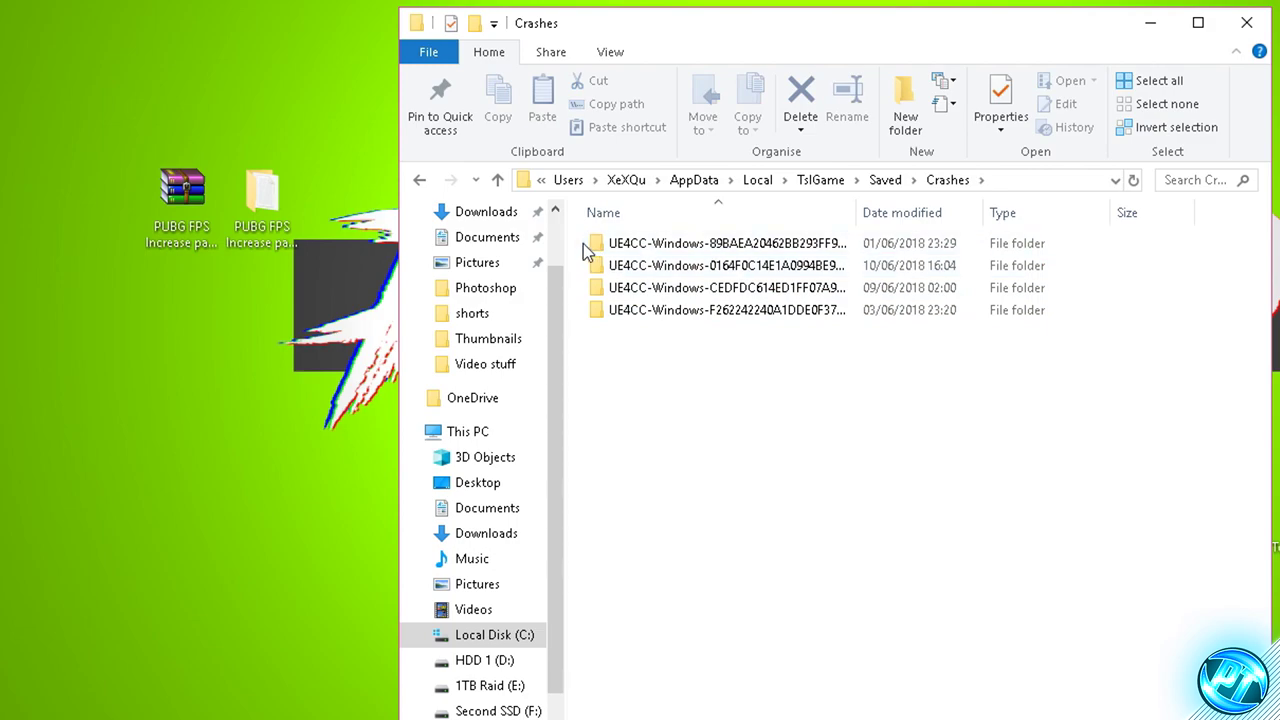
{"action": "left_click_drag", "start_coordinate": [583, 243], "coordinate": [711, 423]}
{"action": "right_click", "coordinate": [689, 288]}
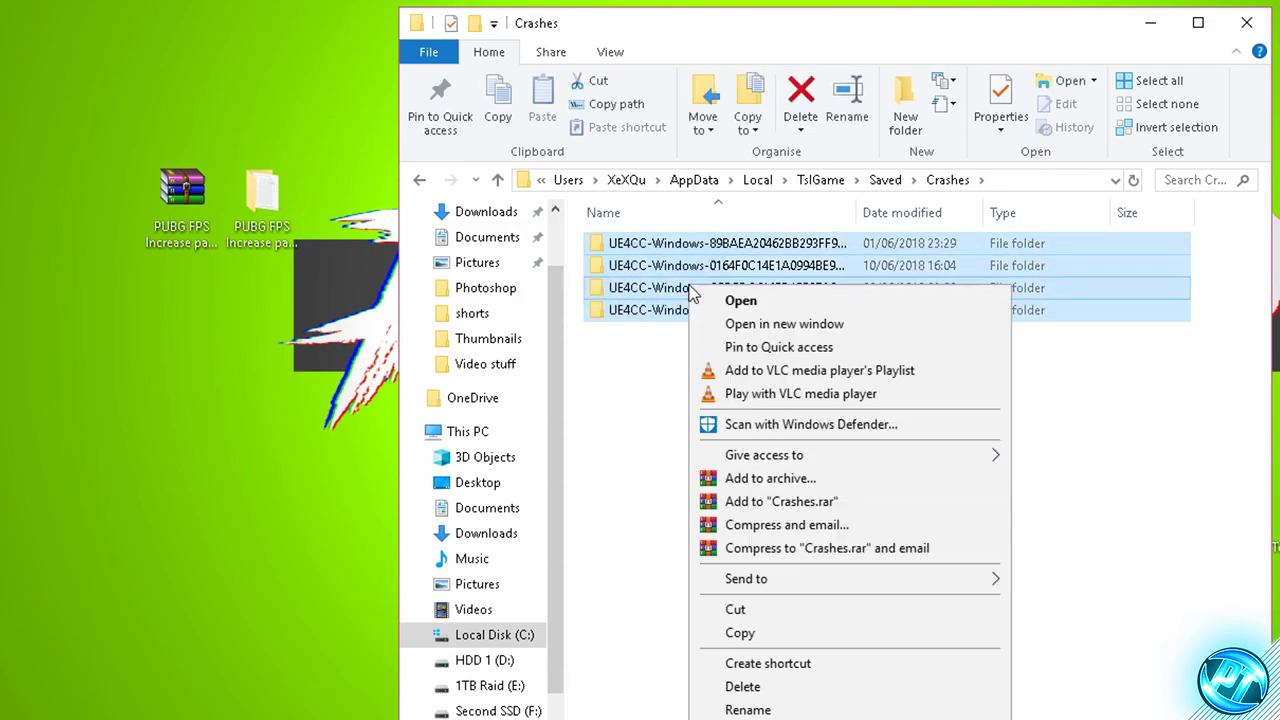
{"action": "left_click", "coordinate": [745, 687]}
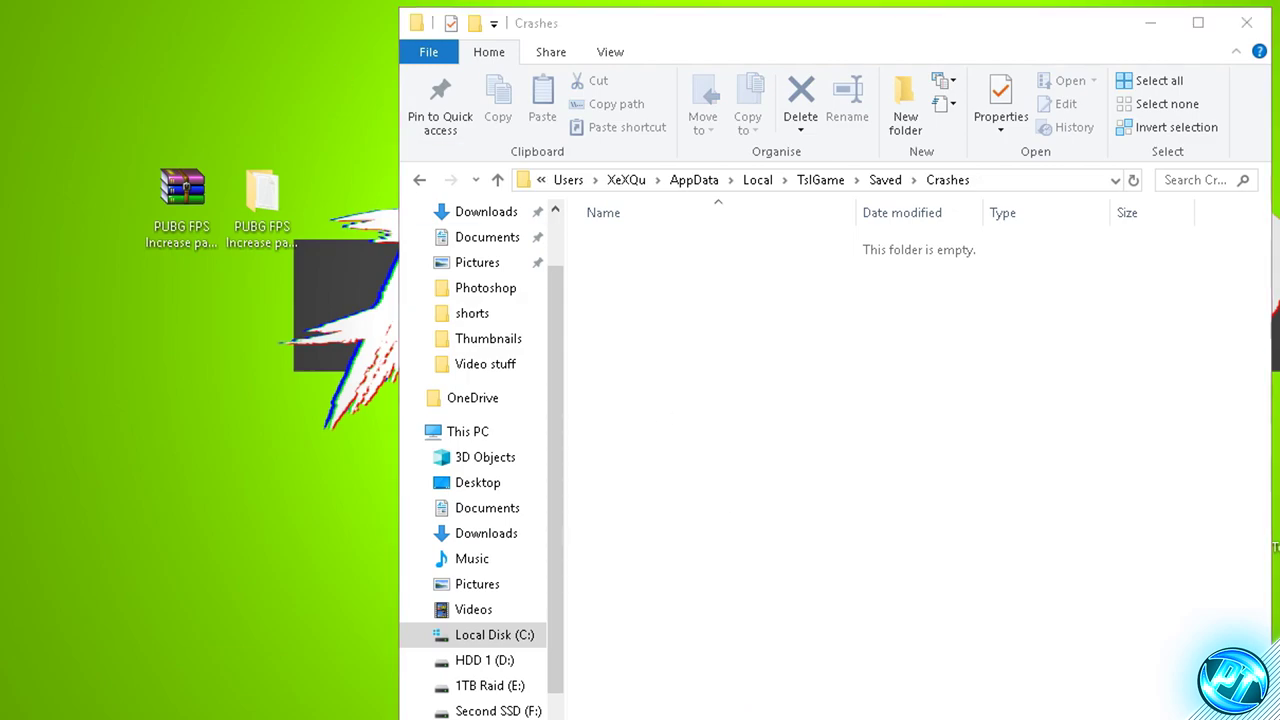
{"action": "left_click", "coordinate": [418, 305]}
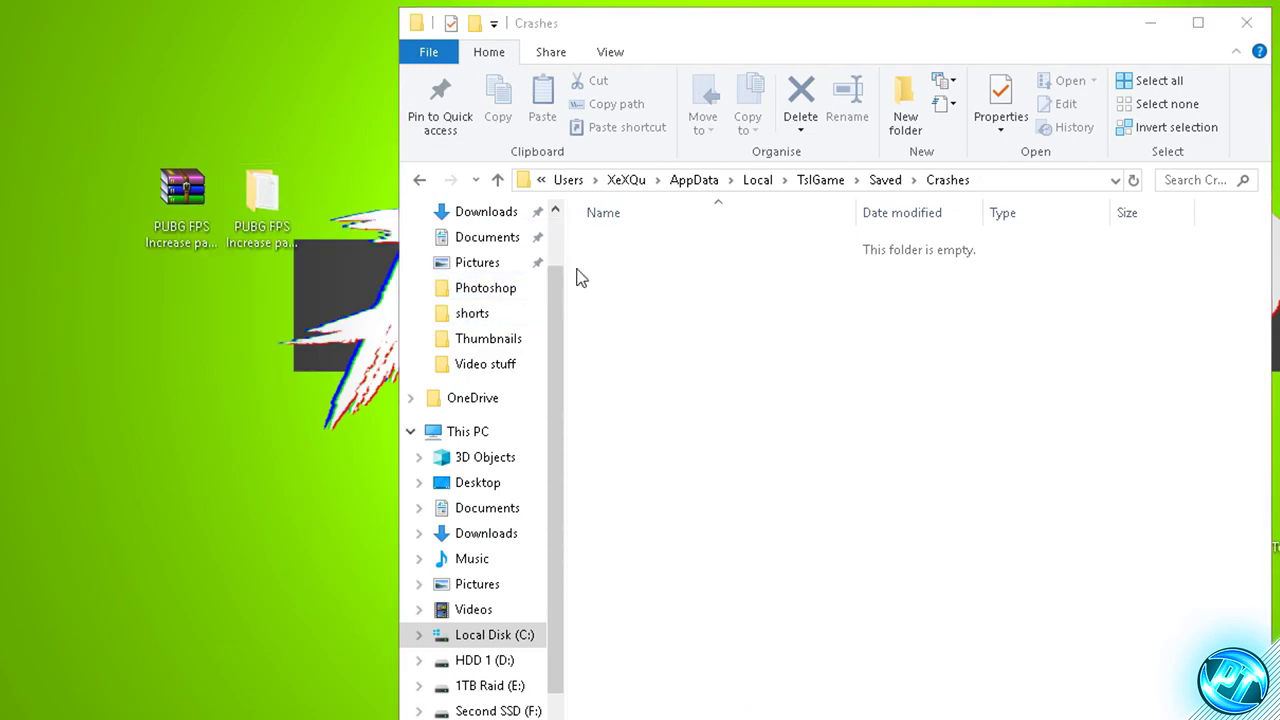
{"action": "left_click", "coordinate": [1246, 22]}
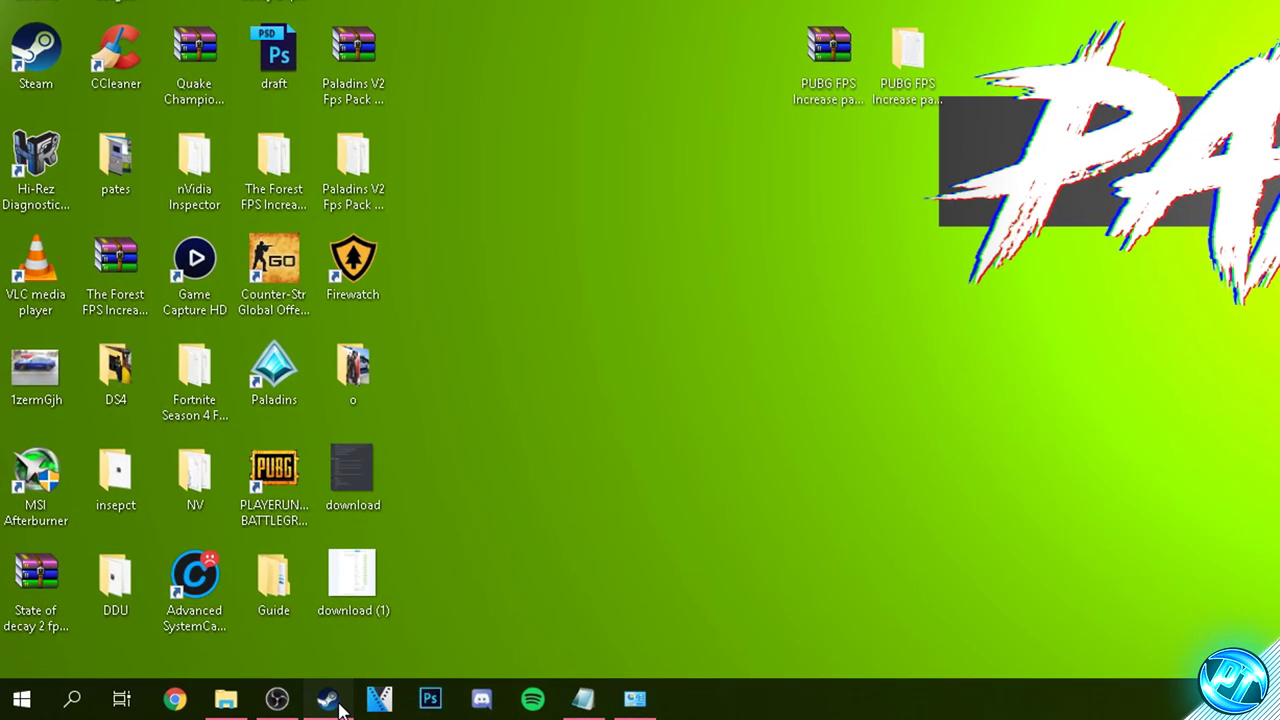
Switch to Steam, launch PLAYERUNKNOWN'S BATTLEGROUNDS, and open the in-game settings from the lobby
{"action": "left_click", "coordinate": [338, 705]}
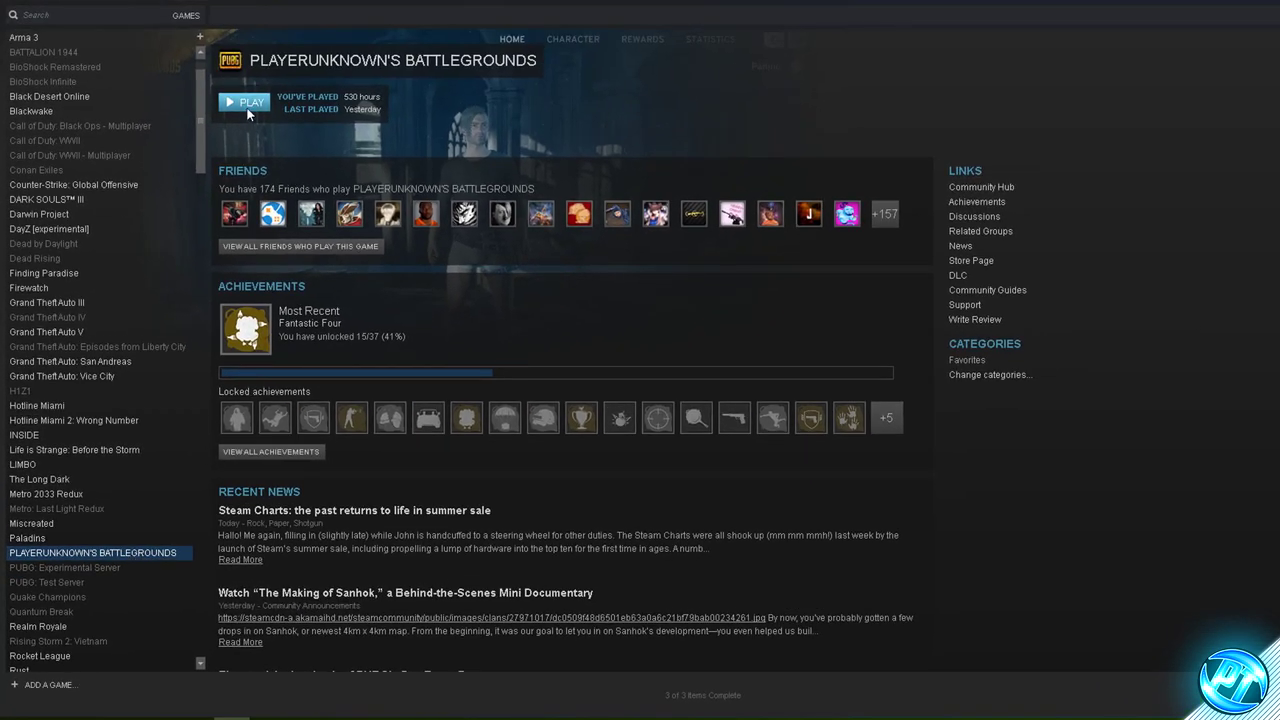
{"action": "left_click", "coordinate": [248, 112]}
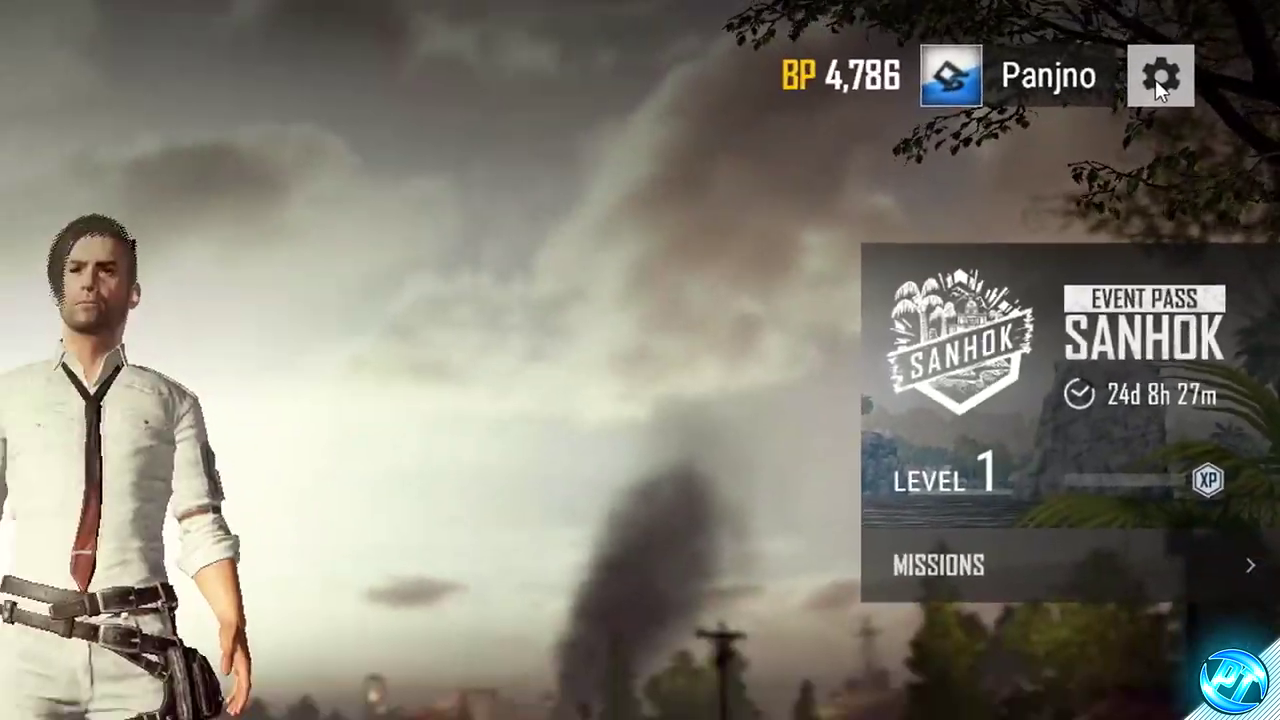
{"action": "left_click", "coordinate": [1182, 64]}
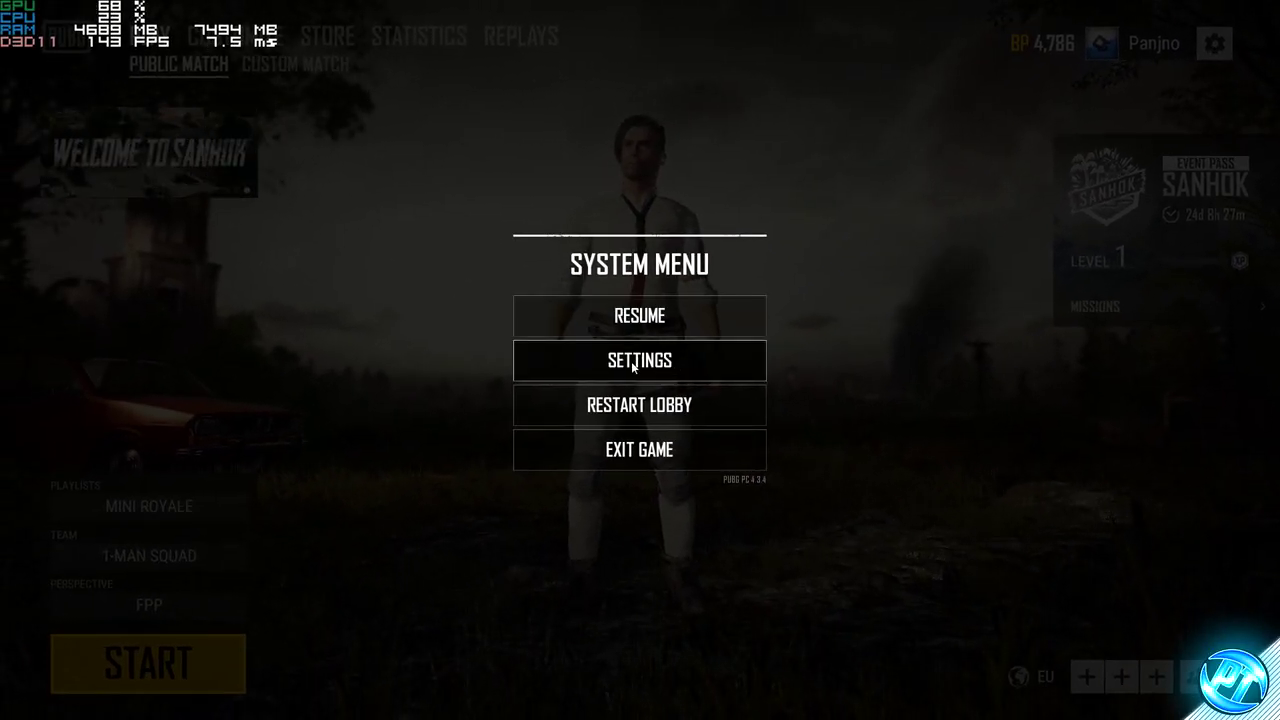
{"action": "left_click", "coordinate": [632, 360]}
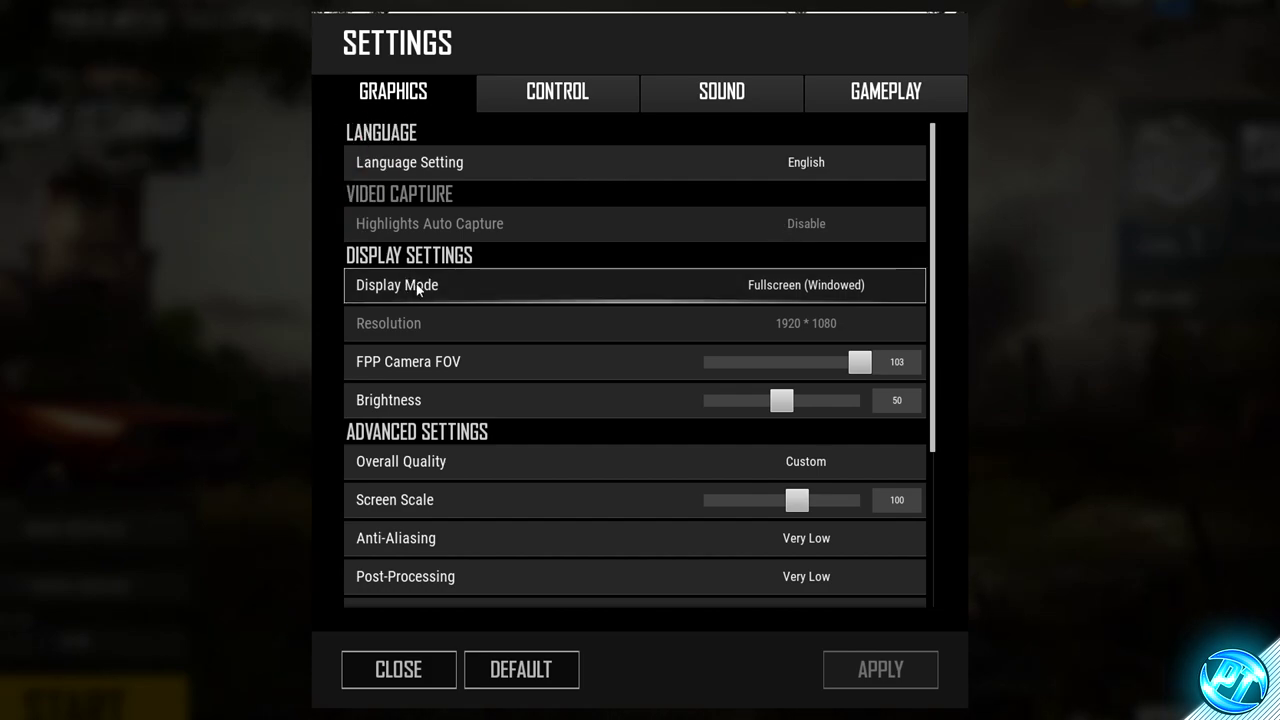
Set the display mode to Fullscreen (Windowed) and the FPP camera FOV to 103
{"action": "left_click", "coordinate": [782, 288]}
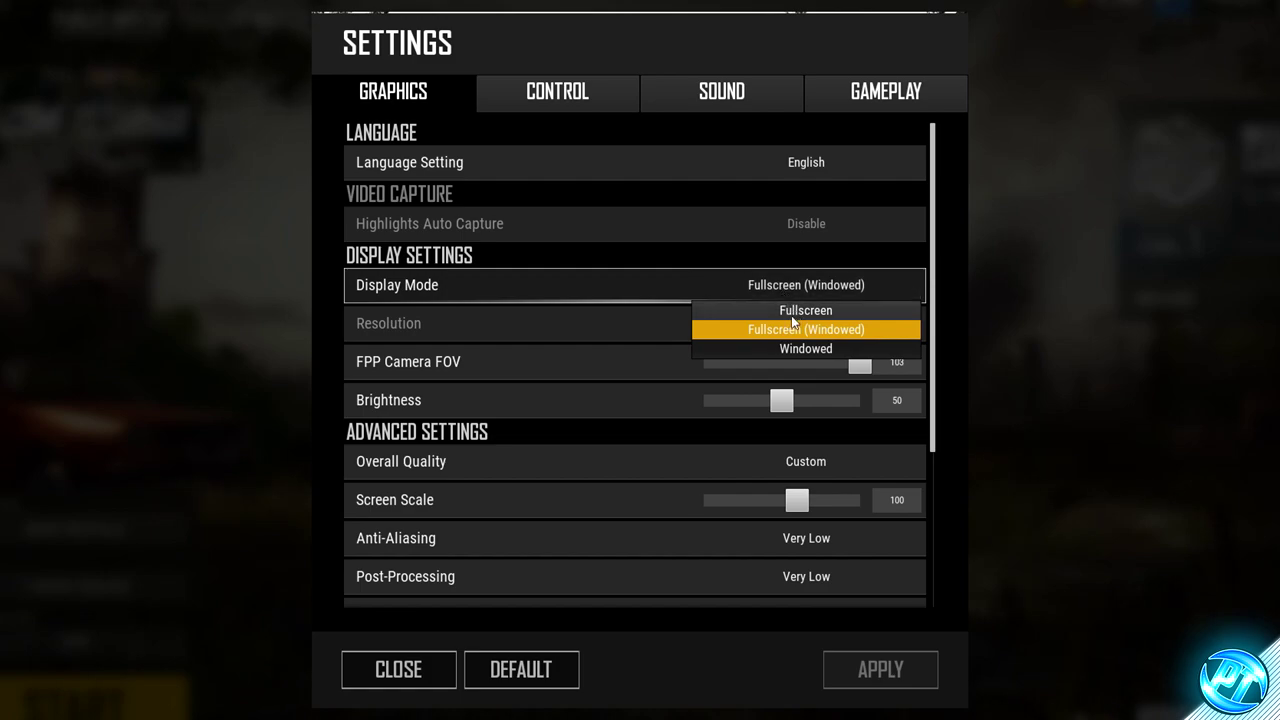
{"action": "left_click", "coordinate": [795, 310]}
{"action": "left_click", "coordinate": [786, 292]}
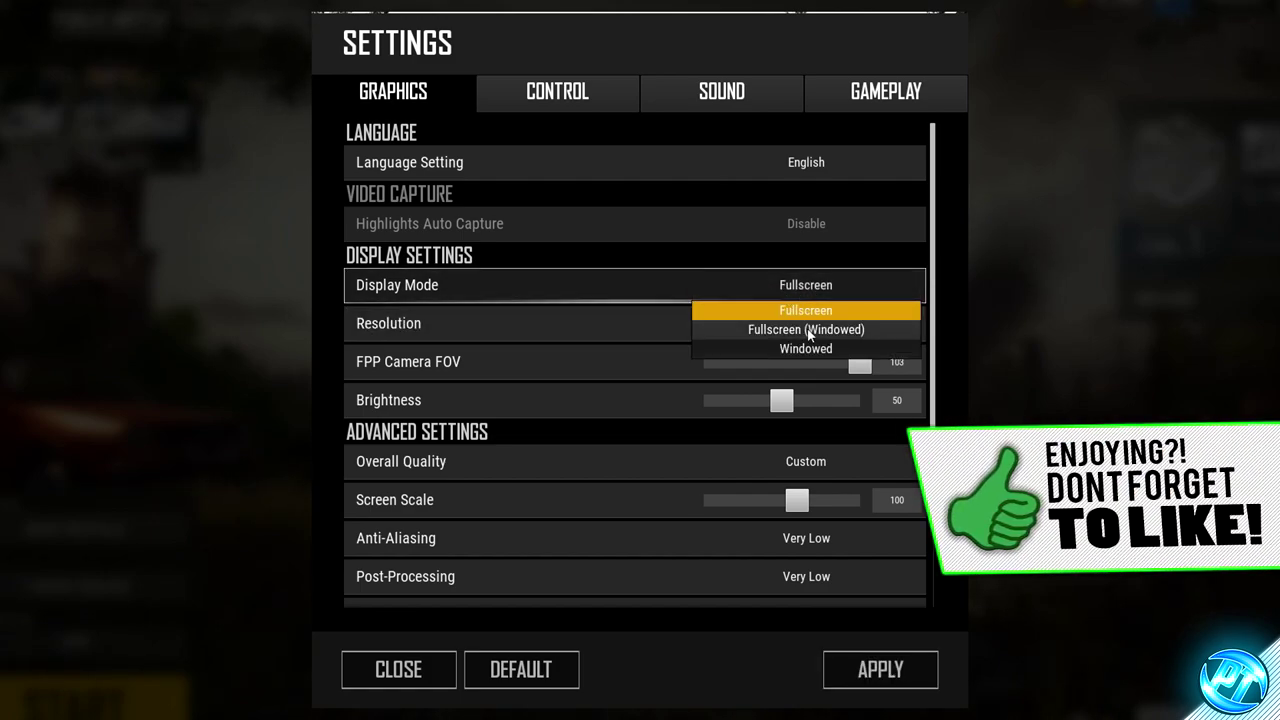
{"action": "left_click", "coordinate": [803, 329]}
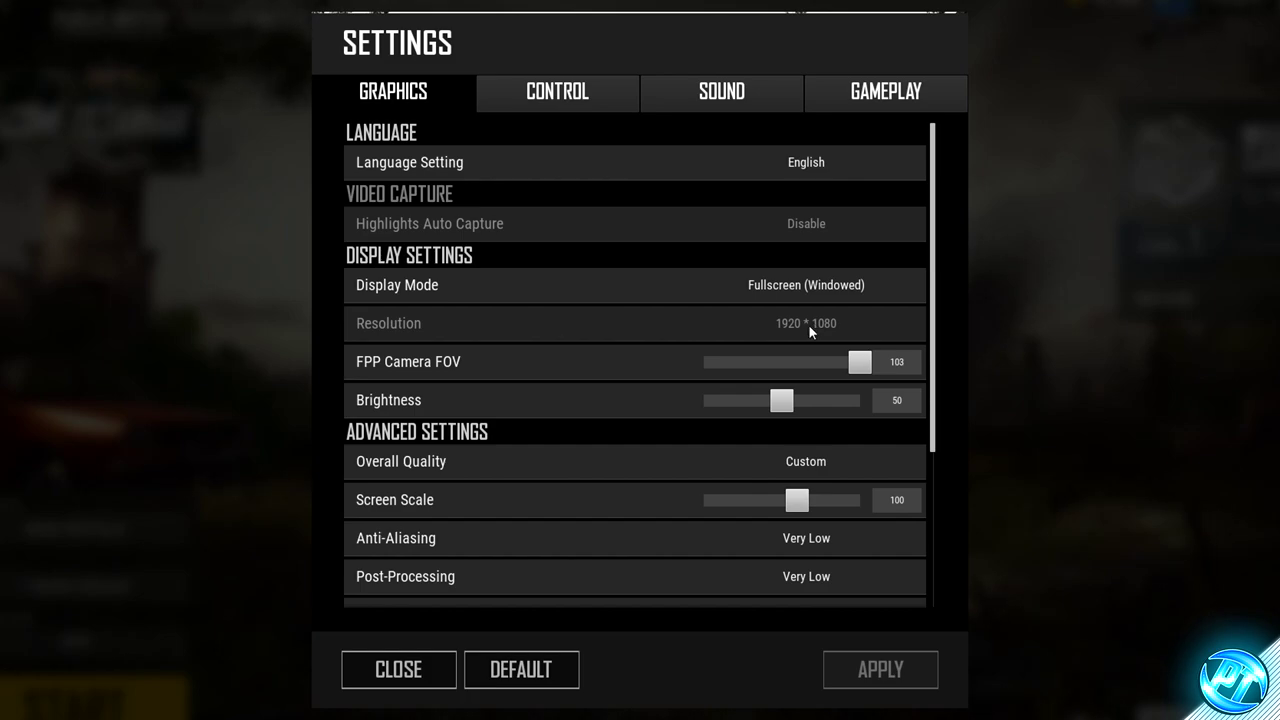
{"action": "mouse_move", "coordinate": [860, 362]}
{"action": "left_mouse_down"}
{"action": "mouse_move", "coordinate": [782, 366]}
{"action": "mouse_move", "coordinate": [880, 368]}
{"action": "left_mouse_up"}
Set the overall quality to Custom and the screen scale to 100
{"action": "scroll", "coordinate": [749, 396], "scroll_direction": "down", "scroll_amount": 2}
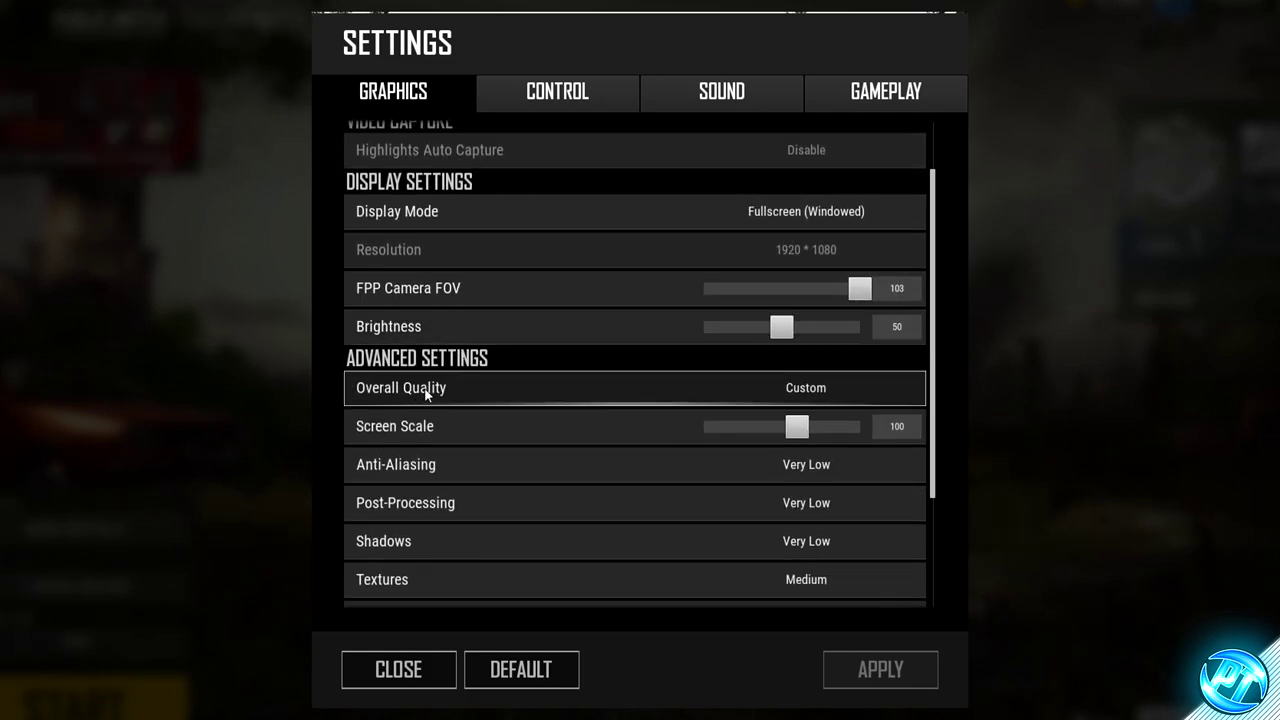
{"action": "left_click", "coordinate": [757, 392]}
{"action": "left_click", "coordinate": [784, 500]}
{"action": "scroll", "coordinate": [714, 436], "scroll_direction": "down", "scroll_amount": 3}
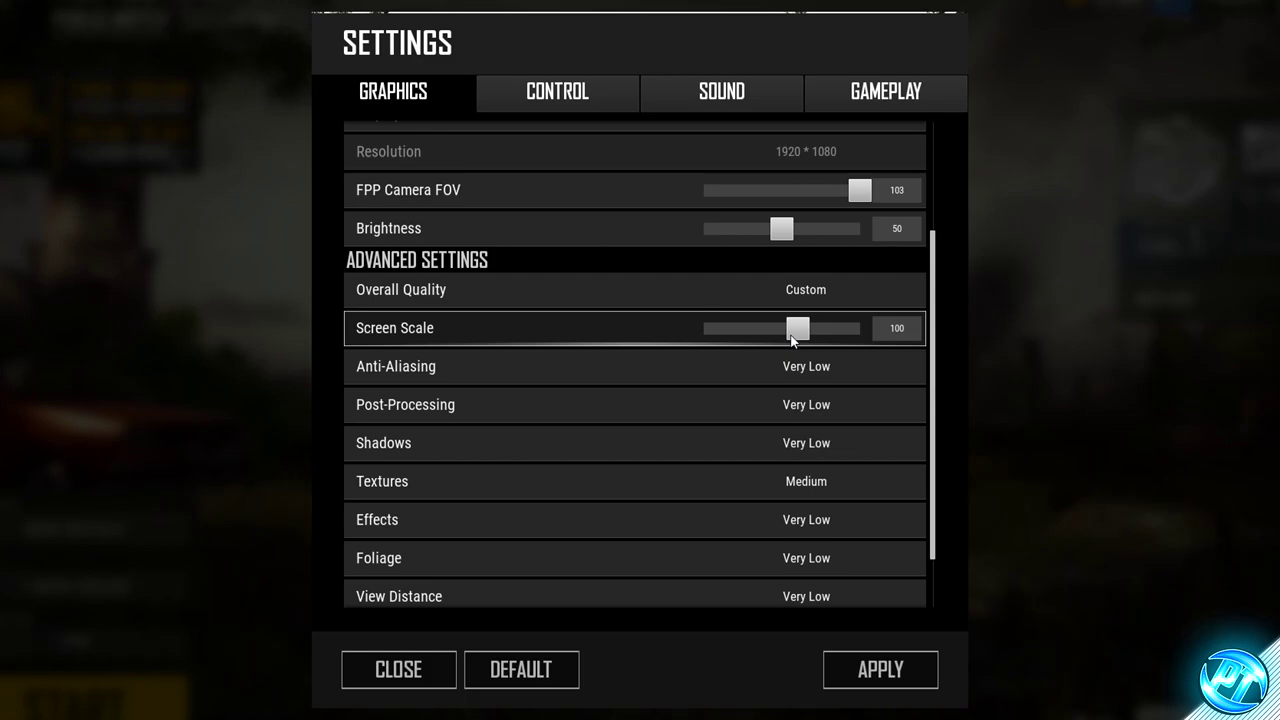
{"action": "left_click", "coordinate": [791, 337]}
{"action": "mouse_move", "coordinate": [795, 337]}
{"action": "left_mouse_down"}
{"action": "mouse_move", "coordinate": [655, 336]}
{"action": "mouse_move", "coordinate": [790, 347]}
{"action": "left_mouse_up"}
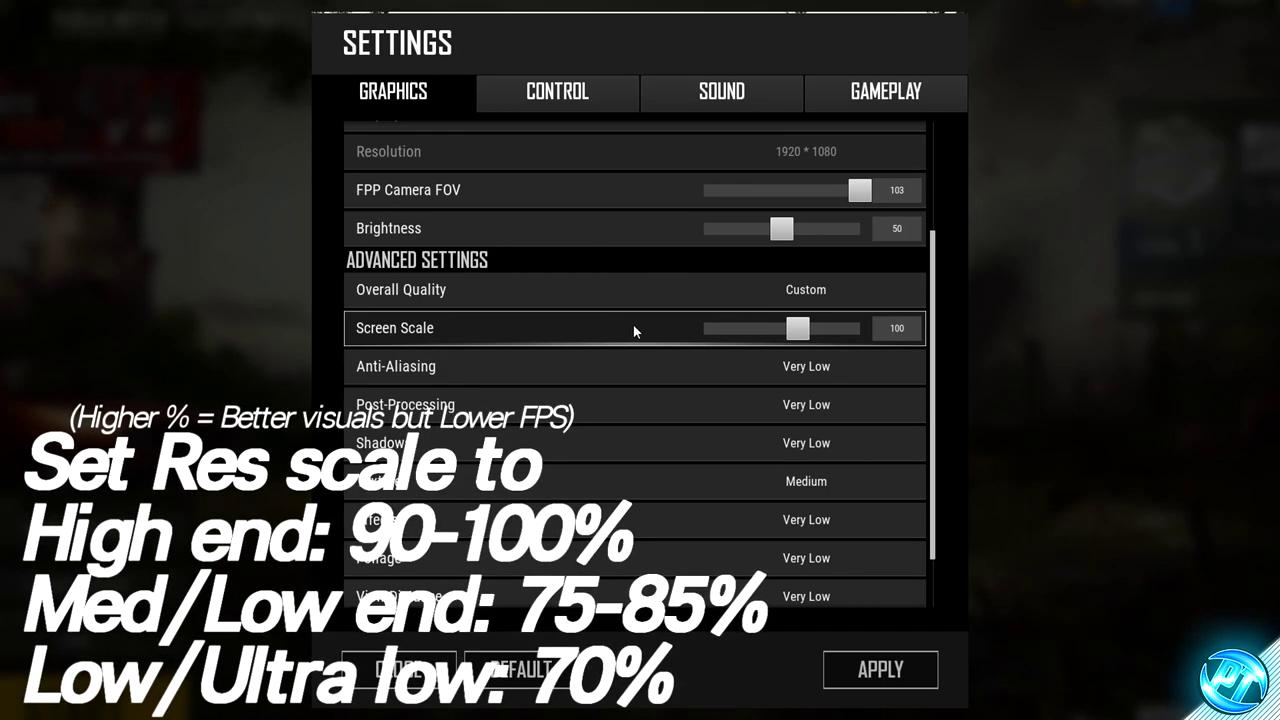
Set anti-aliasing, post-processing and shadows to Very Low
{"action": "left_click", "coordinate": [690, 368]}
{"action": "left_click", "coordinate": [799, 393]}
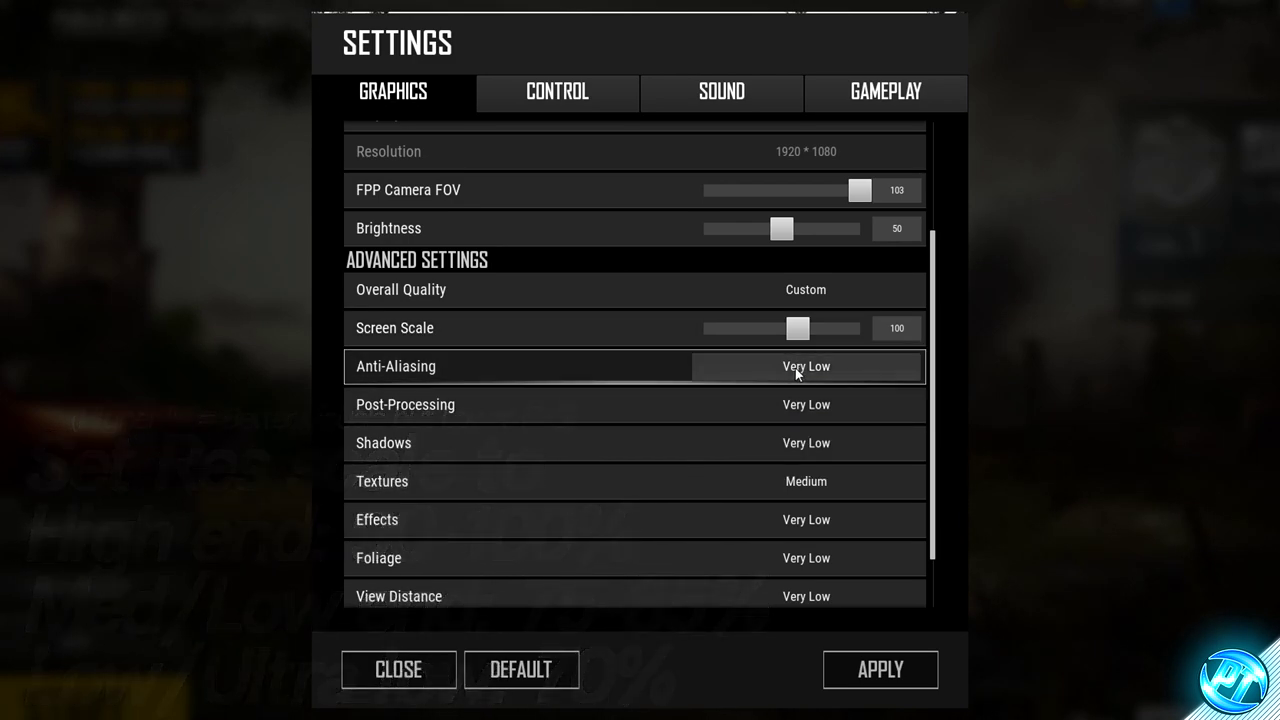
{"action": "left_click", "coordinate": [791, 406]}
{"action": "left_click", "coordinate": [790, 428]}
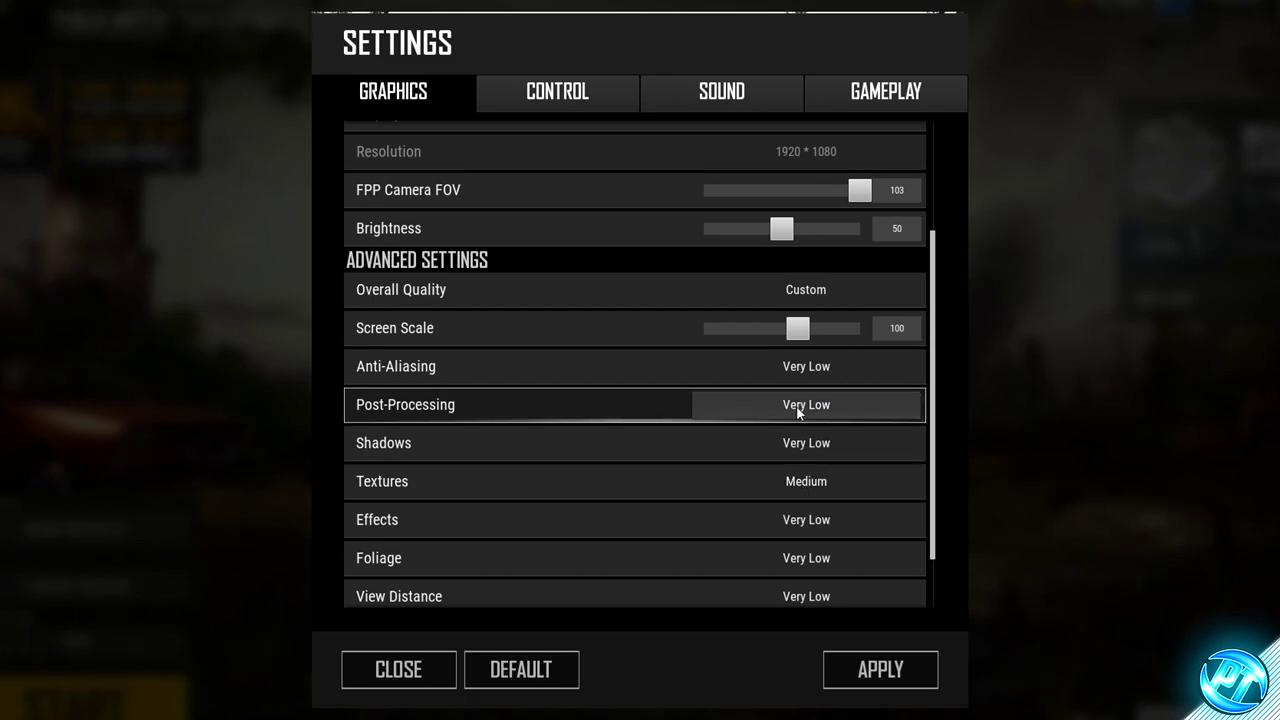
{"action": "left_click", "coordinate": [785, 442]}
{"action": "left_click", "coordinate": [790, 467]}
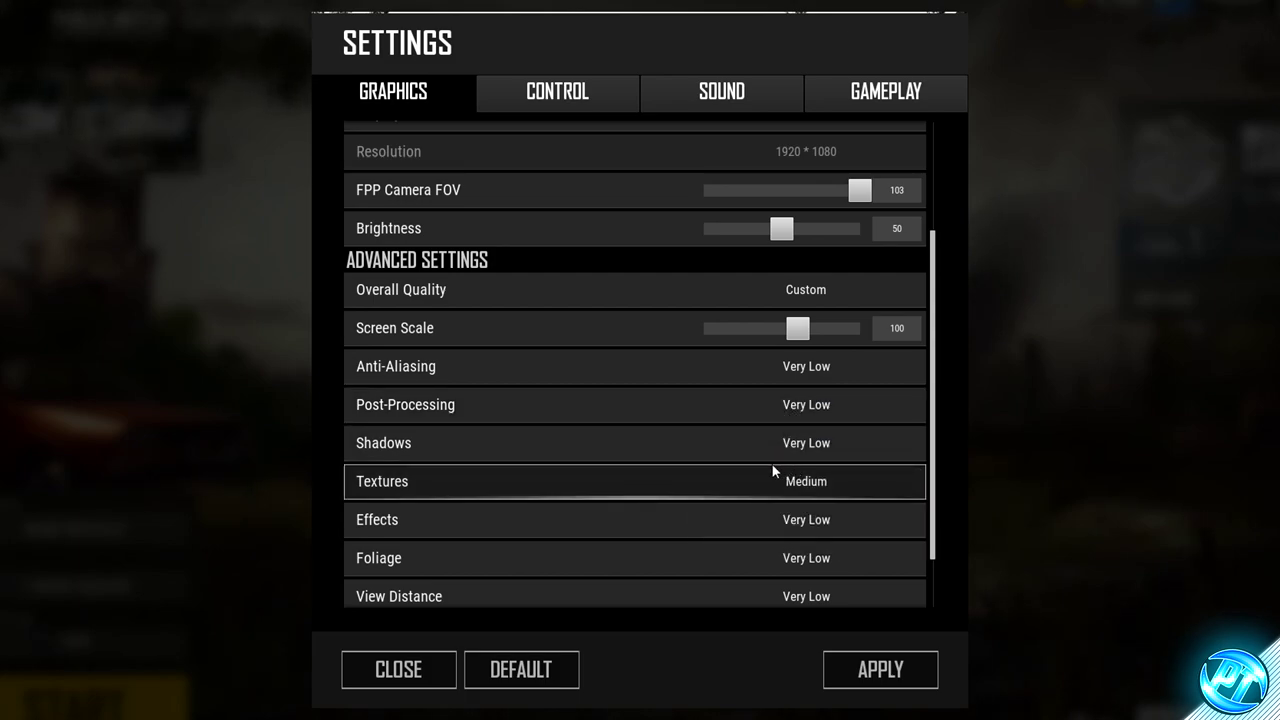
Set textures to Medium and effects to Very Low
{"action": "left_click", "coordinate": [786, 480]}
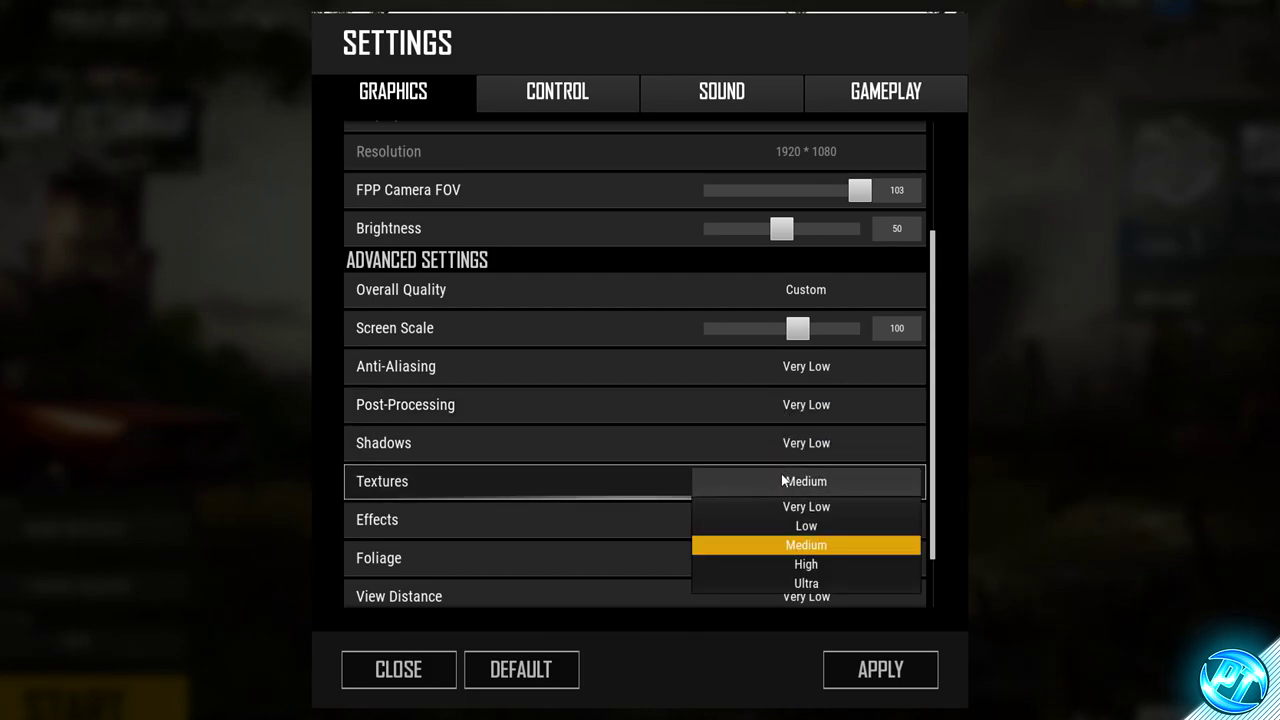
{"action": "left_click", "coordinate": [820, 550]}
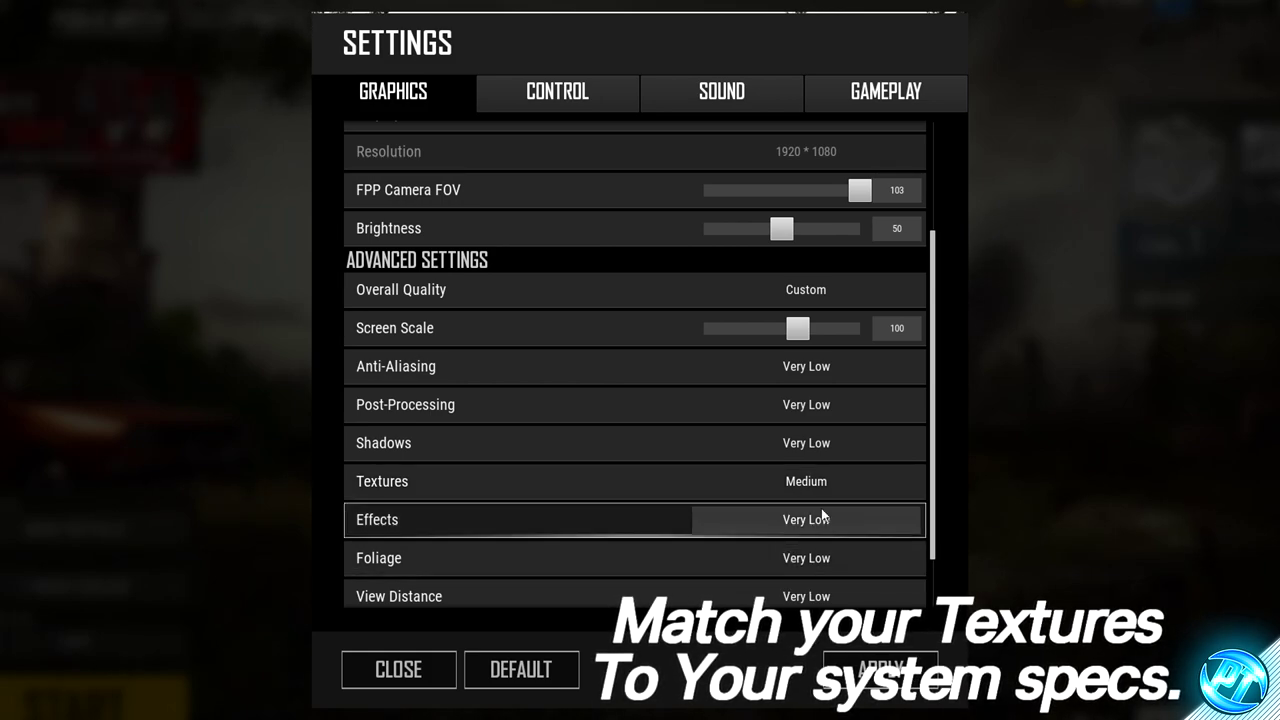
{"action": "scroll", "coordinate": [800, 470], "scroll_direction": "down", "scroll_amount": 1}
{"action": "left_click", "coordinate": [768, 483]}
{"action": "left_click", "coordinate": [765, 495]}
Set foliage and view distance to Very Low
{"action": "scroll", "coordinate": [620, 470], "scroll_direction": "down", "scroll_amount": 1}
{"action": "left_click", "coordinate": [785, 484]}
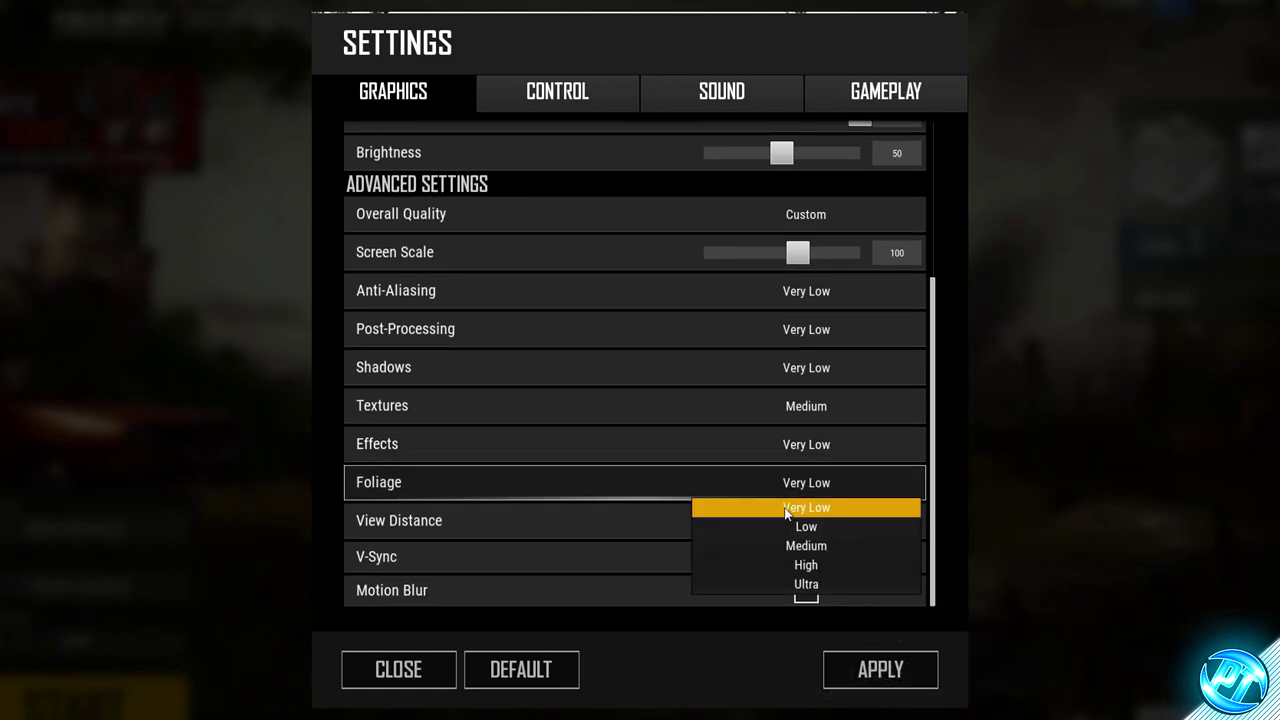
{"action": "left_click", "coordinate": [788, 508]}
{"action": "left_click", "coordinate": [790, 521]}
{"action": "left_click", "coordinate": [790, 545]}
{"action": "left_click", "coordinate": [790, 521]}
{"action": "left_click", "coordinate": [790, 545]}
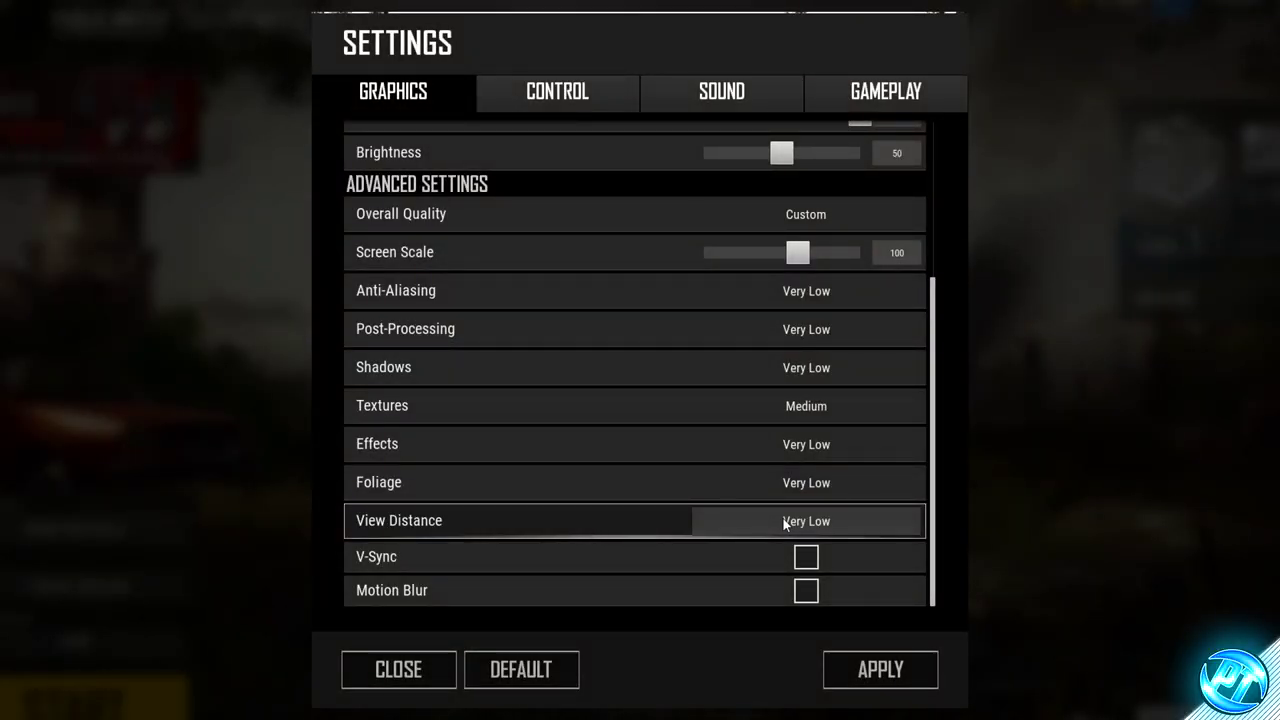
Keep V-Sync and motion blur turned off in the advanced graphics settings
{"action": "left_click", "coordinate": [806, 557]}
{"action": "left_click", "coordinate": [806, 590]}
{"action": "left_click", "coordinate": [806, 557]}
{"action": "left_click", "coordinate": [806, 590]}
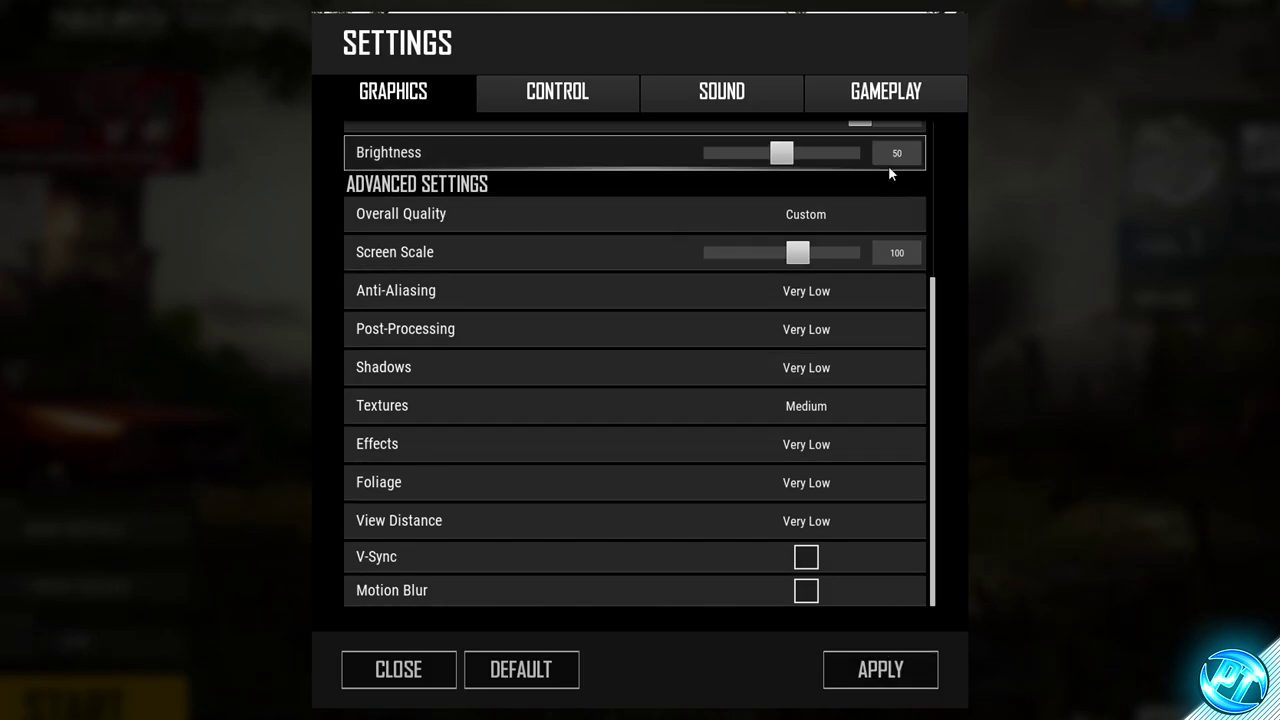
Set Inventory Character Render to Off in the gameplay settings
{"action": "left_click", "coordinate": [884, 101]}
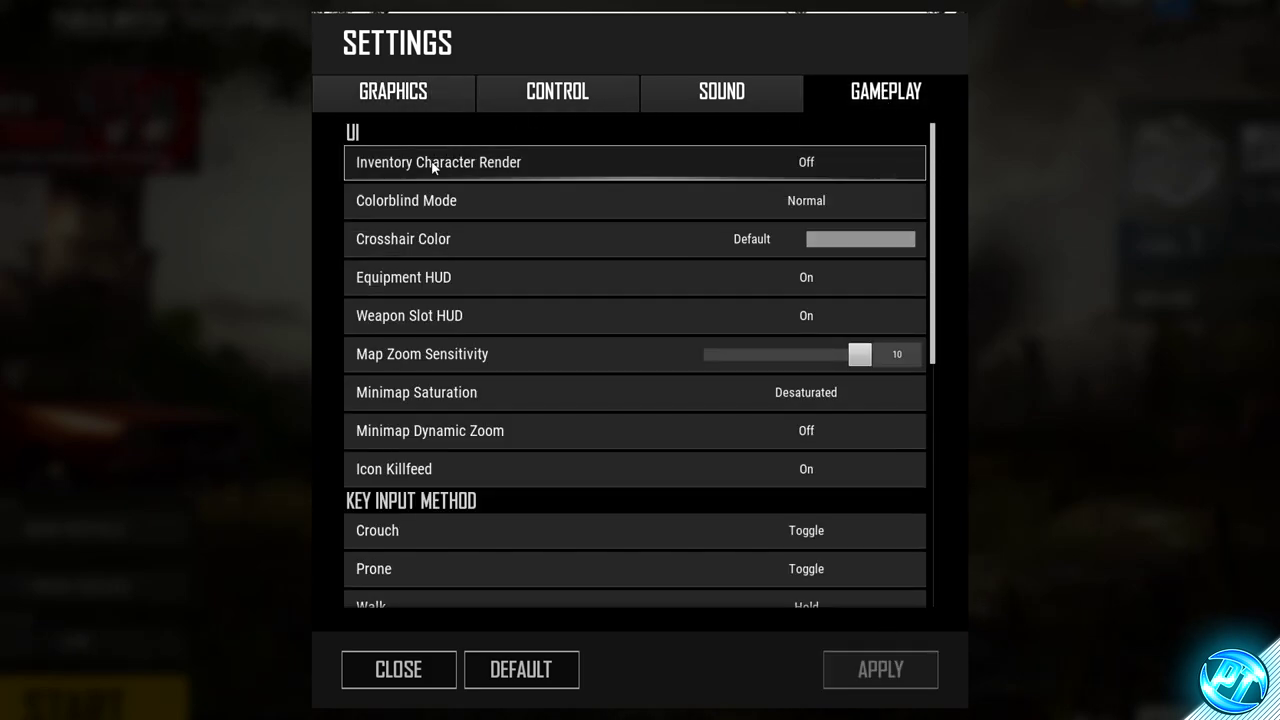
{"action": "left_click", "coordinate": [793, 163]}
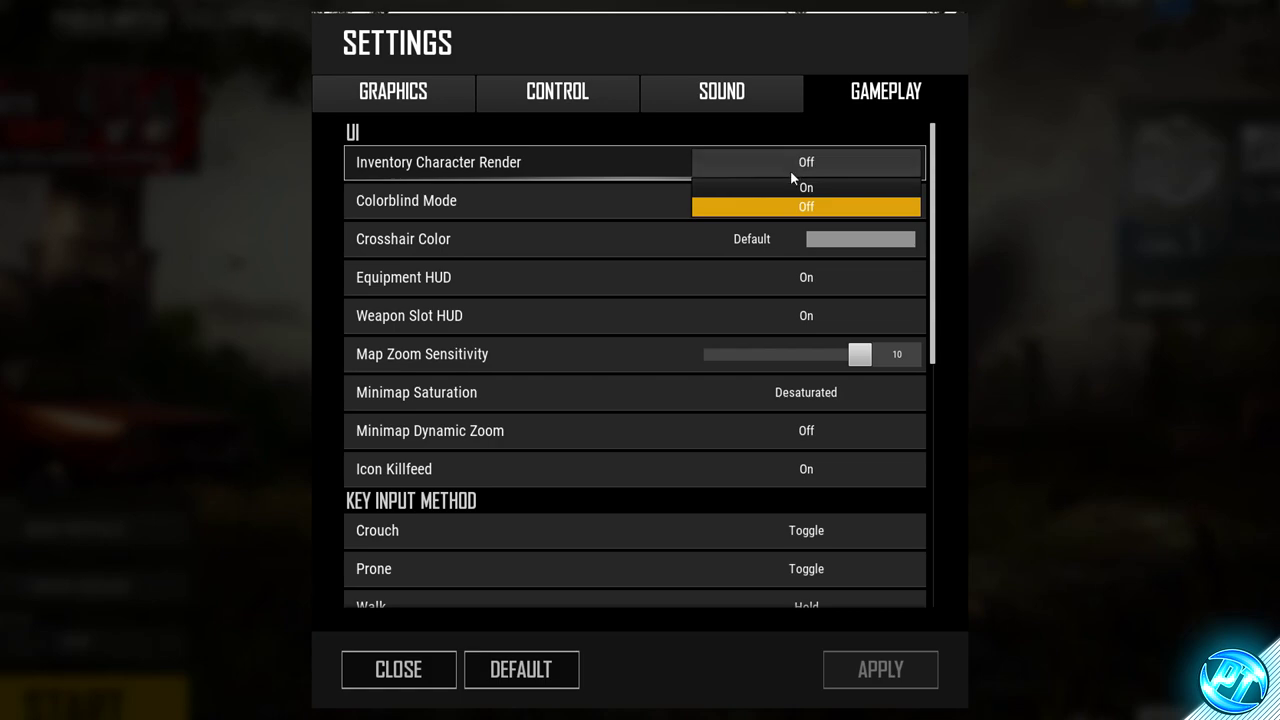
{"action": "left_click", "coordinate": [798, 207]}
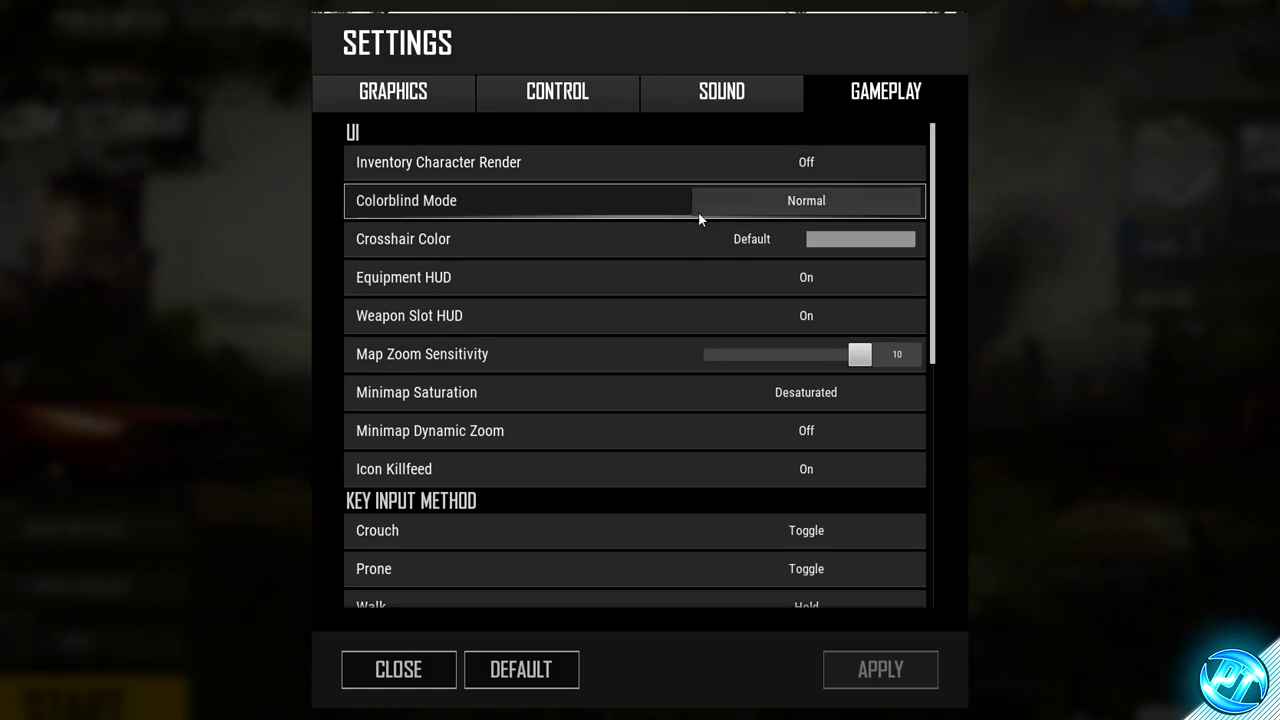
Set both Replay and Death Cam to Disable in the replay settings
{"action": "scroll", "coordinate": [616, 388], "scroll_direction": "down", "scroll_amount": 6}
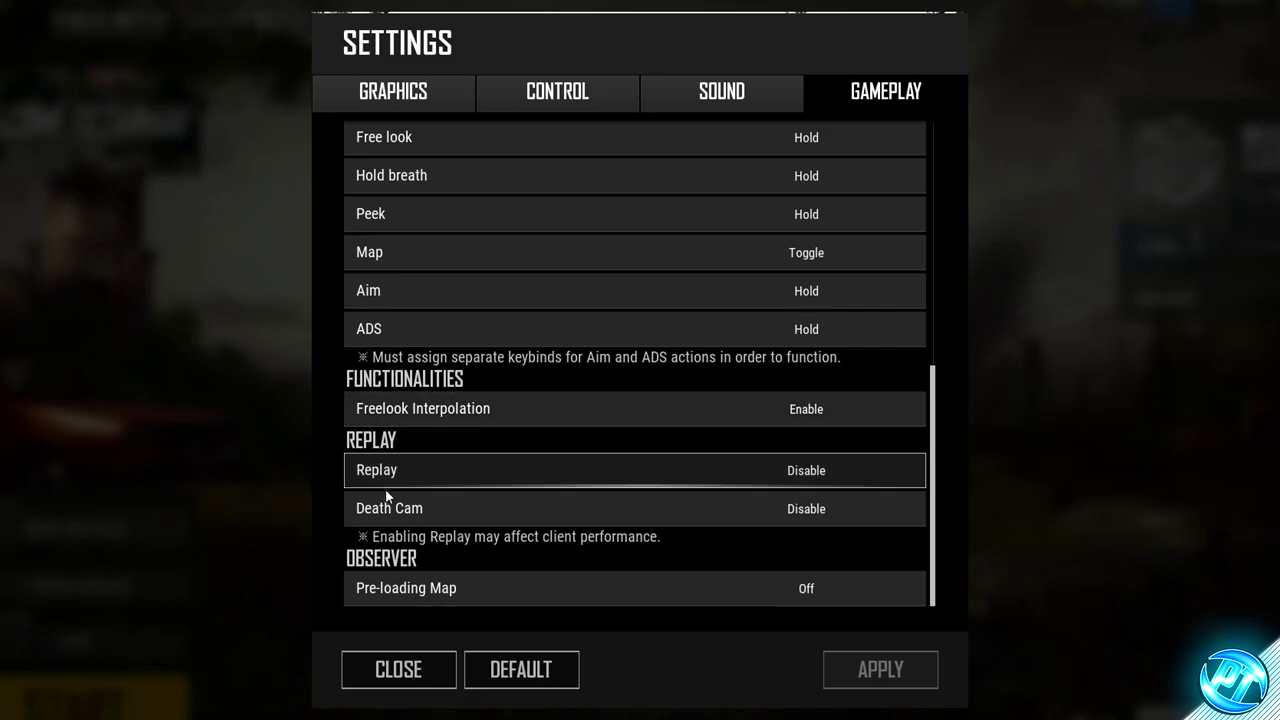
{"action": "left_click", "coordinate": [796, 470]}
{"action": "left_click", "coordinate": [791, 516]}
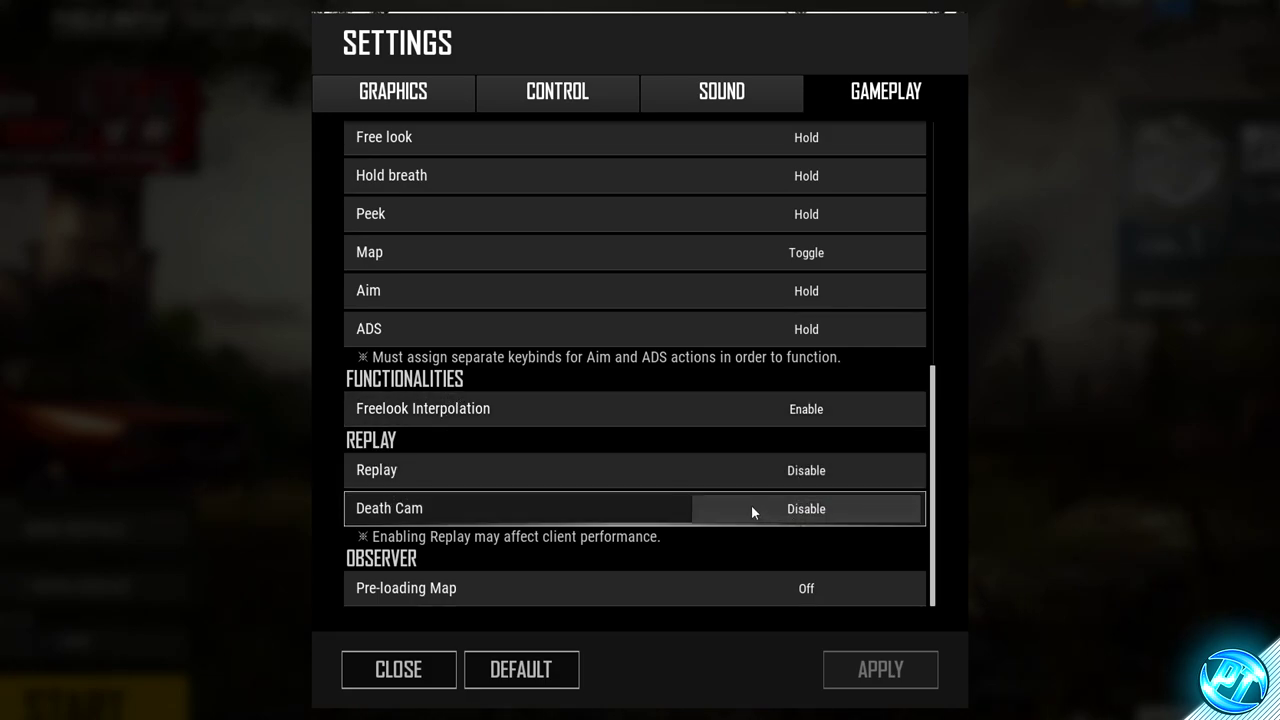
{"action": "left_click", "coordinate": [806, 512]}
{"action": "left_click", "coordinate": [796, 562]}
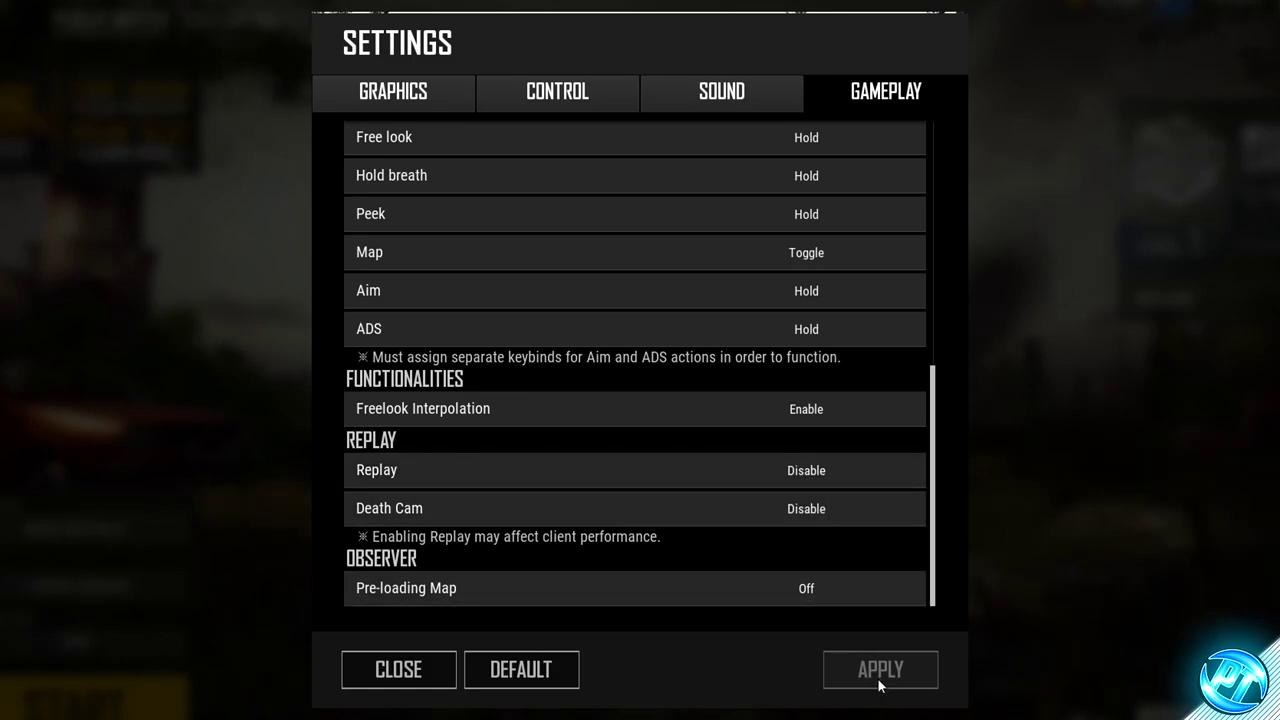
Look over the remaining graphics and control settings and close the game's settings window
{"action": "scroll", "coordinate": [780, 486], "scroll_direction": "up", "scroll_amount": 5}
{"action": "scroll", "coordinate": [594, 423], "scroll_direction": "up", "scroll_amount": 8}
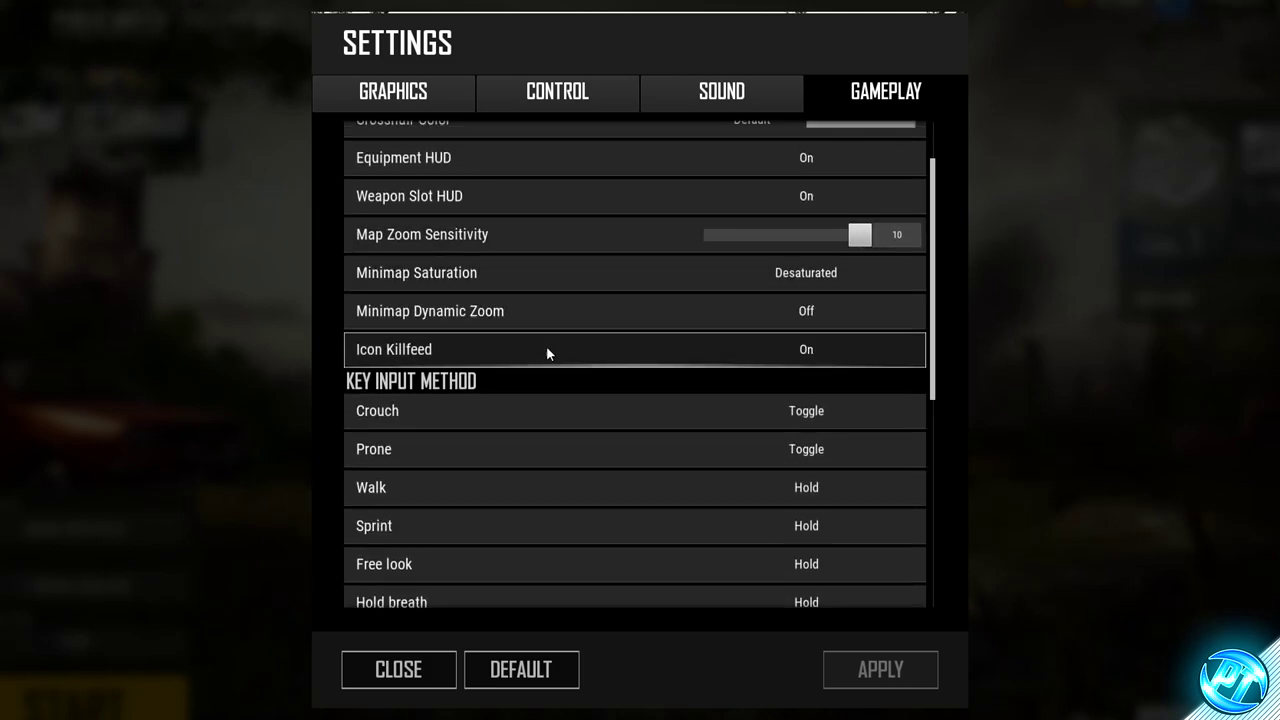
{"action": "left_click", "coordinate": [400, 96]}
{"action": "left_click", "coordinate": [580, 97]}
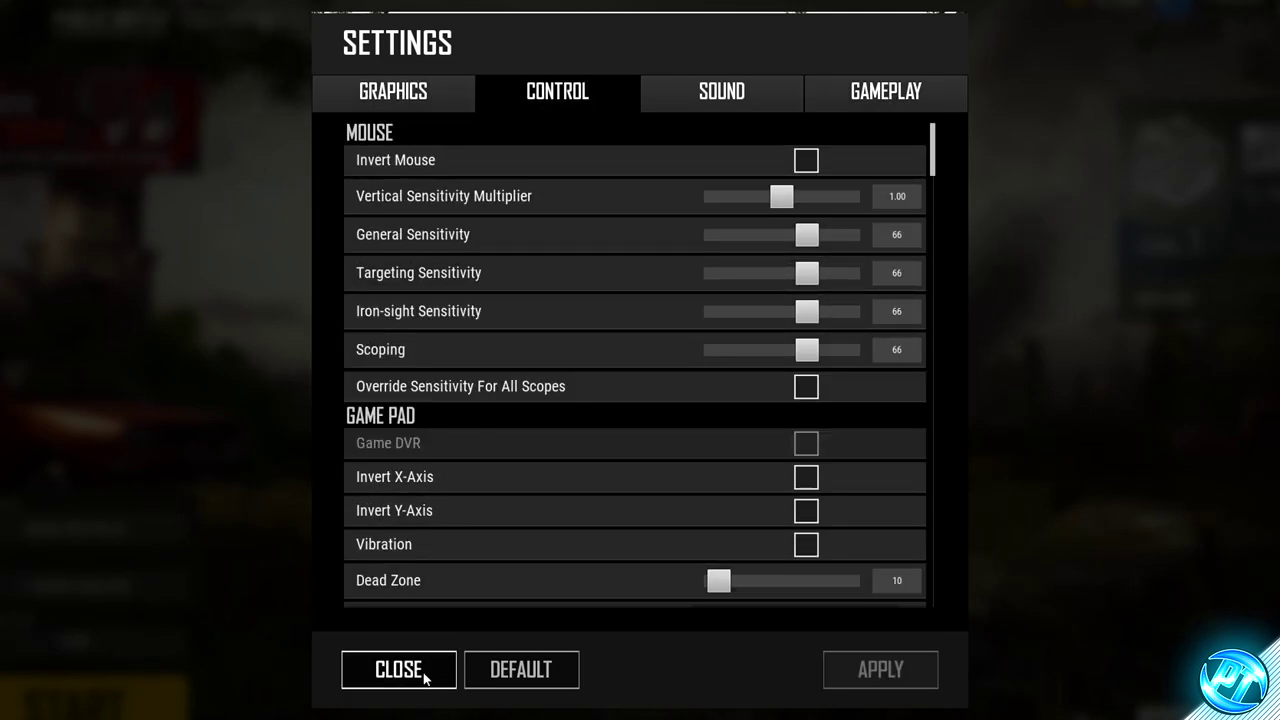
{"action": "left_click", "coordinate": [385, 667]}
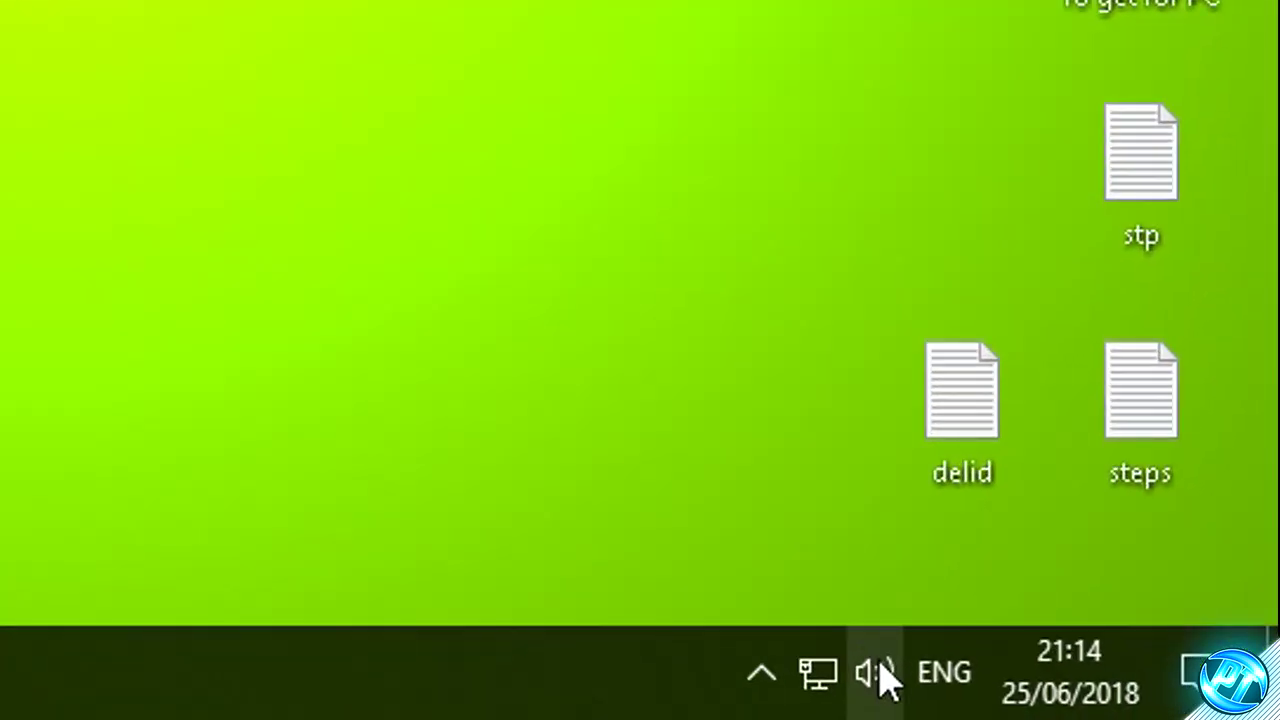
Open the properties of the default Realtek High Definition Audio speakers from the Windows sound playback devices
{"action": "right_click", "coordinate": [1166, 706]}
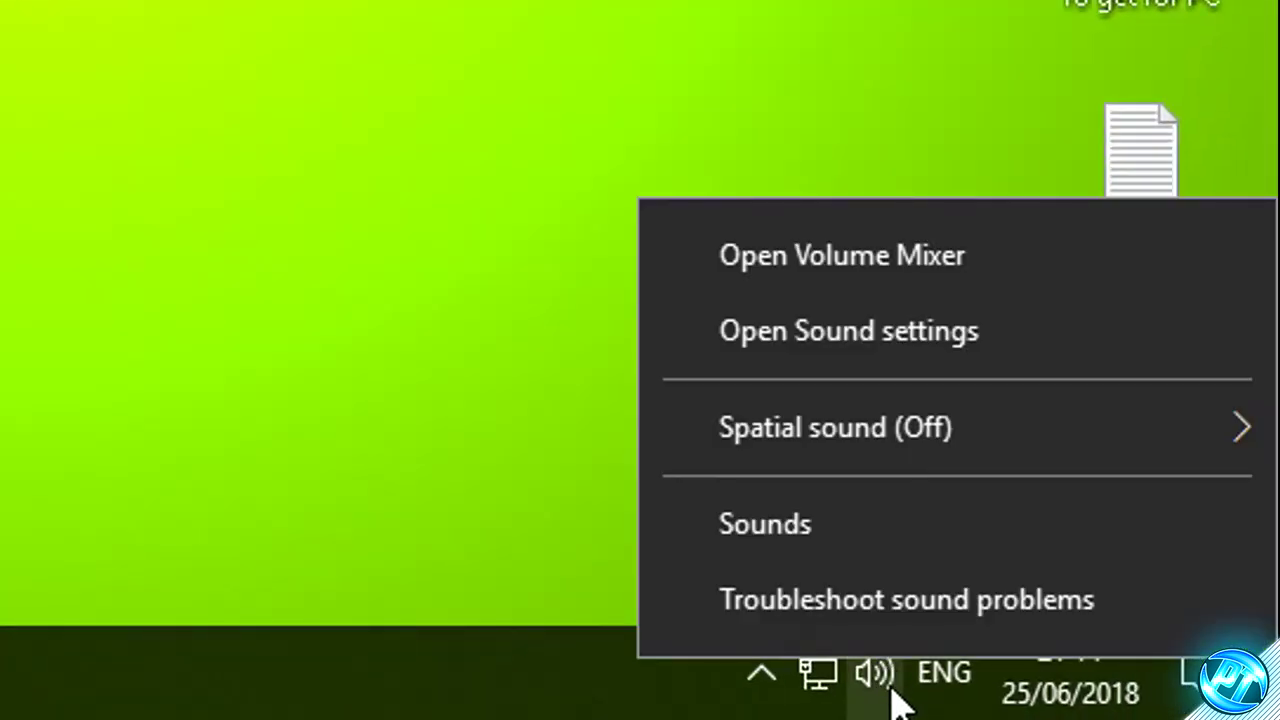
{"action": "left_click", "coordinate": [820, 534]}
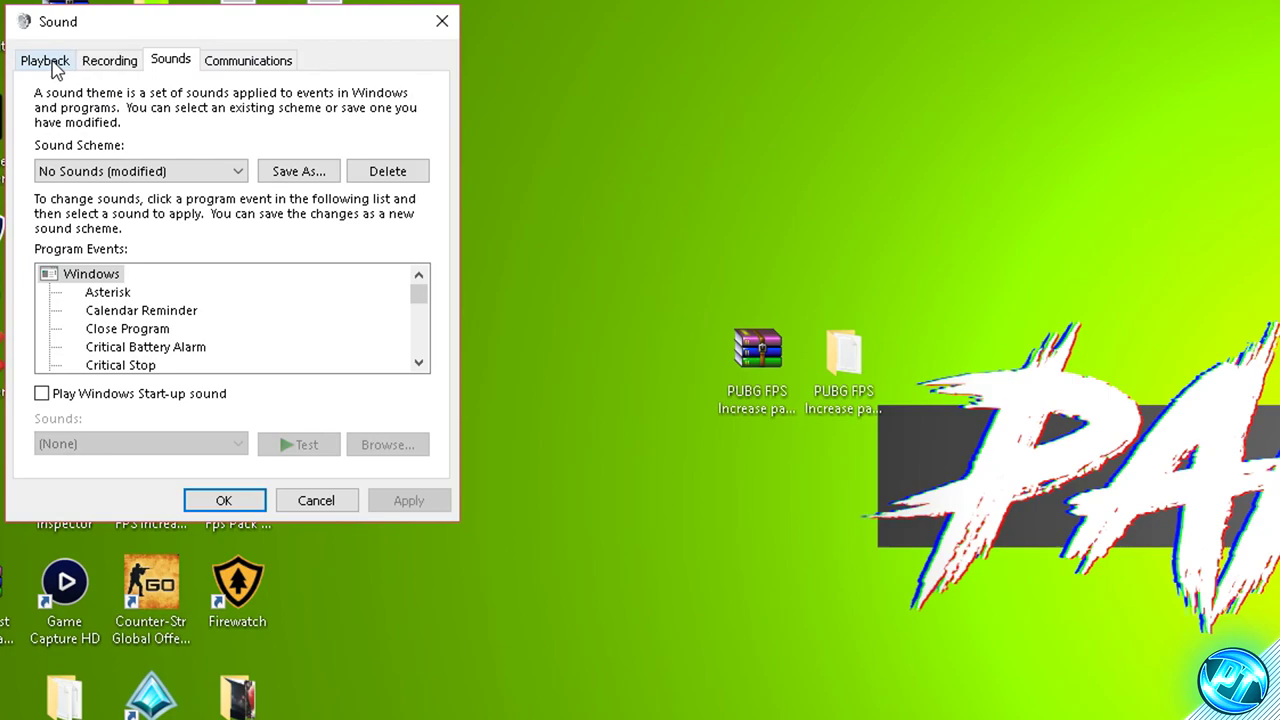
{"action": "left_click", "coordinate": [50, 62]}
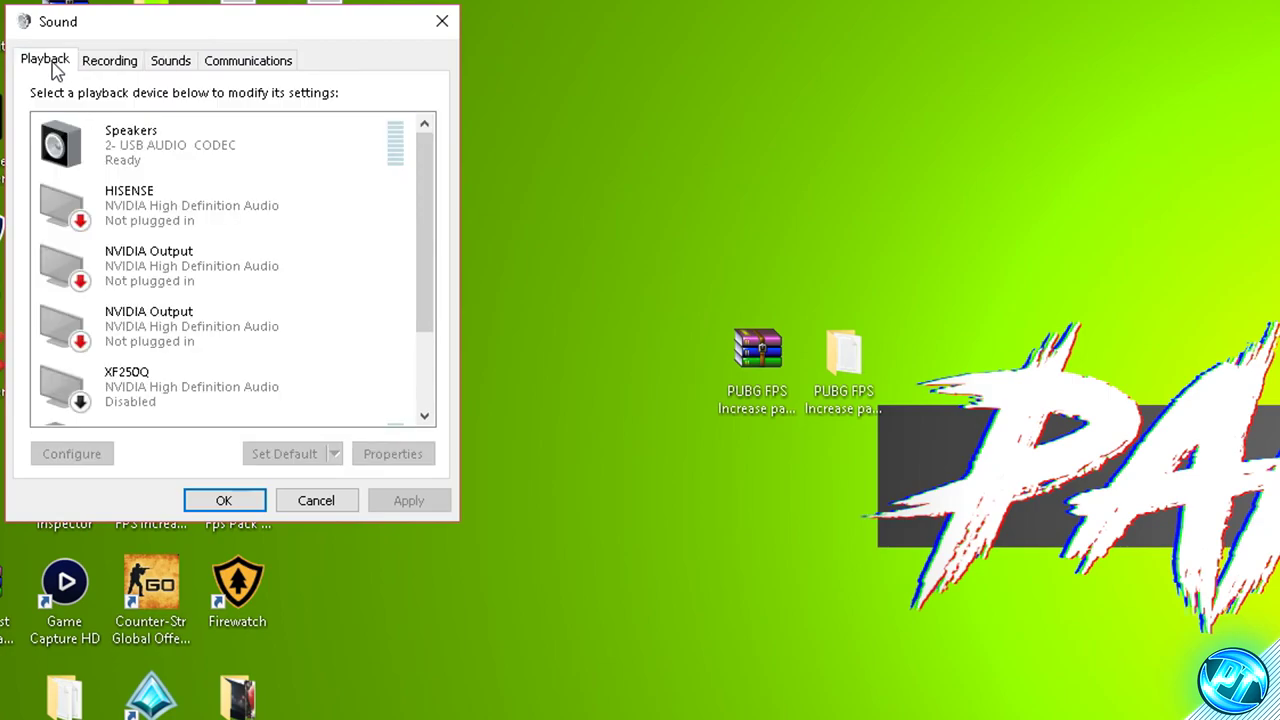
{"action": "left_click", "coordinate": [217, 134]}
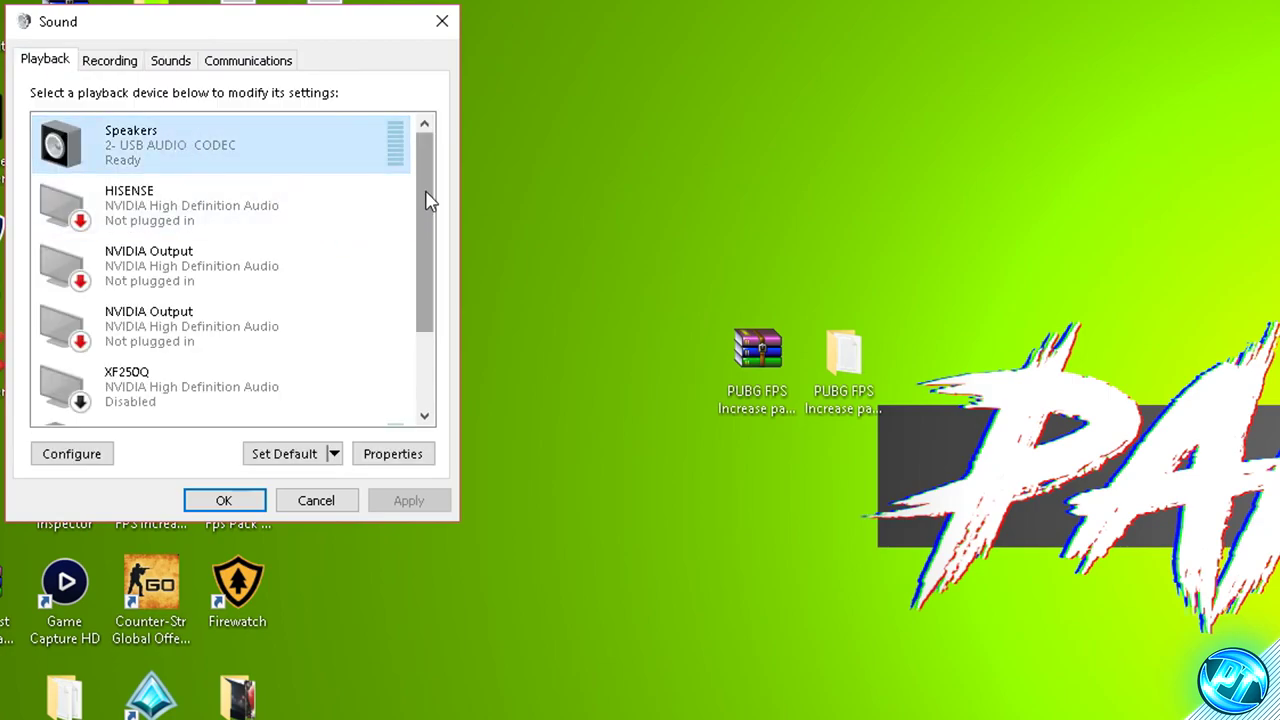
{"action": "left_click_drag", "start_coordinate": [426, 197], "coordinate": [418, 368]}
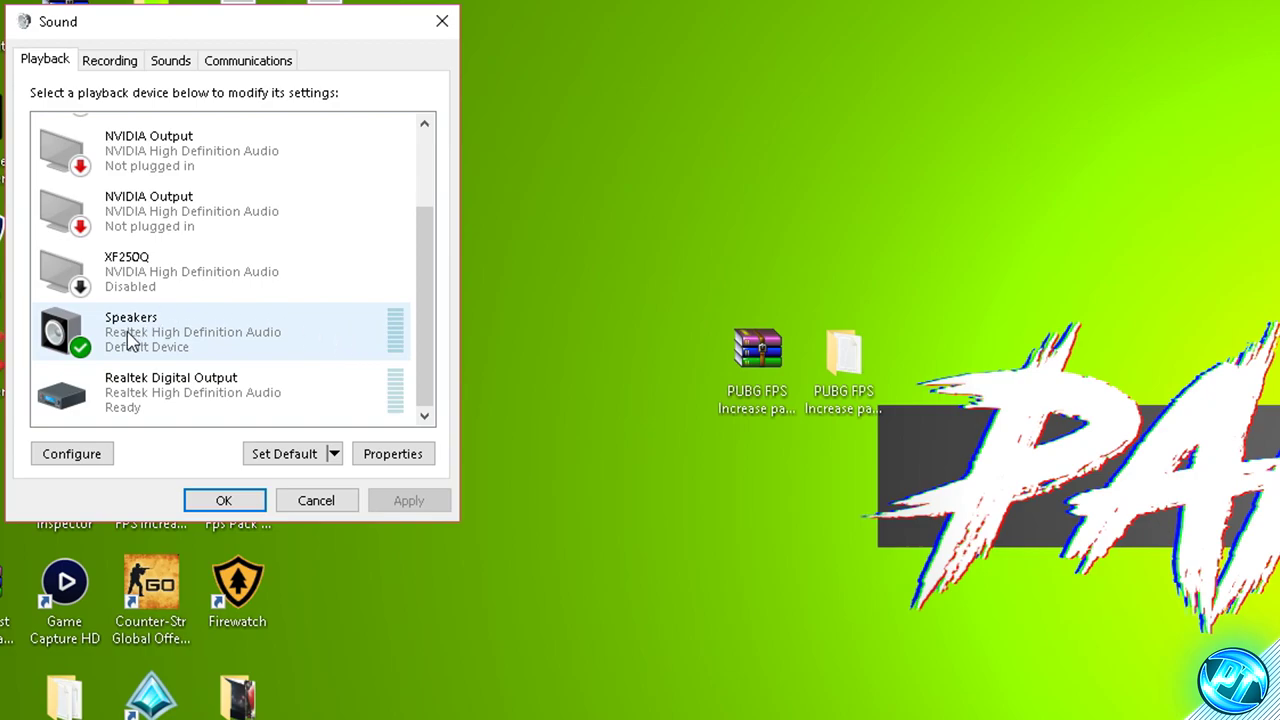
{"action": "right_click", "coordinate": [172, 338]}
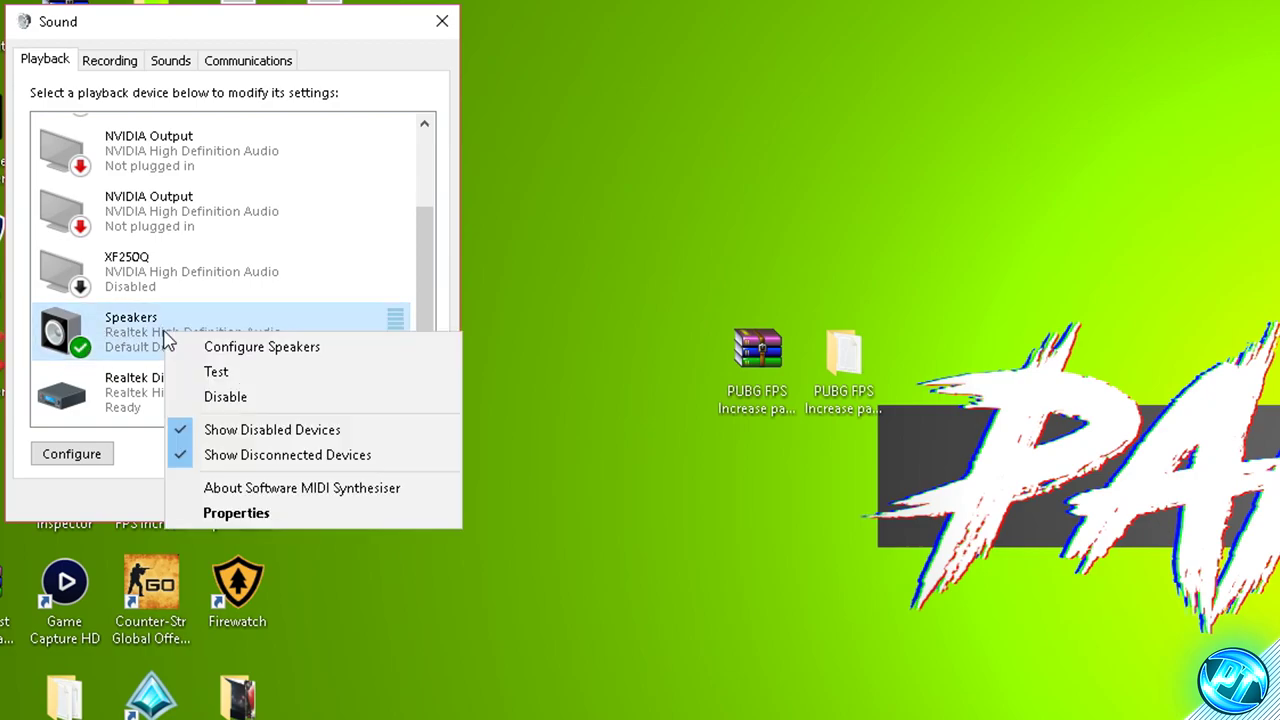
{"action": "left_click", "coordinate": [138, 320]}
{"action": "right_click", "coordinate": [142, 318]}
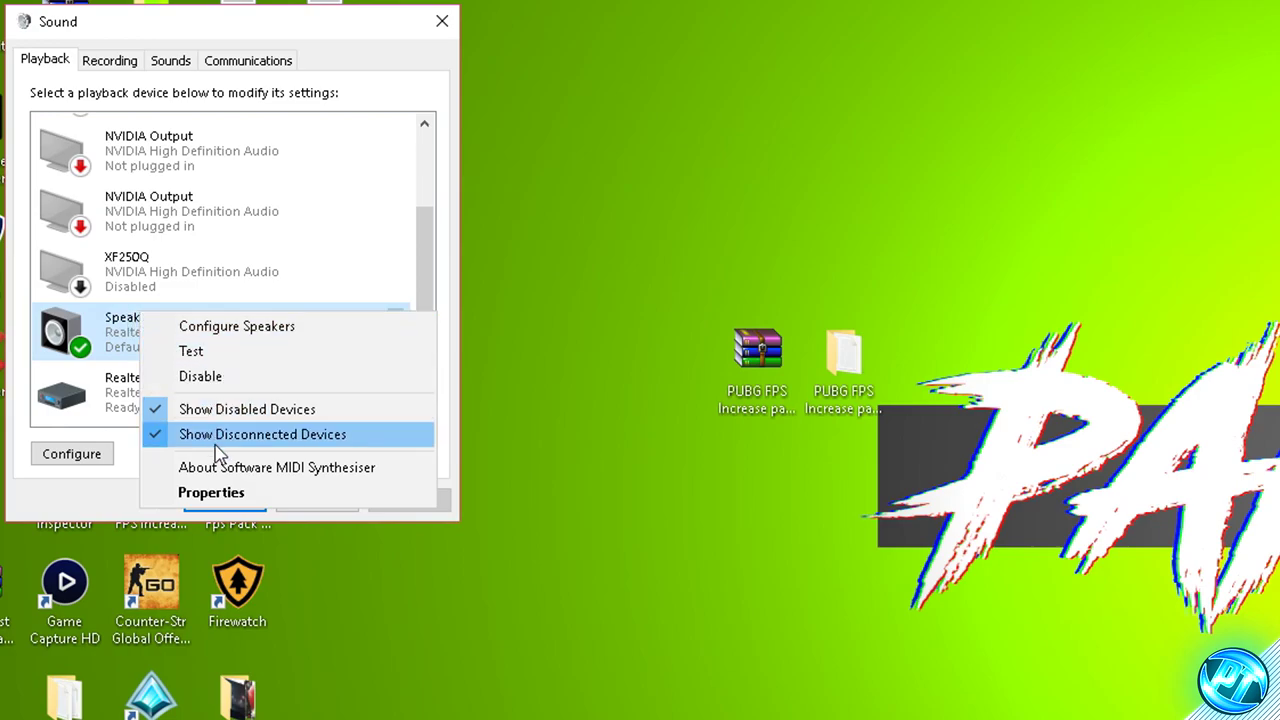
{"action": "left_click", "coordinate": [228, 492]}
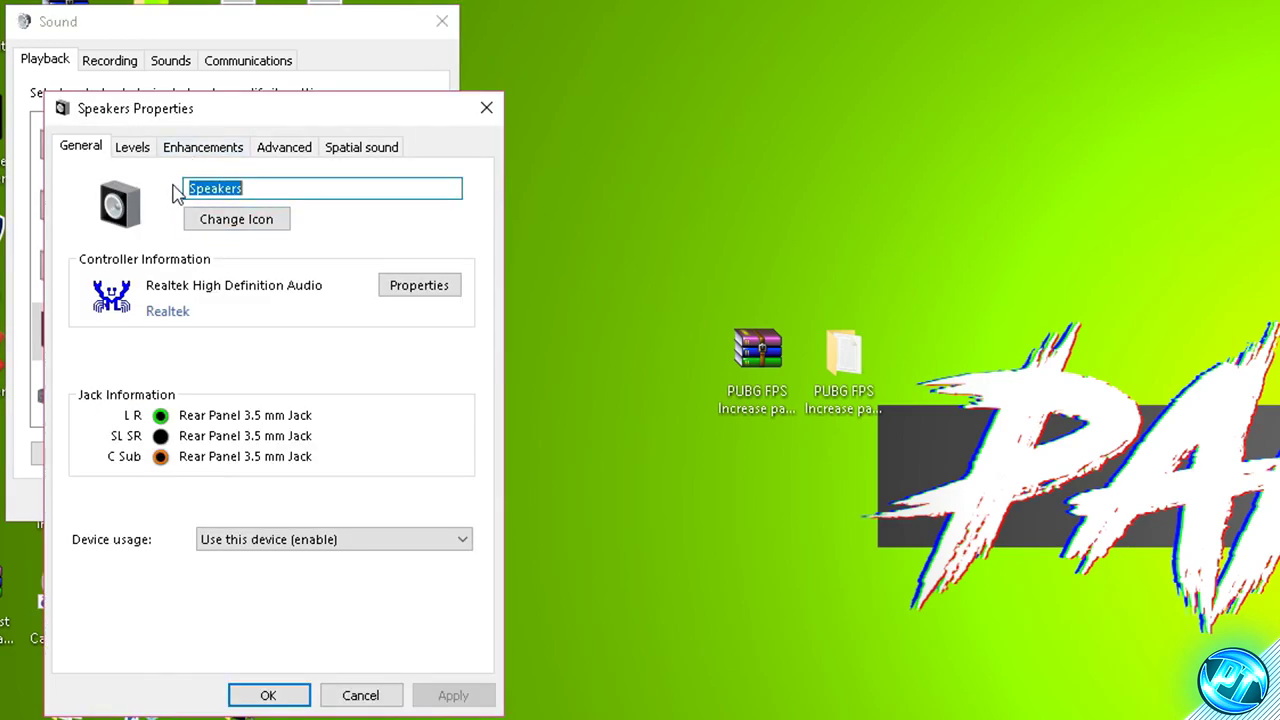
Disable all sound effects in the speakers' enhancements
{"action": "left_click", "coordinate": [203, 150]}
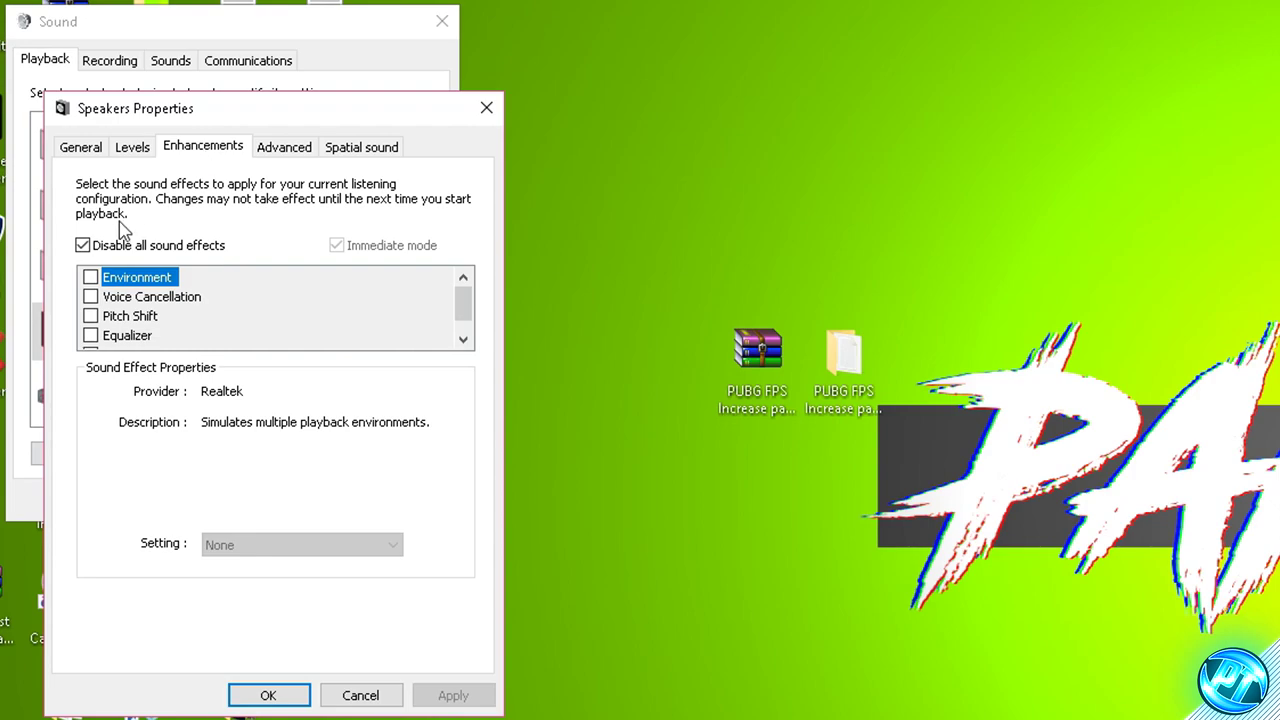
{"action": "left_click", "coordinate": [83, 245]}
{"action": "left_click", "coordinate": [84, 246]}
Set the speakers' default format to 16 bit, 44100 Hz (CD Quality) and accept both sound dialogs
{"action": "left_click", "coordinate": [286, 160]}
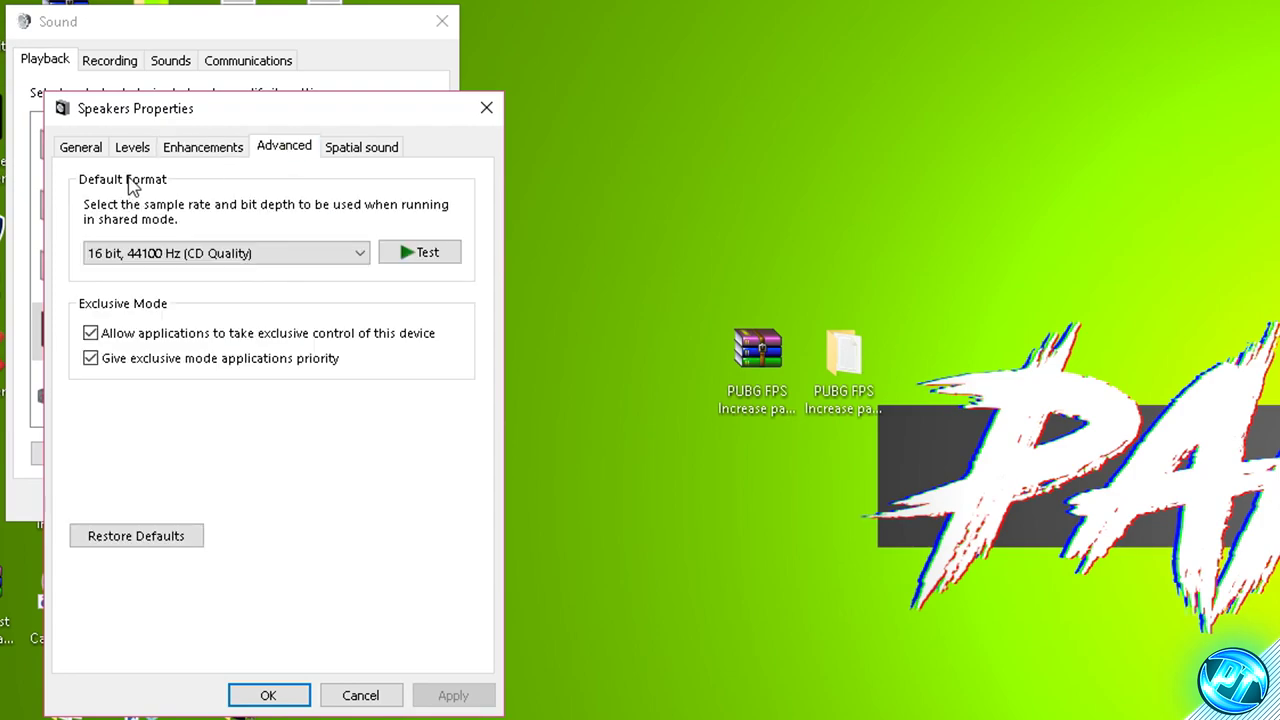
{"action": "left_click", "coordinate": [291, 262]}
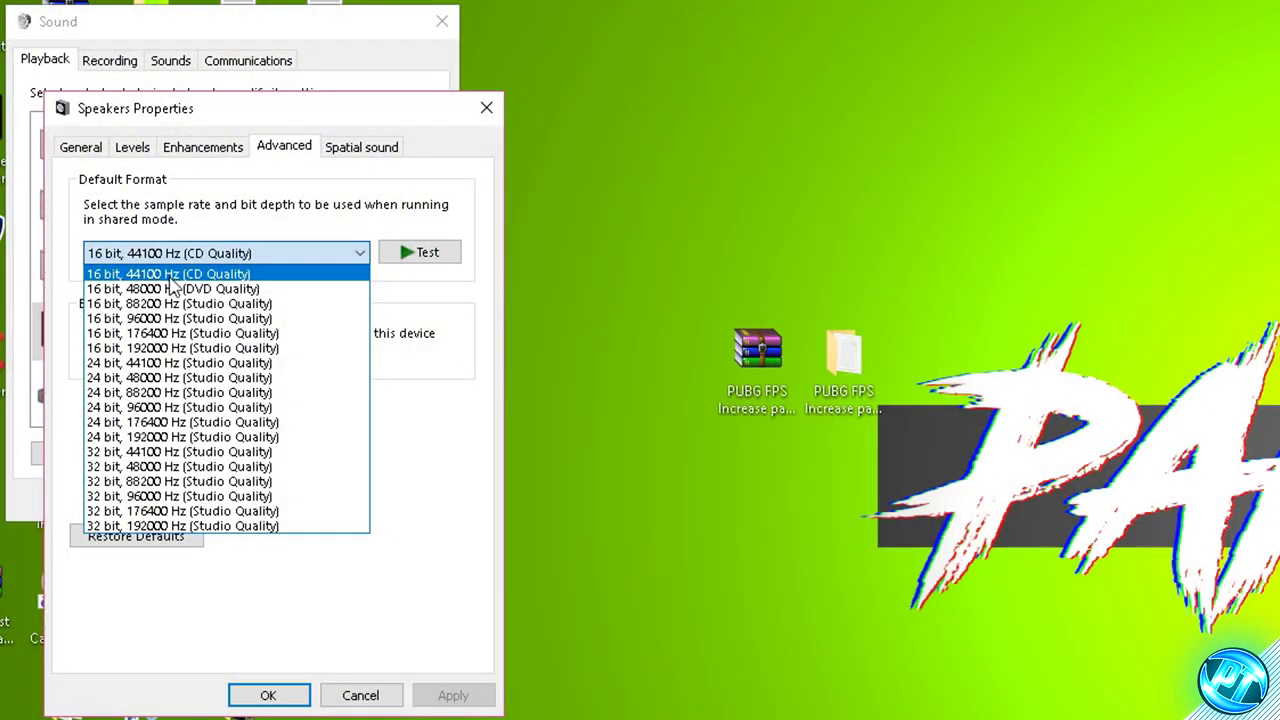
{"action": "left_click", "coordinate": [214, 278]}
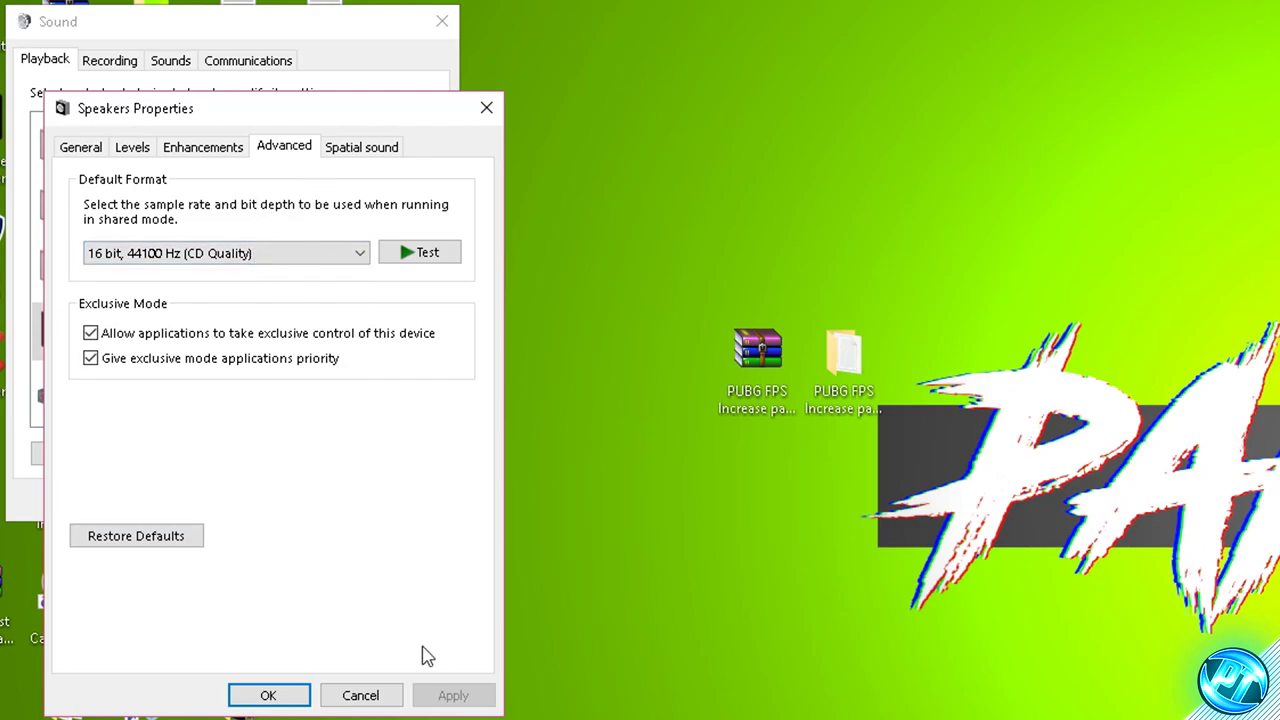
{"action": "left_click", "coordinate": [284, 694]}
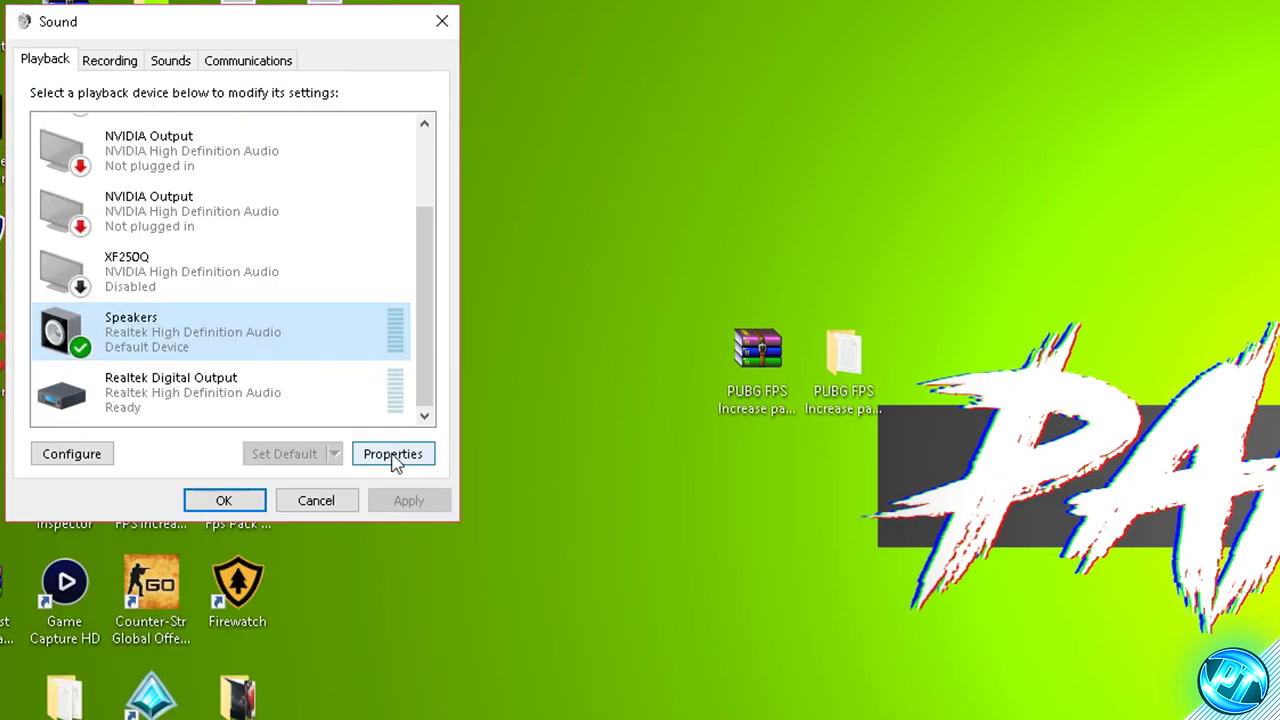
{"action": "left_click", "coordinate": [232, 502]}
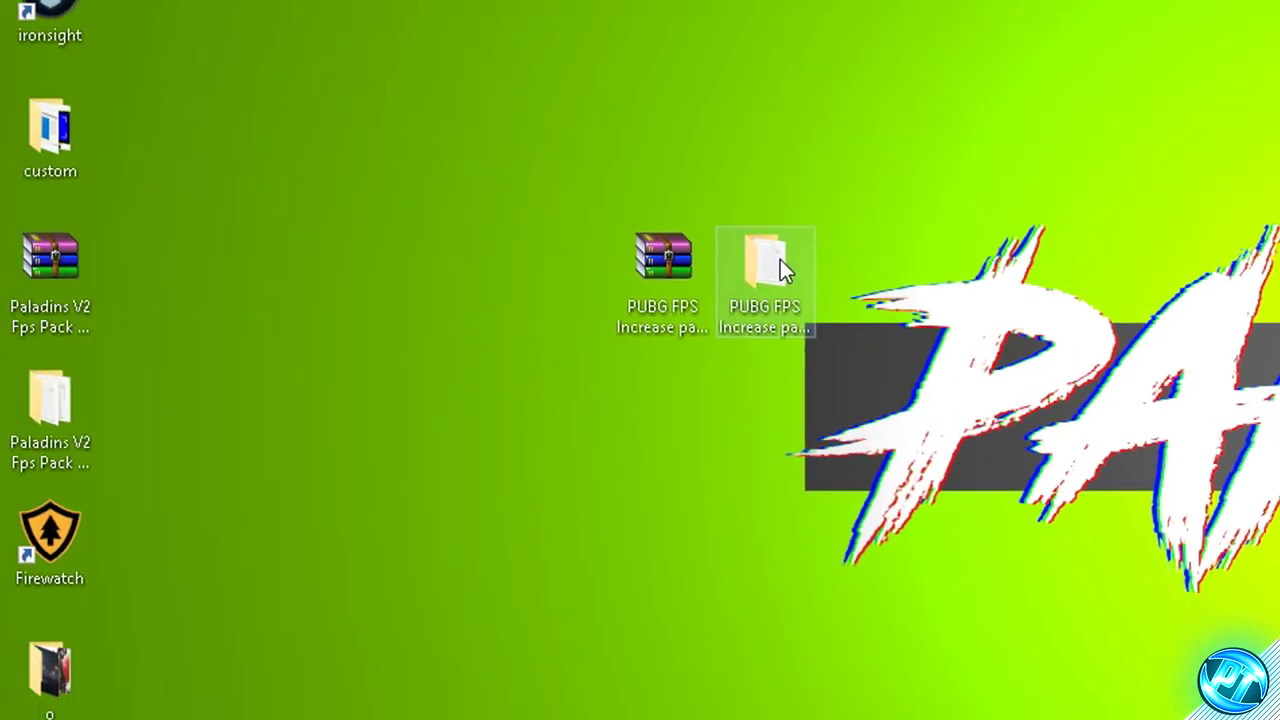
Launch nvidiaProfileInspector from the Optimizations folder of the PUBG FPS Increase pack
{"action": "double_click", "coordinate": [600, 290]}
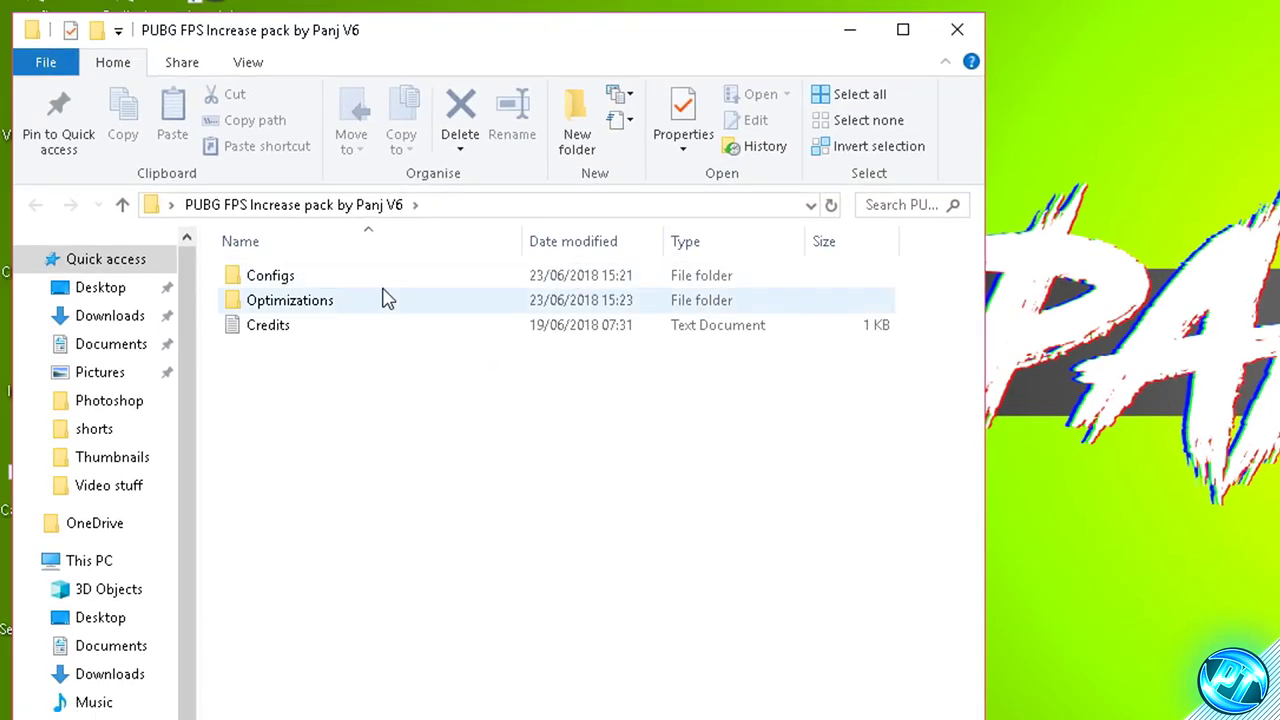
{"action": "double_click", "coordinate": [334, 304]}
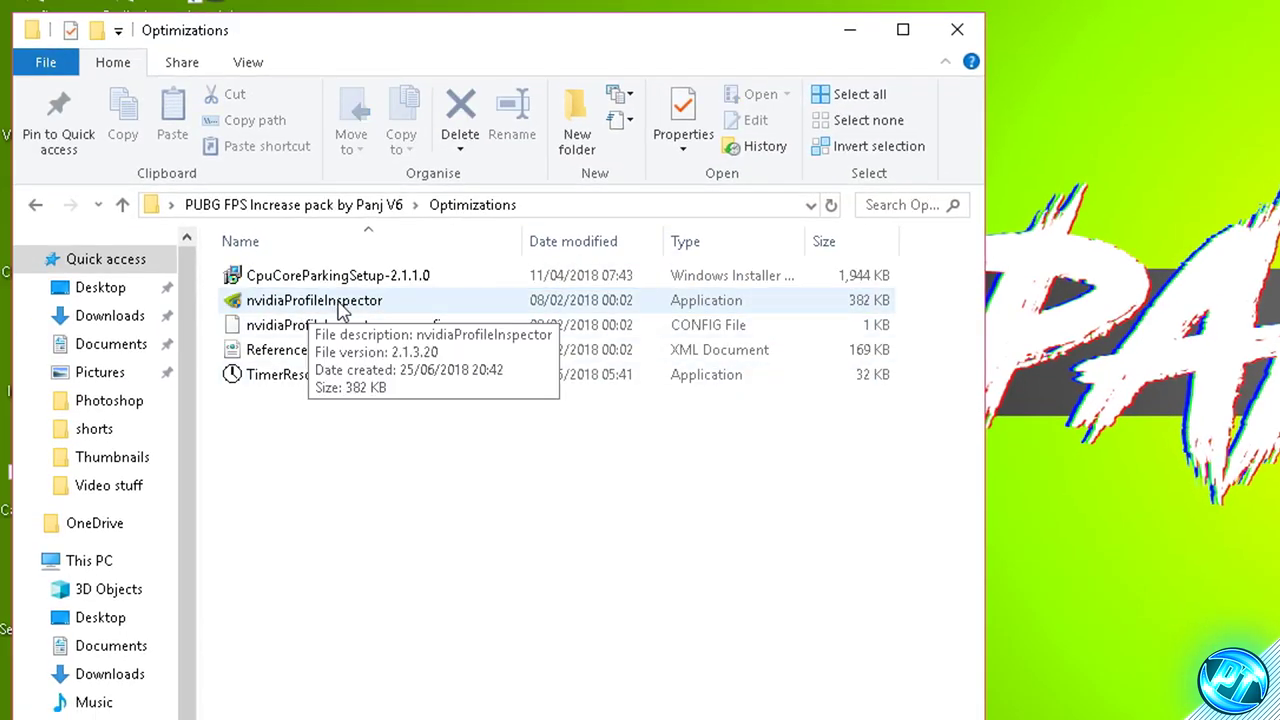
{"action": "left_click", "coordinate": [344, 311]}
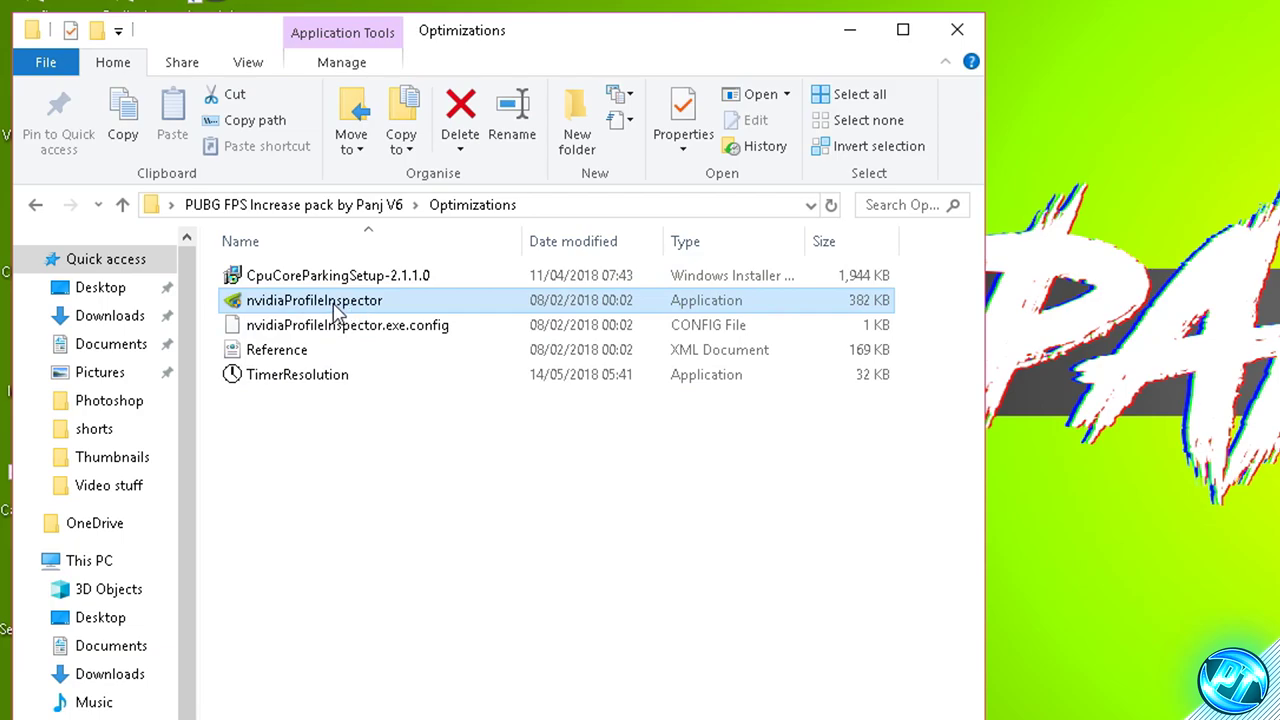
{"action": "double_click", "coordinate": [371, 298]}
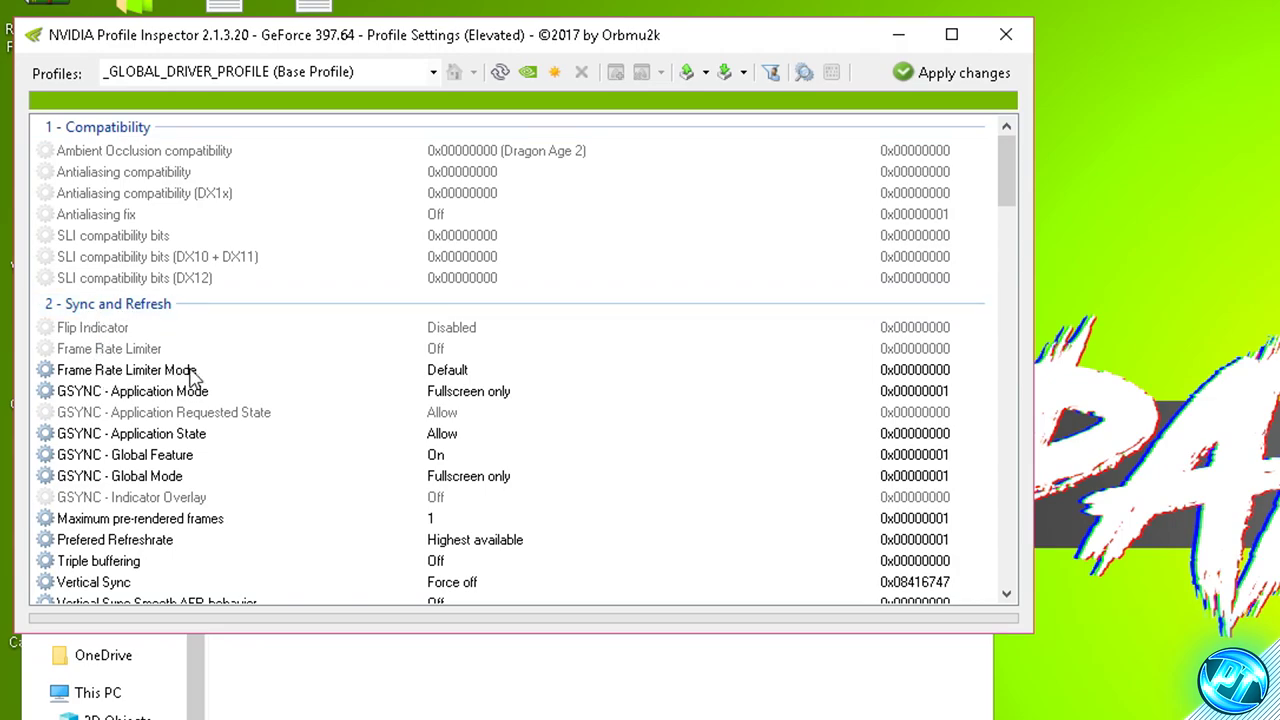
Set Frame Rate Limiter Mode to 0x00000004 PS_FRAMERATE_LIMITER_2_CONTROL_DELAY_FLIP_BY_FLIPMETERING, apply the changes and close the inspector
{"action": "left_click", "coordinate": [545, 370]}
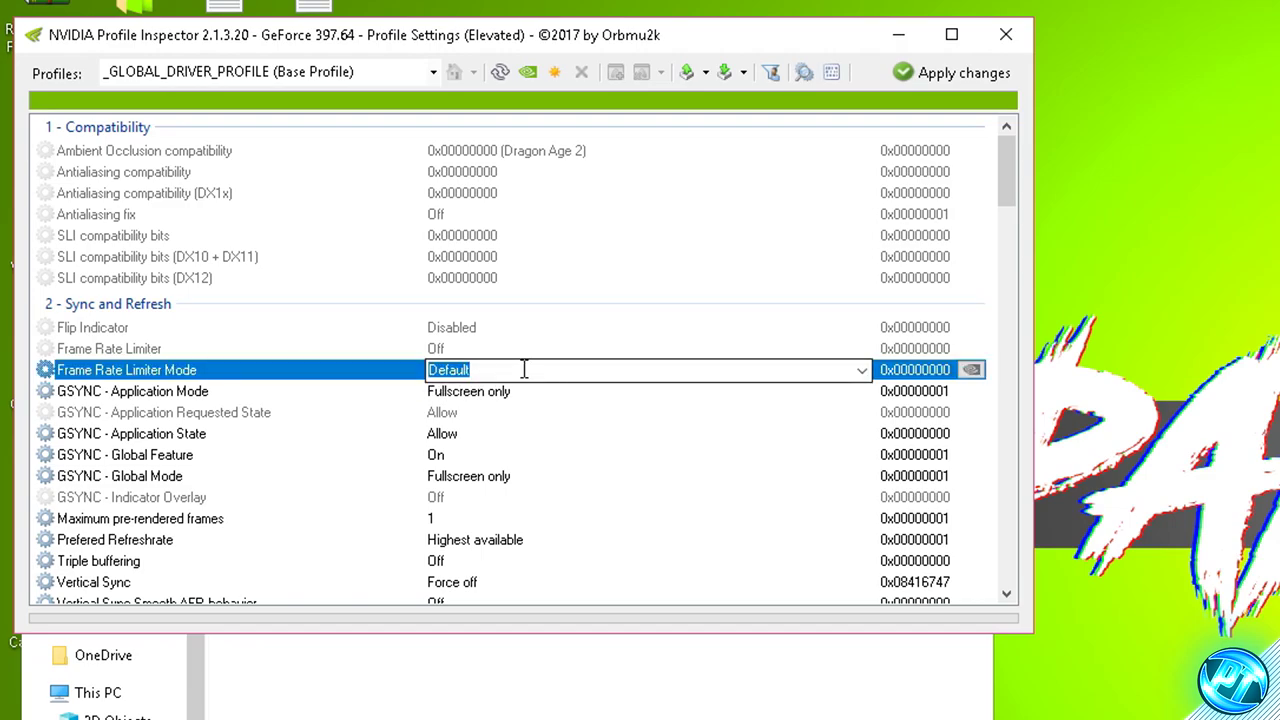
{"action": "left_click", "coordinate": [864, 374]}
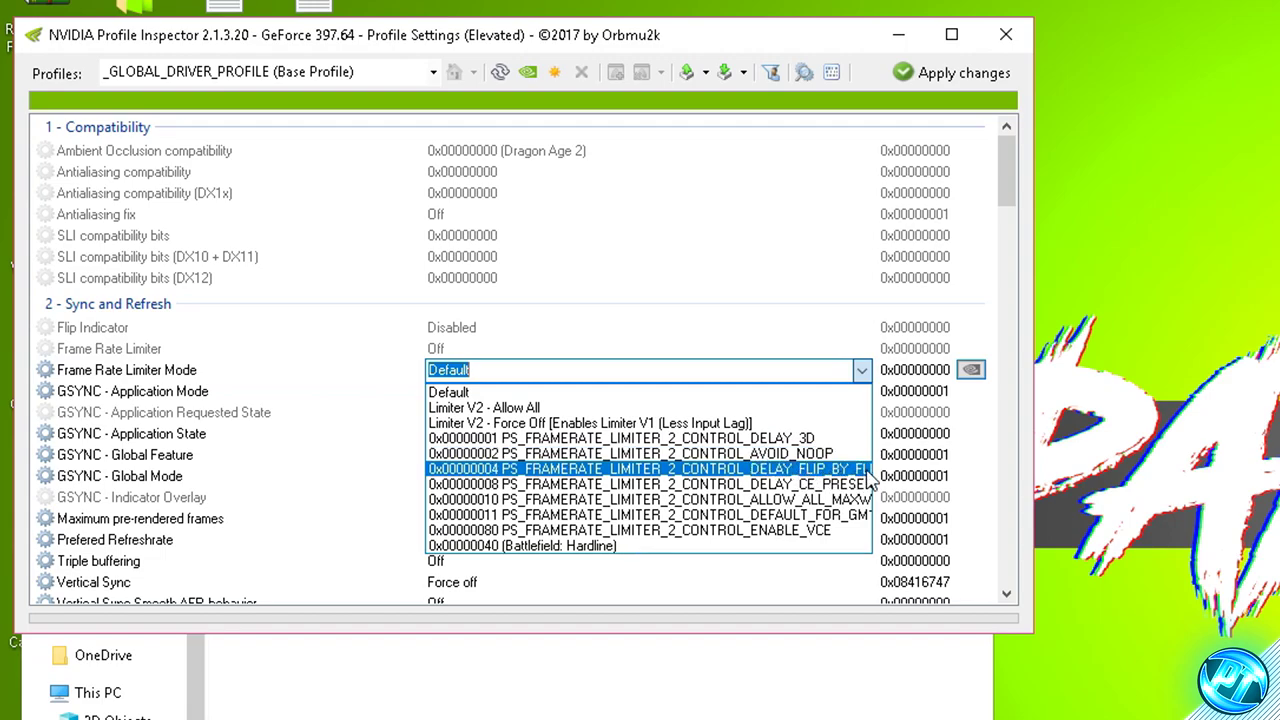
{"action": "left_click", "coordinate": [775, 474]}
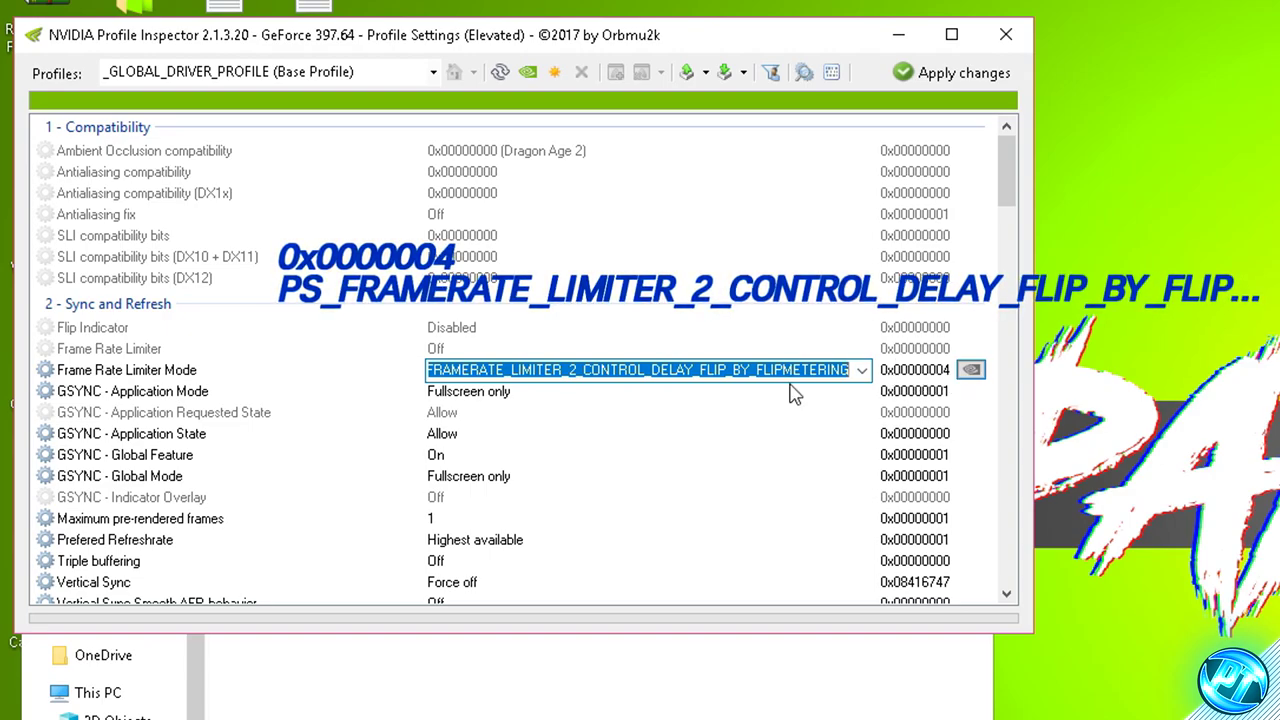
{"action": "left_click", "coordinate": [958, 74]}
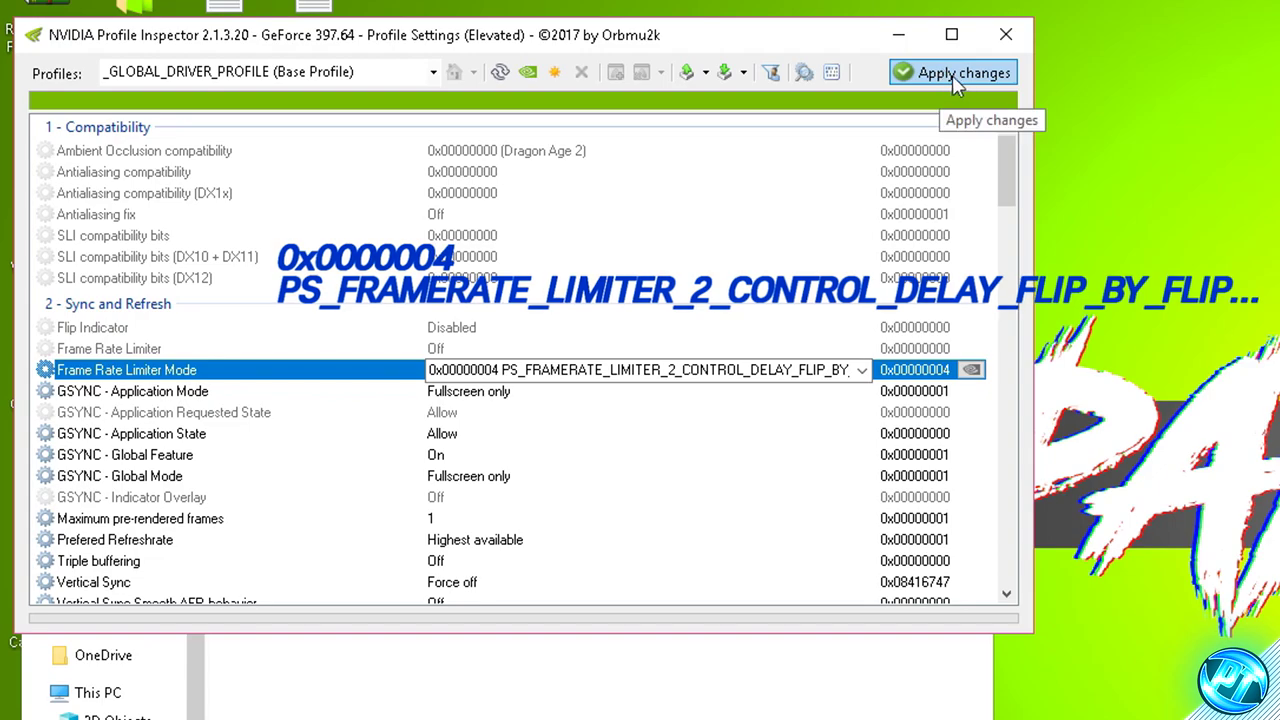
{"action": "left_click", "coordinate": [1006, 34]}
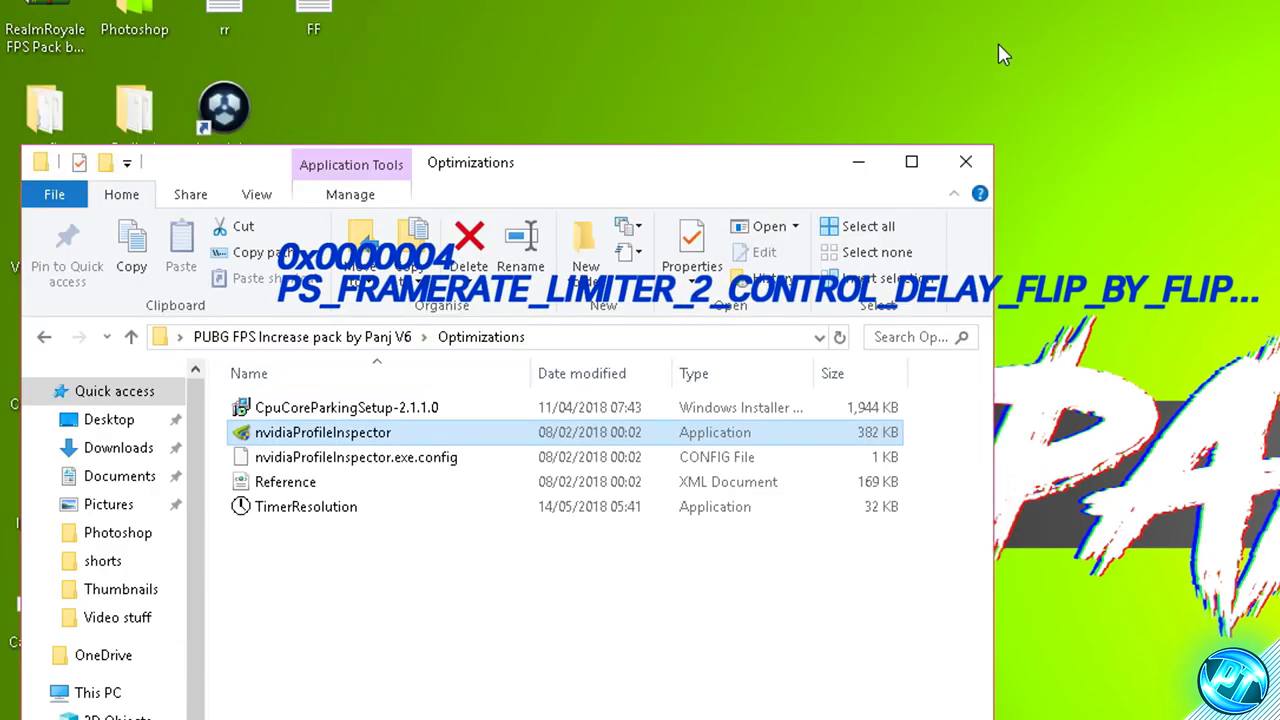
Reopen nvidiaProfileInspector to check the Frame Rate Limiter Mode, and close it and the Optimizations folder
{"action": "double_click", "coordinate": [417, 438]}
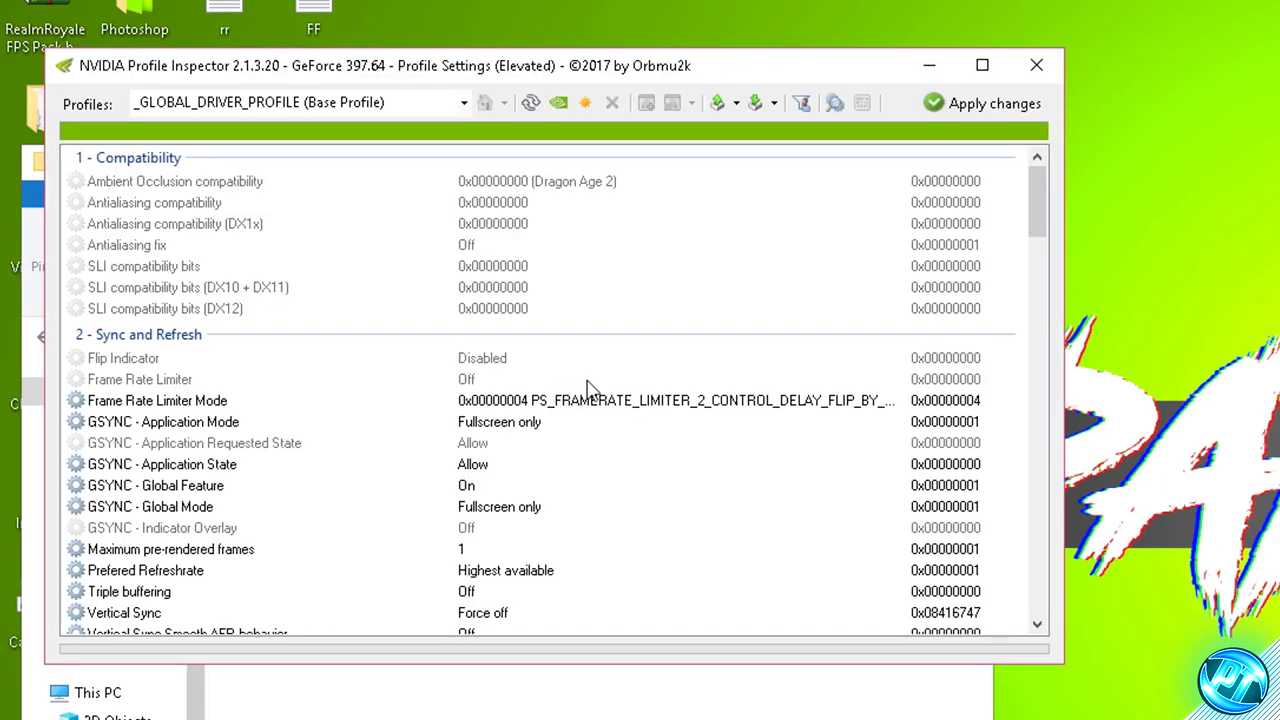
{"action": "left_click", "coordinate": [1036, 65]}
{"action": "left_click", "coordinate": [966, 161]}
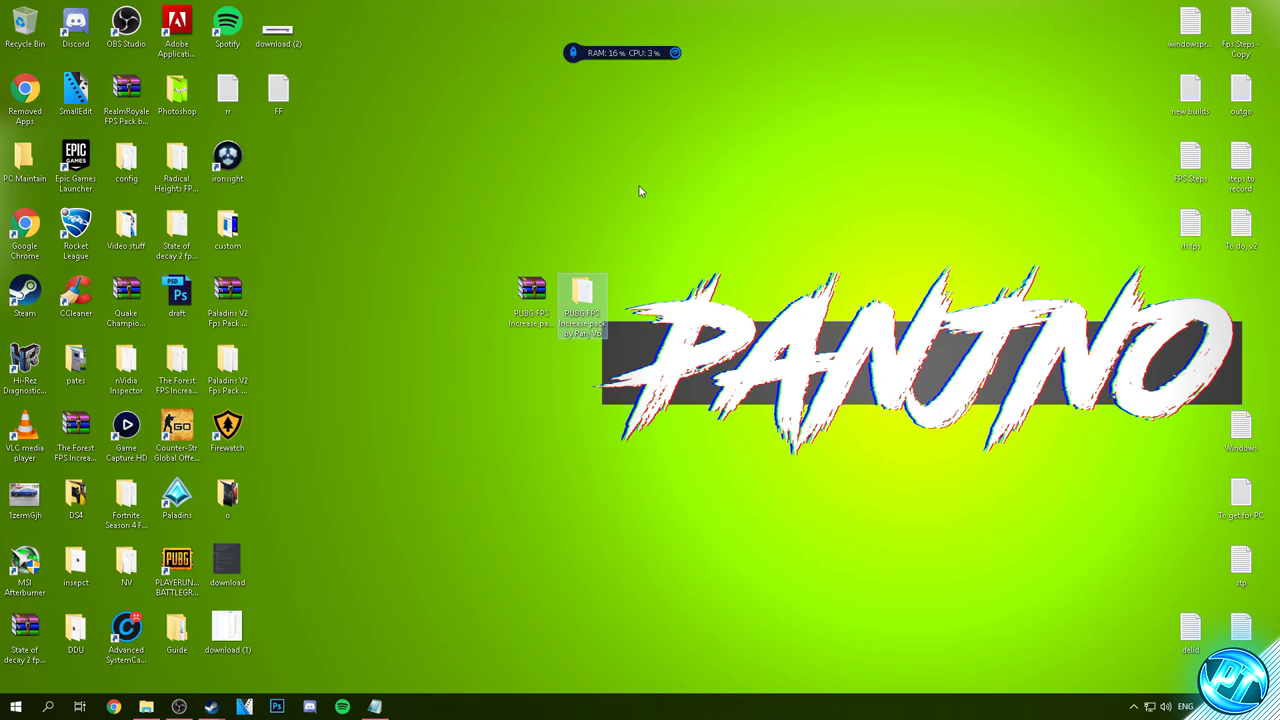
Search Windows for "power", open the power plan editor, review all plans in Power Options and open the Ultimate Performance plan's settings
{"action": "left_click", "coordinate": [481, 448]}
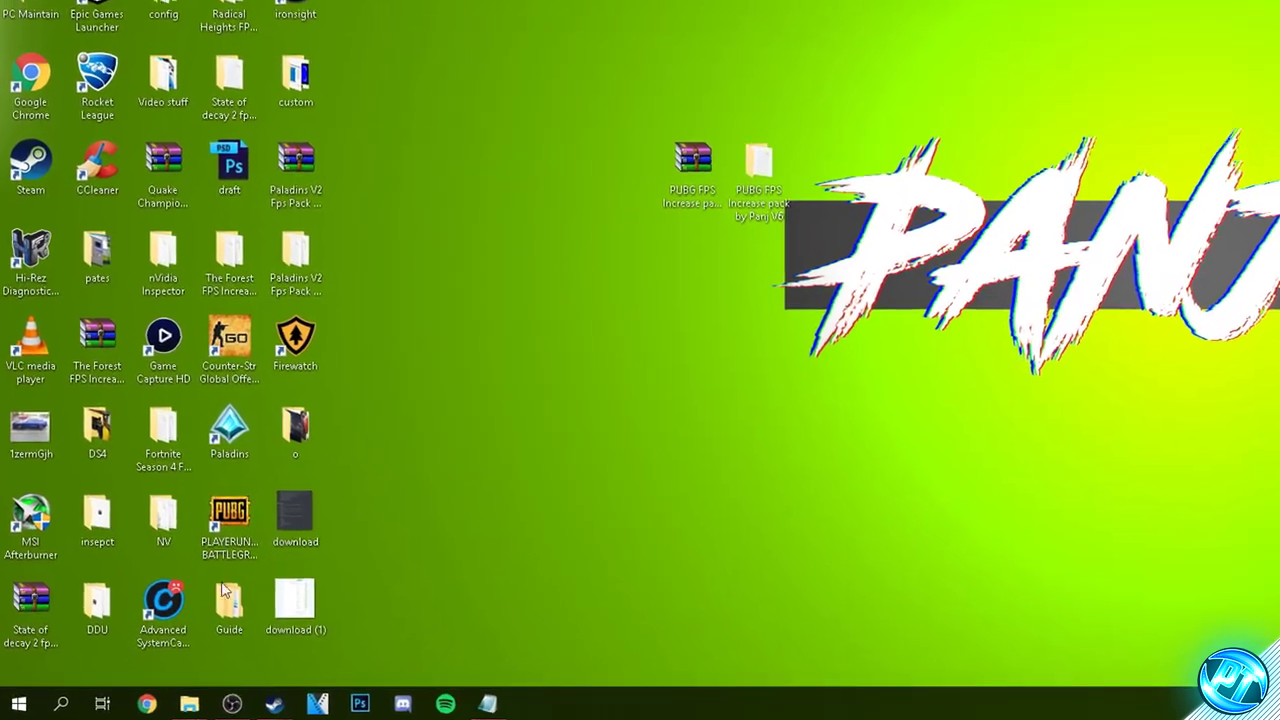
{"action": "left_click", "coordinate": [15, 706]}
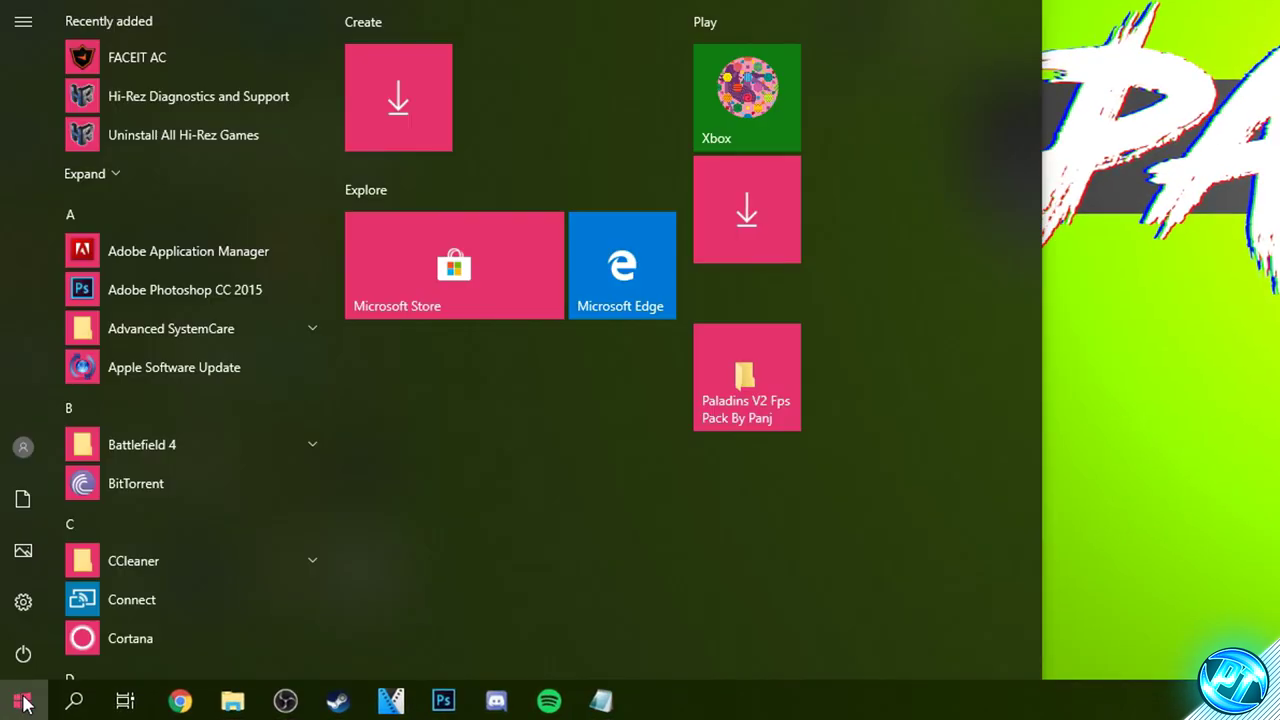
{"action": "type", "text": "power"}
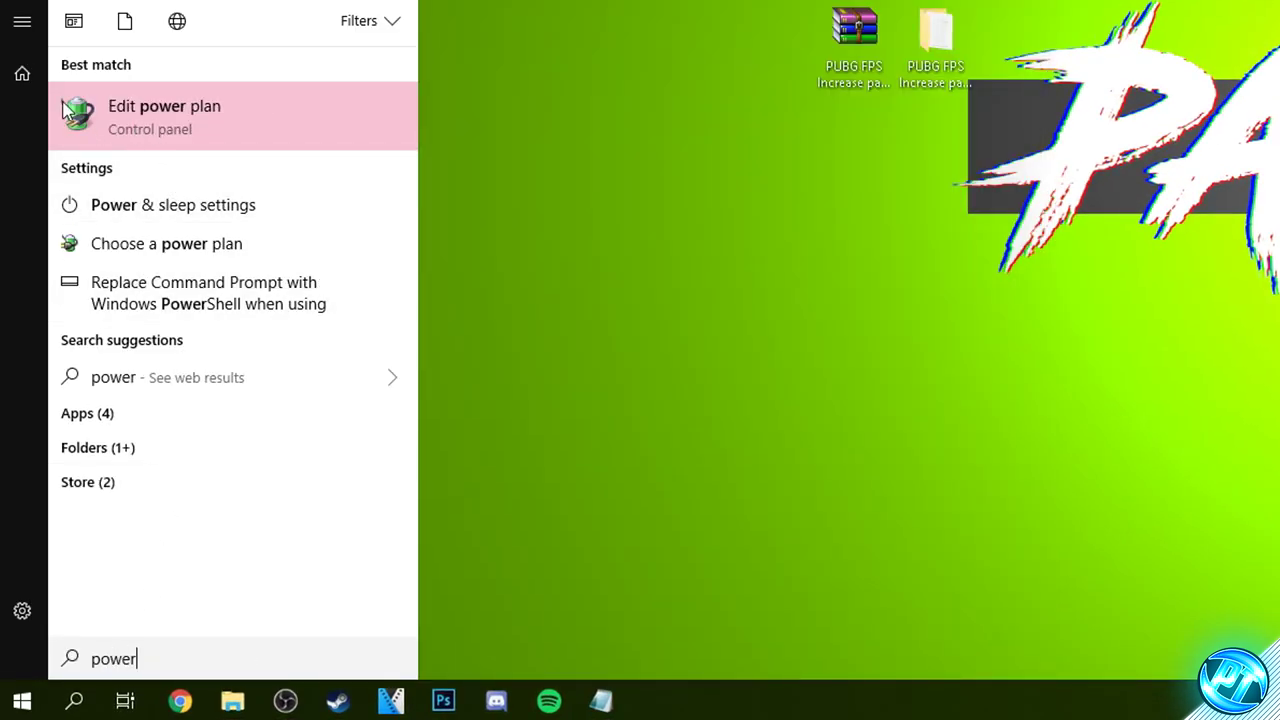
{"action": "left_click", "coordinate": [84, 118]}
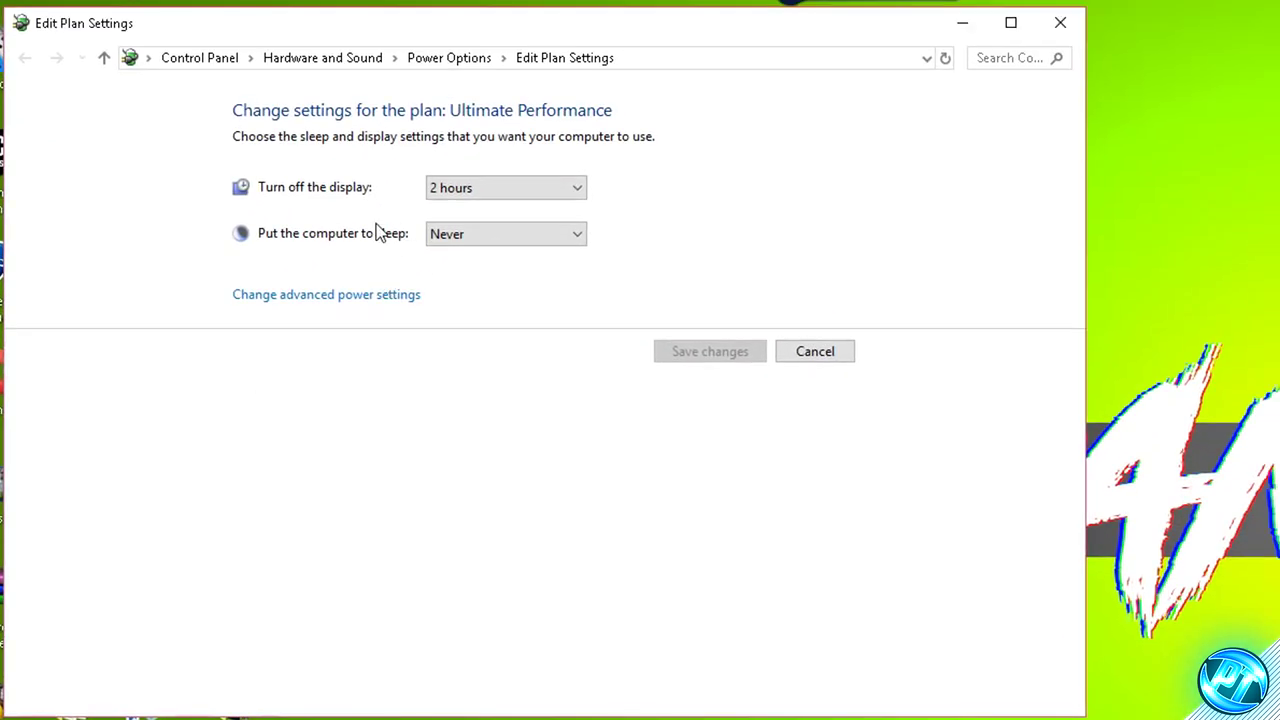
{"action": "left_click", "coordinate": [449, 58]}
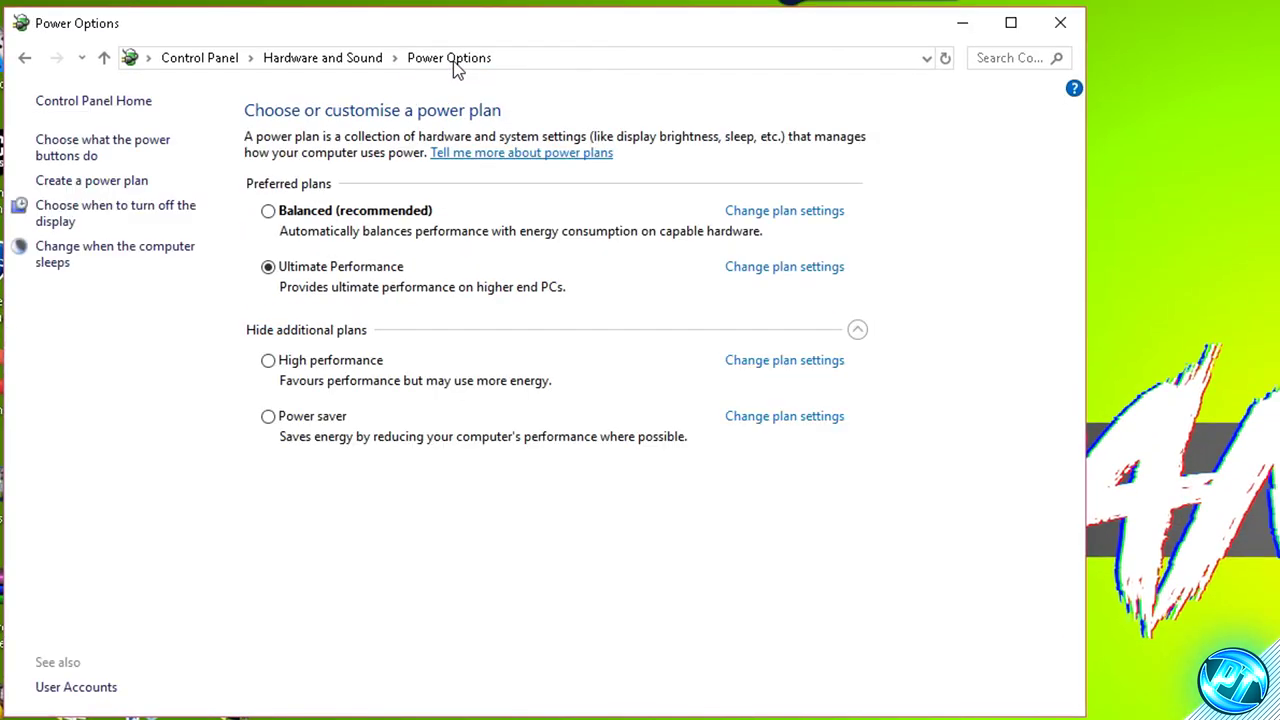
{"action": "left_click", "coordinate": [858, 331]}
{"action": "left_click", "coordinate": [855, 333]}
{"action": "left_click", "coordinate": [794, 268]}
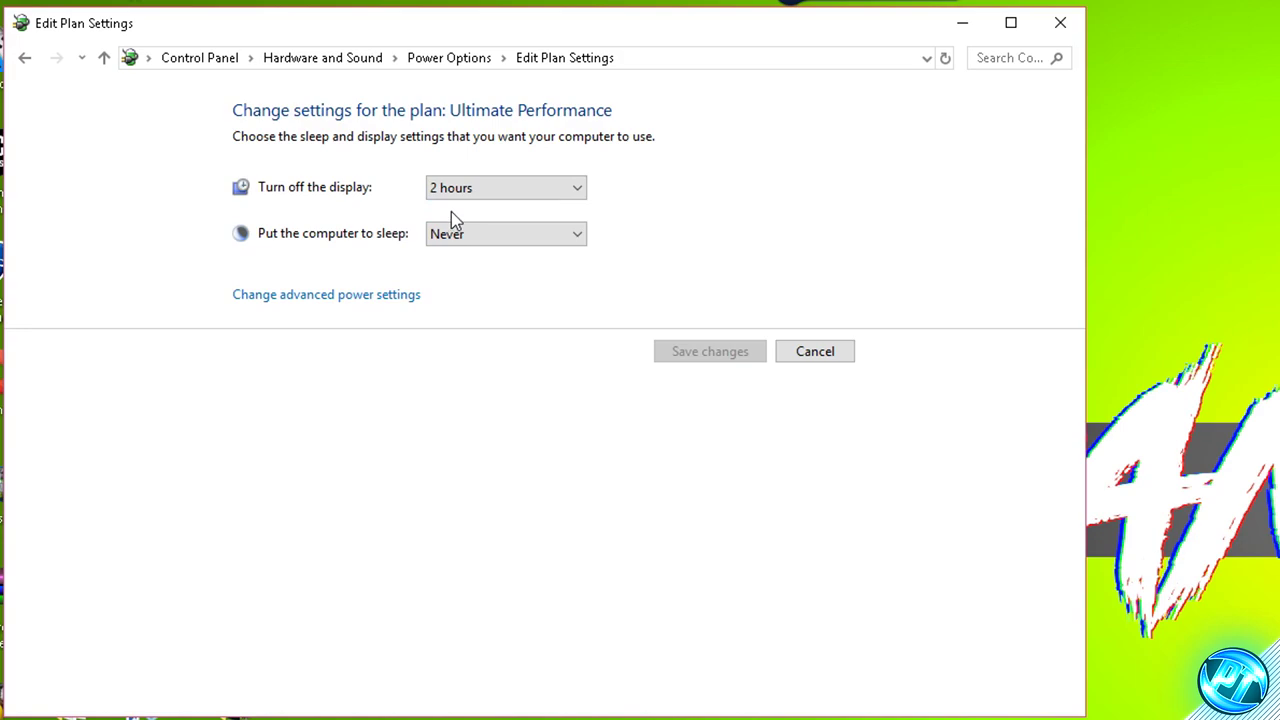
In the plan's advanced power settings, set the hard disk turn-off time to 0 minutes and apply it
{"action": "left_click", "coordinate": [323, 295]}
{"action": "left_click", "coordinate": [205, 316]}
{"action": "left_click", "coordinate": [220, 340]}
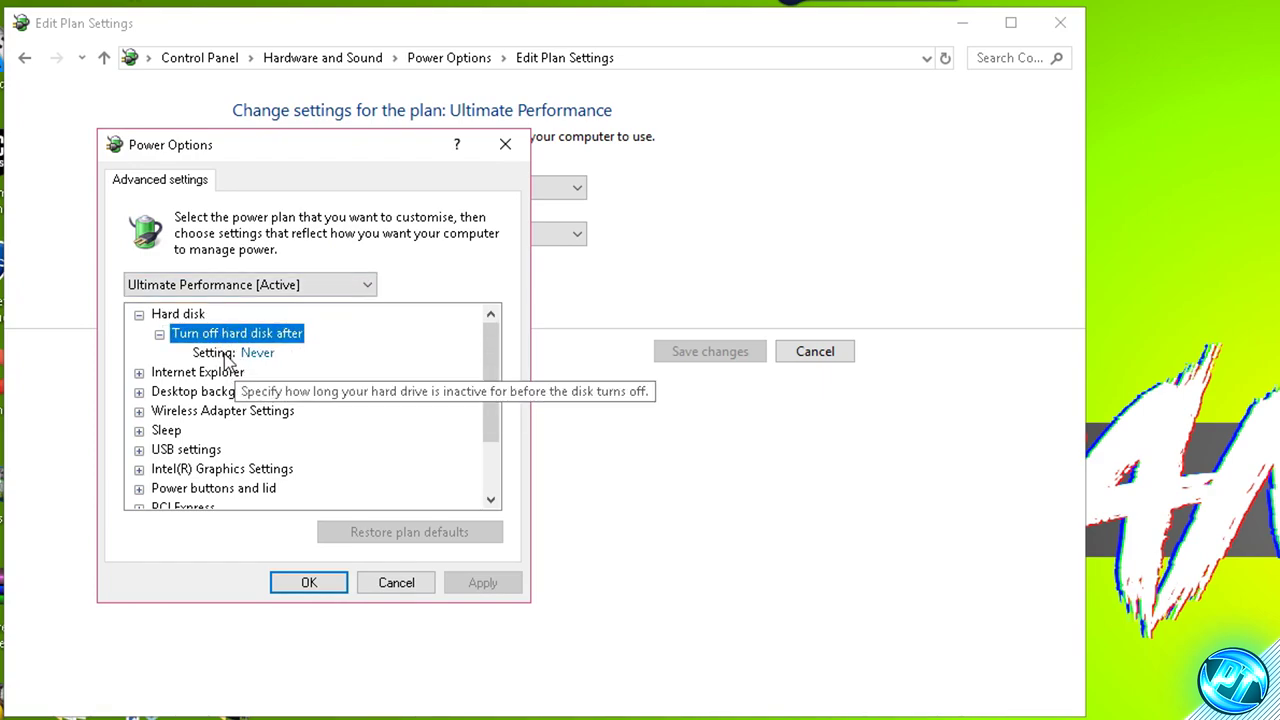
{"action": "left_click", "coordinate": [262, 355]}
{"action": "type", "text": "0"}
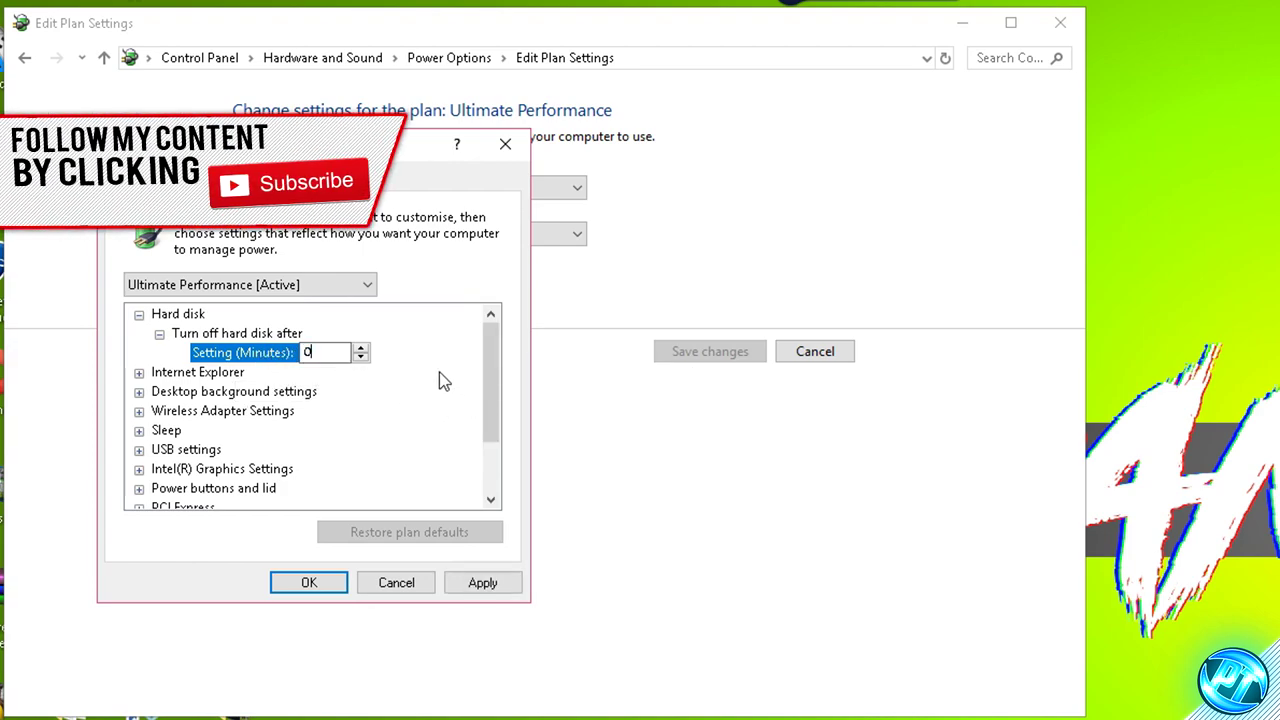
{"action": "left_click", "coordinate": [483, 582]}
Edit the minimum processor state under Processor power management, apply and accept the advanced settings, and close the plan window
{"action": "left_click_drag", "start_coordinate": [489, 360], "coordinate": [486, 434]}
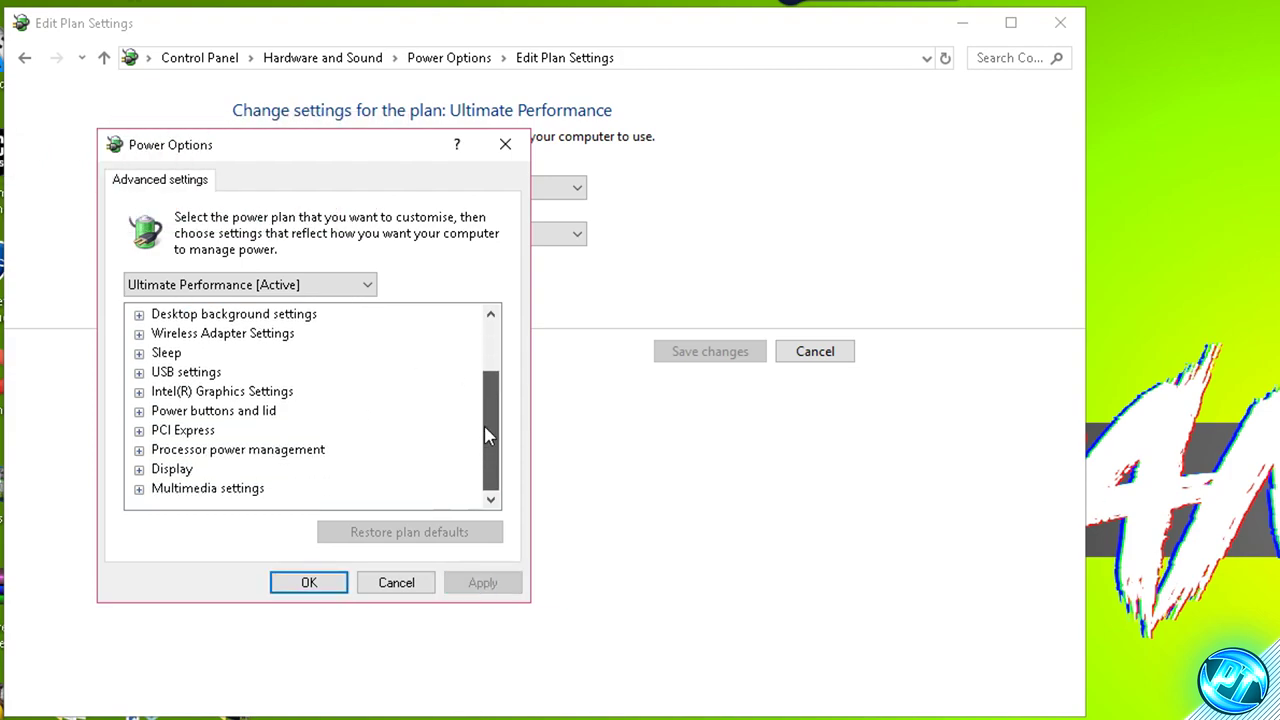
{"action": "left_click", "coordinate": [139, 450]}
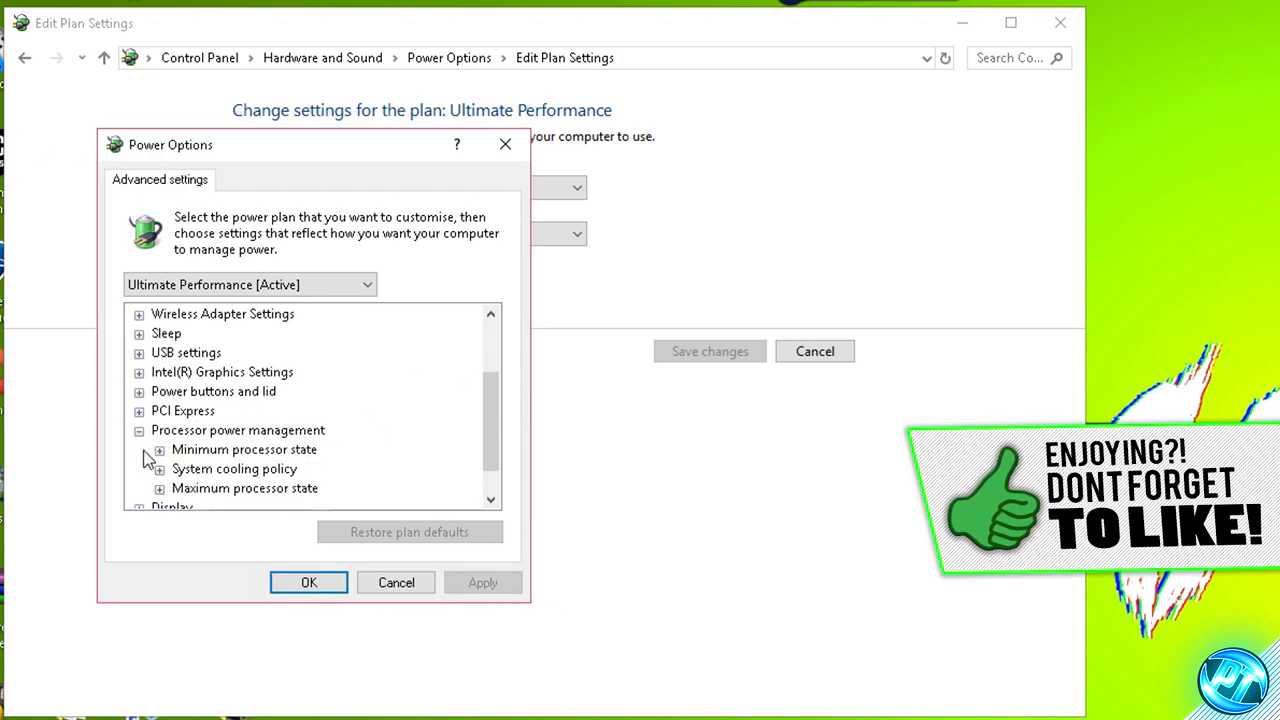
{"action": "left_click", "coordinate": [159, 450]}
{"action": "left_click", "coordinate": [160, 450]}
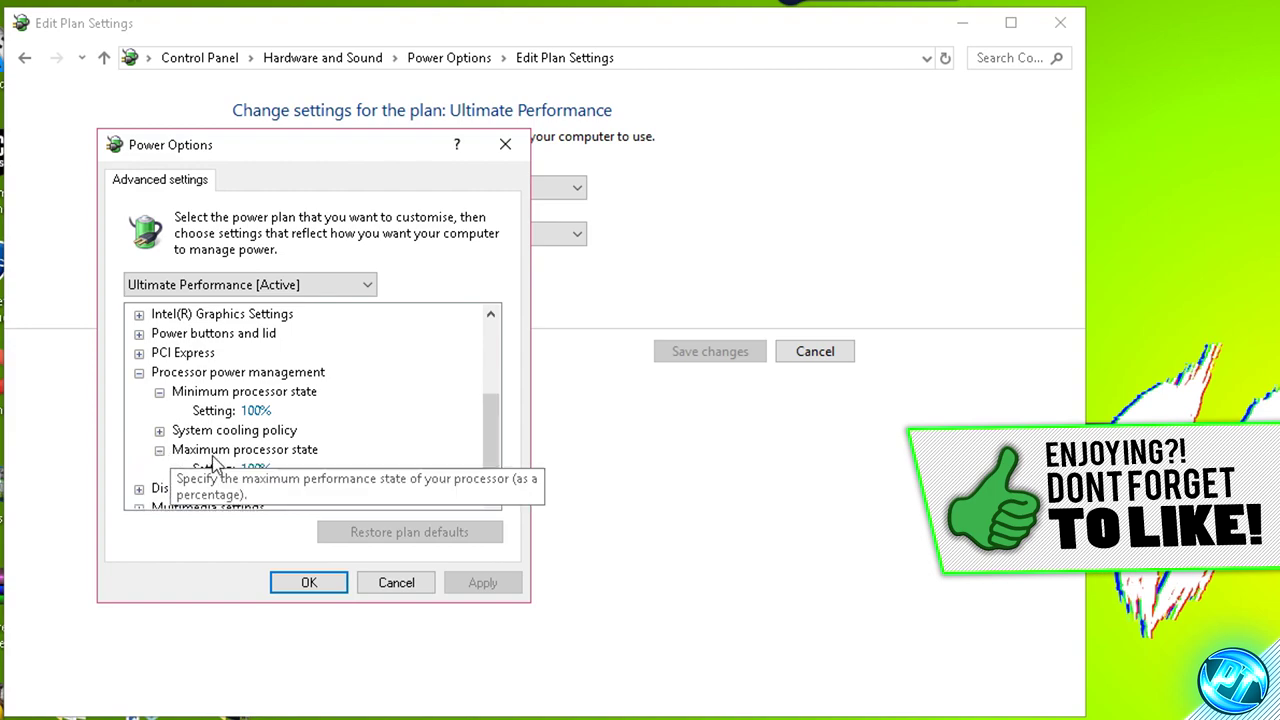
{"action": "left_click", "coordinate": [255, 410]}
{"action": "double_click", "coordinate": [298, 412]}
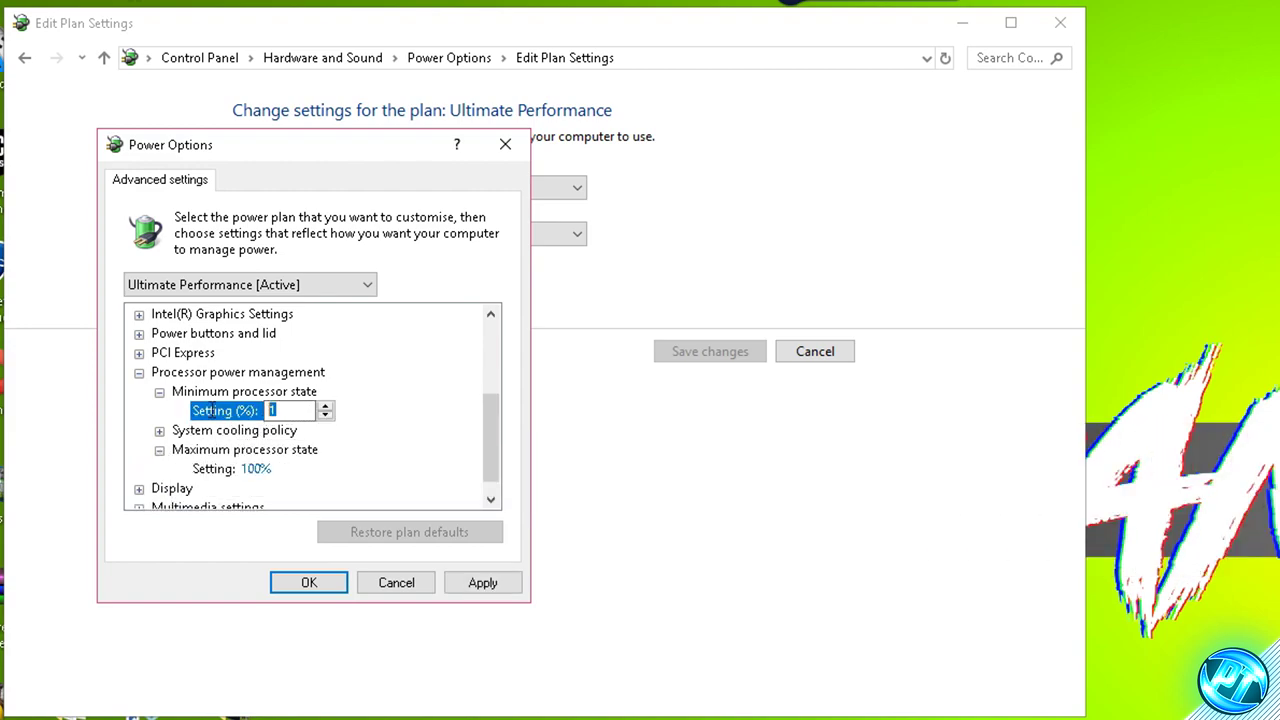
{"action": "left_click", "coordinate": [480, 582]}
{"action": "left_click", "coordinate": [318, 583]}
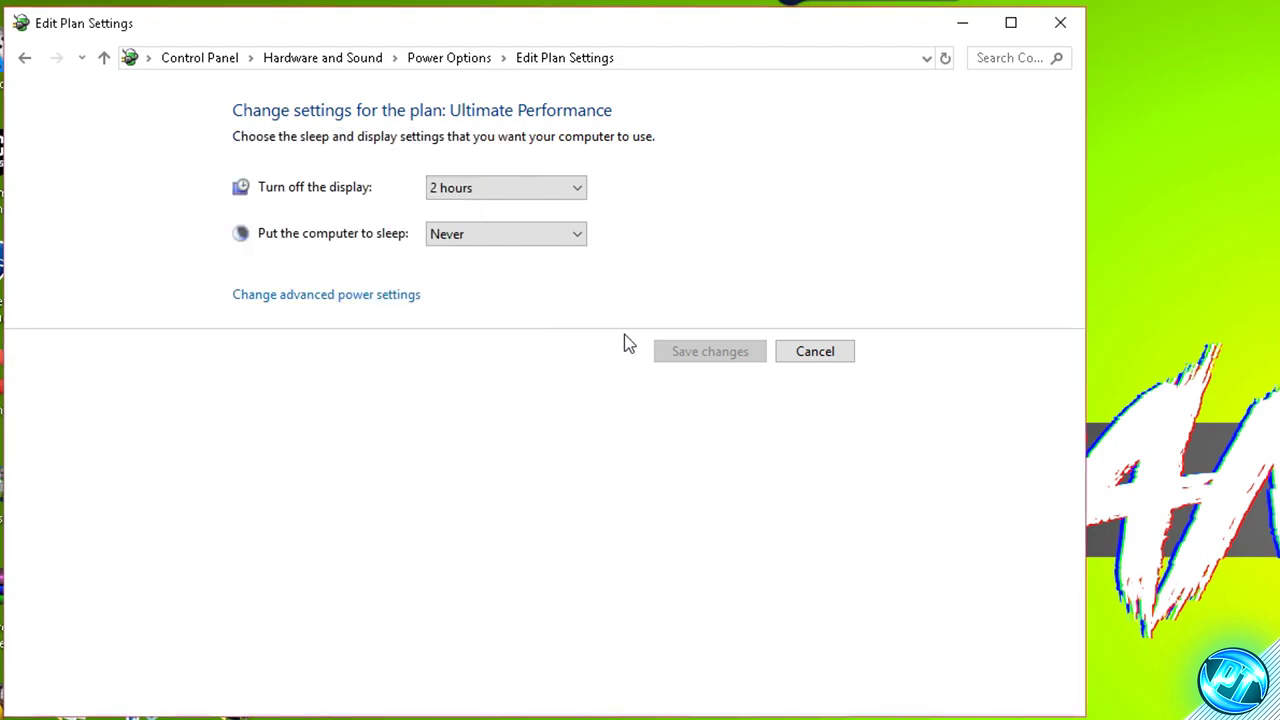
{"action": "left_click", "coordinate": [1060, 22]}
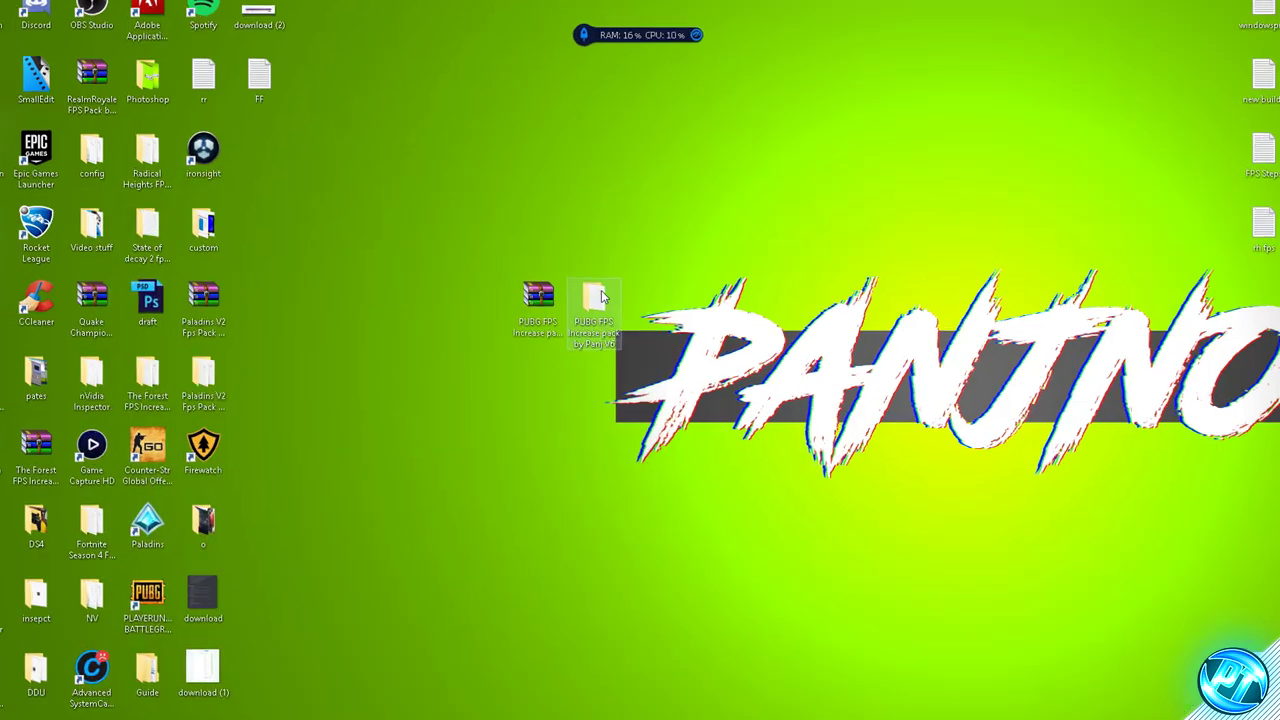
Launch CpuCoreParkingSetup-2.1.1.0 from the PUBG FPS Increase pack's Optimizations folder and minimize the folder window
{"action": "double_click", "coordinate": [598, 297]}
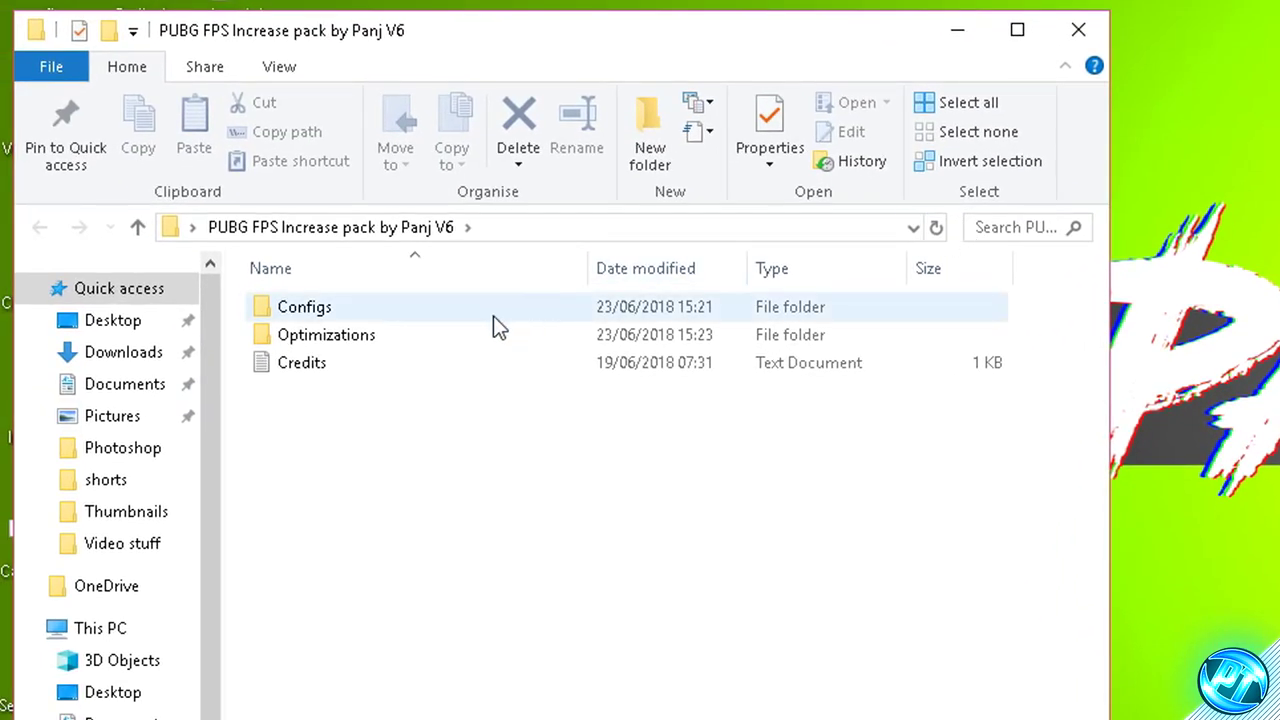
{"action": "double_click", "coordinate": [409, 338]}
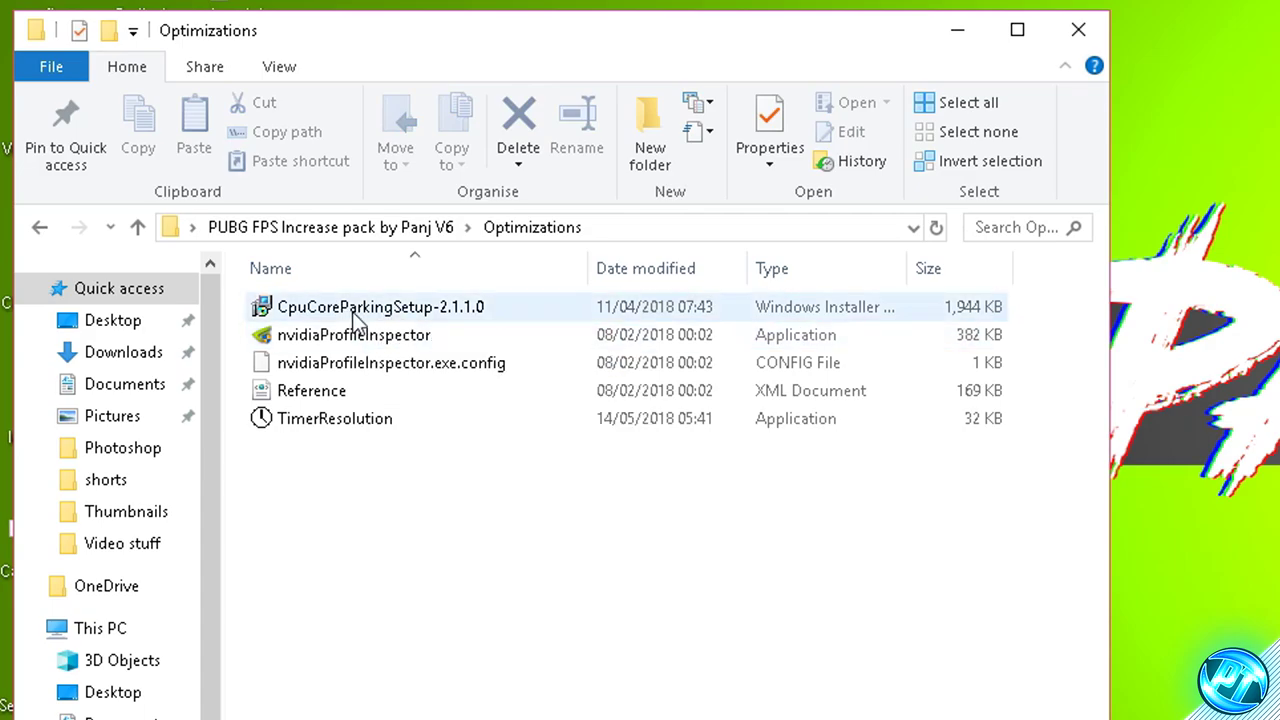
{"action": "left_click", "coordinate": [305, 310]}
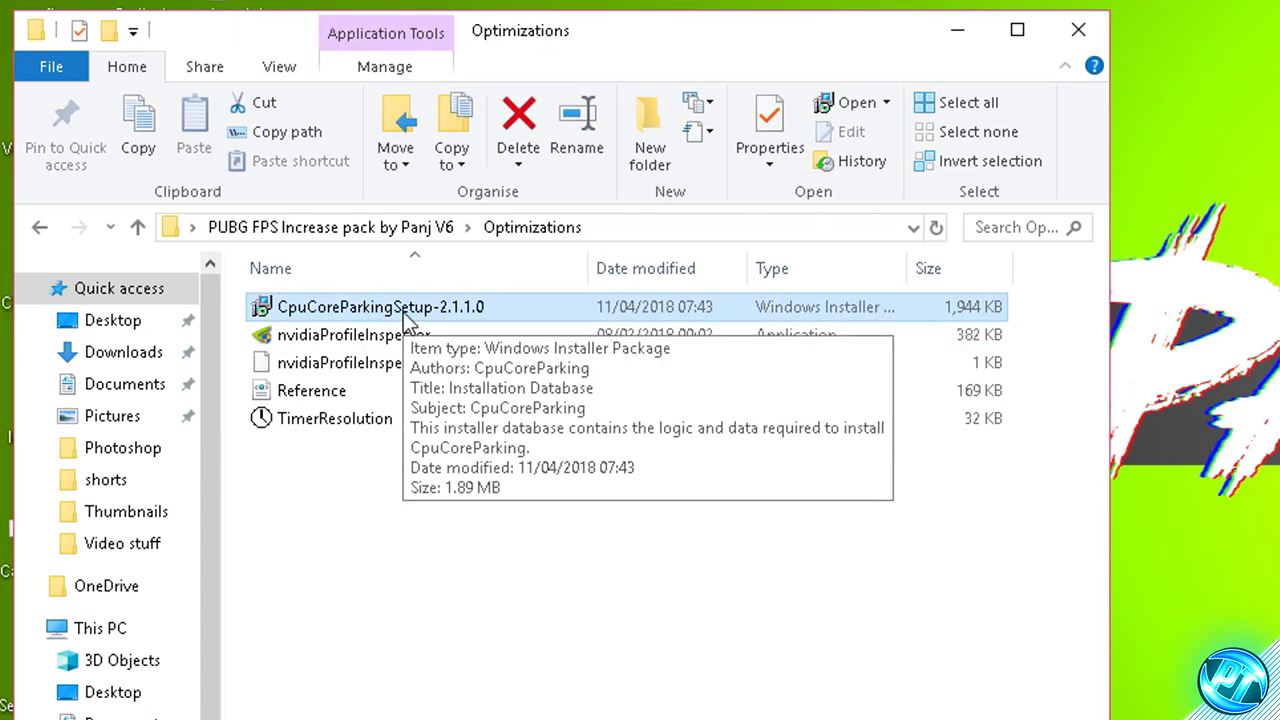
{"action": "double_click", "coordinate": [418, 315]}
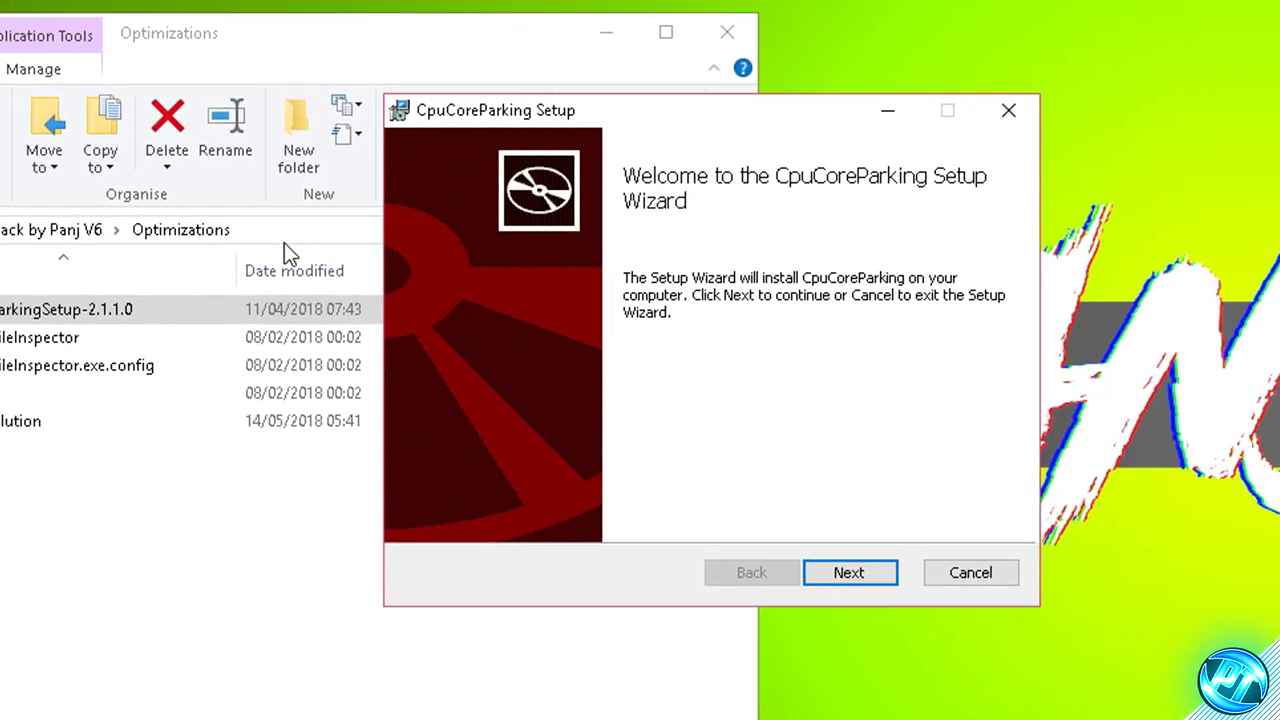
{"action": "left_click", "coordinate": [960, 36]}
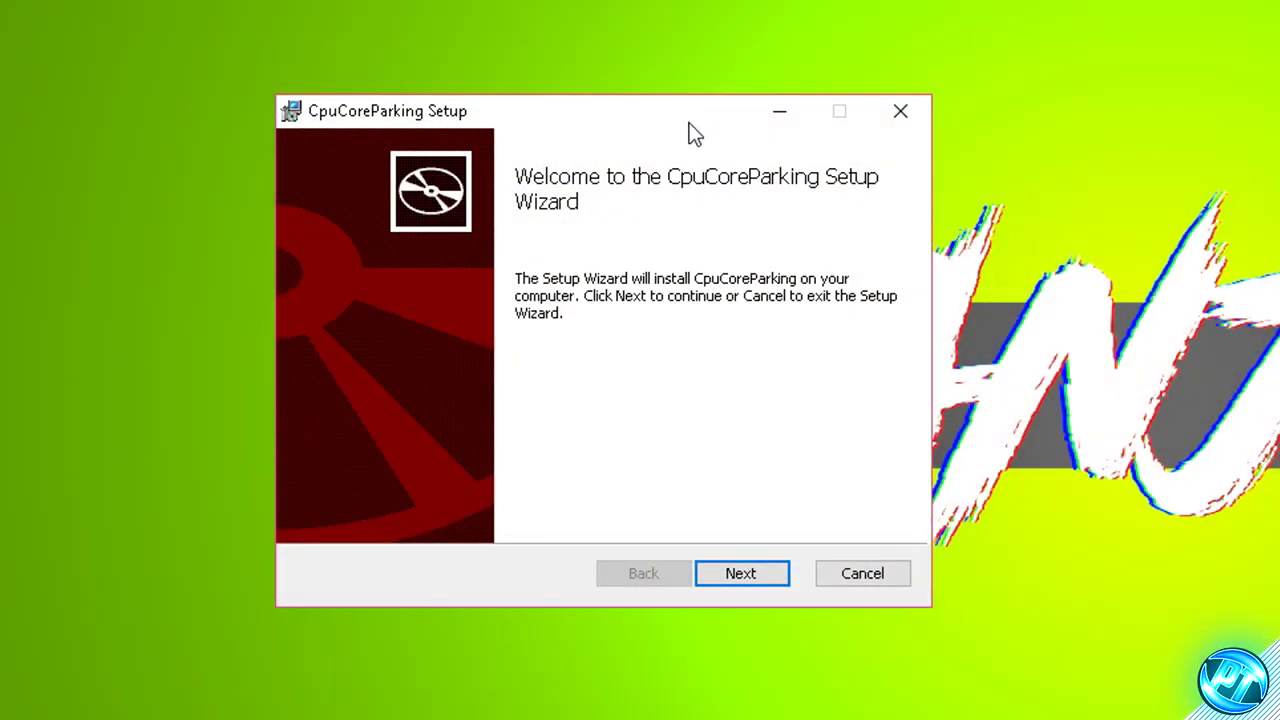
Install CpuCoreParking to the default folder, accepting the license agreement, and finish setup with CpuCoreParking3.exe set to launch
{"action": "left_click", "coordinate": [758, 572]}
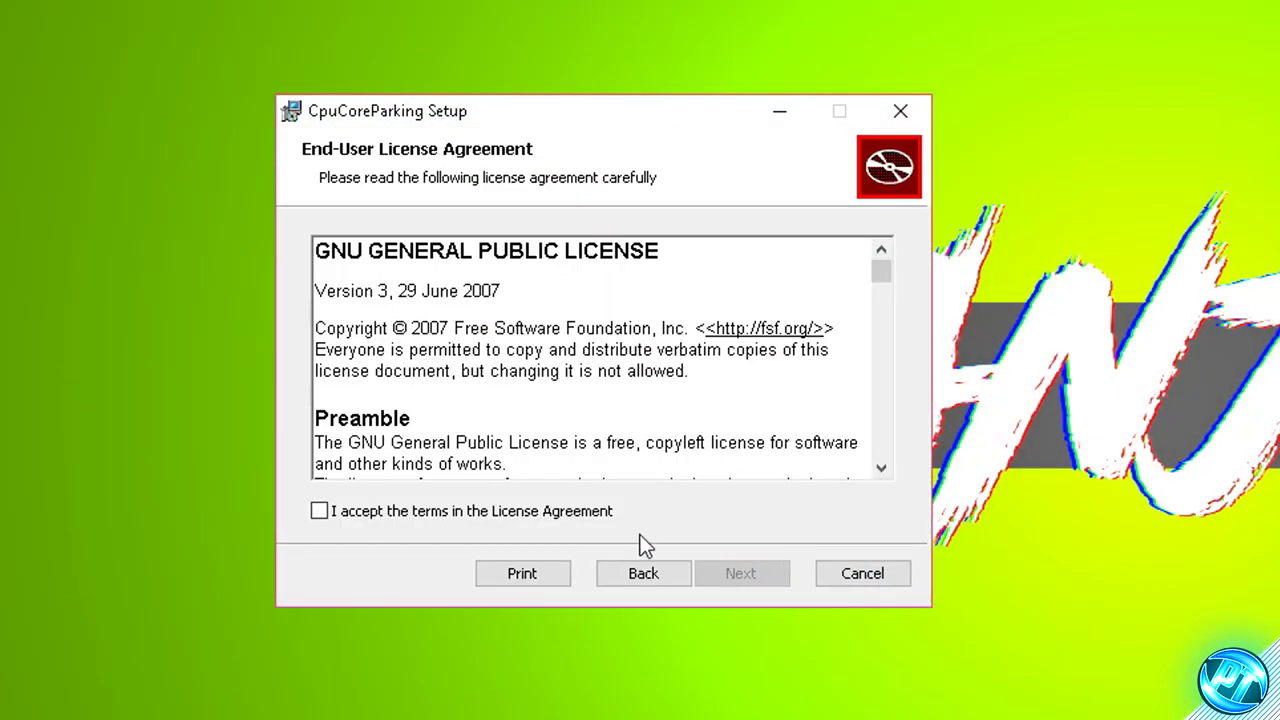
{"action": "left_click", "coordinate": [362, 513]}
{"action": "left_click", "coordinate": [745, 570]}
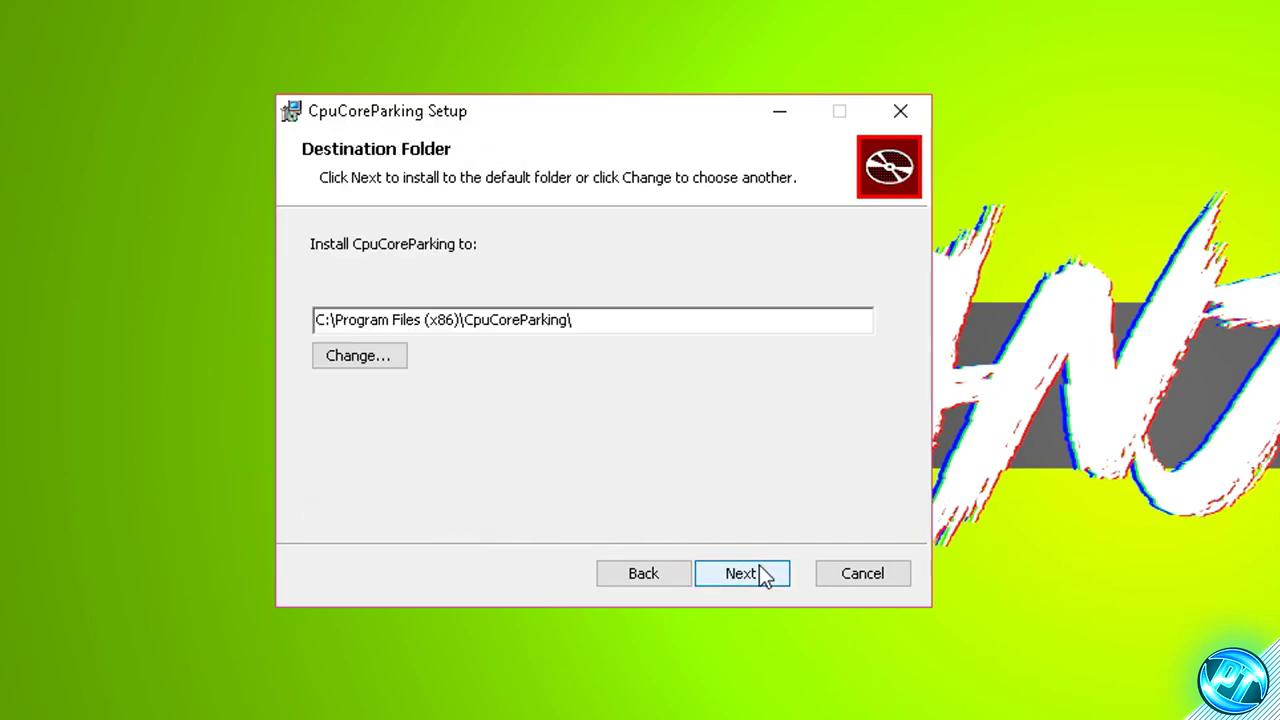
{"action": "left_click", "coordinate": [746, 572]}
{"action": "left_click", "coordinate": [744, 572]}
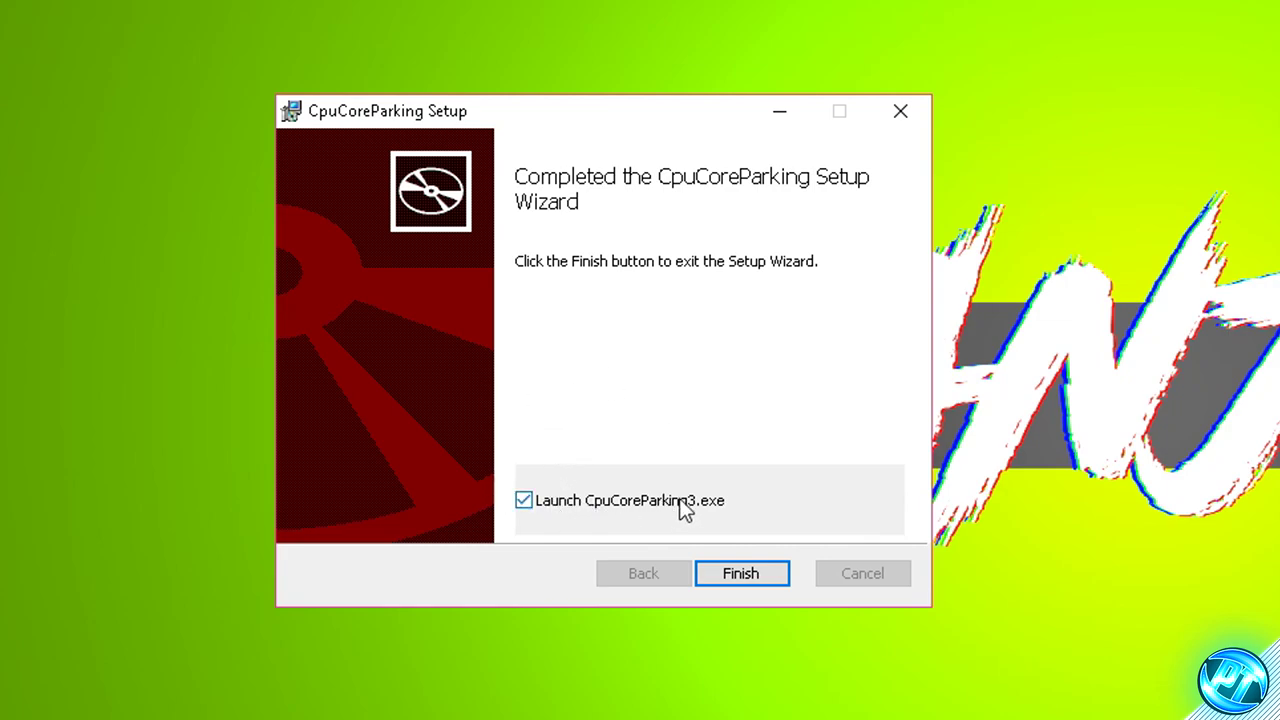
{"action": "left_click", "coordinate": [722, 572]}
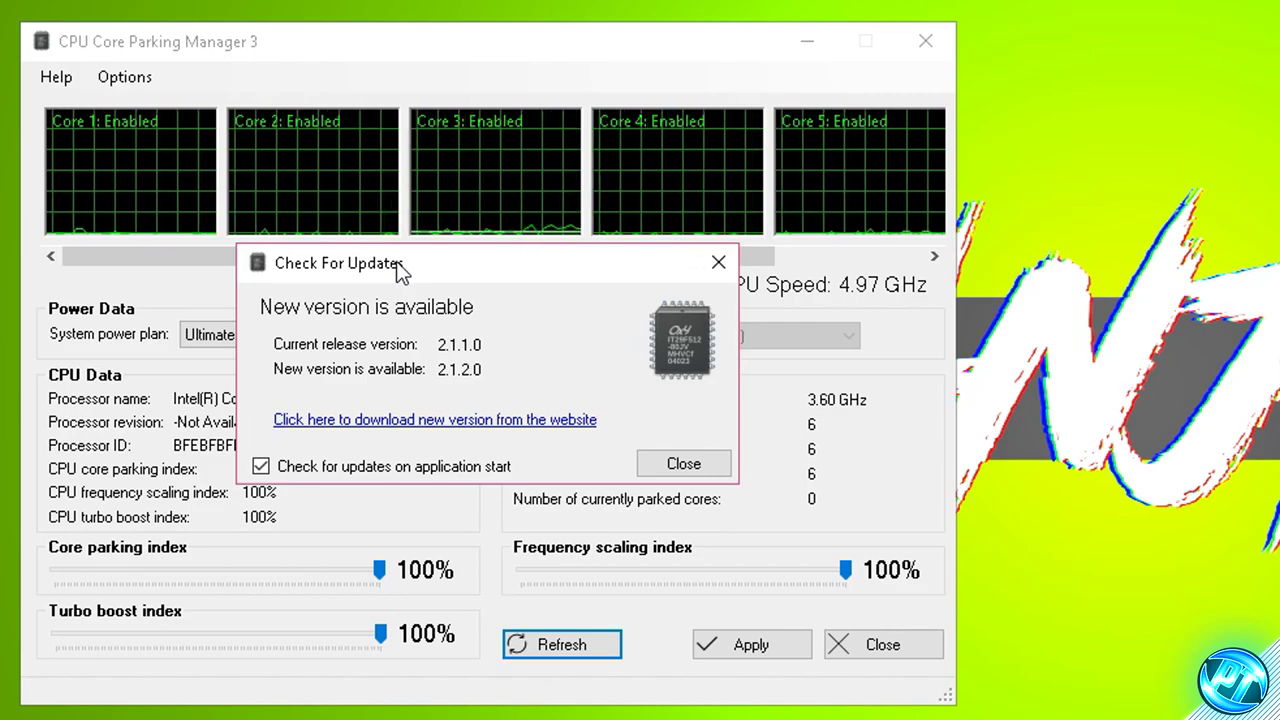
Dismiss the update notice in CPU Core Parking Manager 3 and choose Ultimate Performance as the system power plan
{"action": "left_click", "coordinate": [677, 462]}
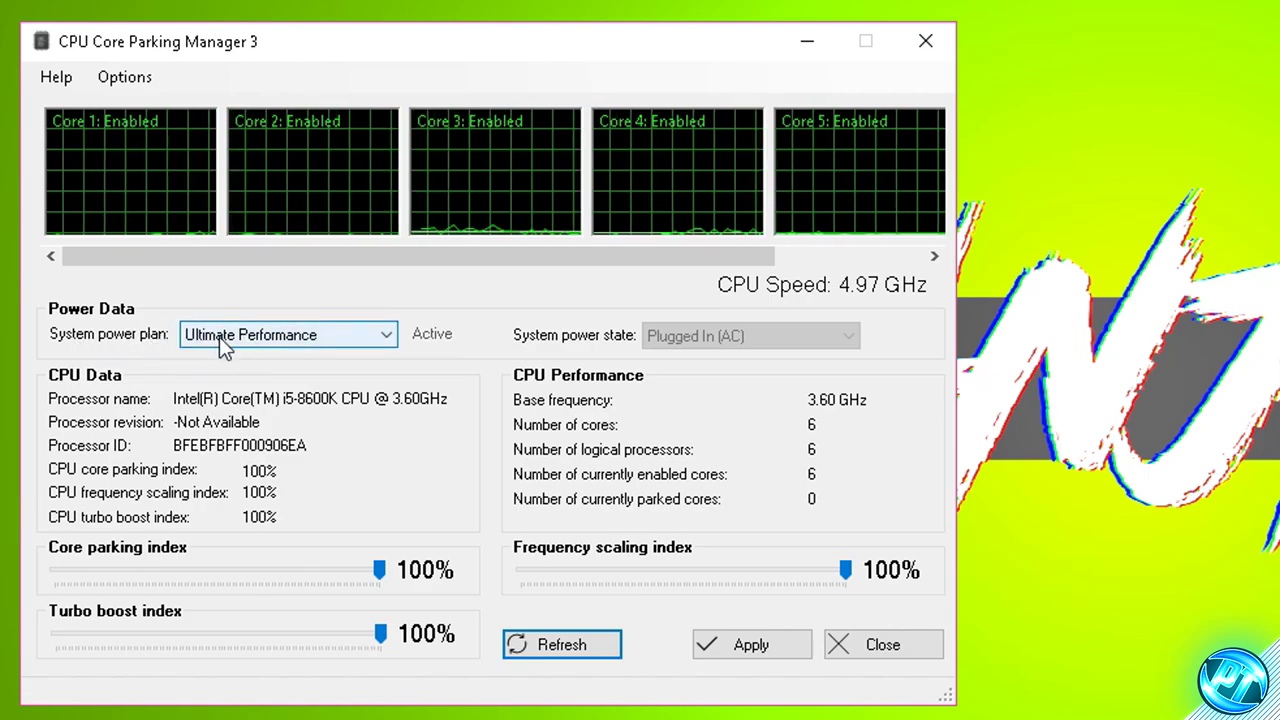
{"action": "left_click", "coordinate": [303, 340]}
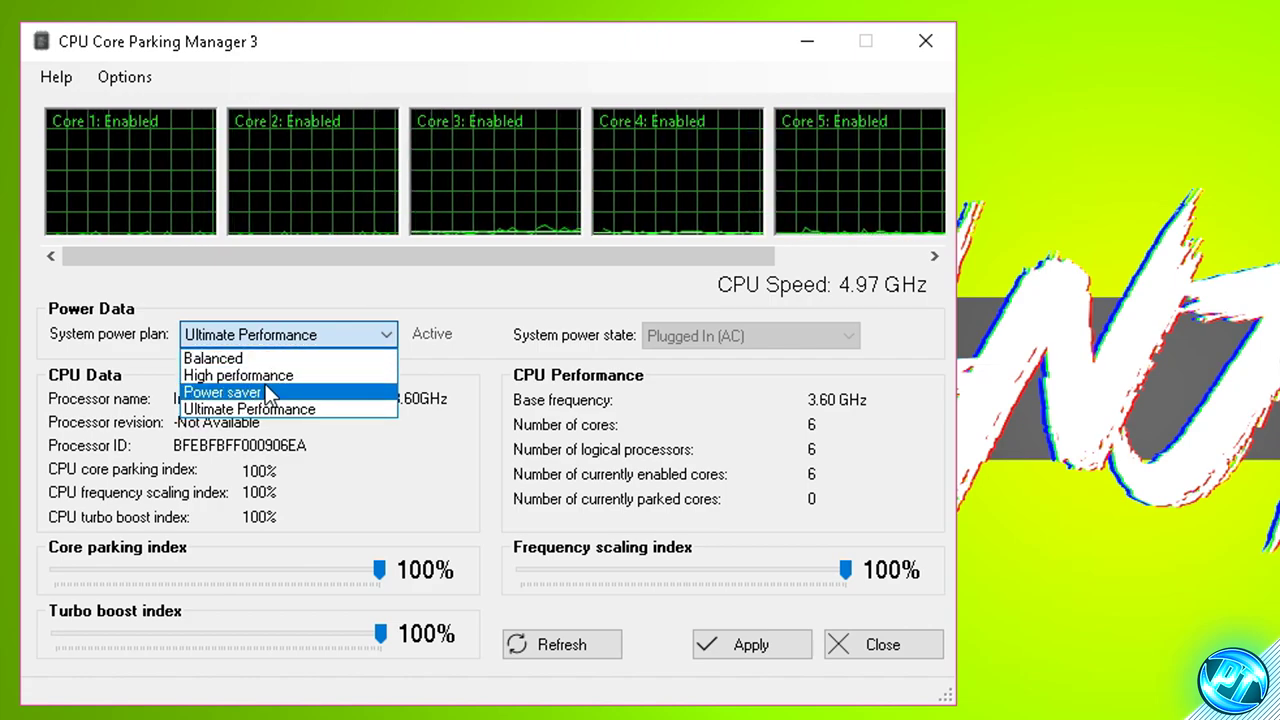
{"action": "left_click", "coordinate": [261, 413]}
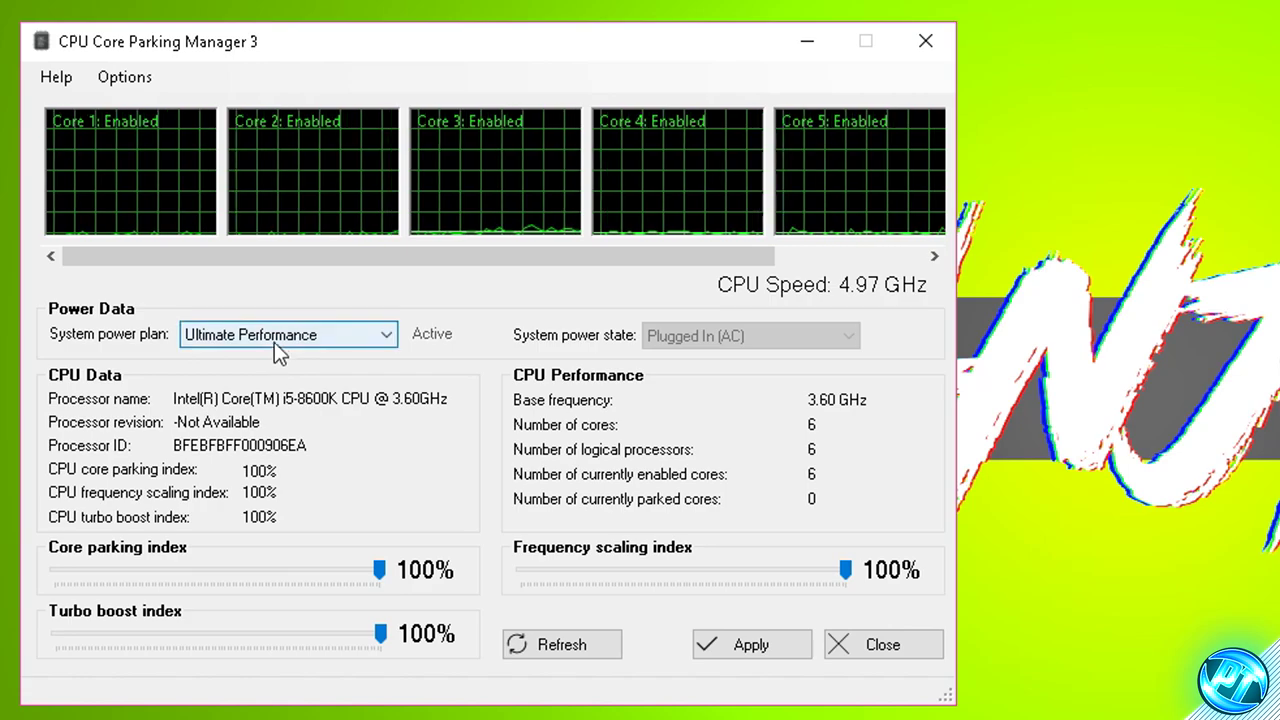
Set the core parking, frequency scaling and turbo boost indexes to 100%
{"action": "left_click_drag", "start_coordinate": [378, 570], "coordinate": [297, 577]}
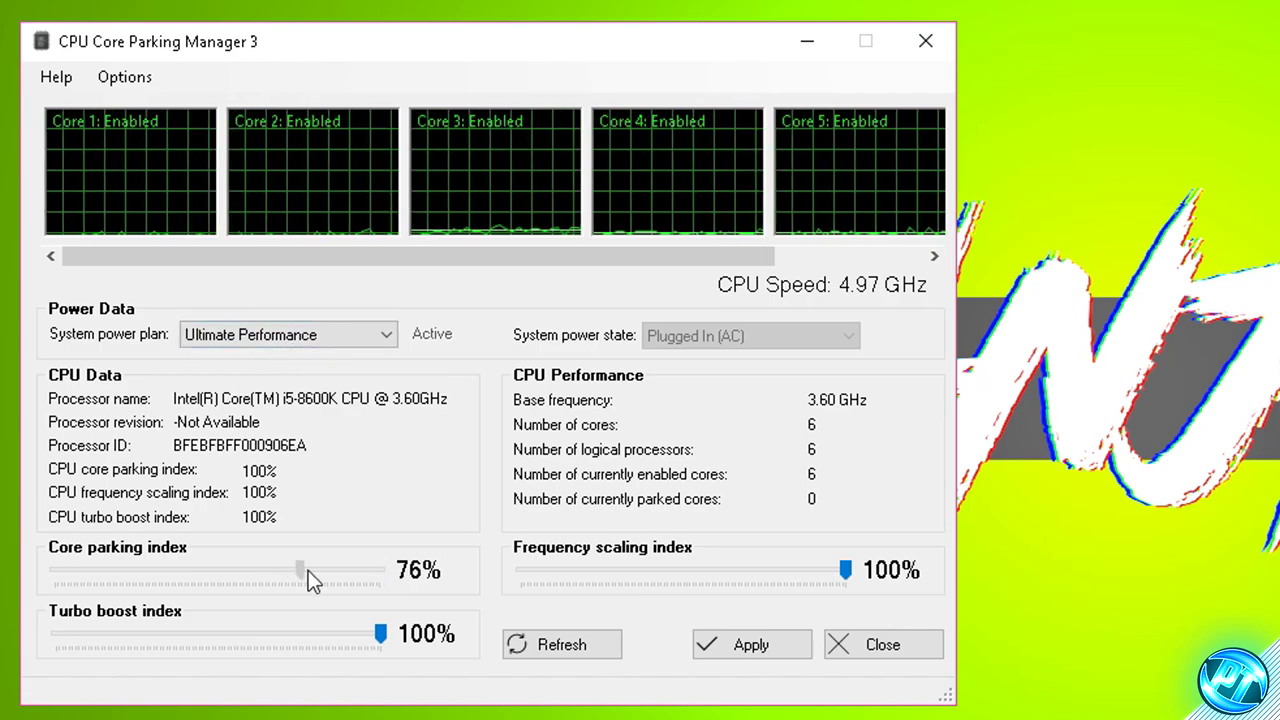
{"action": "left_click_drag", "start_coordinate": [378, 575], "coordinate": [331, 575]}
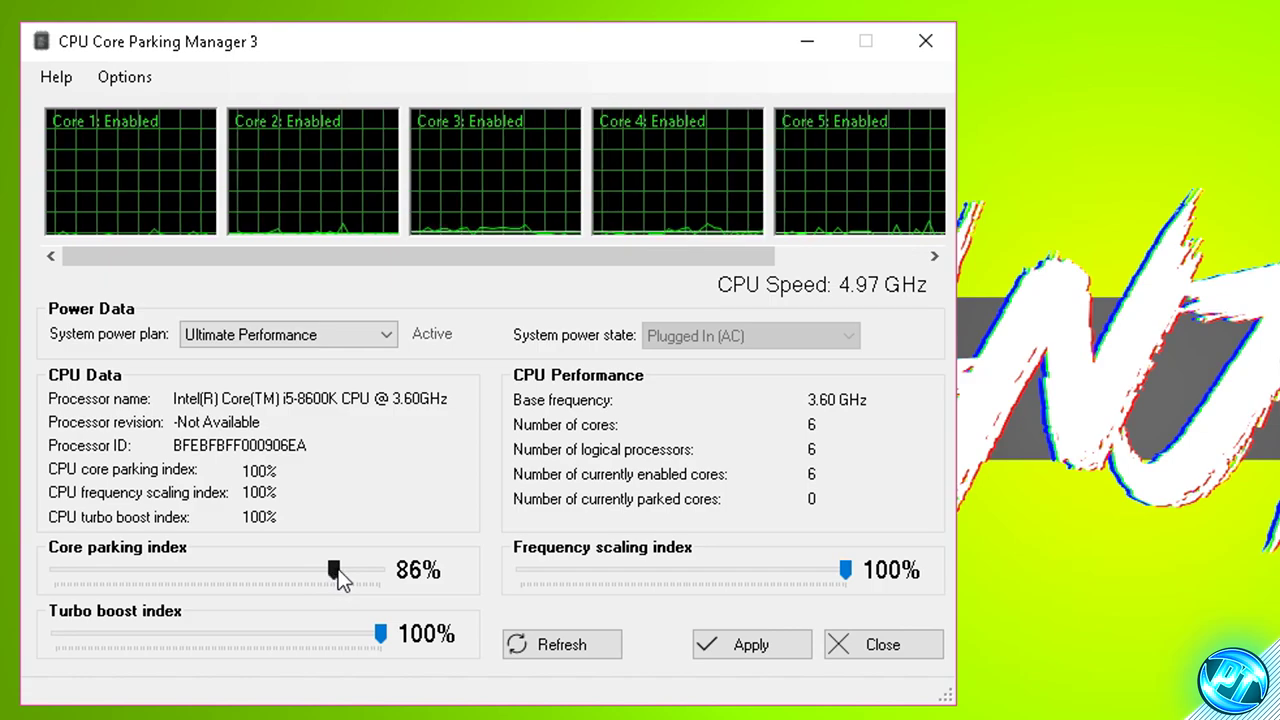
{"action": "left_click_drag", "start_coordinate": [323, 574], "coordinate": [383, 584]}
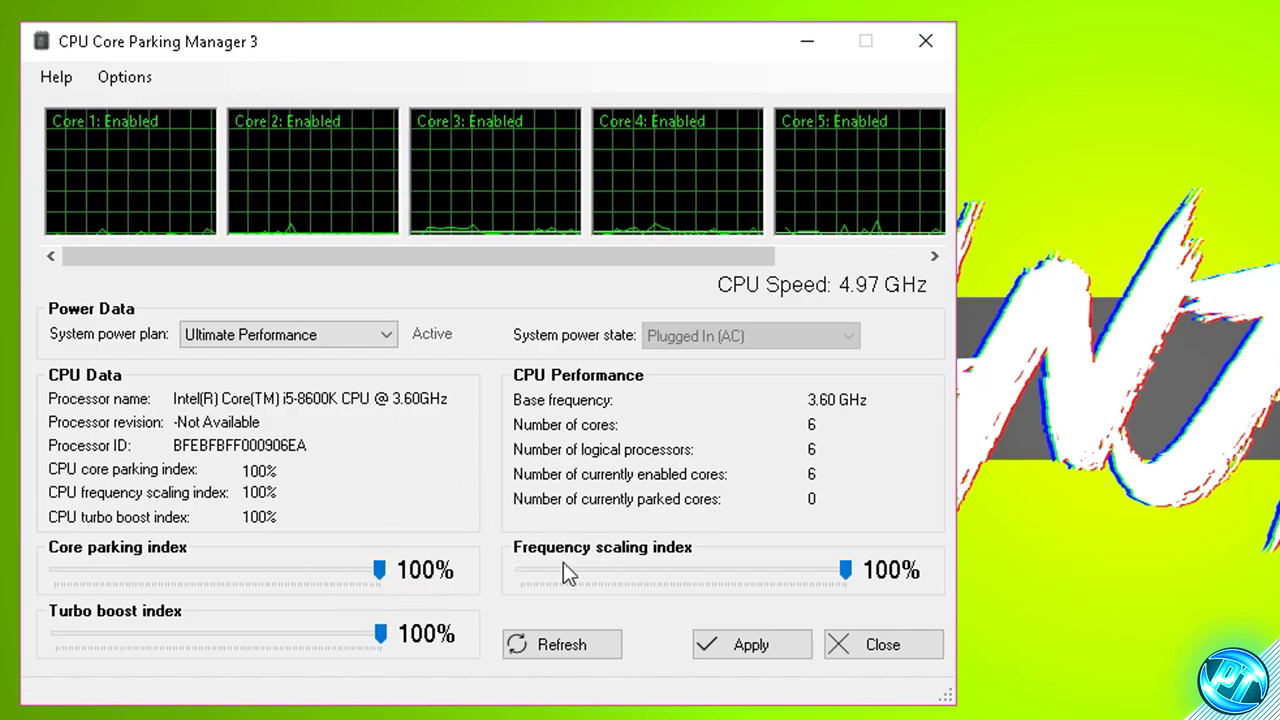
{"action": "left_click", "coordinate": [735, 571]}
{"action": "left_click_drag", "start_coordinate": [735, 571], "coordinate": [857, 586]}
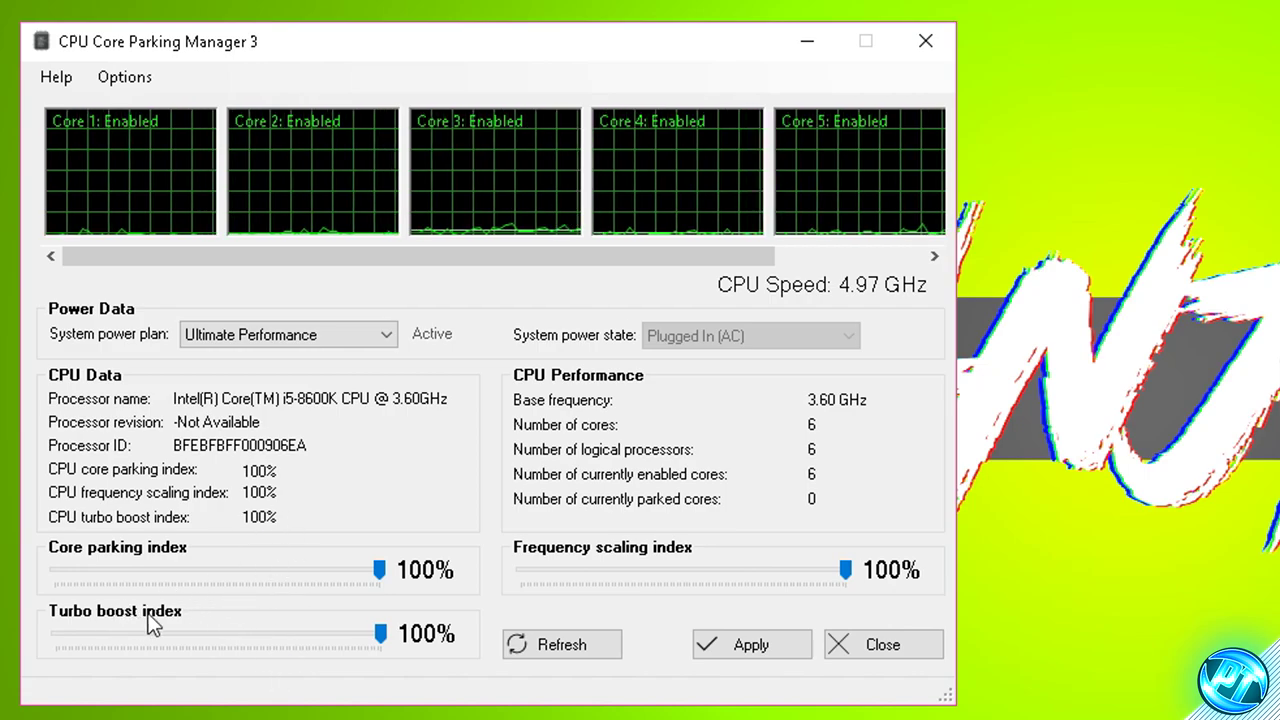
{"action": "mouse_move", "coordinate": [380, 636]}
{"action": "left_mouse_down"}
{"action": "mouse_move", "coordinate": [263, 643]}
{"action": "mouse_move", "coordinate": [390, 642]}
{"action": "left_mouse_up"}
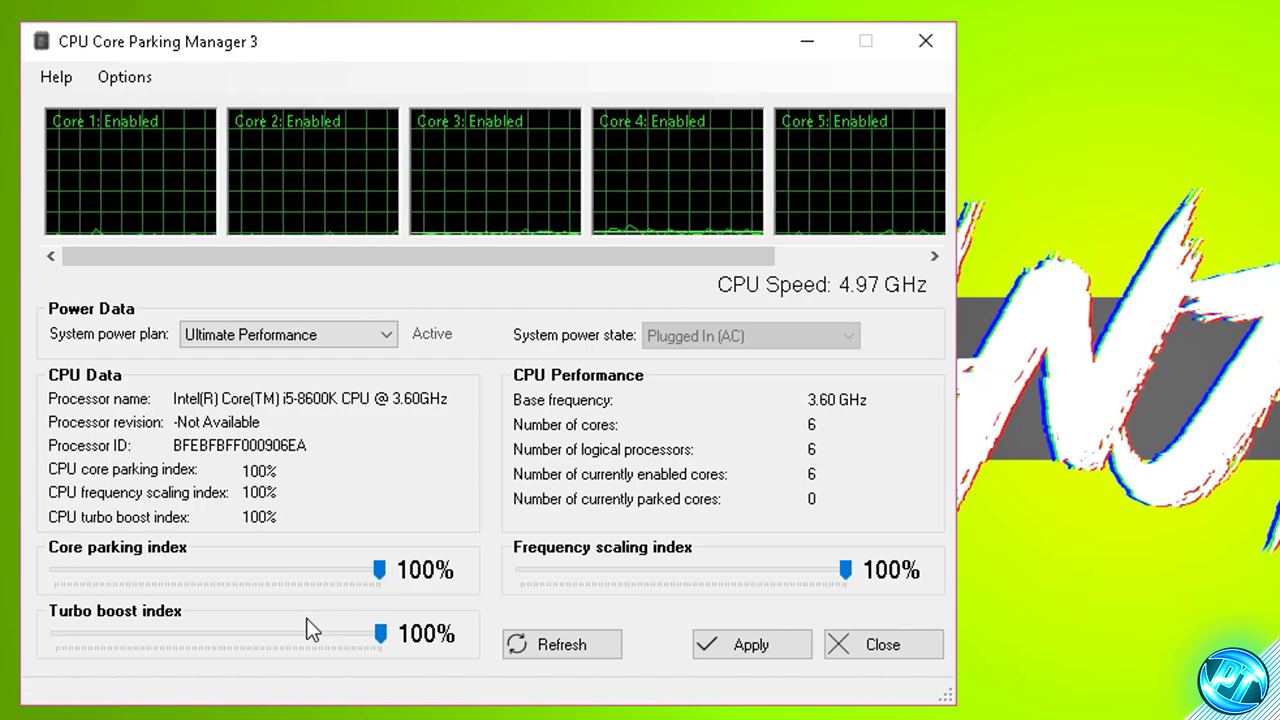
Apply the core parking settings, acknowledge the confirmation and close CPU Core Parking Manager
{"action": "left_click", "coordinate": [752, 645]}
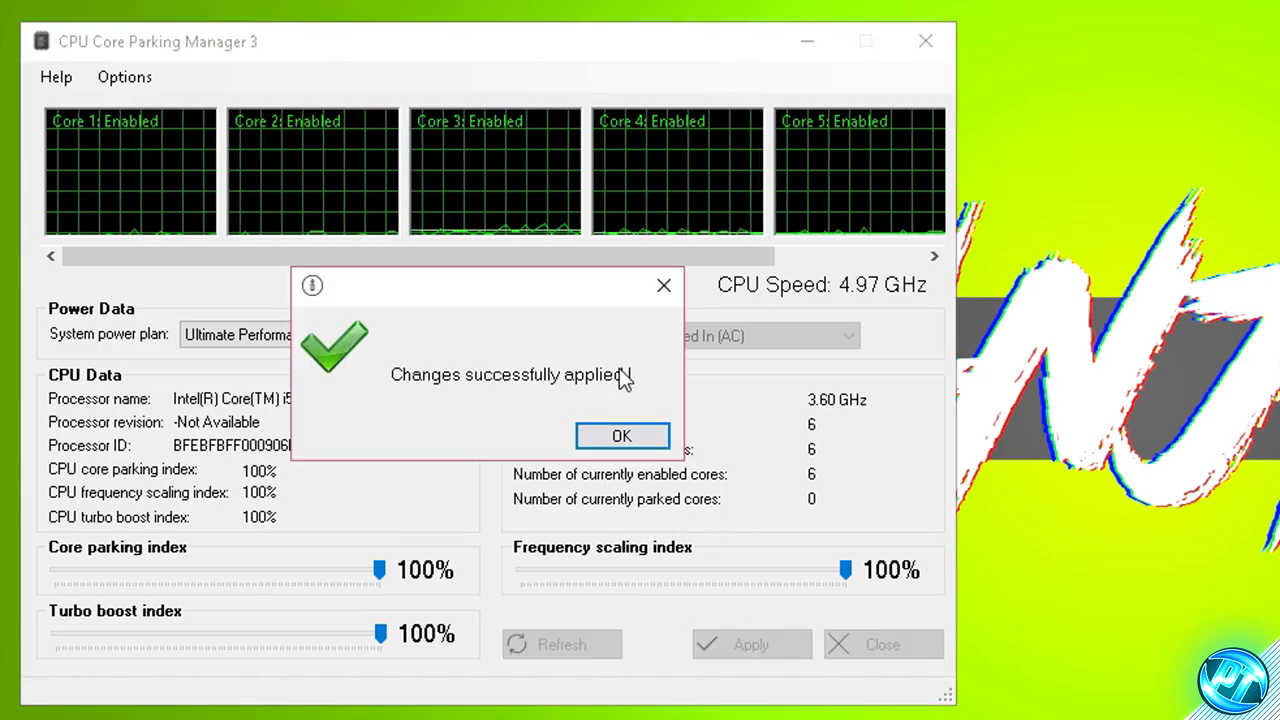
{"action": "left_click", "coordinate": [628, 436]}
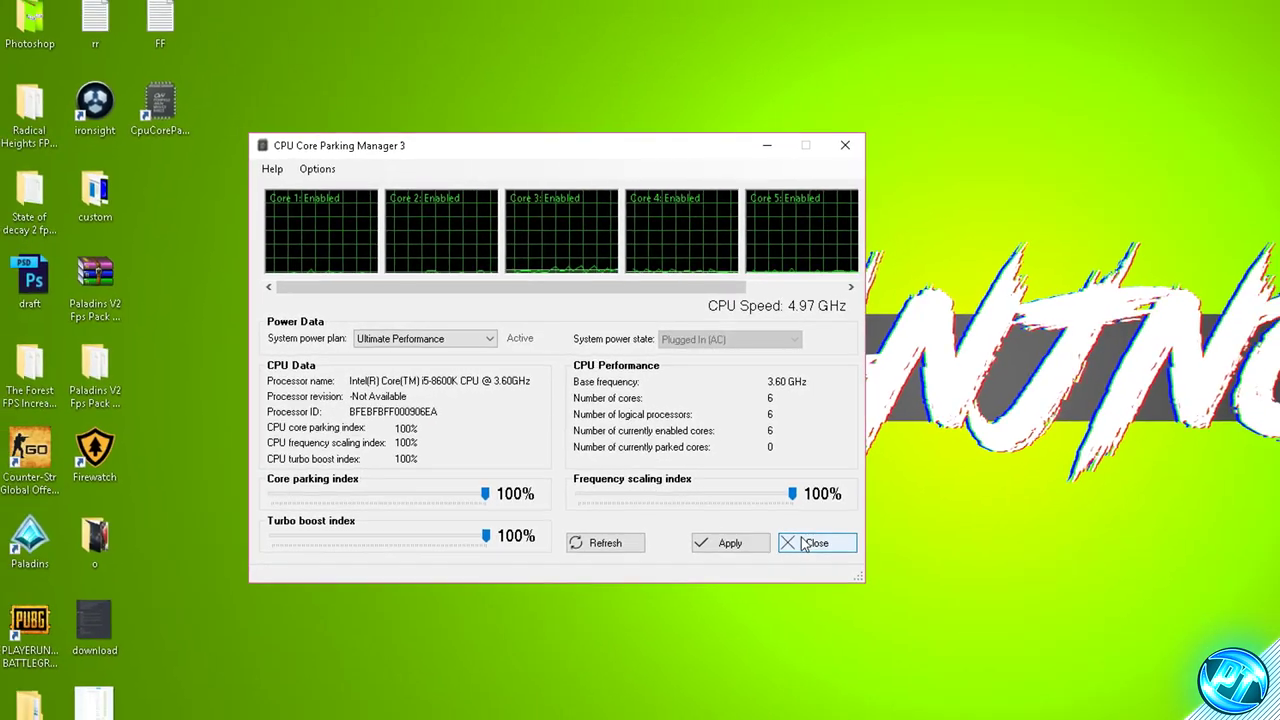
{"action": "left_click", "coordinate": [866, 644]}
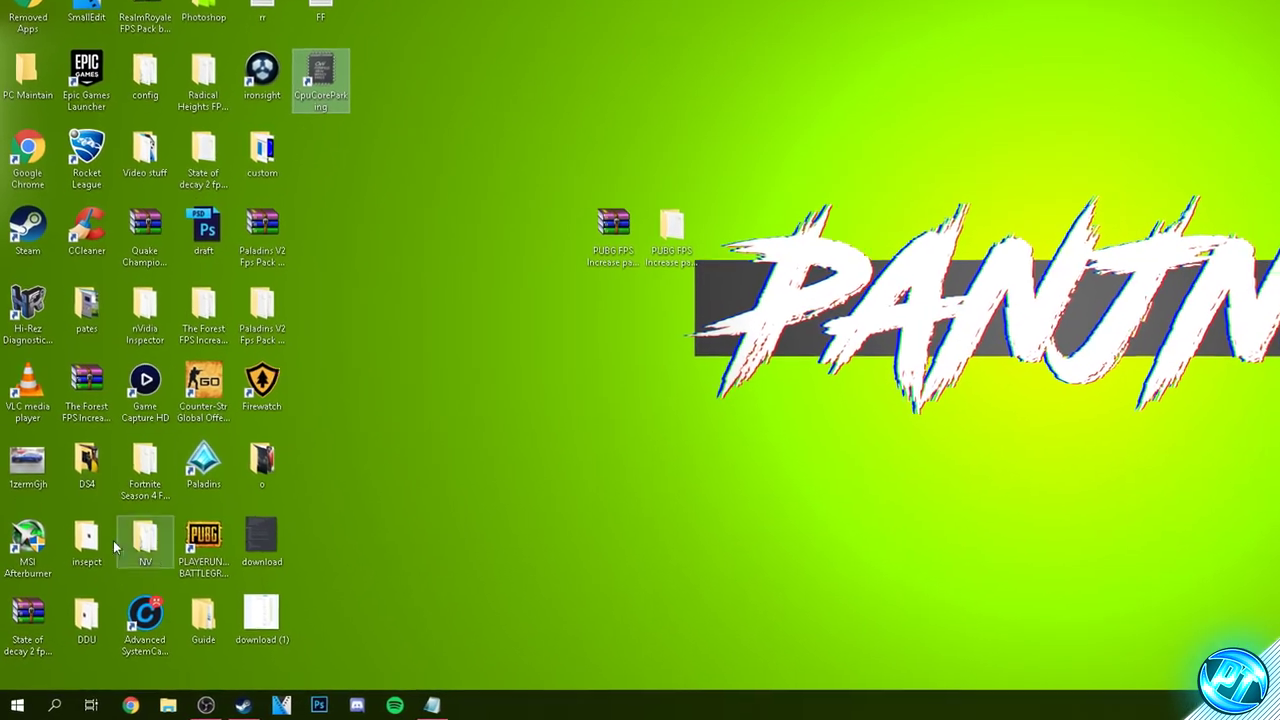
Open the Performance Options dialog from the advanced system settings in This PC's properties
{"action": "key", "text": "super"}
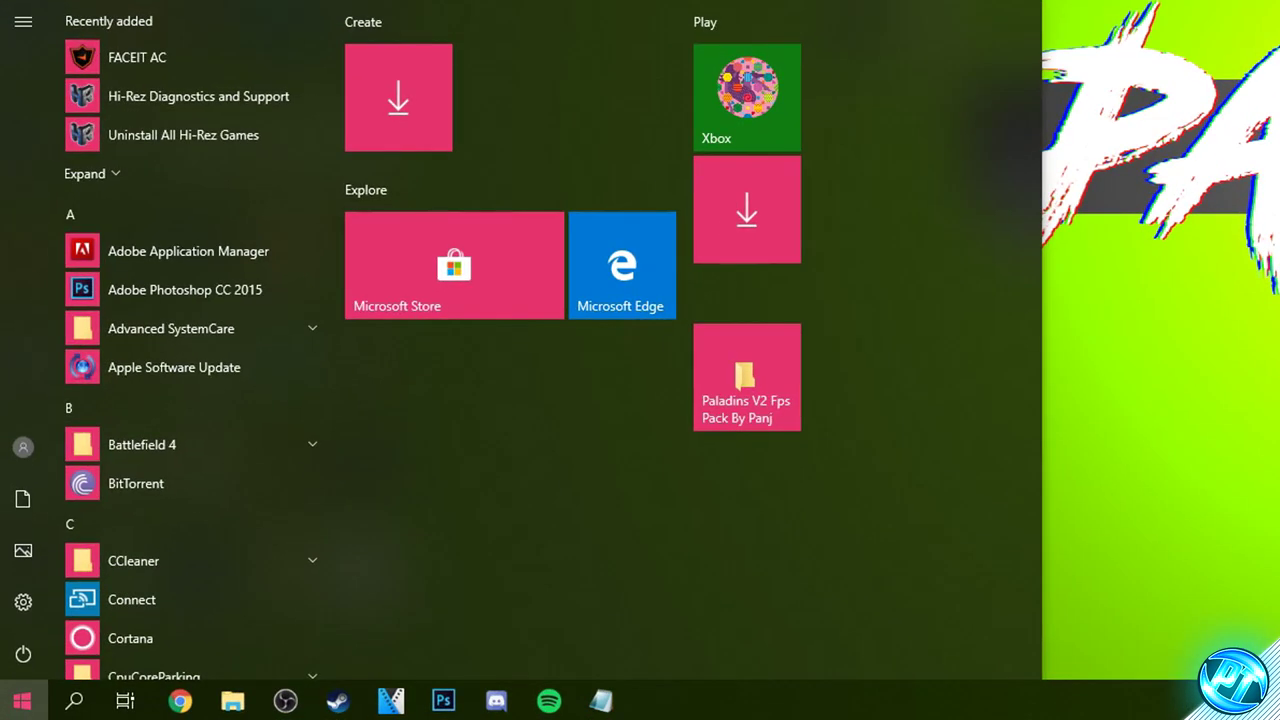
{"action": "type", "text": "this pc"}
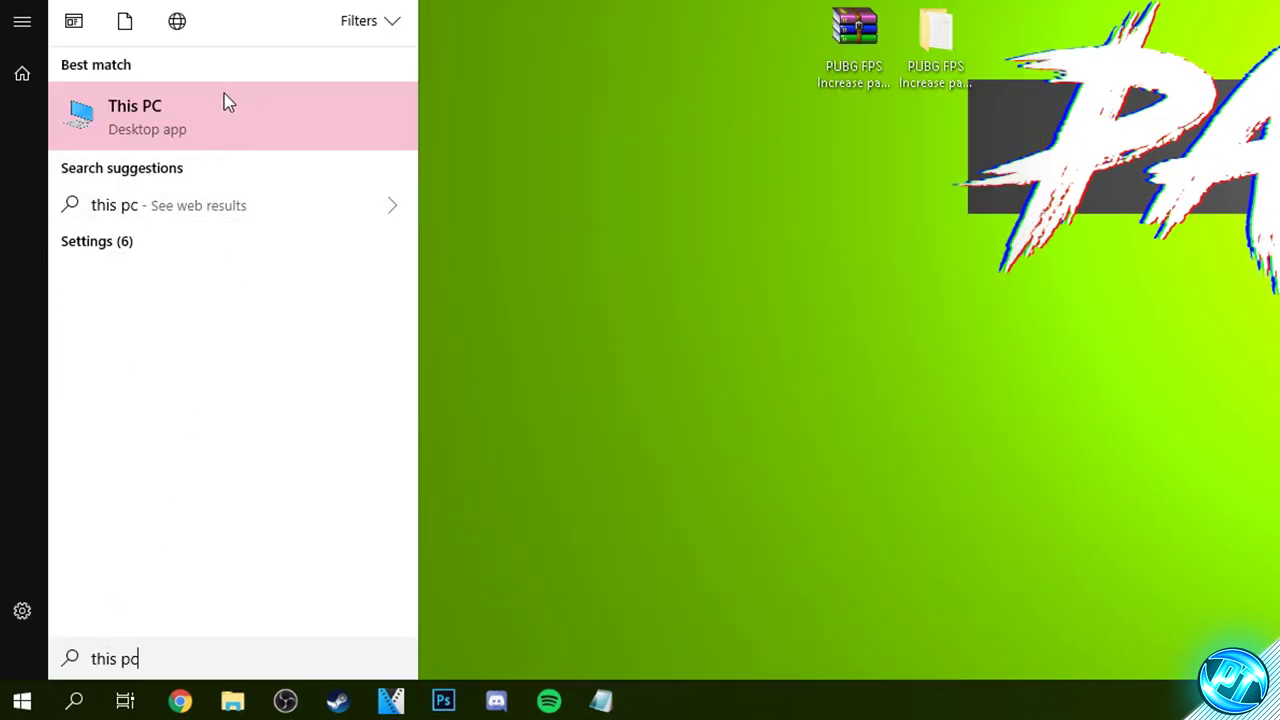
{"action": "right_click", "coordinate": [181, 114]}
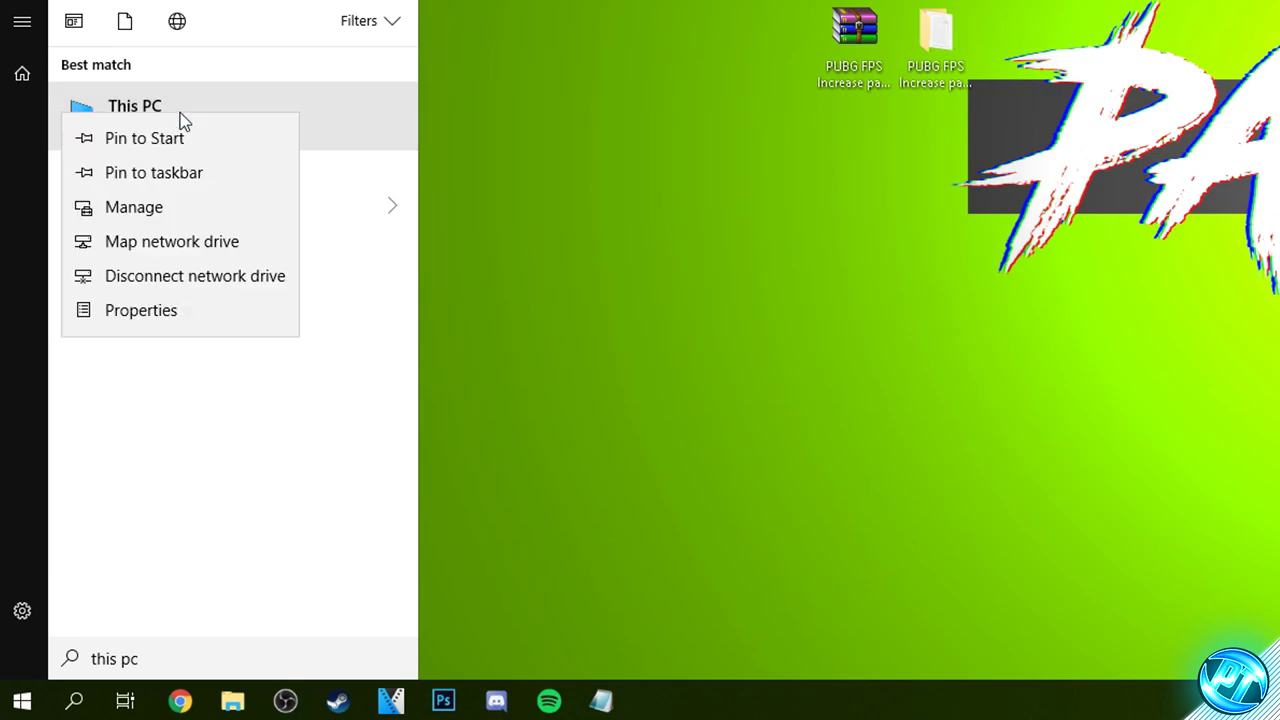
{"action": "left_click", "coordinate": [142, 314]}
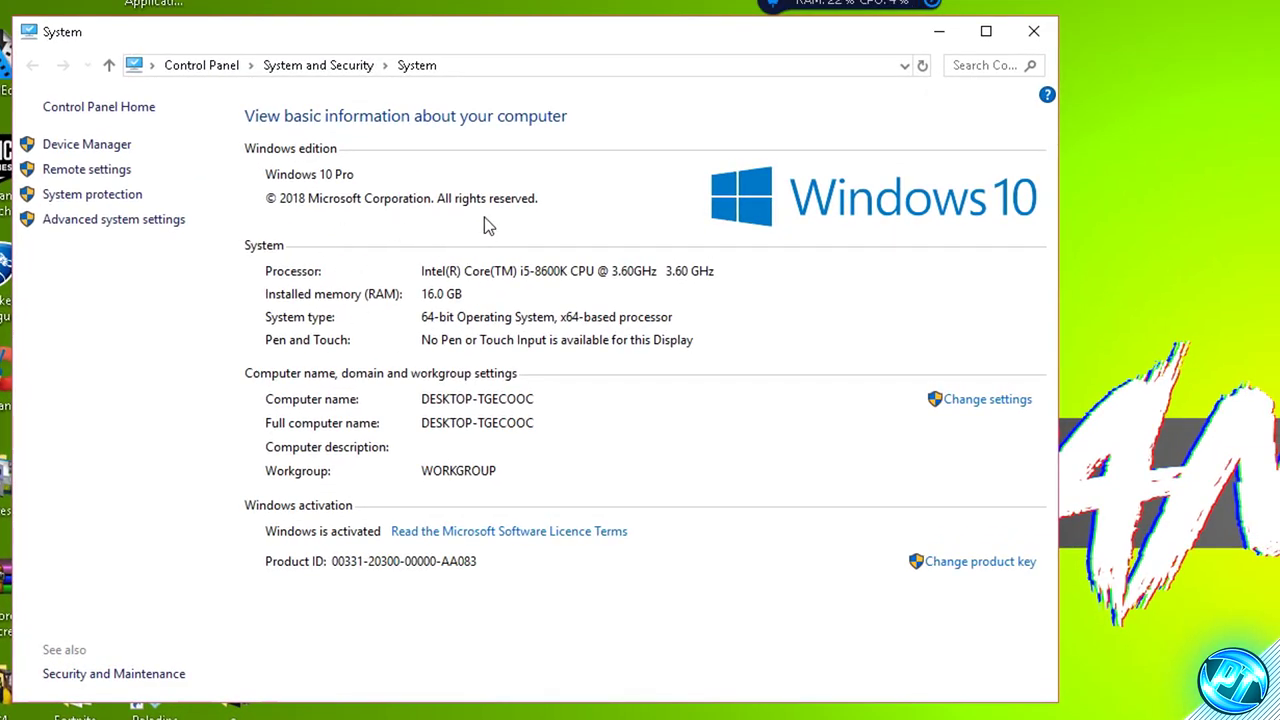
{"action": "left_click", "coordinate": [116, 225]}
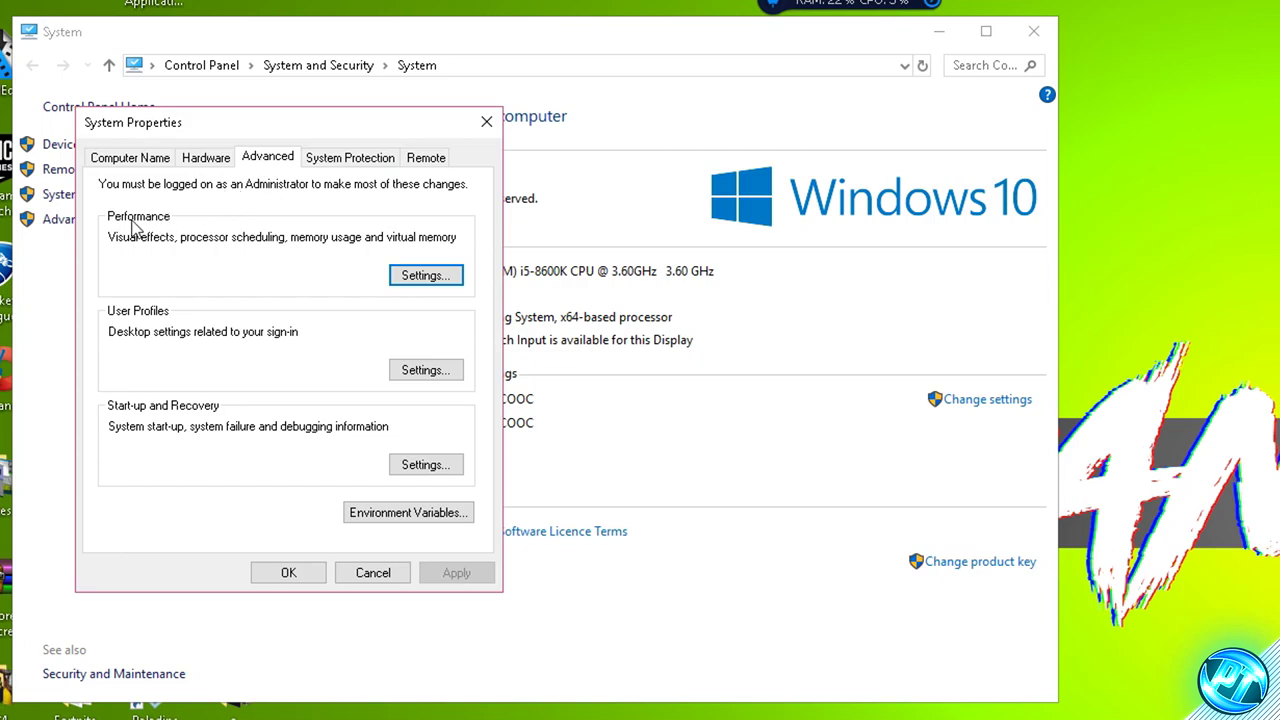
{"action": "left_click", "coordinate": [426, 276]}
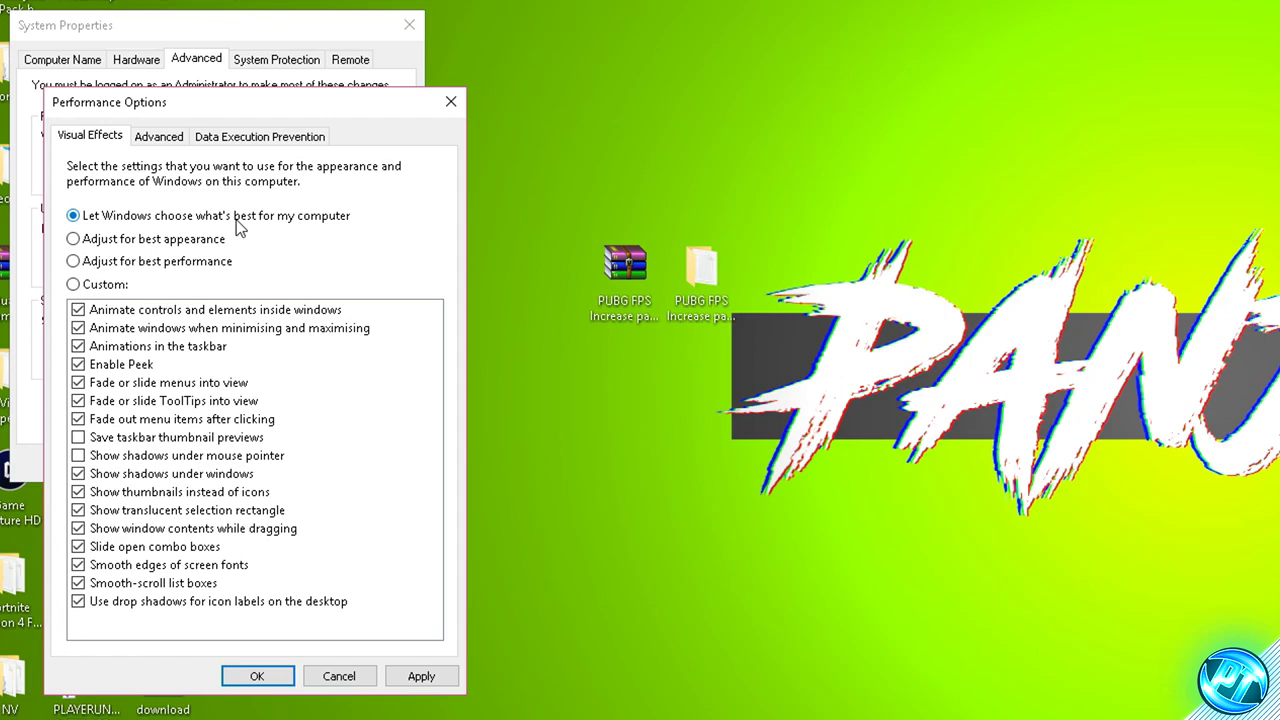
Switch the visual effects to Custom and disable every enabled effect, from window animations to desktop icon label drop shadows
{"action": "left_click", "coordinate": [74, 285]}
{"action": "left_click", "coordinate": [78, 310]}
{"action": "left_click", "coordinate": [78, 328]}
{"action": "left_click", "coordinate": [78, 346]}
{"action": "left_click", "coordinate": [78, 364]}
{"action": "left_click", "coordinate": [78, 382]}
{"action": "left_click", "coordinate": [78, 401]}
{"action": "left_click", "coordinate": [78, 419]}
{"action": "left_click", "coordinate": [78, 473]}
{"action": "left_click", "coordinate": [78, 492]}
{"action": "left_click", "coordinate": [78, 510]}
{"action": "left_click", "coordinate": [78, 528]}
{"action": "left_click", "coordinate": [78, 546]}
{"action": "left_click", "coordinate": [78, 565]}
{"action": "left_click", "coordinate": [78, 583]}
{"action": "left_click", "coordinate": [78, 601]}
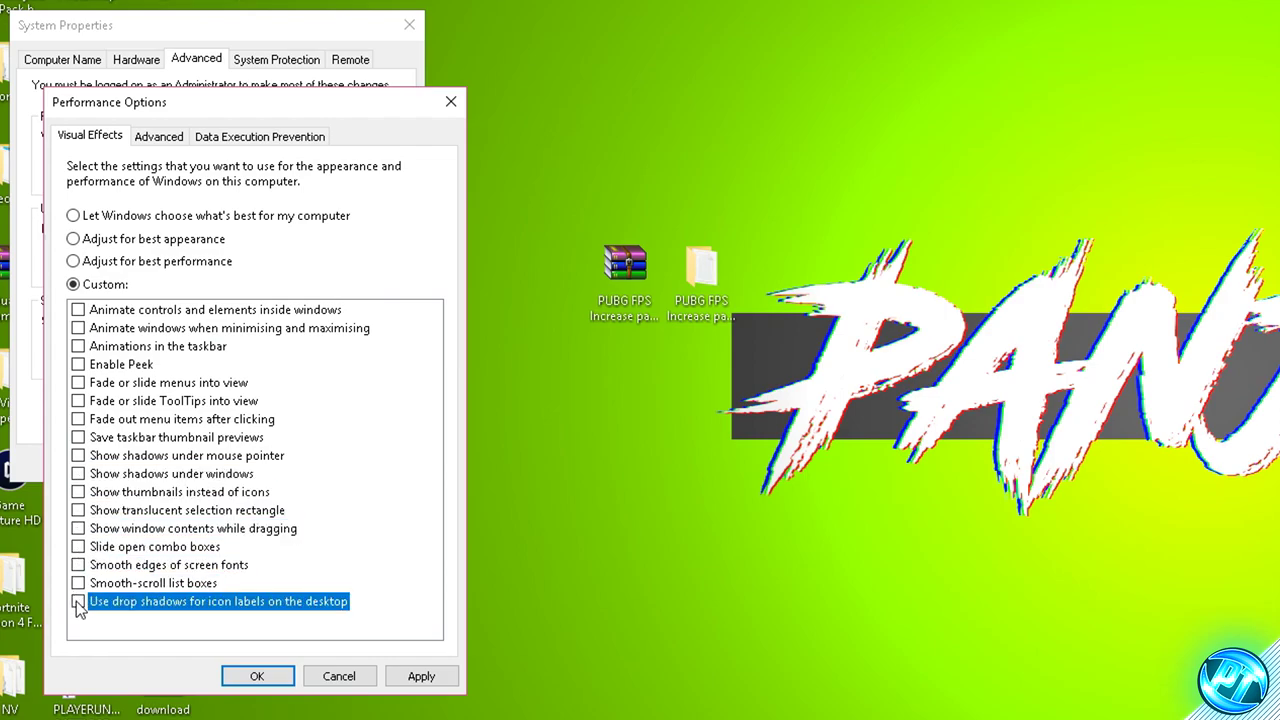
Enable only "Show thumbnails instead of icons", keep "Smooth edges of screen fonts" disabled, and apply the visual effects
{"action": "left_click", "coordinate": [80, 565]}
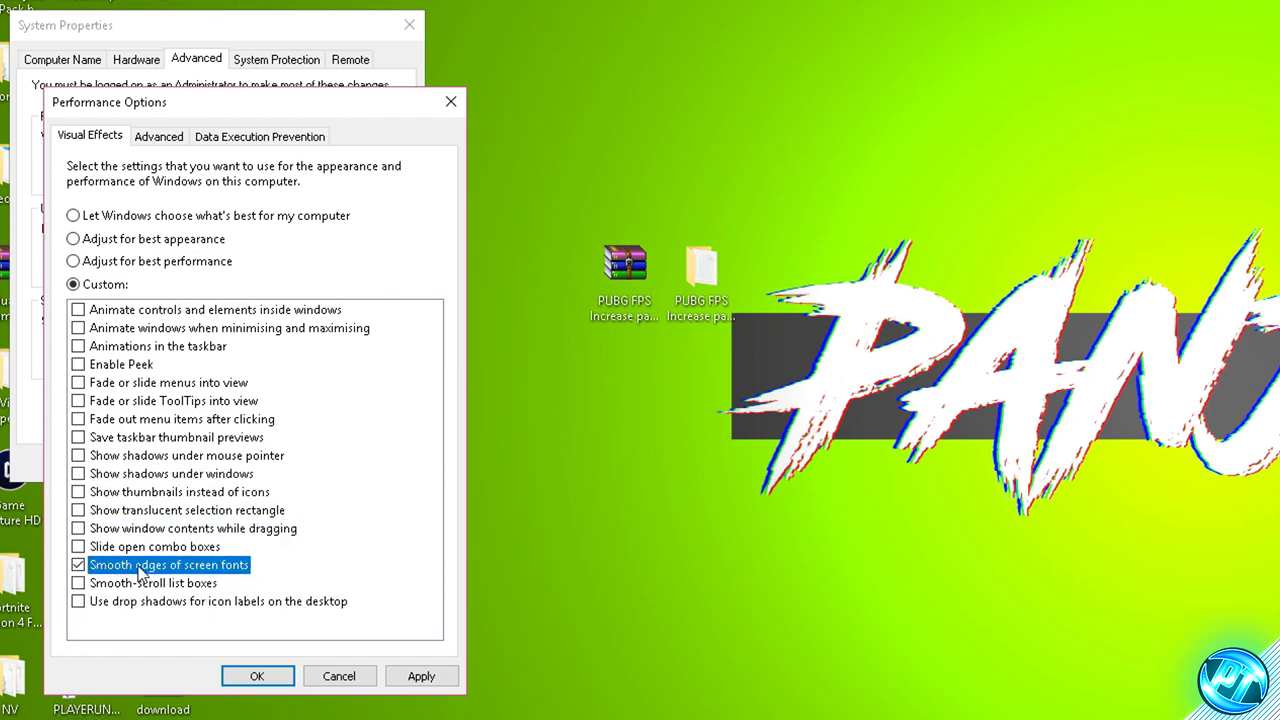
{"action": "left_click", "coordinate": [78, 492]}
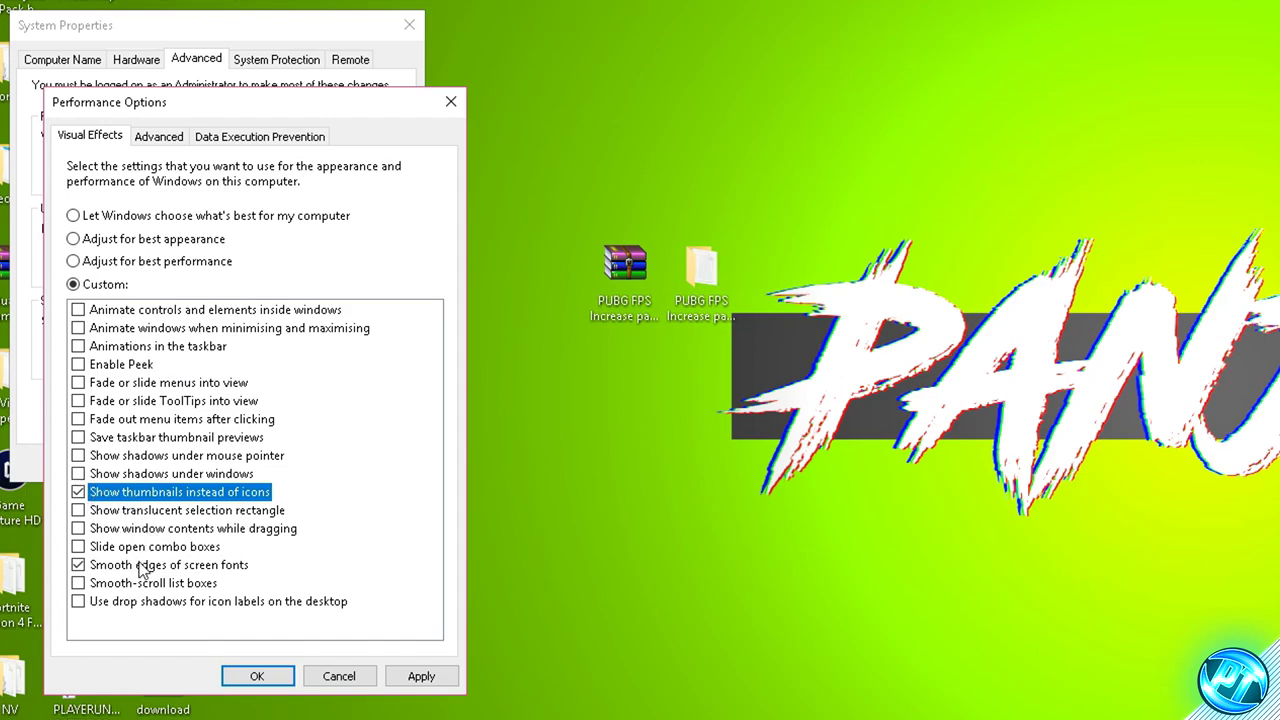
{"action": "left_click", "coordinate": [80, 565]}
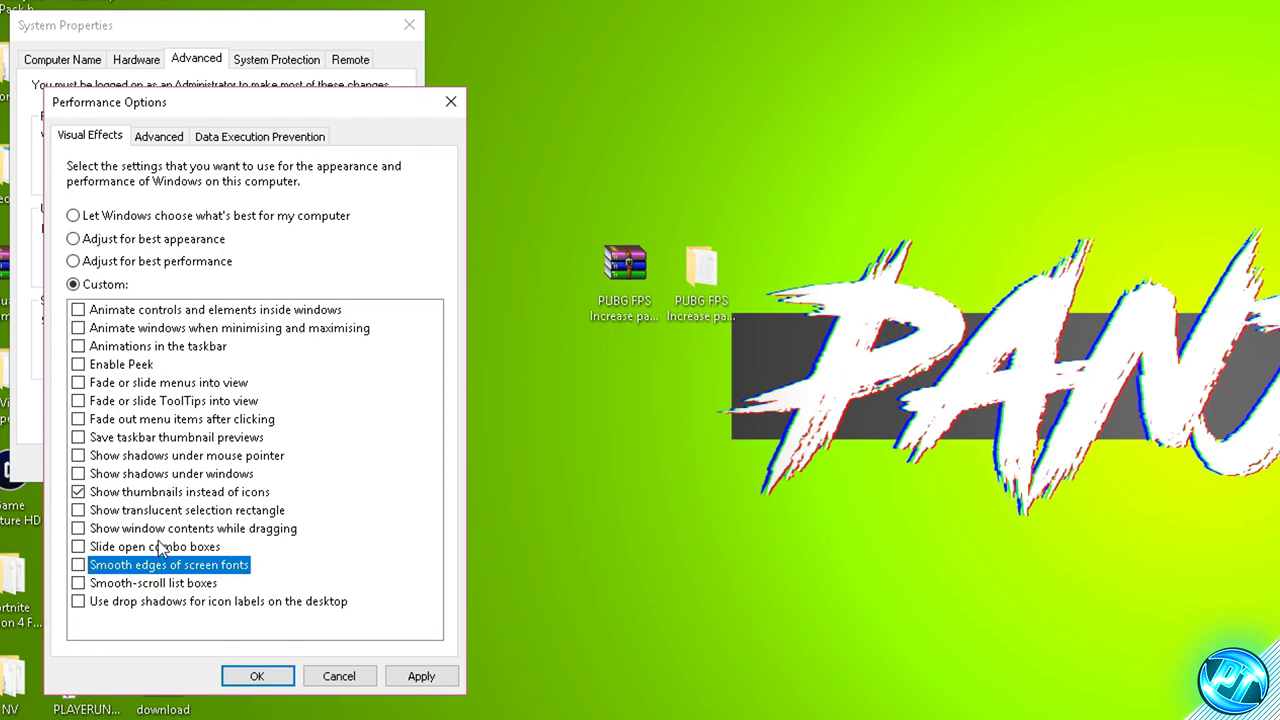
{"action": "left_click", "coordinate": [79, 565]}
{"action": "left_click", "coordinate": [79, 565]}
{"action": "left_click", "coordinate": [430, 676]}
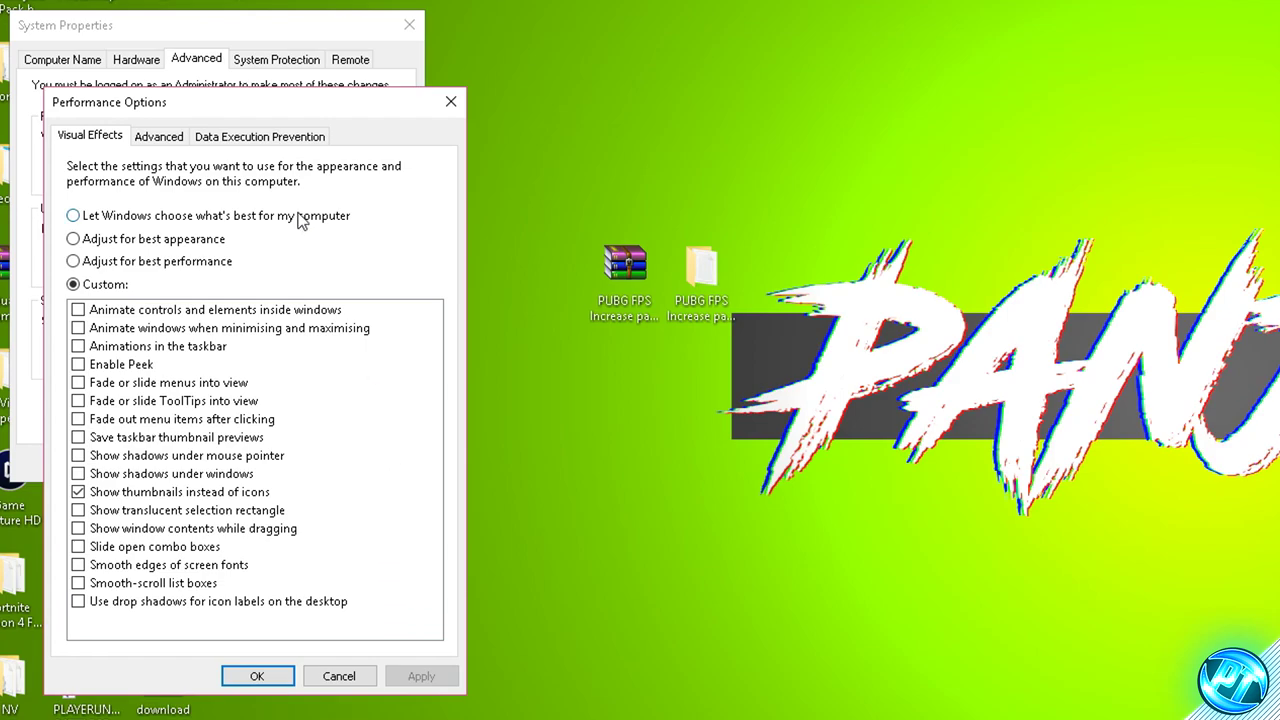
Adjust processor scheduling for best performance of Programs and turn off automatic paging file management for all drives in Virtual Memory
{"action": "left_click", "coordinate": [166, 143]}
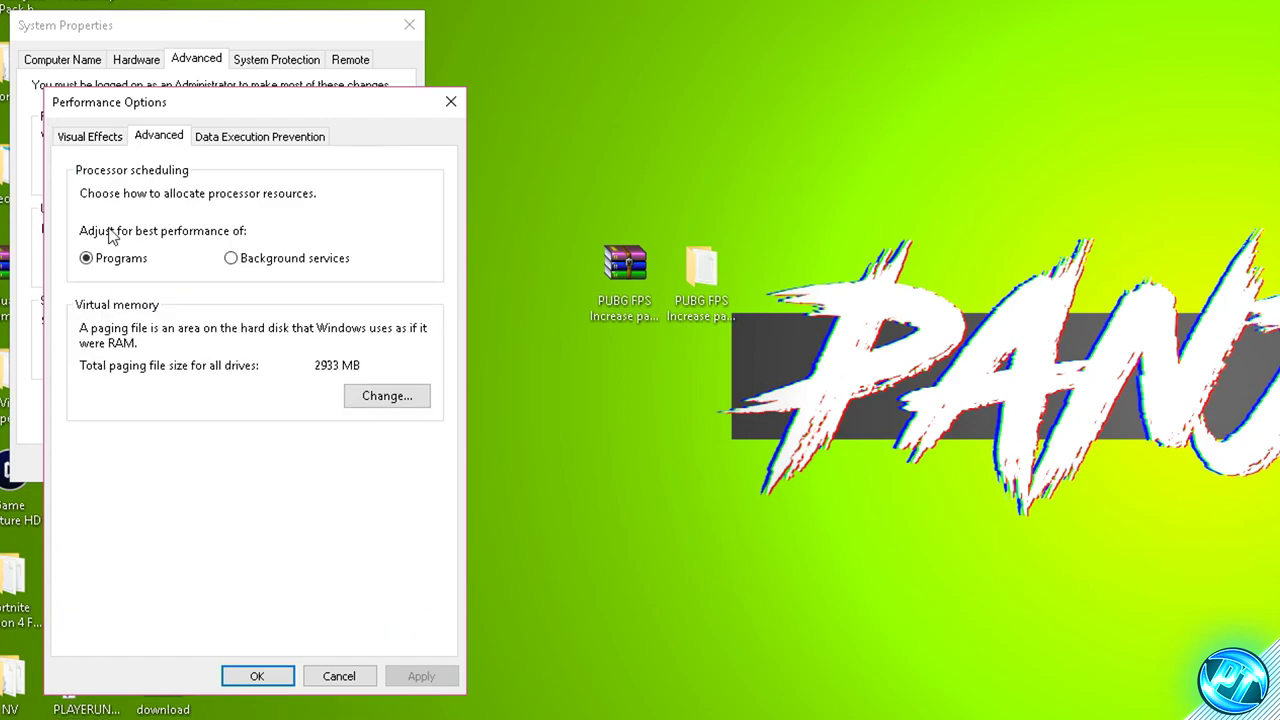
{"action": "left_click", "coordinate": [102, 262]}
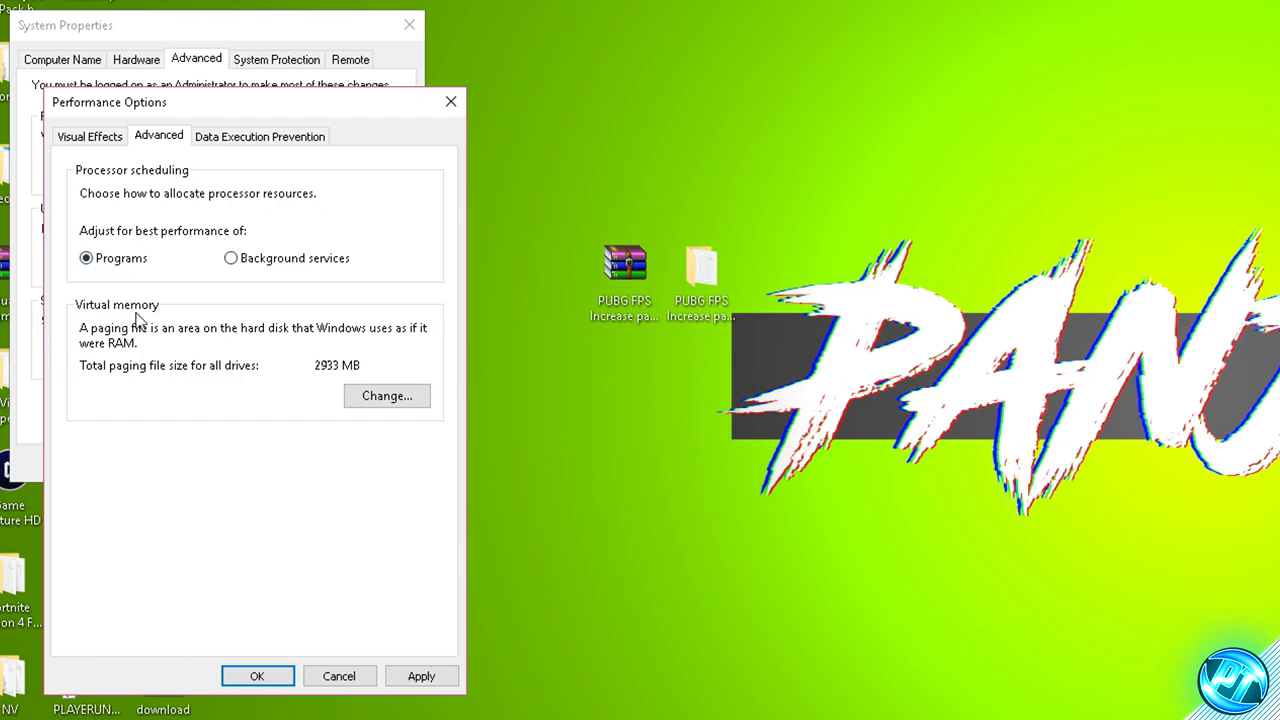
{"action": "left_click", "coordinate": [385, 400]}
{"action": "left_click", "coordinate": [92, 193]}
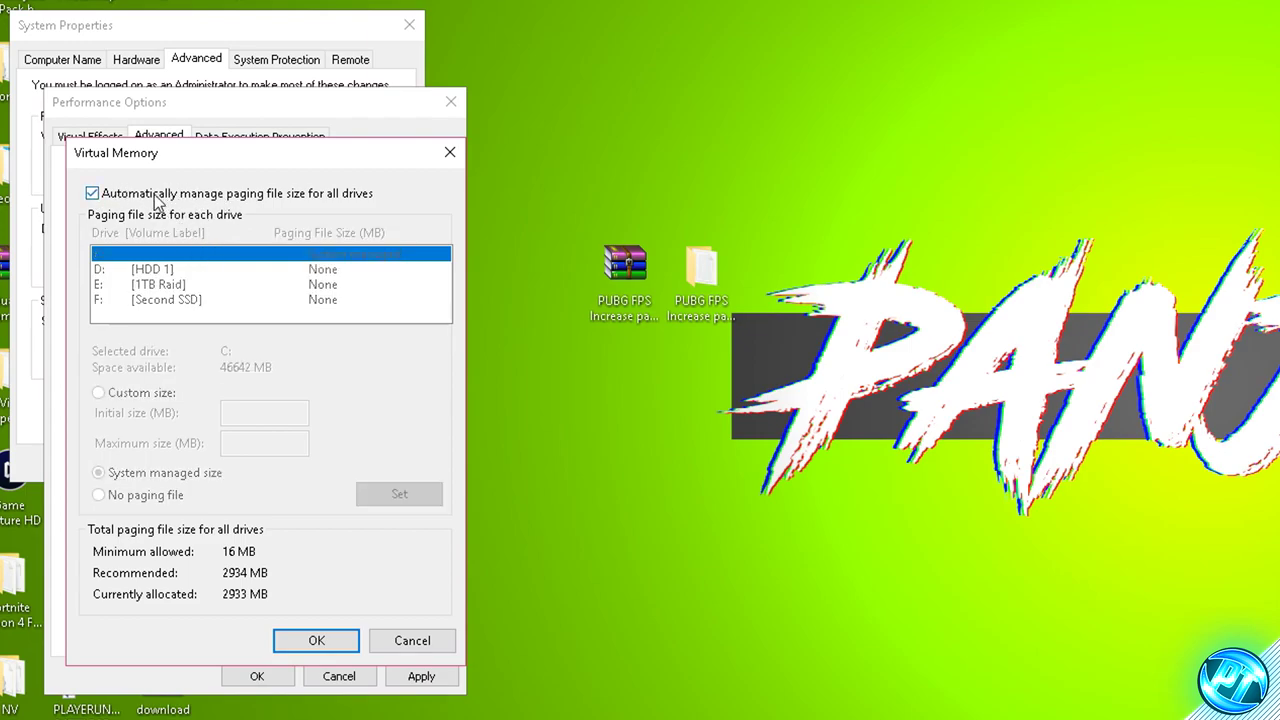
{"action": "left_click", "coordinate": [92, 193]}
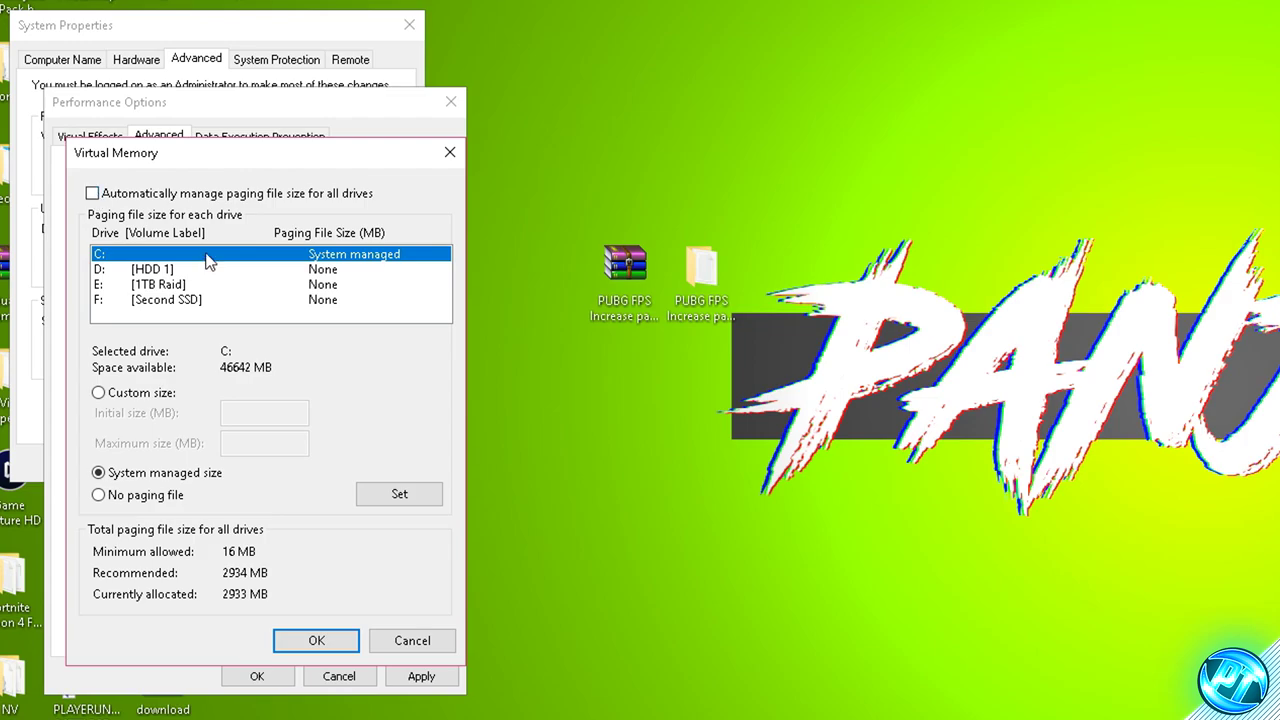
Check the paging entries of the other drives, then set drive C: to no paging file and accept the warning
{"action": "left_click", "coordinate": [140, 269]}
{"action": "left_click", "coordinate": [140, 284]}
{"action": "left_click", "coordinate": [140, 299]}
{"action": "left_click", "coordinate": [143, 254]}
{"action": "left_click", "coordinate": [104, 495]}
{"action": "left_click", "coordinate": [396, 496]}
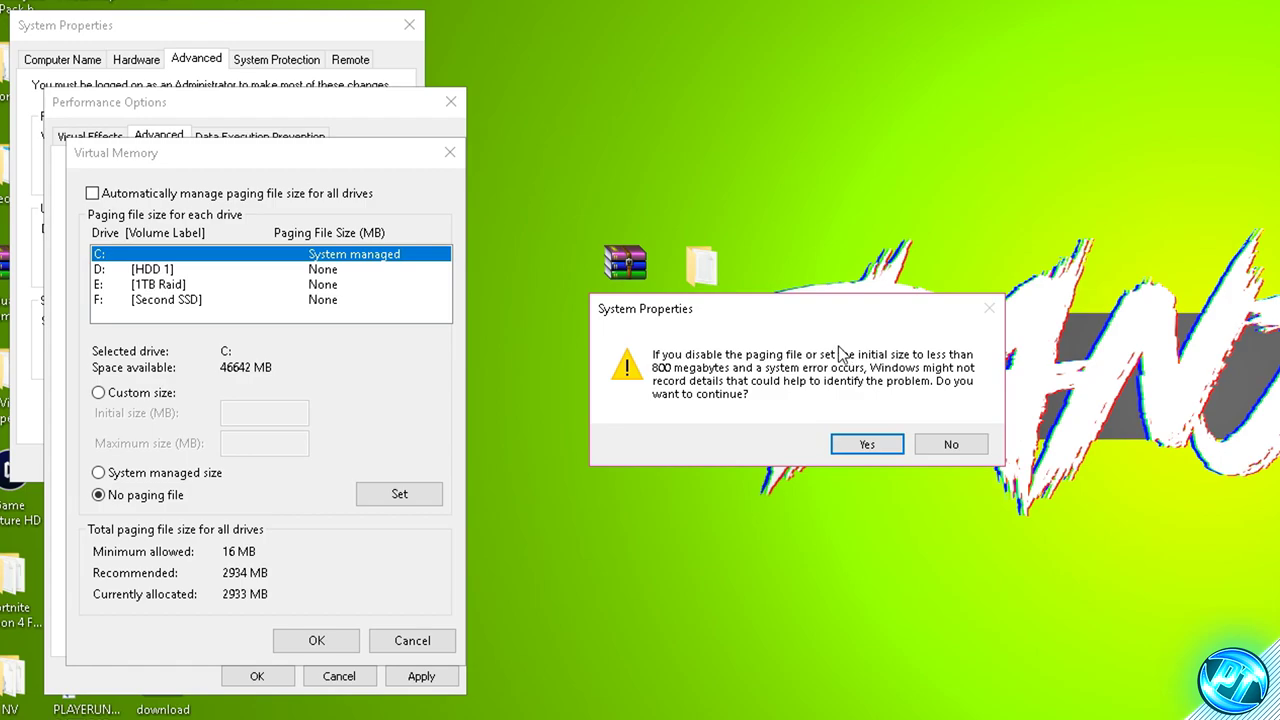
{"action": "left_click", "coordinate": [846, 444]}
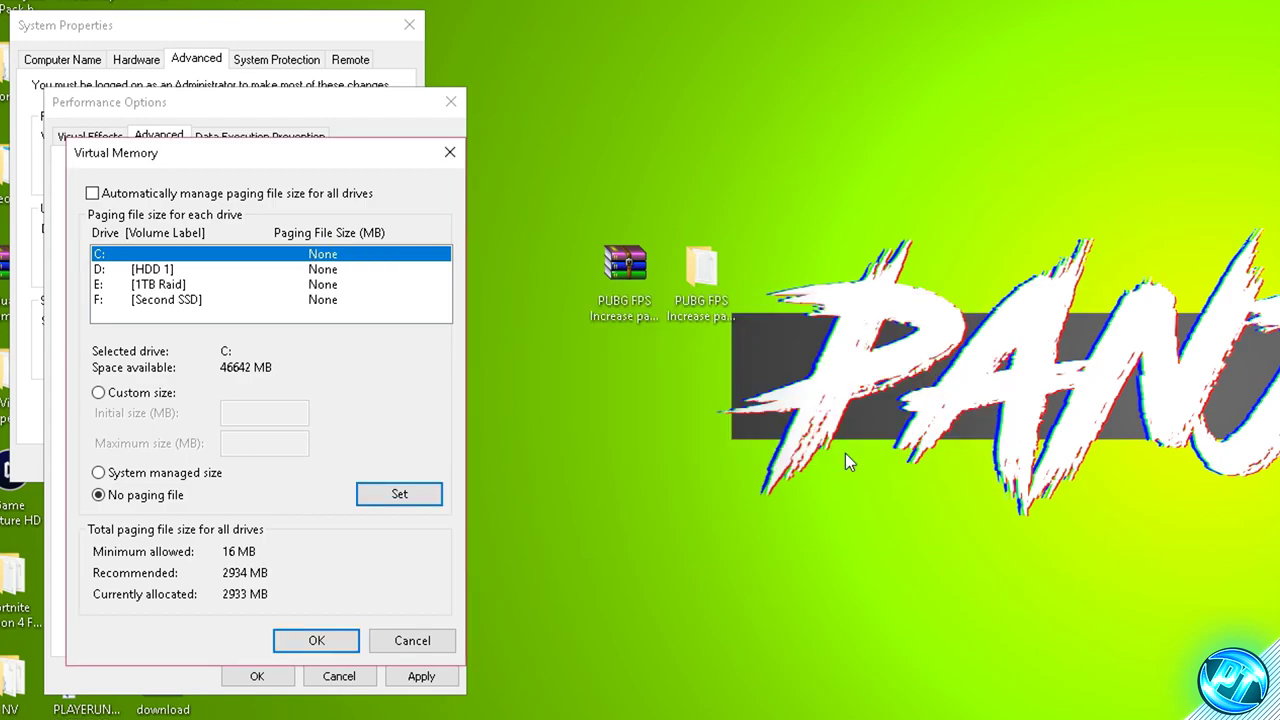
Set drive D: to no paging file and check the paging entries of E:, F: and C:
{"action": "left_click", "coordinate": [146, 271]}
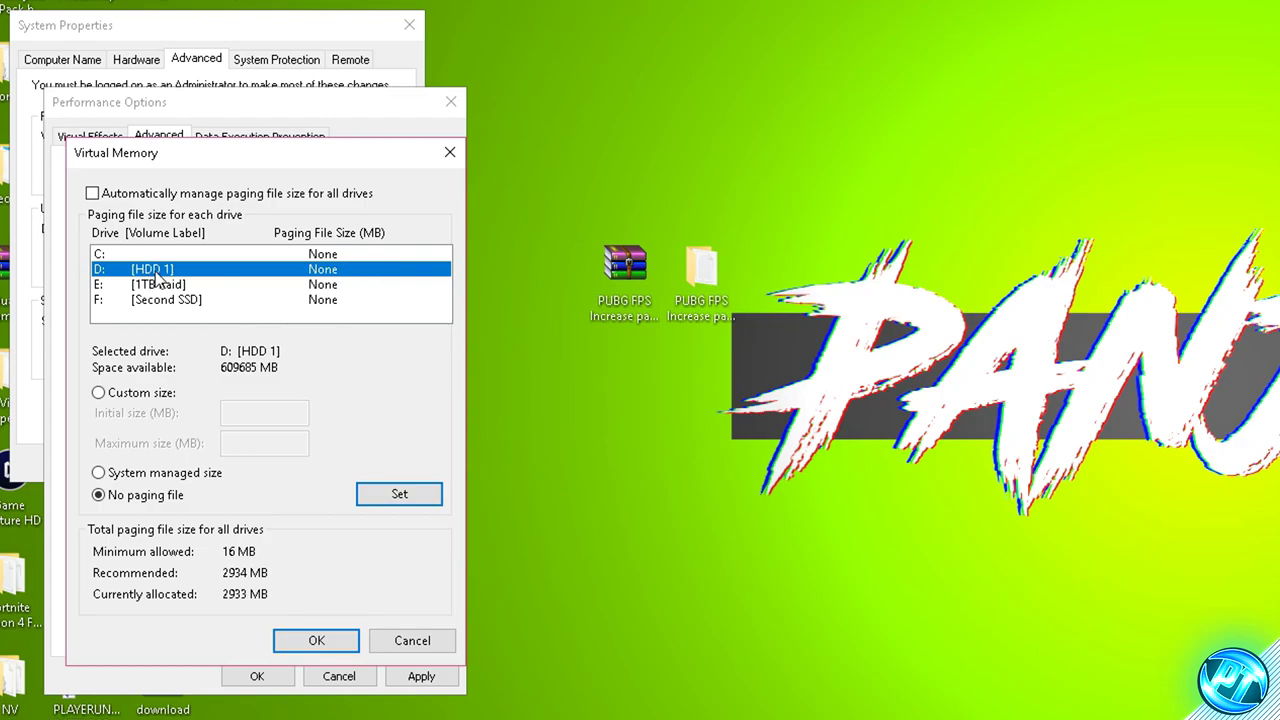
{"action": "left_click", "coordinate": [403, 496]}
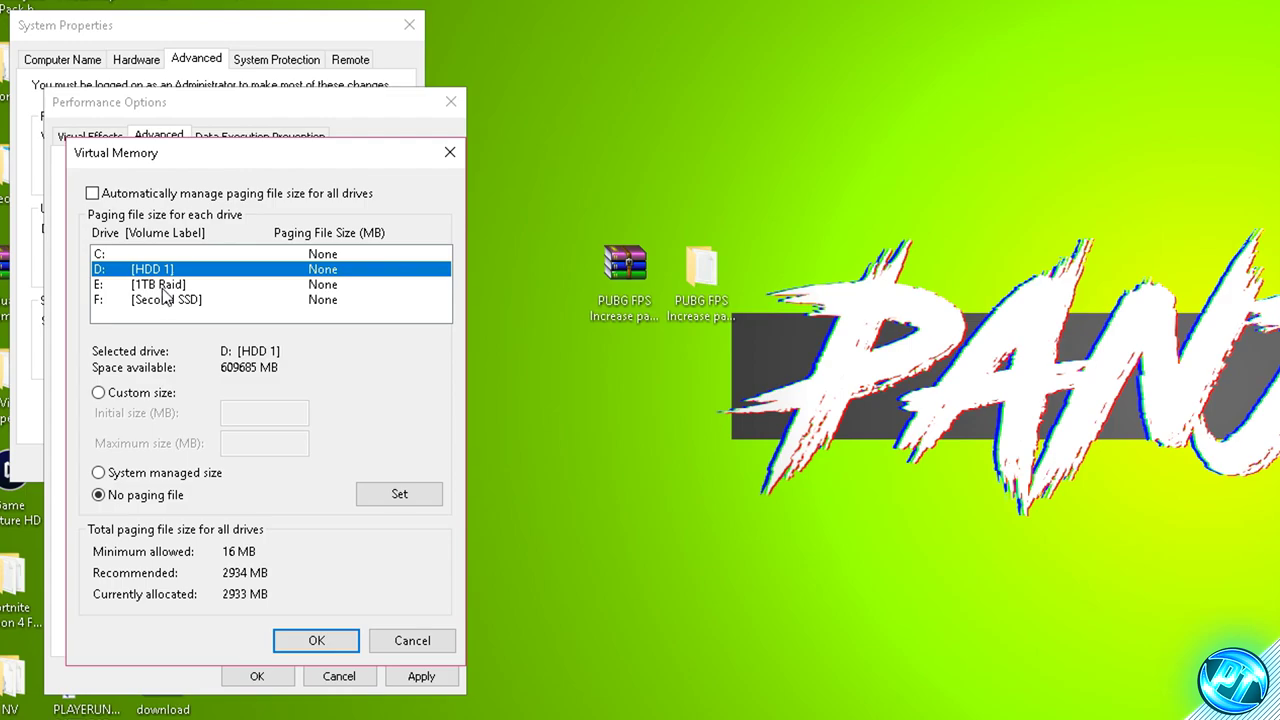
{"action": "left_click", "coordinate": [163, 285]}
{"action": "key", "text": "Down"}
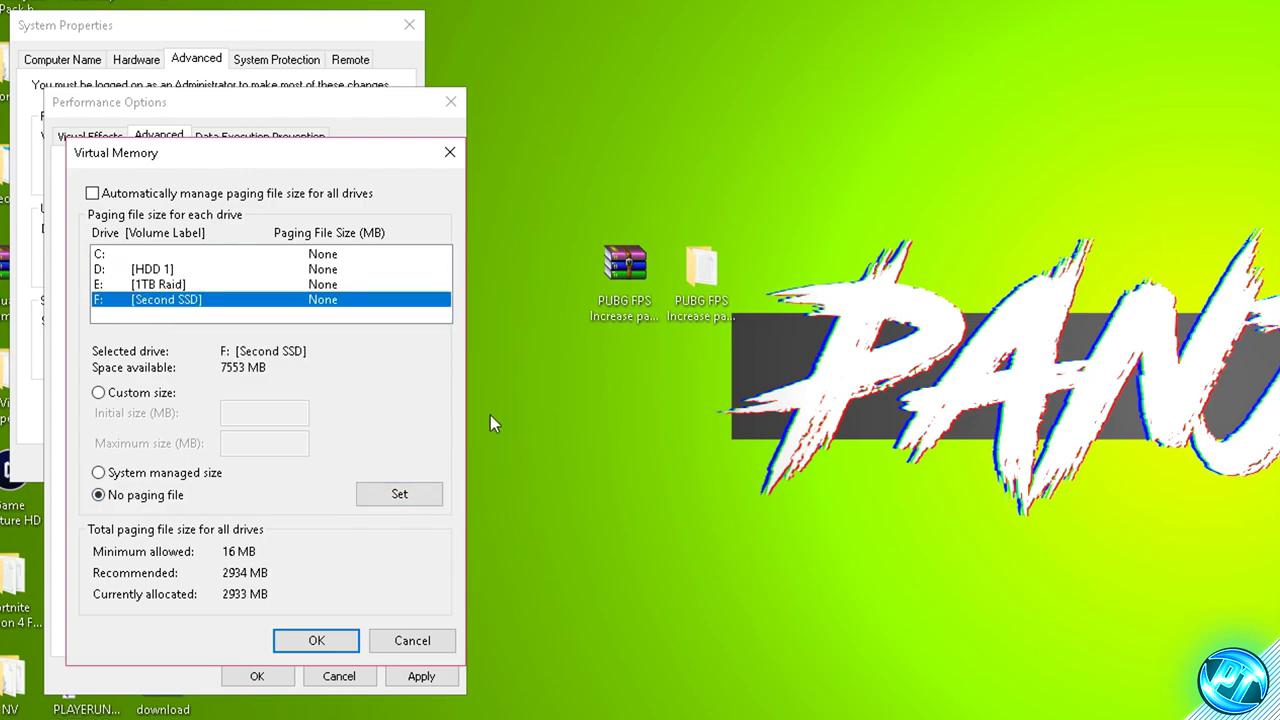
{"action": "left_click", "coordinate": [281, 256]}
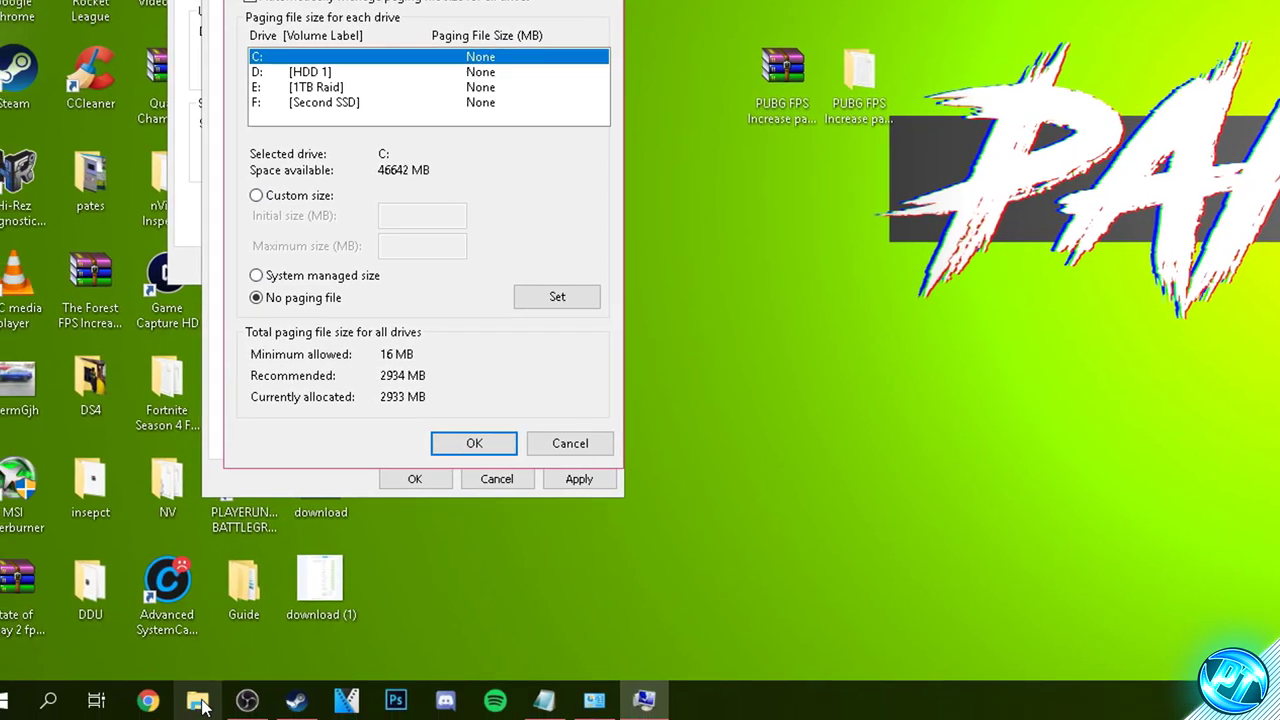
Examine the computer's drives in This PC in File Explorer to compare them with the paging file list
{"action": "right_click", "coordinate": [200, 703]}
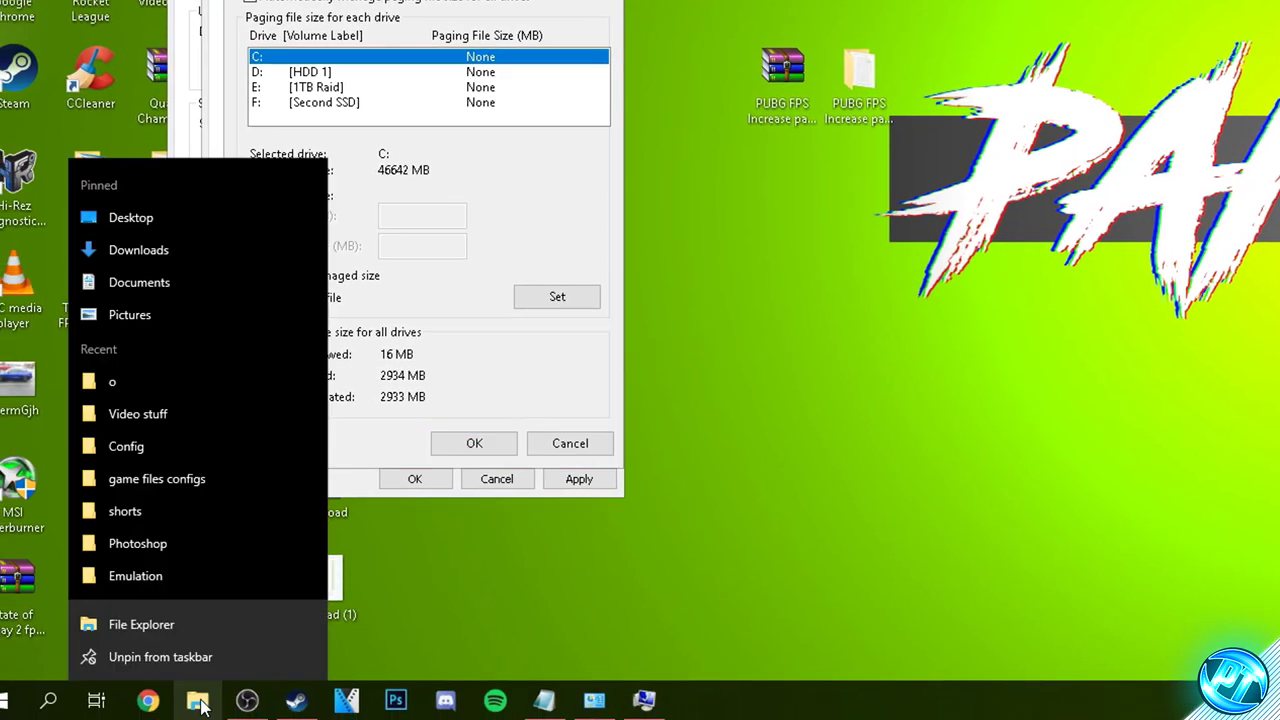
{"action": "left_click", "coordinate": [141, 625]}
{"action": "left_click", "coordinate": [289, 421]}
{"action": "scroll", "coordinate": [455, 548], "scroll_direction": "down", "scroll_amount": 1}
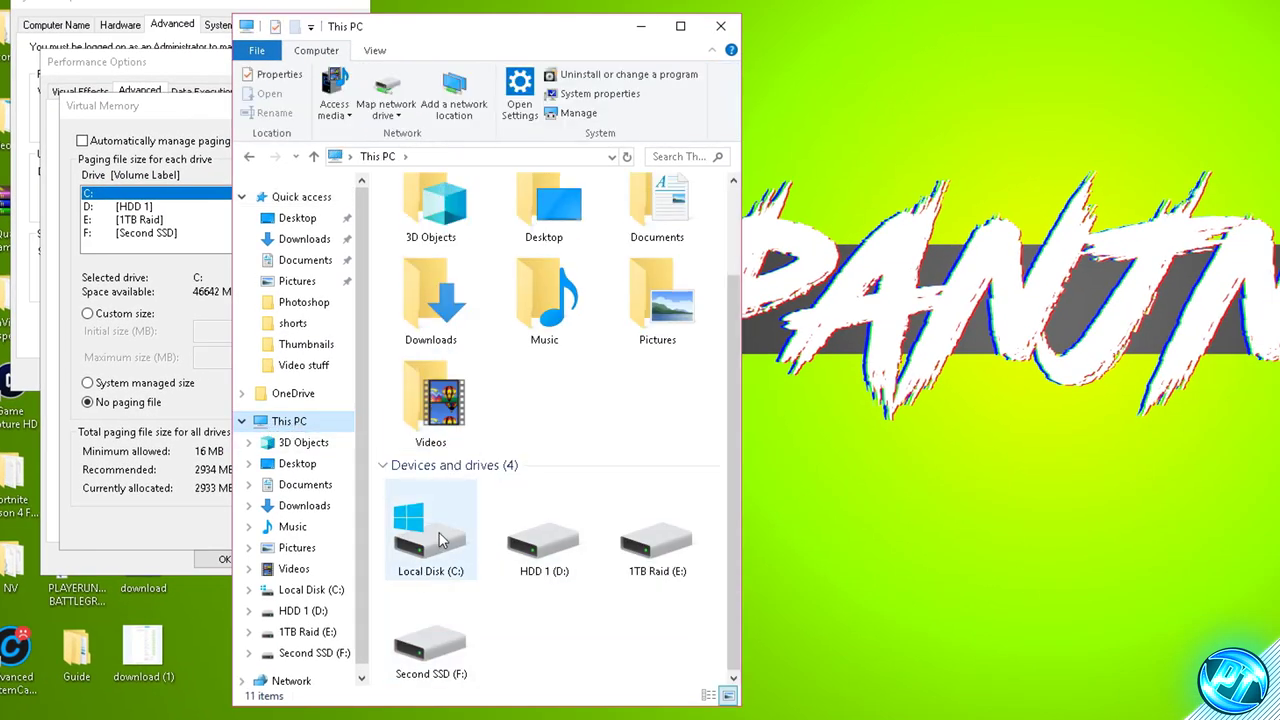
{"action": "left_click", "coordinate": [656, 545]}
{"action": "left_click", "coordinate": [443, 549]}
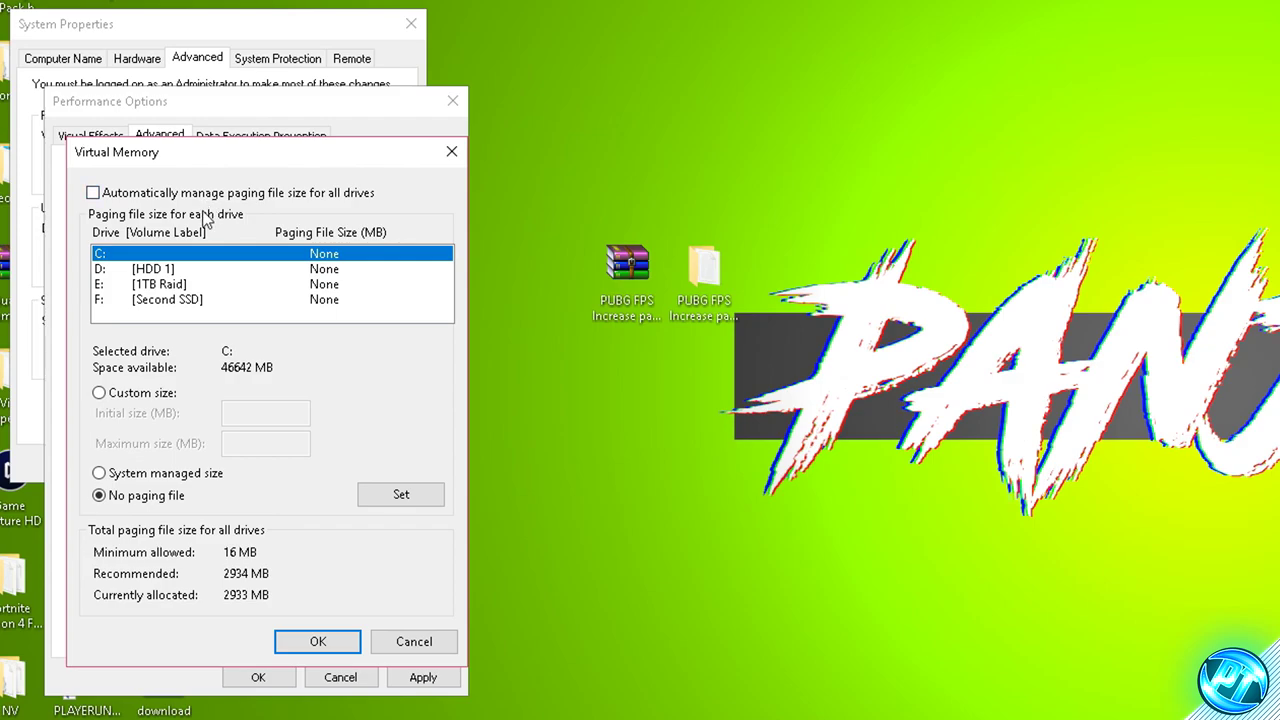
Give drive C: a system managed paging file, confirm the virtual memory settings and acknowledge the restart notice
{"action": "left_click", "coordinate": [155, 270]}
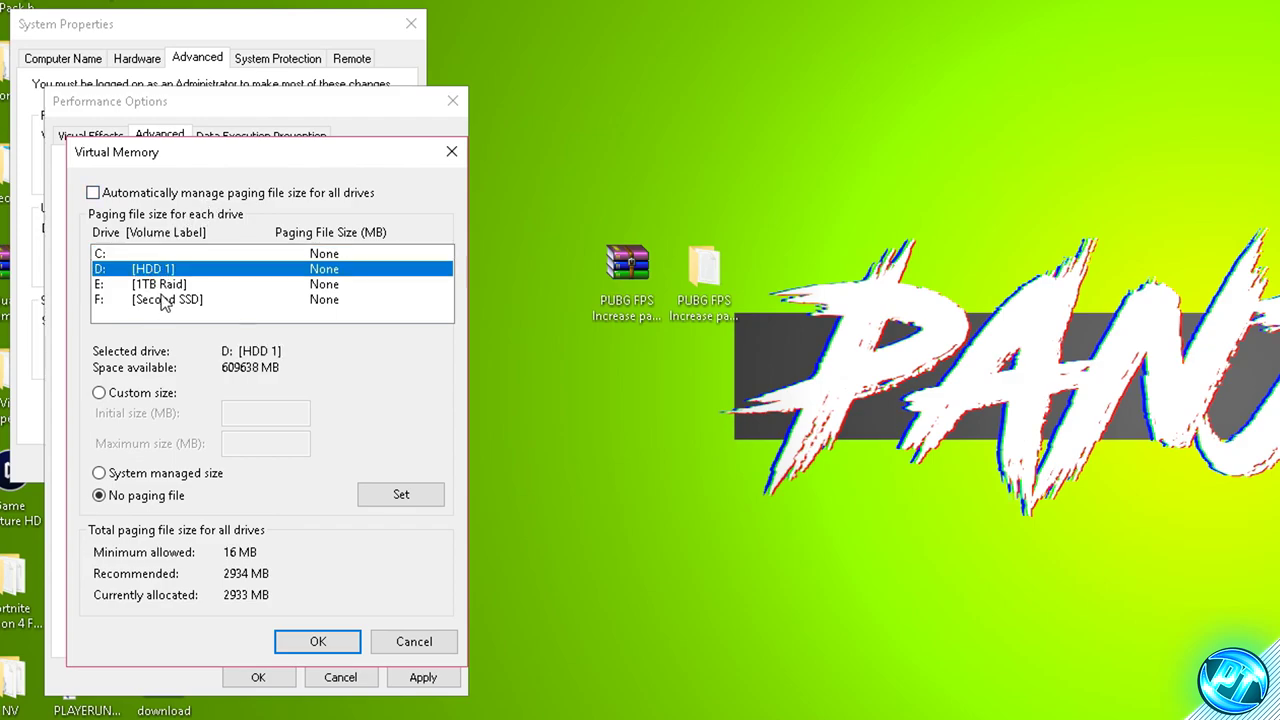
{"action": "left_click", "coordinate": [162, 298]}
{"action": "left_click", "coordinate": [155, 255]}
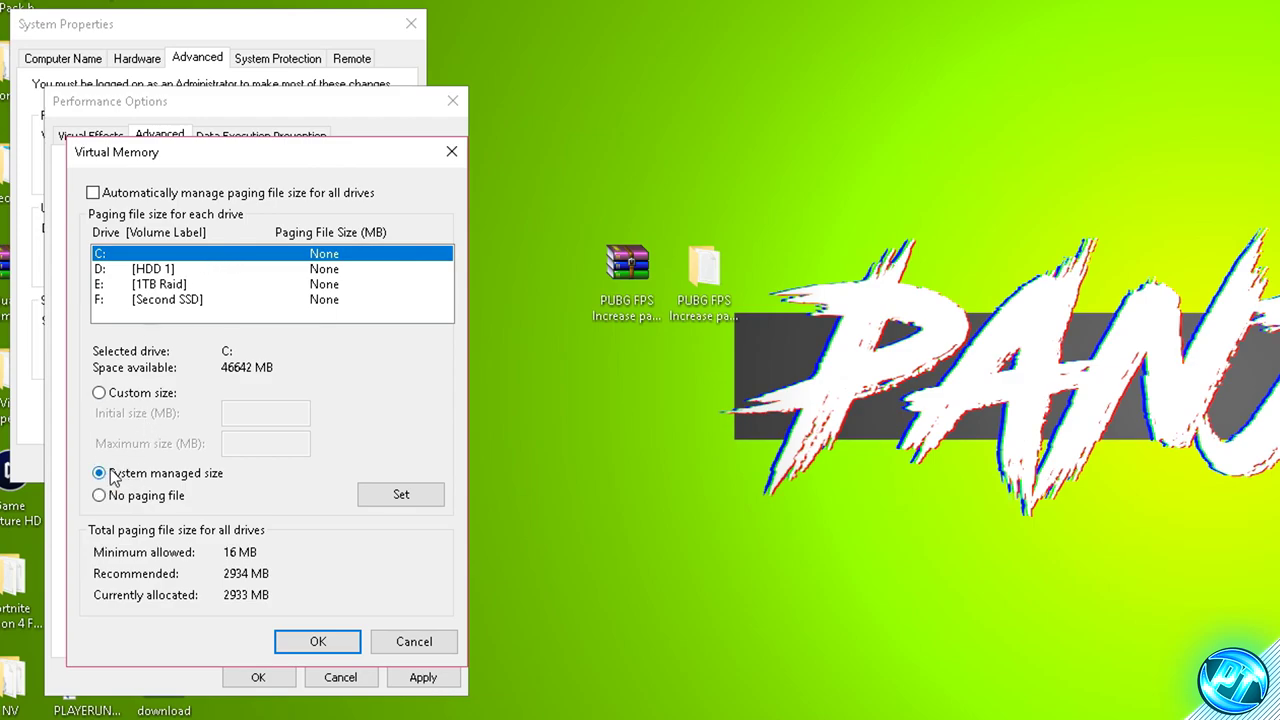
{"action": "left_click", "coordinate": [400, 494]}
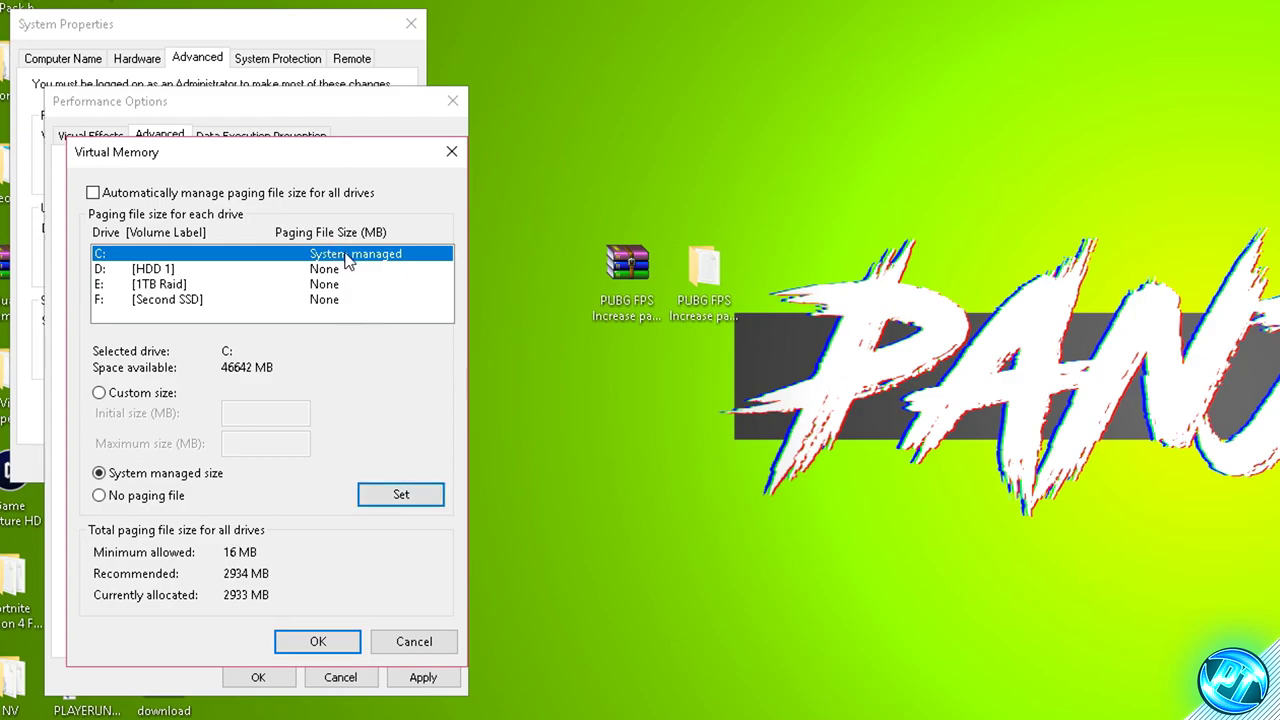
{"action": "left_click", "coordinate": [328, 641]}
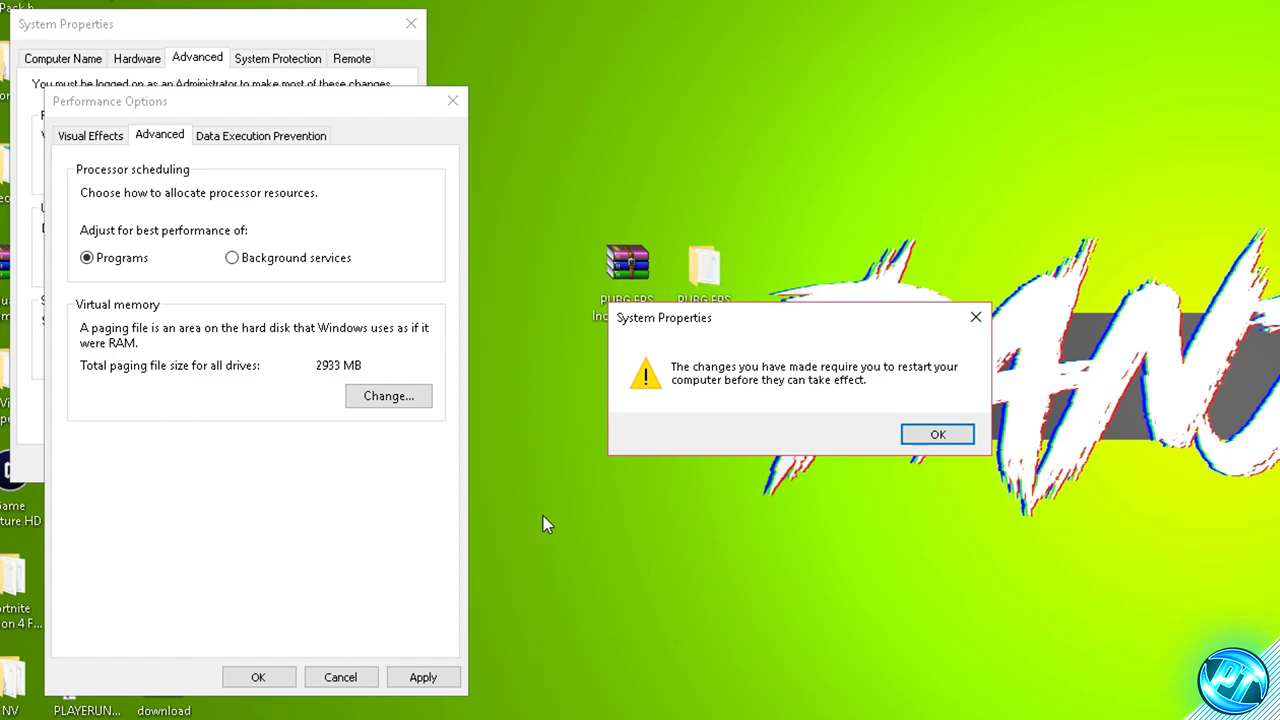
{"action": "left_click", "coordinate": [929, 436]}
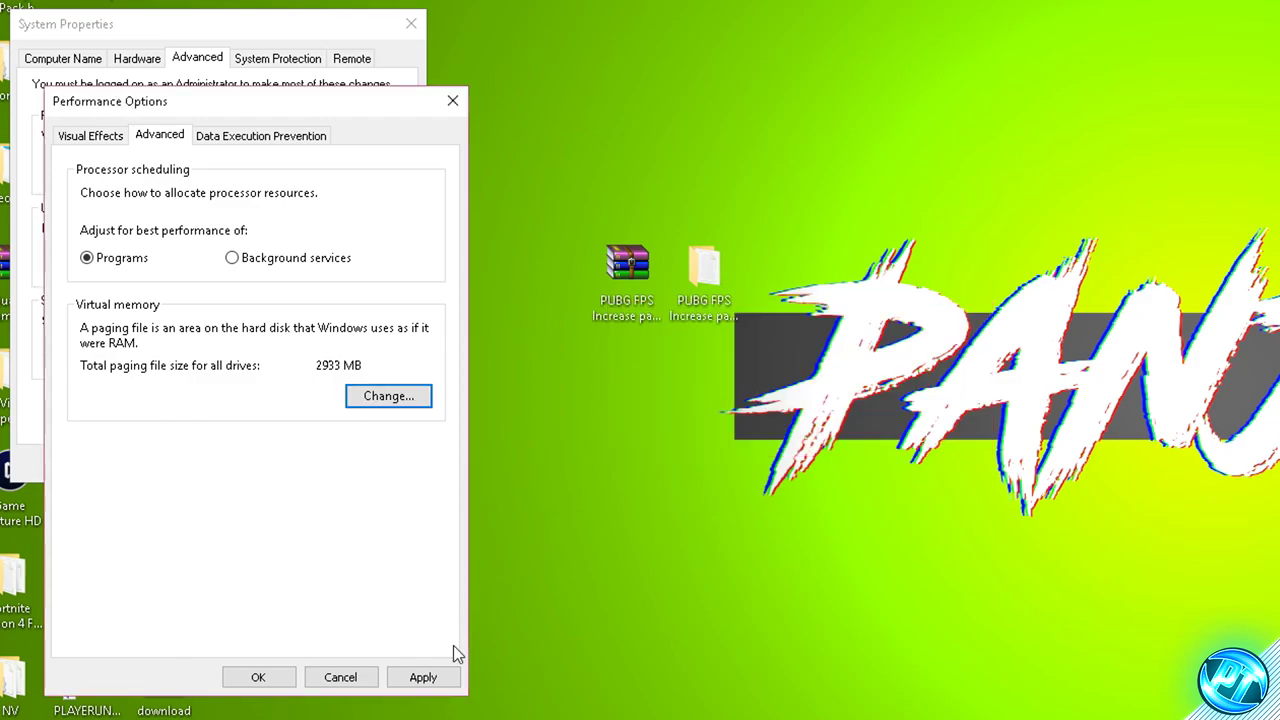
Apply and close Performance Options and System Properties, choosing to restart the computer later
{"action": "left_click", "coordinate": [430, 680]}
{"action": "left_click", "coordinate": [340, 672]}
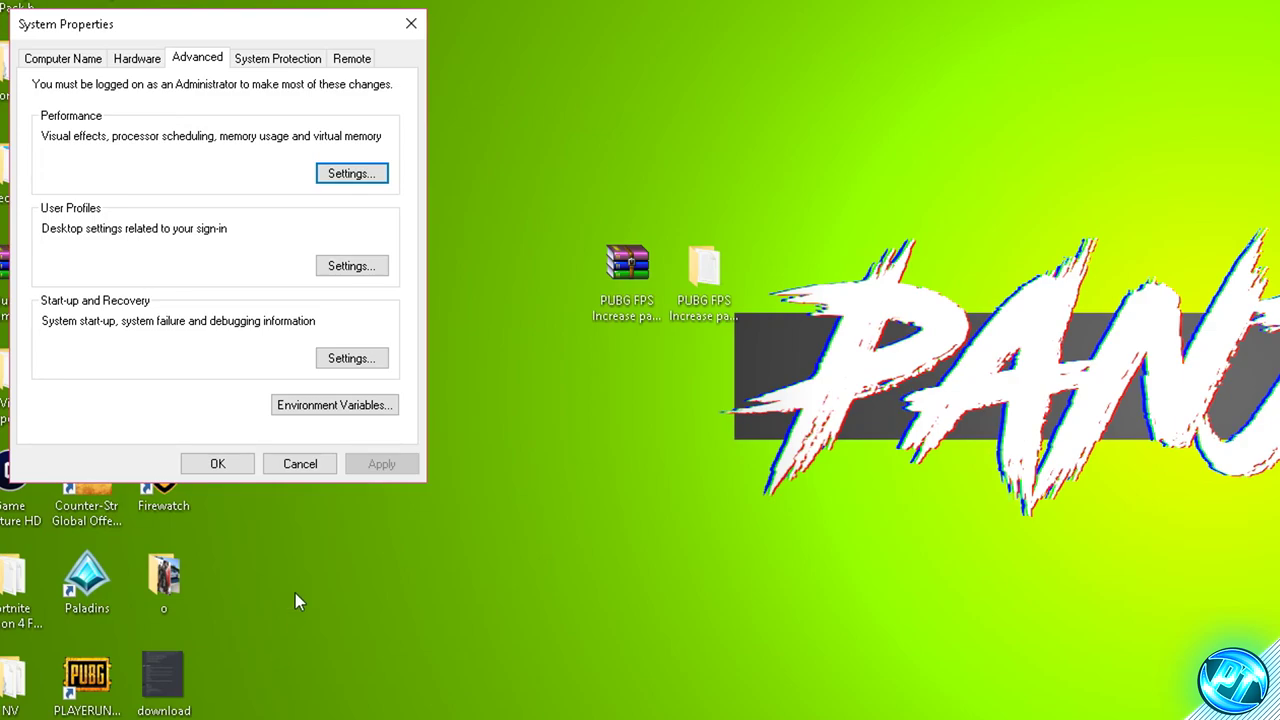
{"action": "left_click", "coordinate": [219, 466]}
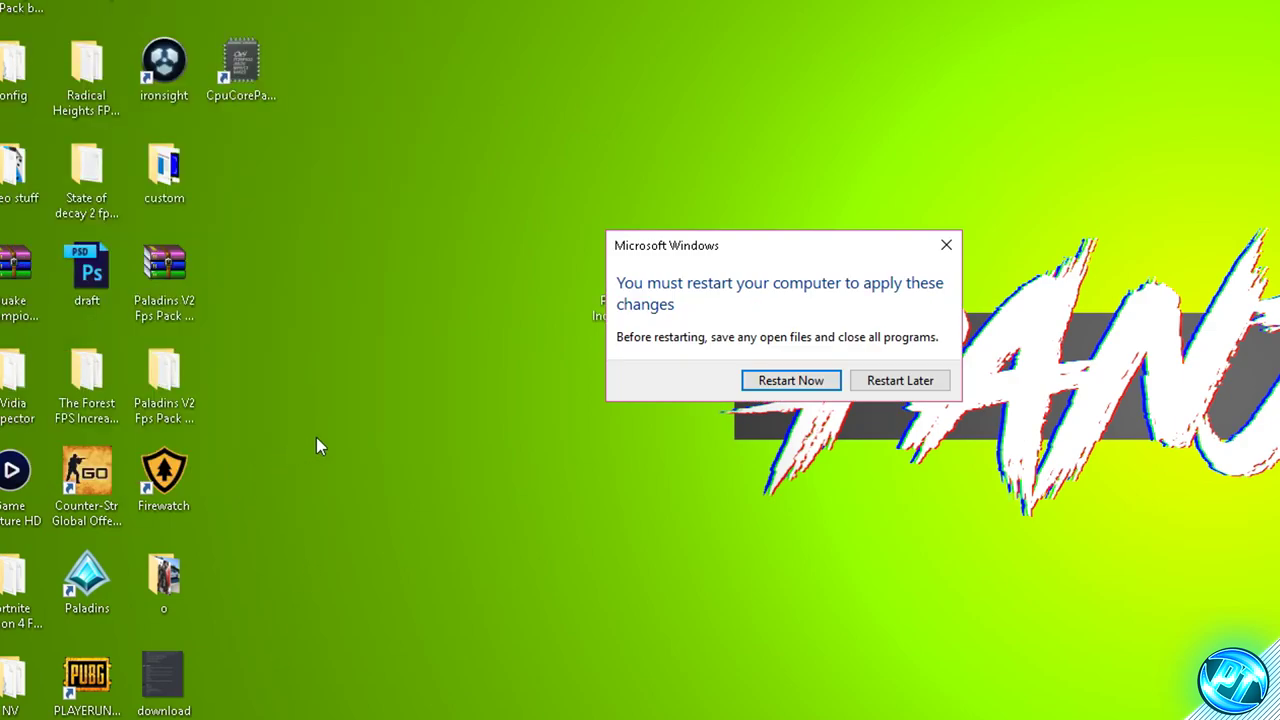
{"action": "left_click", "coordinate": [903, 381]}
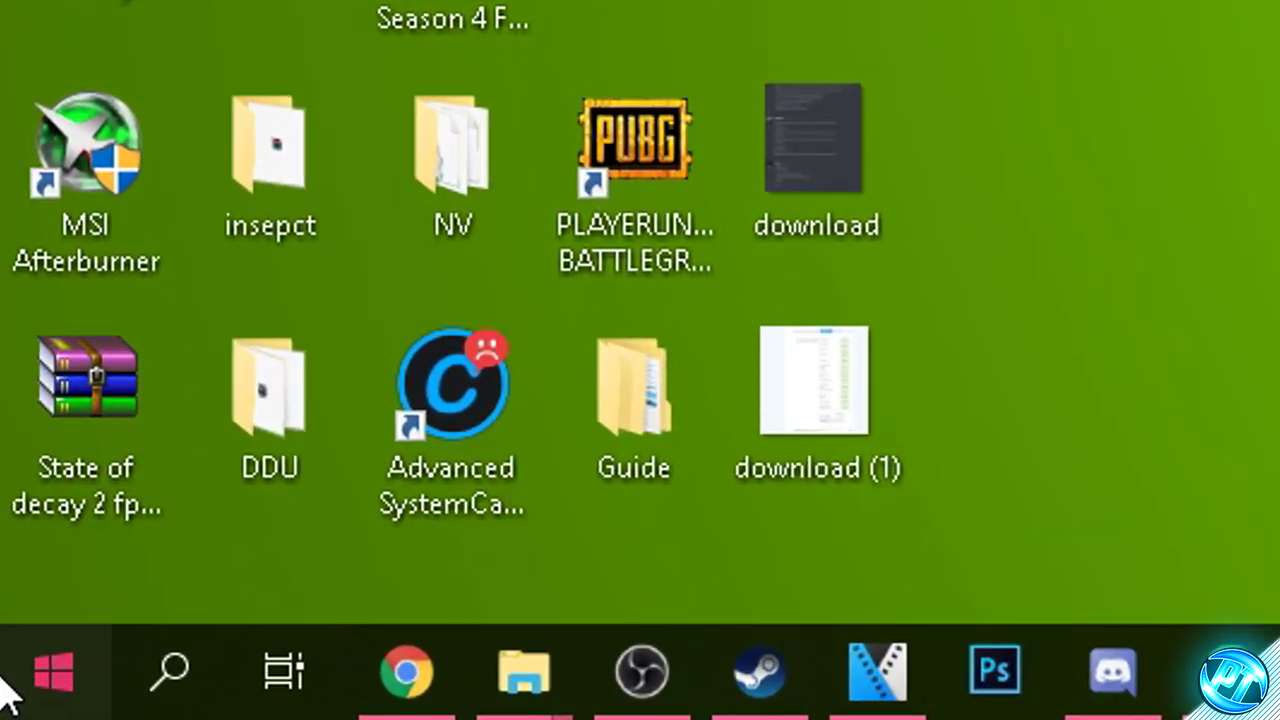
Bring up the Windows power options used for restarting the machine
{"action": "left_click", "coordinate": [5, 690]}
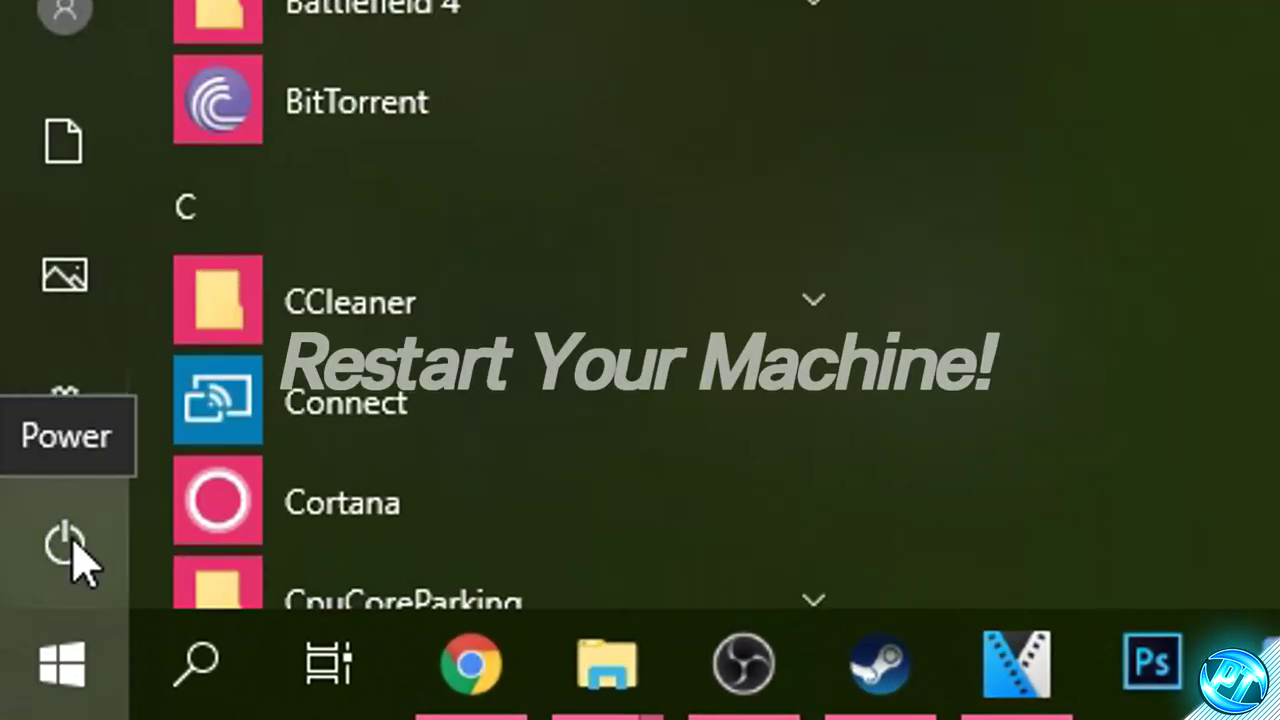
{"action": "left_click", "coordinate": [62, 580]}
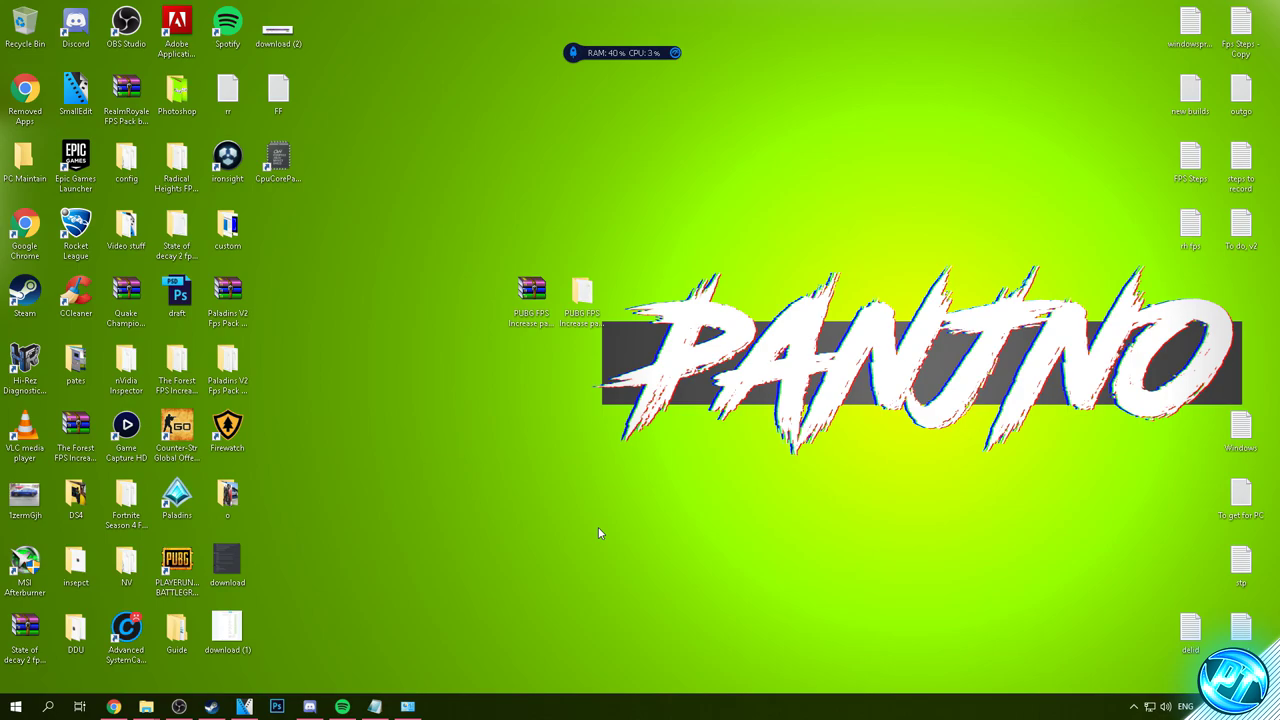
Open the Optimizations folder of the PUBG FPS Increase pack and place TimerResolution on the desktop
{"action": "double_click", "coordinate": [586, 296]}
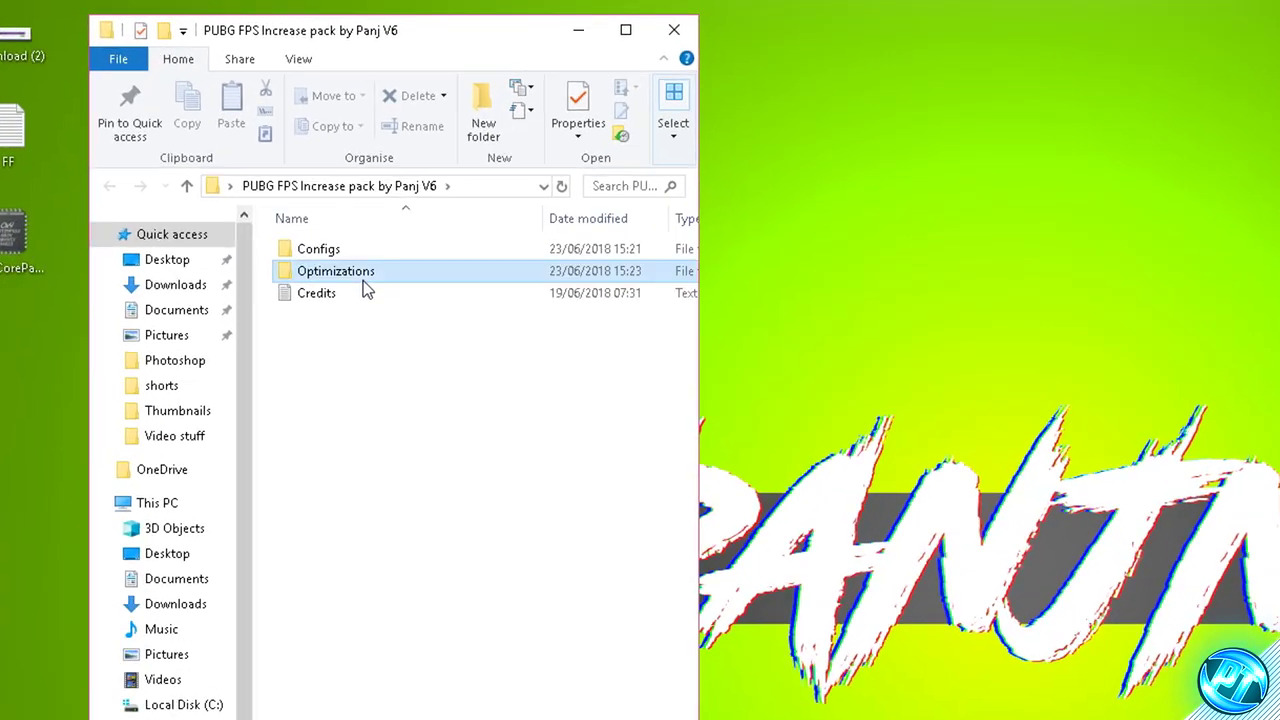
{"action": "double_click", "coordinate": [494, 181]}
{"action": "left_click", "coordinate": [505, 224]}
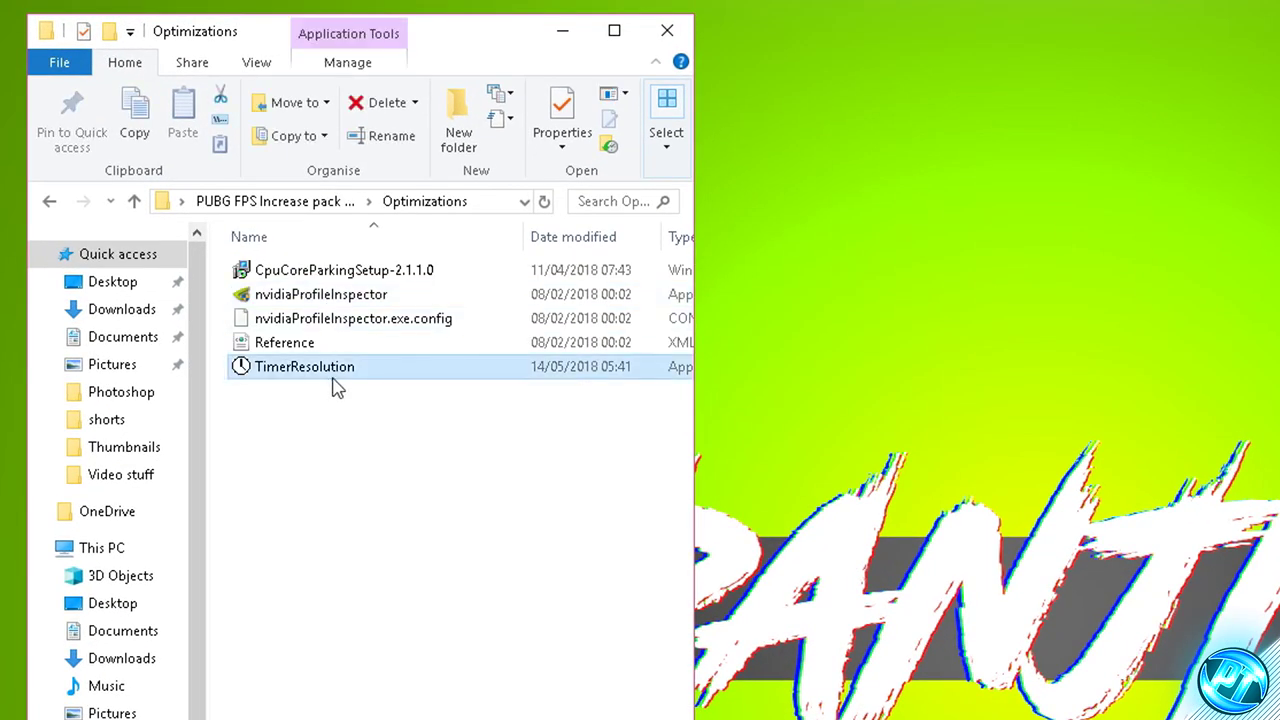
{"action": "left_click", "coordinate": [330, 408]}
{"action": "left_click", "coordinate": [306, 370]}
{"action": "left_click_drag", "start_coordinate": [300, 378], "coordinate": [725, 375]}
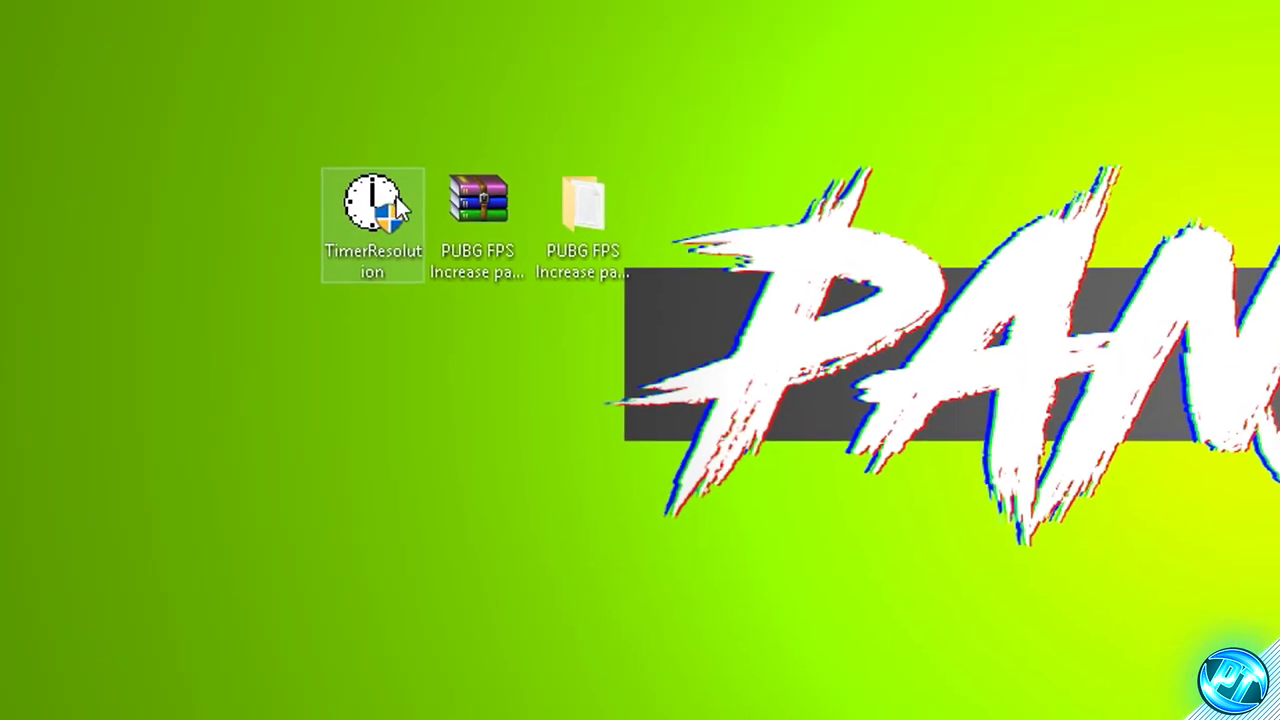
Launch TimerResolution from the desktop and set the timer to its maximum resolution
{"action": "double_click", "coordinate": [390, 200]}
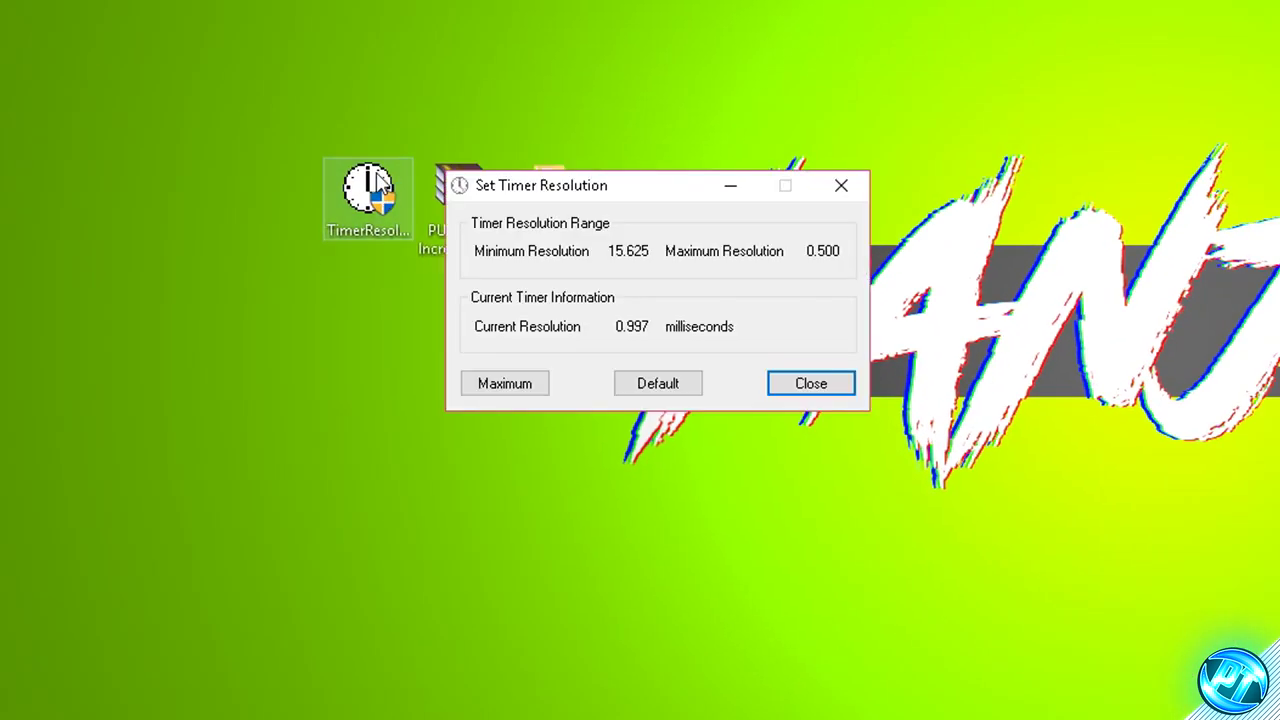
{"action": "left_click", "coordinate": [524, 390]}
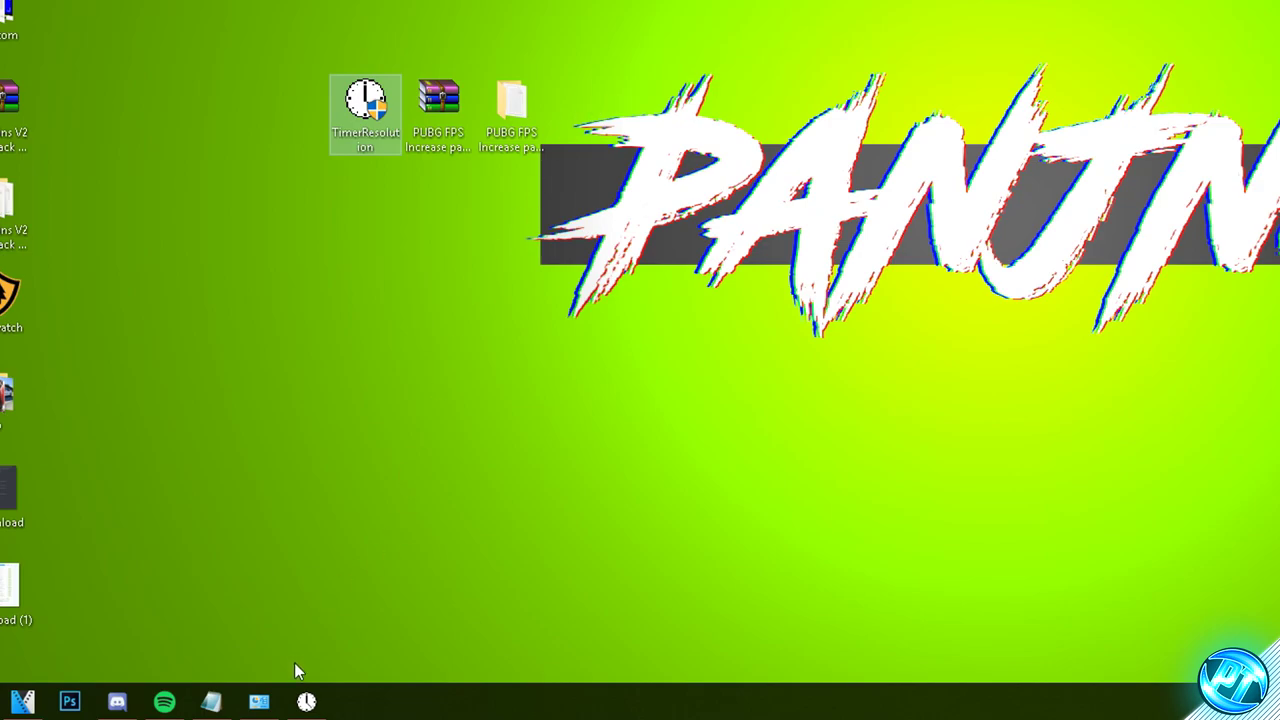
Restore the Set Timer Resolution window, return the timer to its default resolution and close the tool
{"action": "left_click", "coordinate": [306, 702]}
{"action": "left_click", "coordinate": [594, 255]}
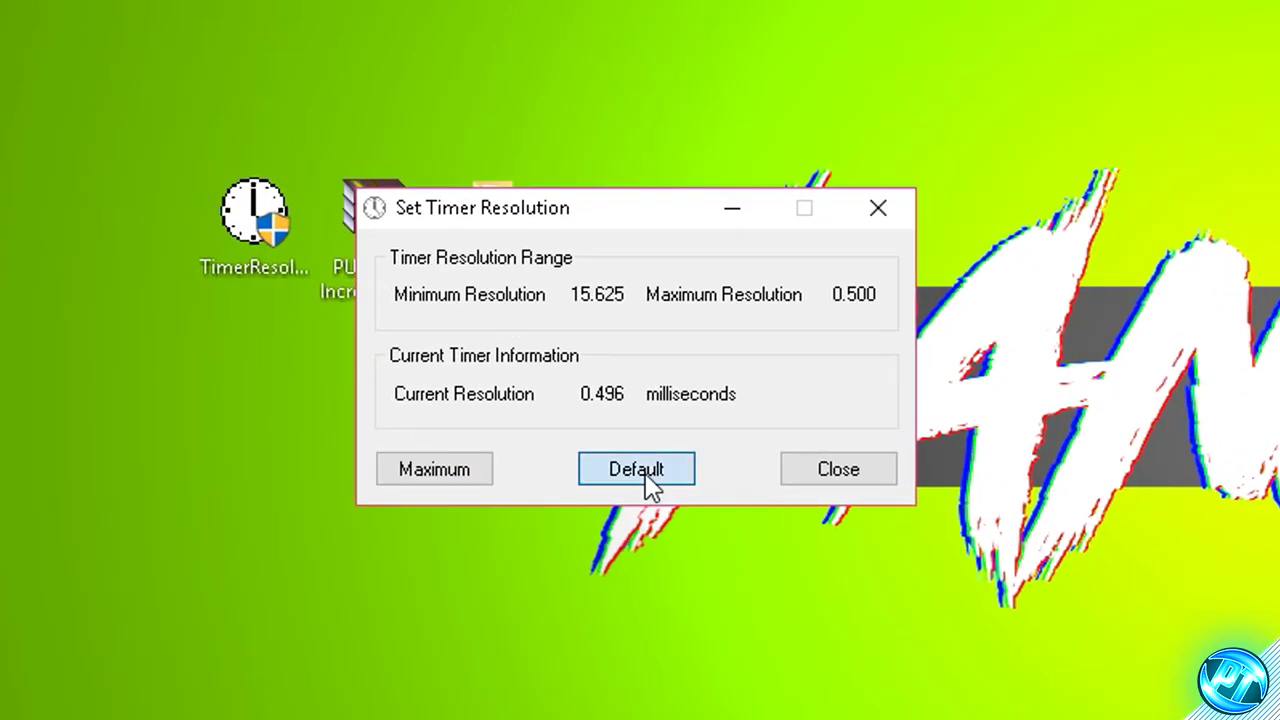
{"action": "left_click", "coordinate": [636, 469]}
{"action": "left_click", "coordinate": [878, 207]}
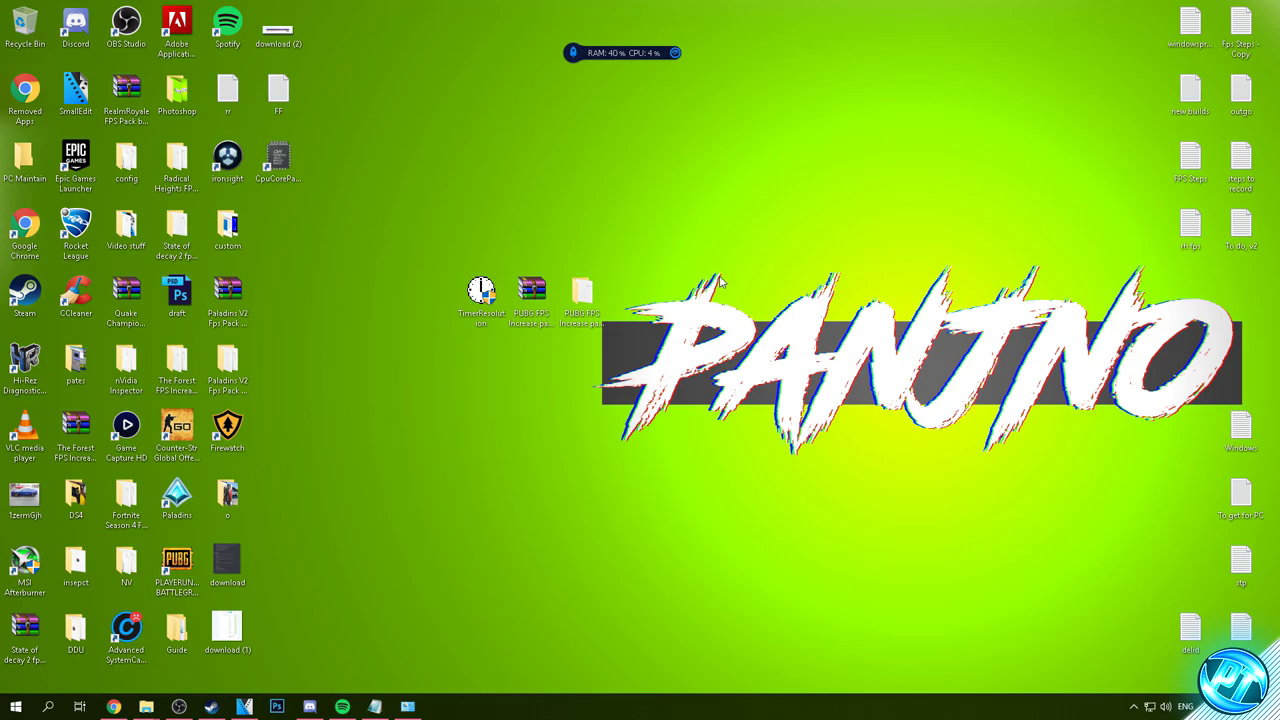
Launch TimerResolution again, minimize its window and switch to Steam
{"action": "double_click", "coordinate": [490, 310]}
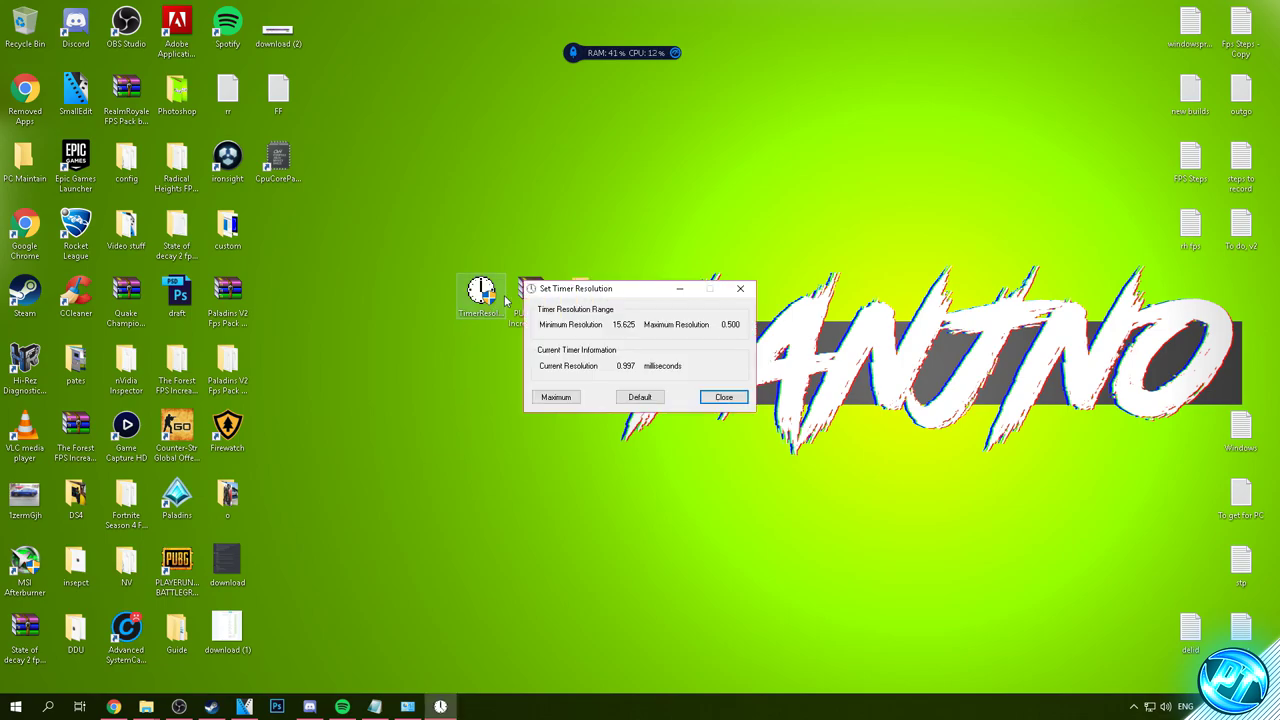
{"action": "left_click", "coordinate": [679, 290]}
{"action": "left_click", "coordinate": [222, 705]}
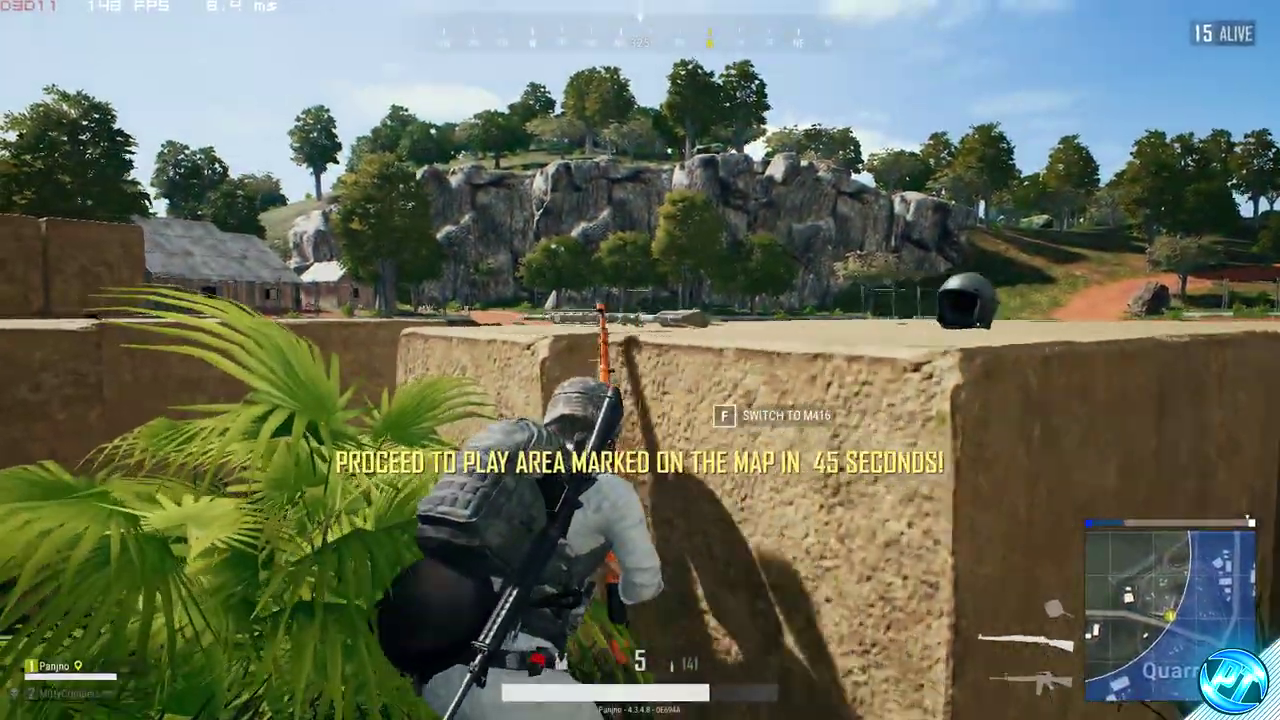
{"action": "key", "text": "w"}
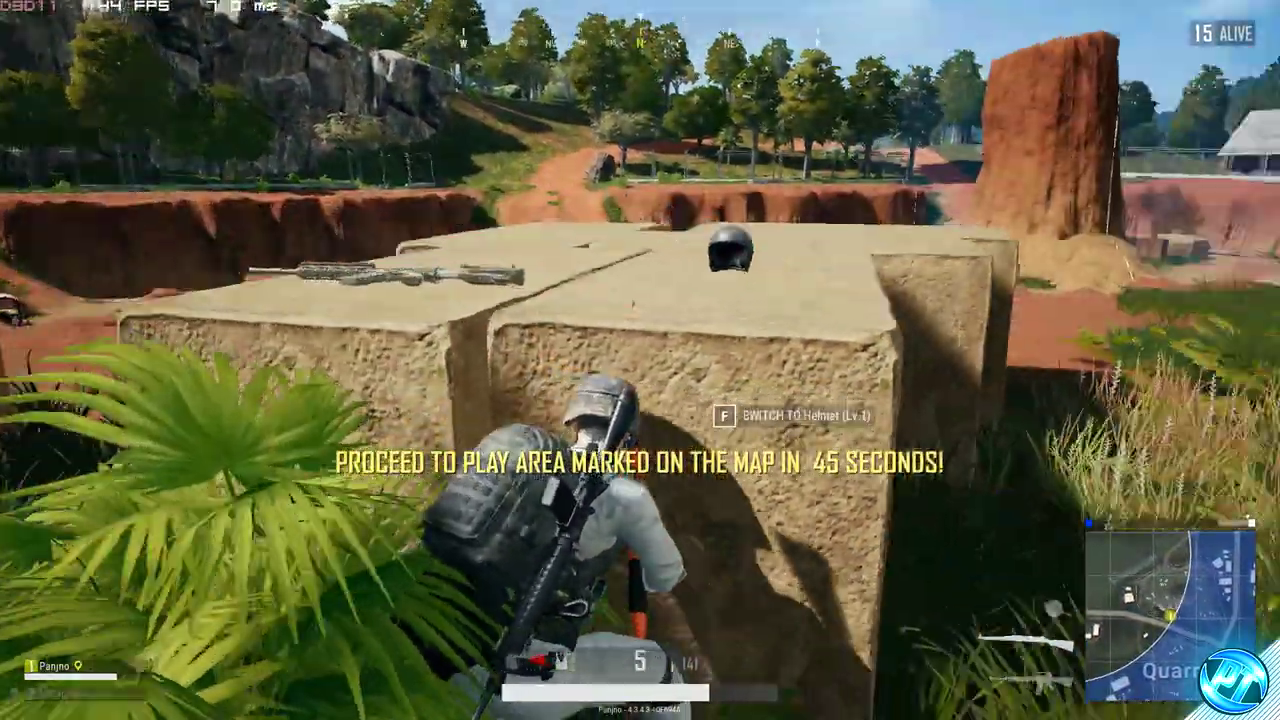
{"action": "key", "text": "w"}
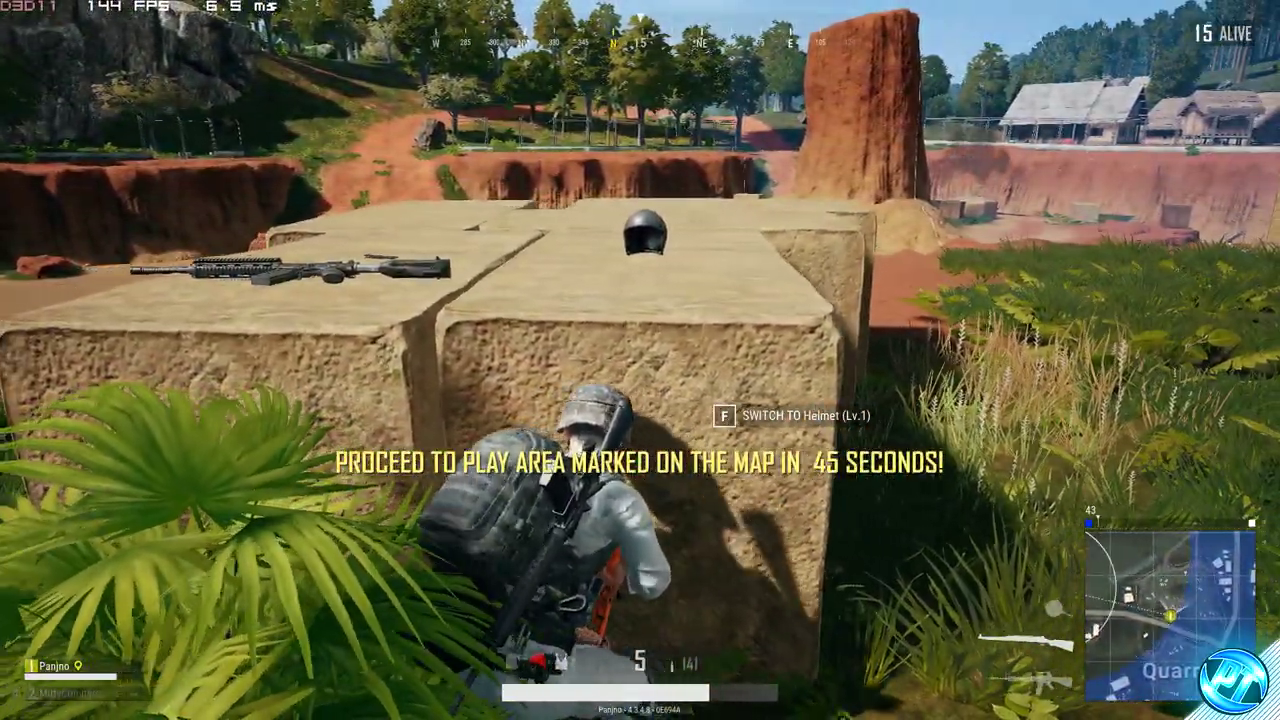
{"action": "key", "text": "w"}
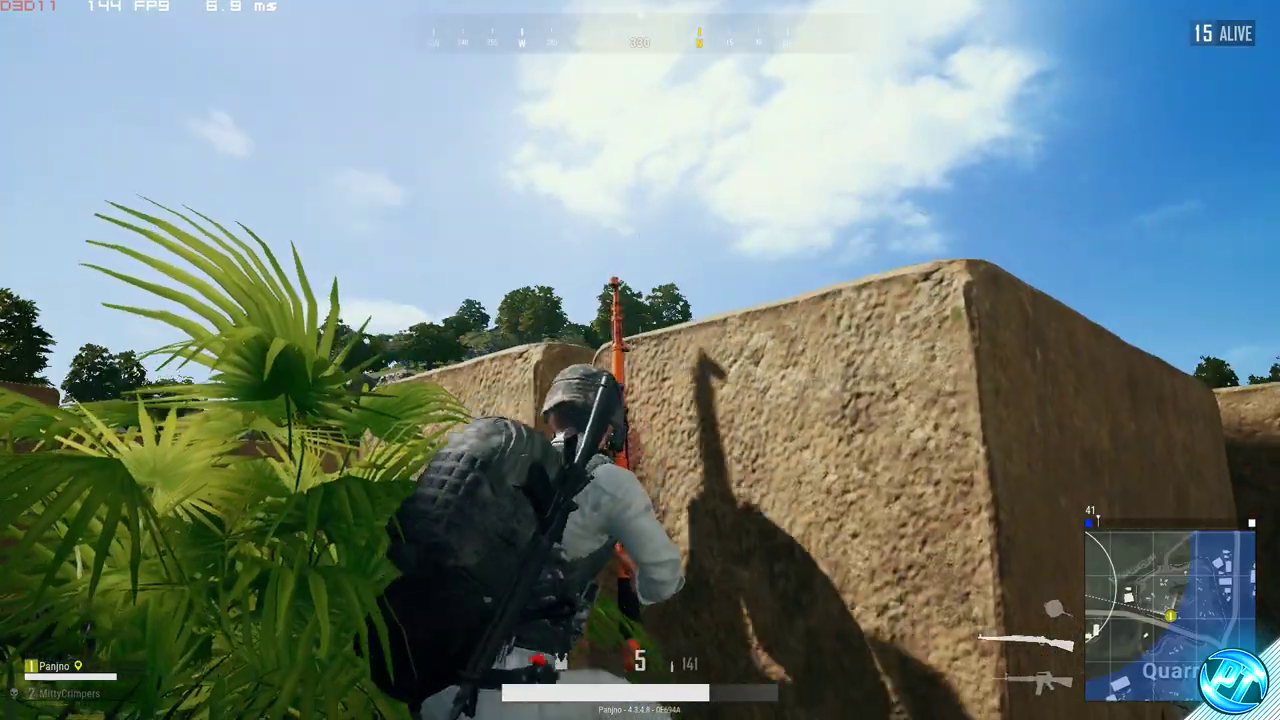
{"action": "key", "text": "w"}
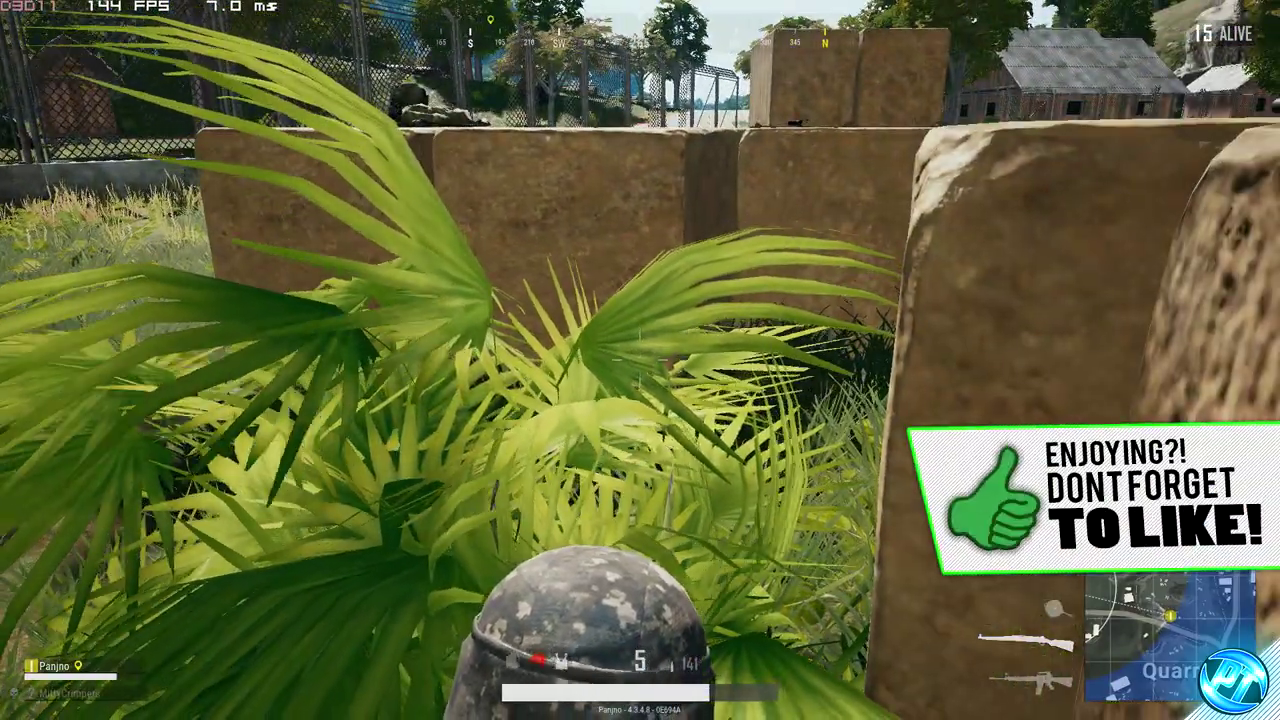
{"action": "key", "text": "c"}
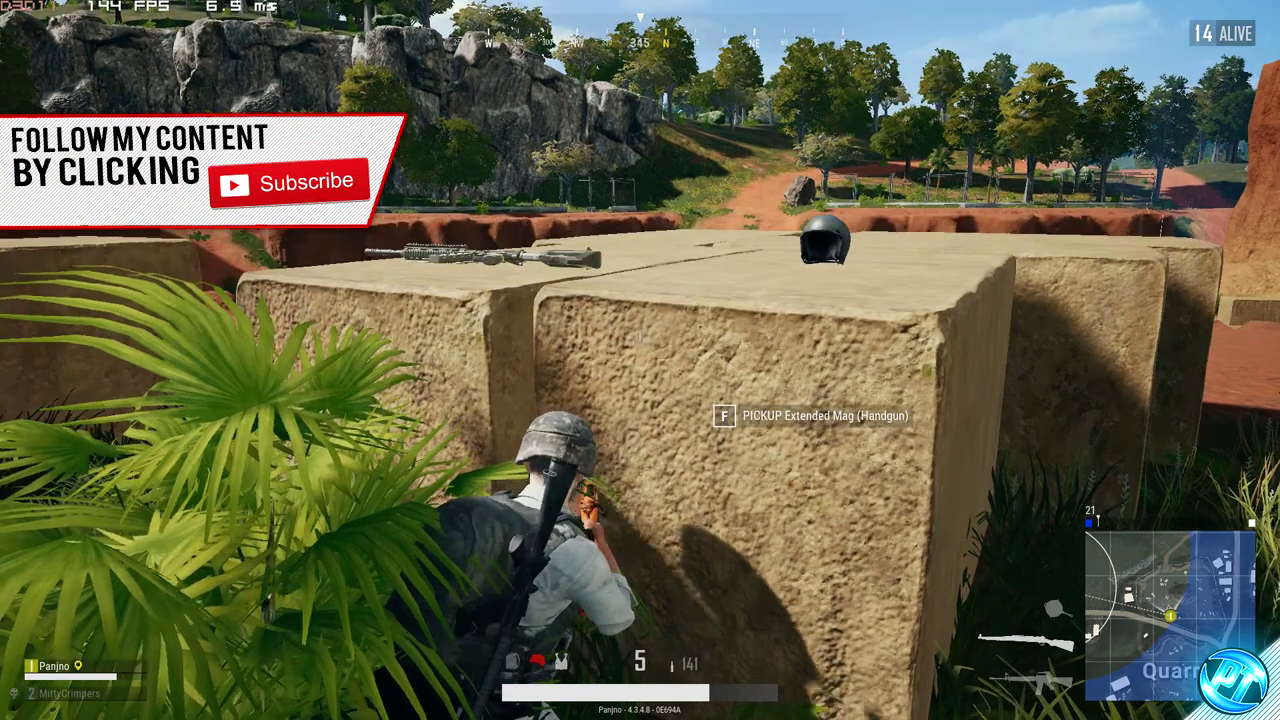
{"action": "key", "text": "1"}
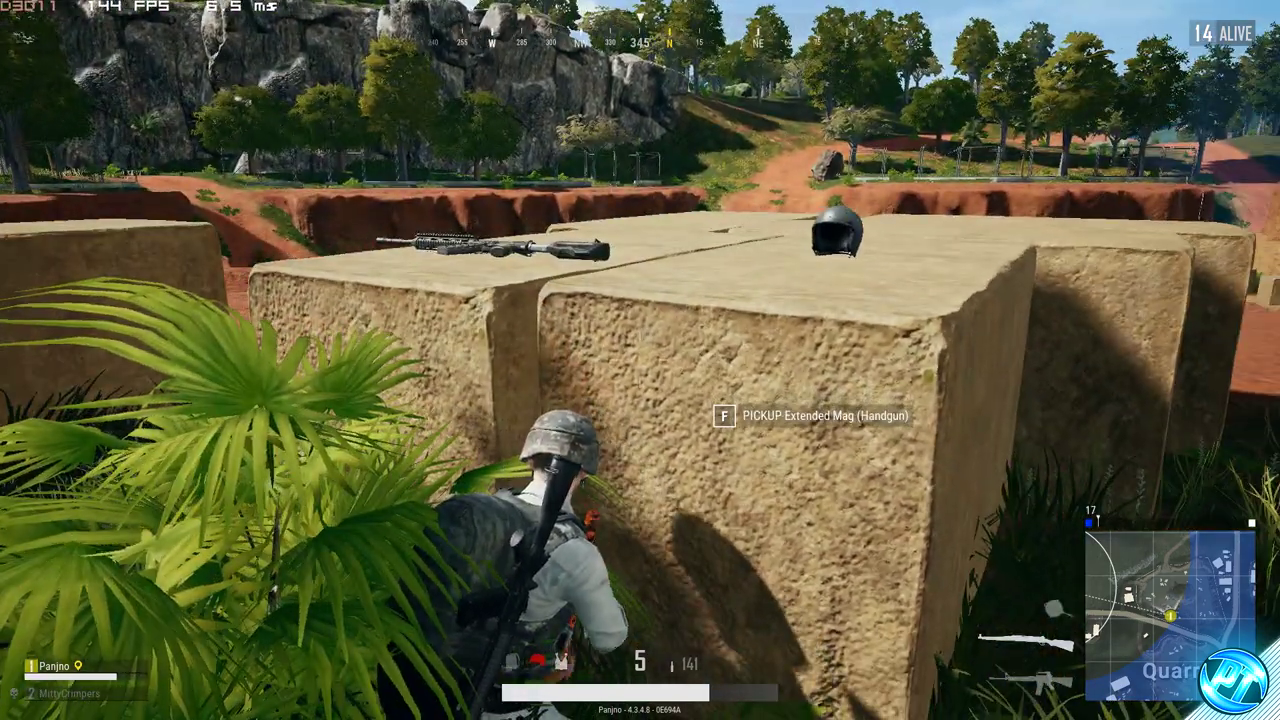
{"action": "key", "text": "Tab"}
{"action": "right_click", "coordinate": [328, 196]}
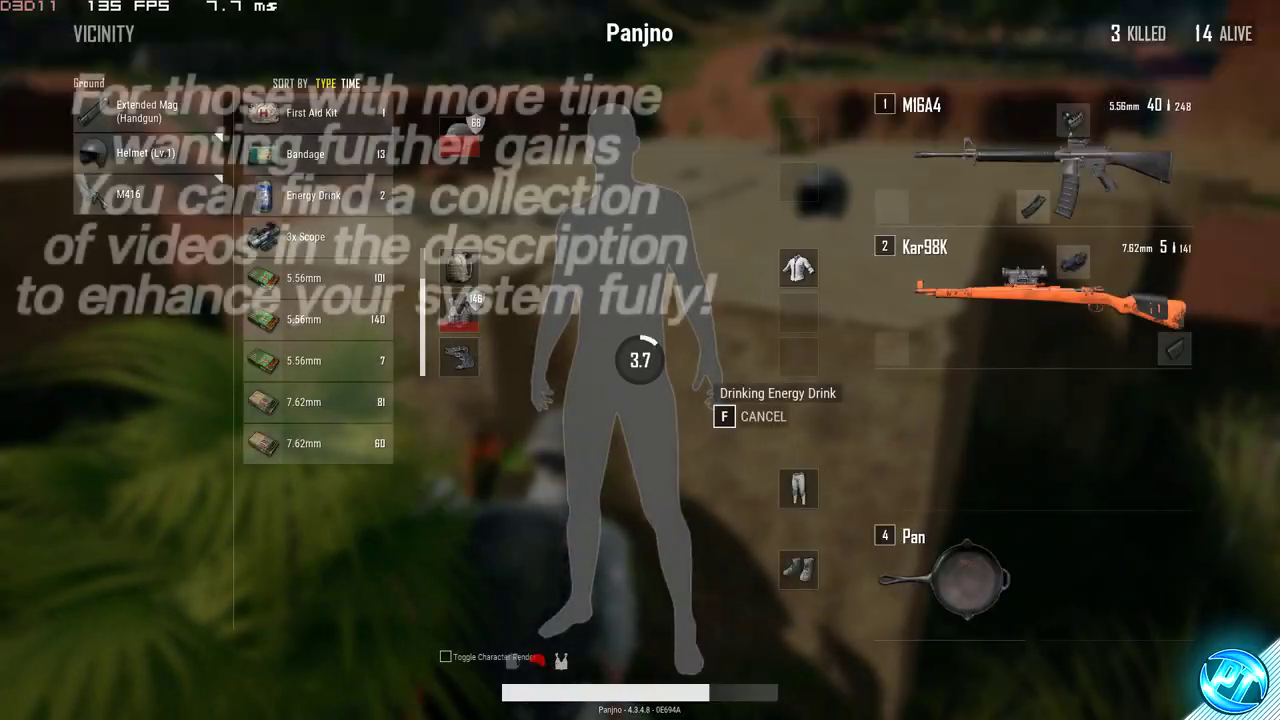
{"action": "key", "text": "Tab"}
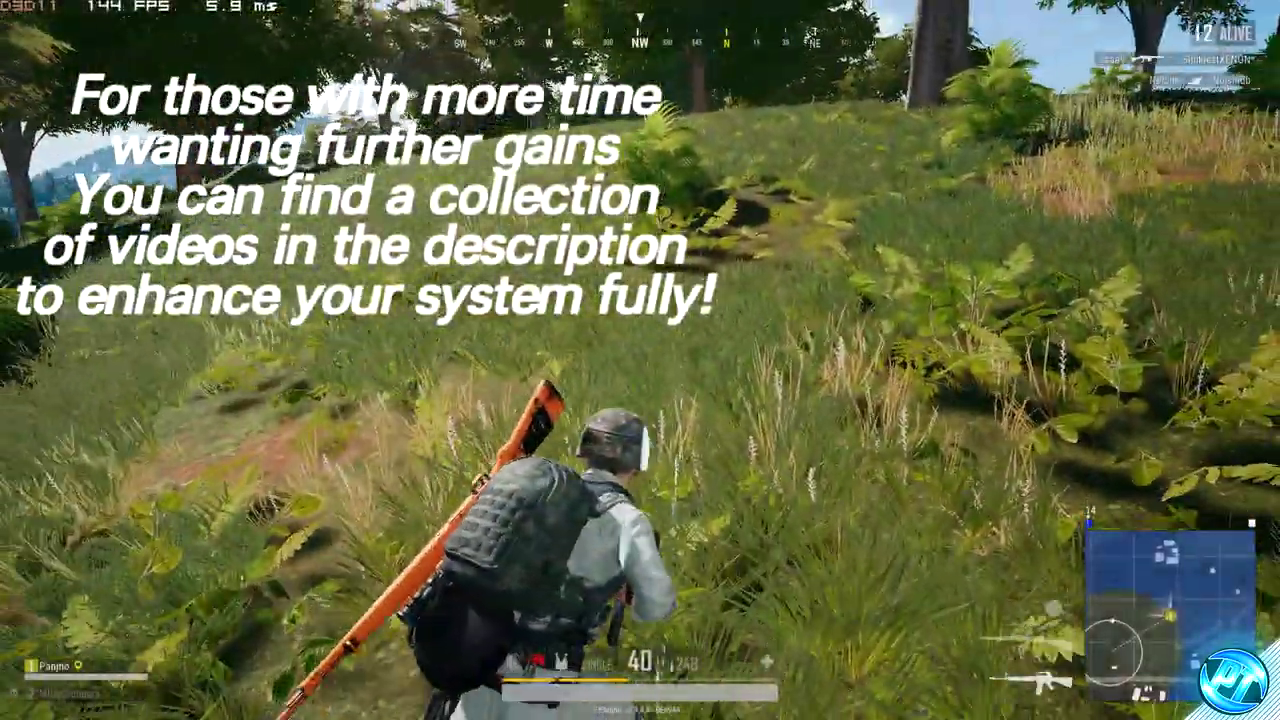
{"action": "key", "text": "w"}
{"action": "key", "text": "w"}
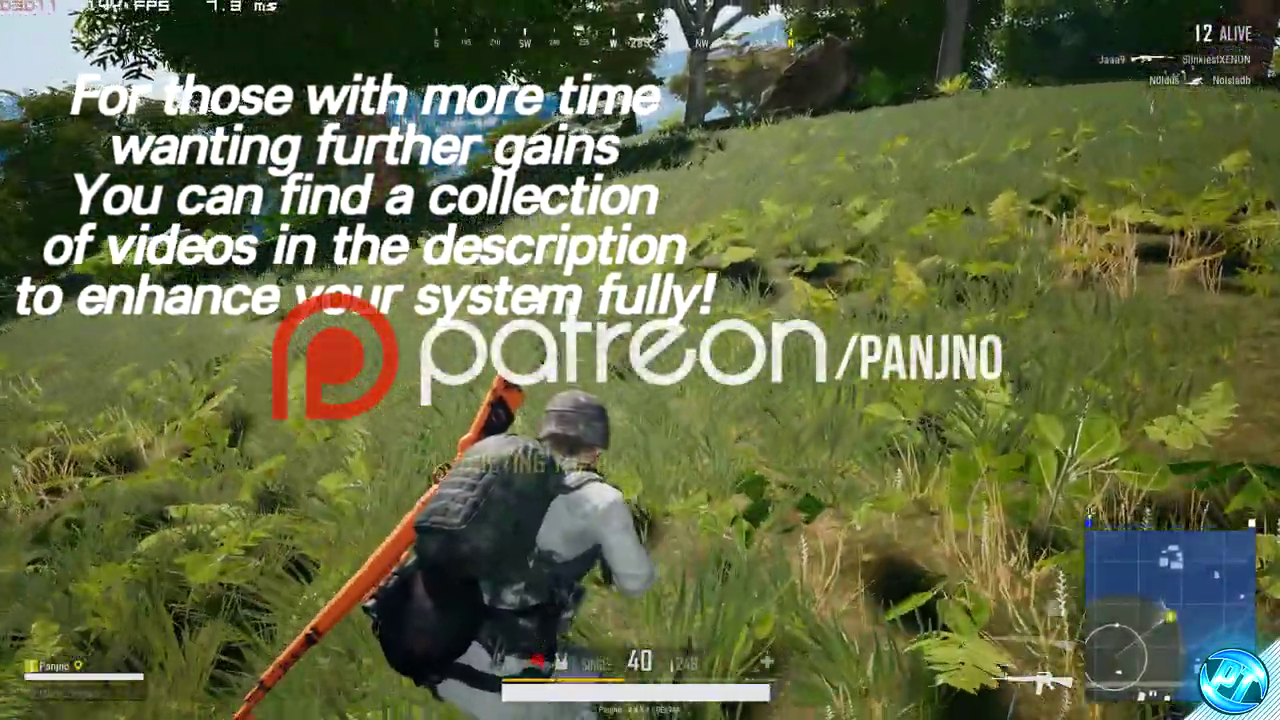
{"action": "key", "text": "w"}
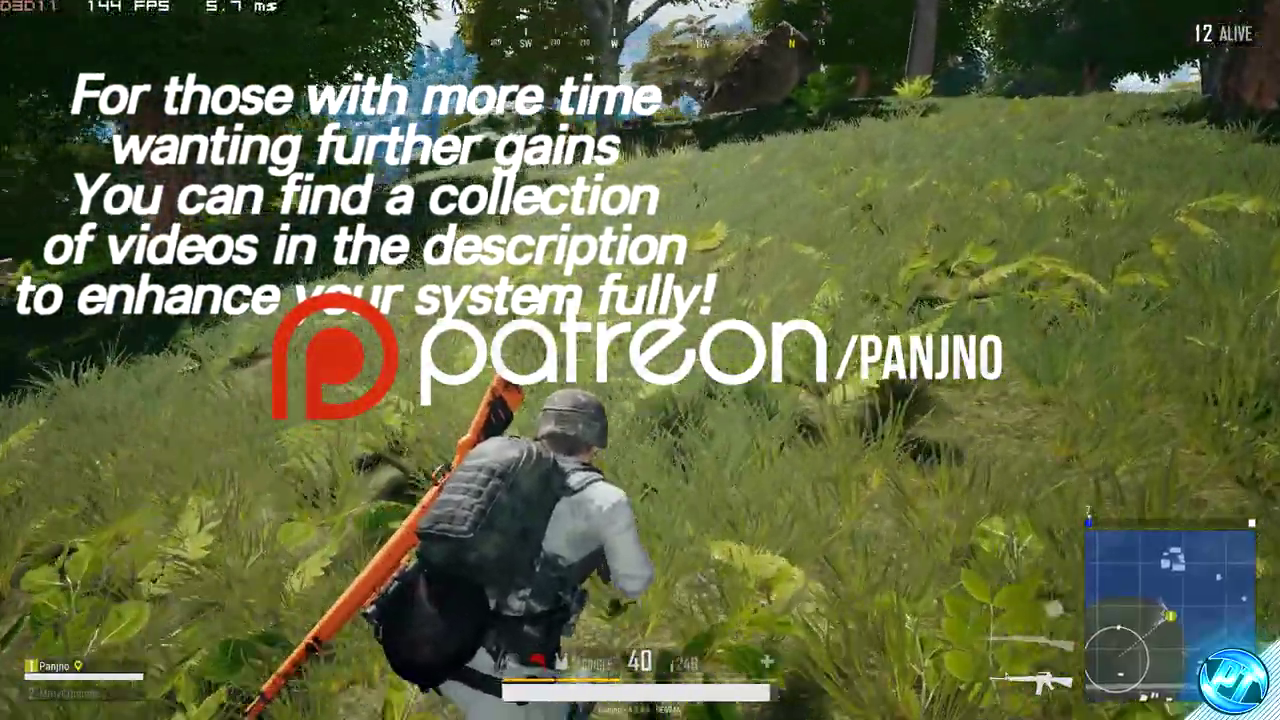
{"action": "key", "text": "w"}
{"action": "key", "text": "w"}
{"action": "key", "text": "w"}
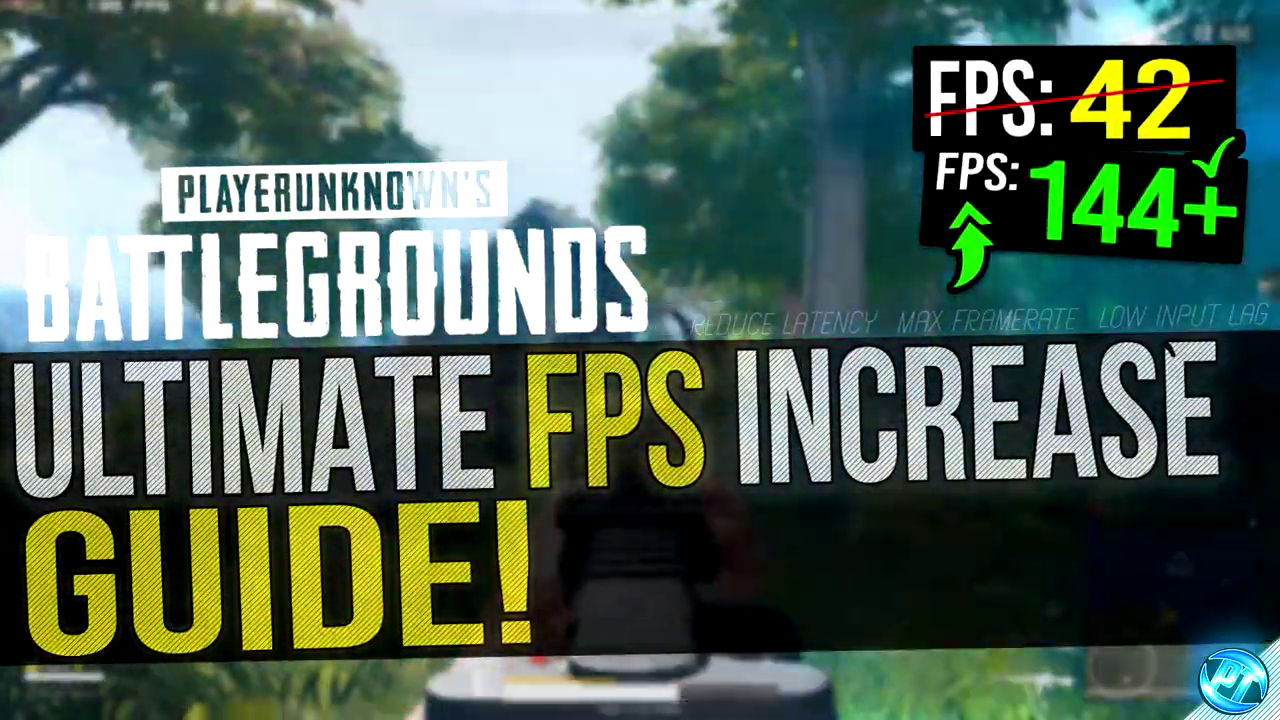
{"action": "key", "text": "w"}
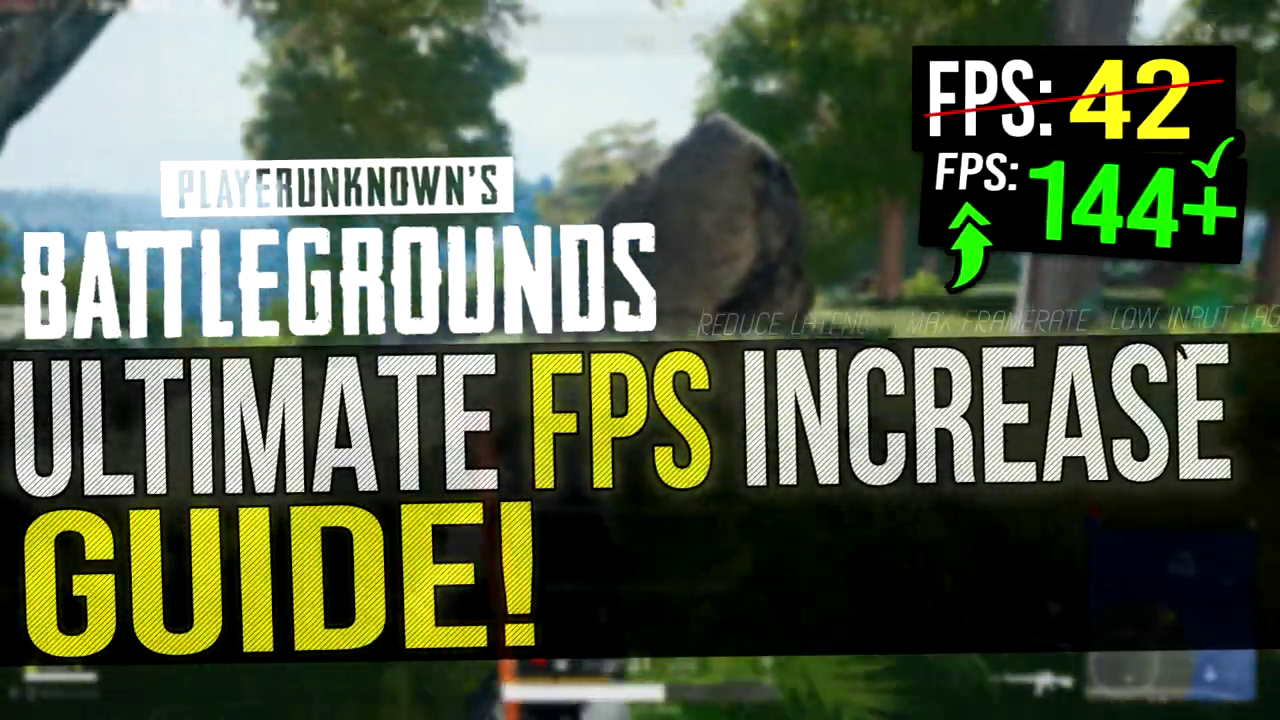